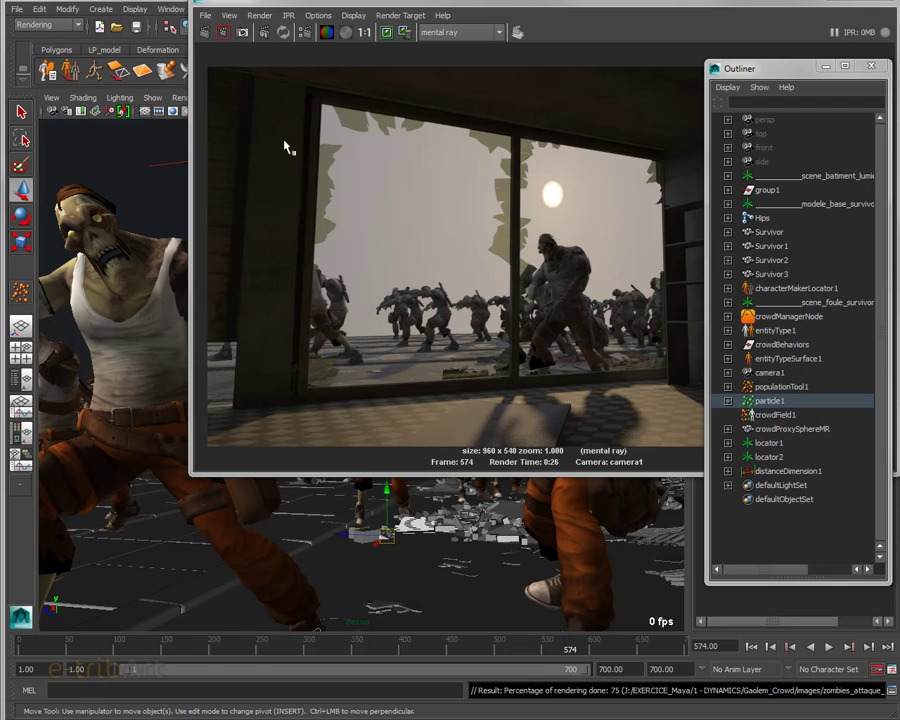
- Move the Render View window off-screen to uncover the zombie crowd perspective viewport
left_click_drag(327, 7, 899, 30)
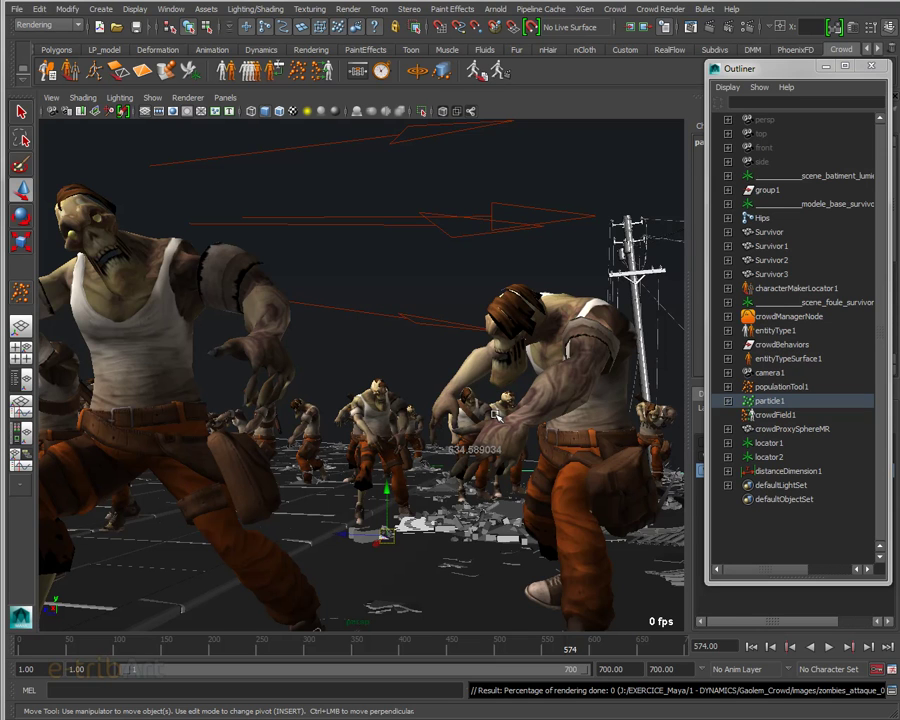
scroll(493, 416, "down", 5)
mouse_move(458, 416)
left_mouse_down("alt")
mouse_move(503, 472)
mouse_move(471, 420)
left_mouse_up("alt")
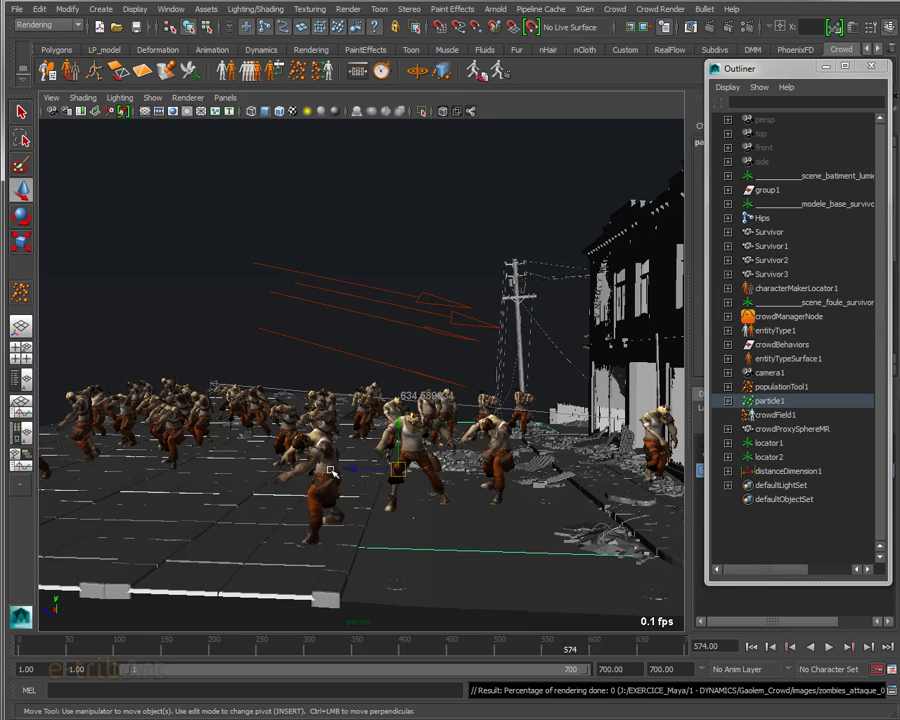
right_click_drag(332, 472, 360, 480, "alt")
left_click_drag(360, 480, 379, 490, "alt")
middle_click_drag(379, 490, 388, 490, "alt")
mouse_move(388, 490)
right_mouse_down("alt")
mouse_move(472, 470)
mouse_move(527, 487)
mouse_move(466, 462)
right_mouse_up("alt")
left_click_drag(466, 462, 482, 460, "alt")
mouse_move(482, 460)
right_mouse_down("alt")
mouse_move(448, 468)
mouse_move(518, 476)
right_mouse_up("alt")
middle_click_drag(518, 476, 357, 462, "alt")
mouse_move(357, 462)
right_mouse_down("alt")
mouse_move(450, 457)
mouse_move(335, 430)
right_mouse_up("alt")
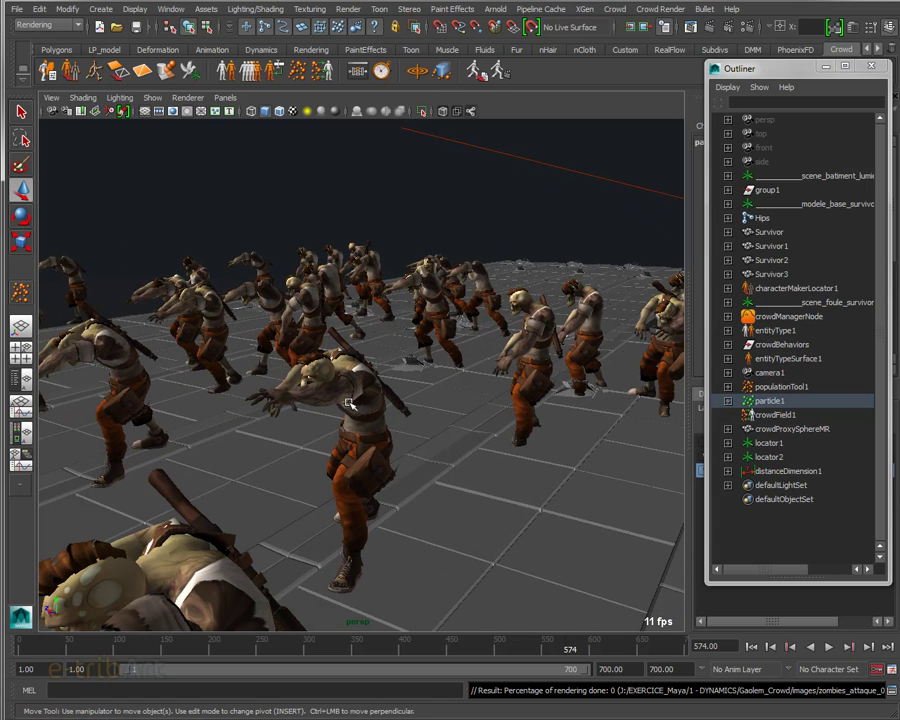
middle_click_drag(345, 400, 366, 473, "alt")
right_click_drag(366, 473, 316, 408, "alt")
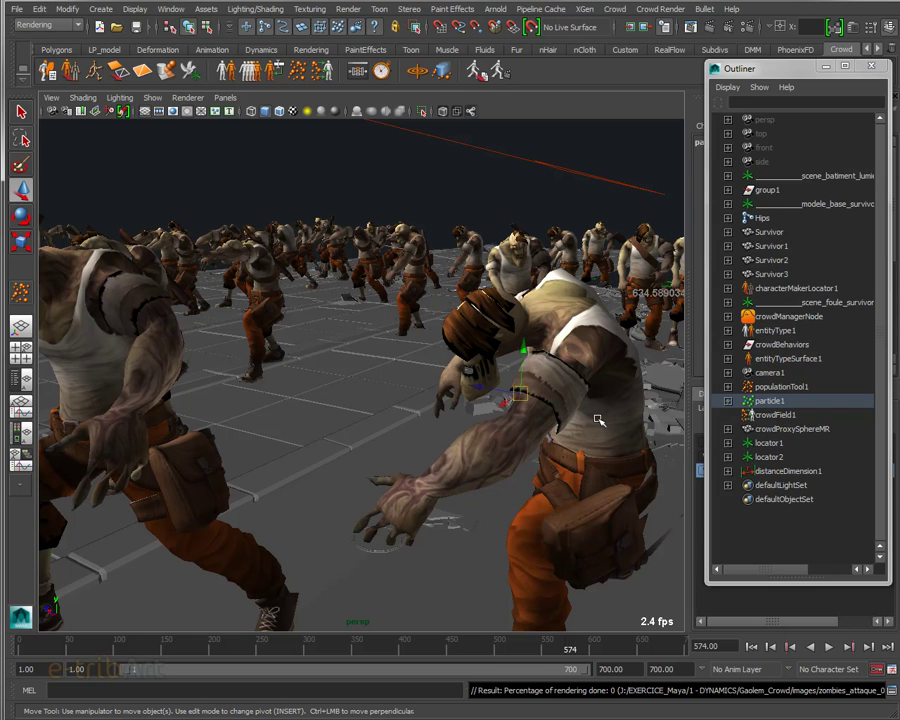
mouse_move(597, 420)
left_mouse_down("alt")
mouse_move(474, 382)
mouse_move(488, 422)
mouse_move(505, 421)
mouse_move(422, 435)
left_mouse_up("alt")
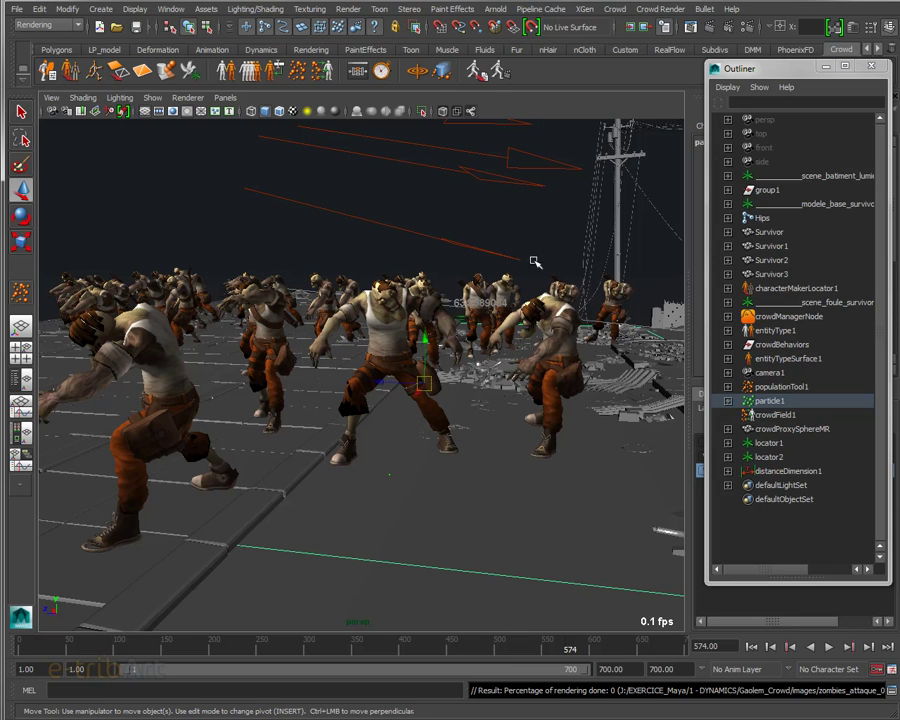
- Shift the Outliner window slightly
left_click_drag(762, 70, 755, 73)
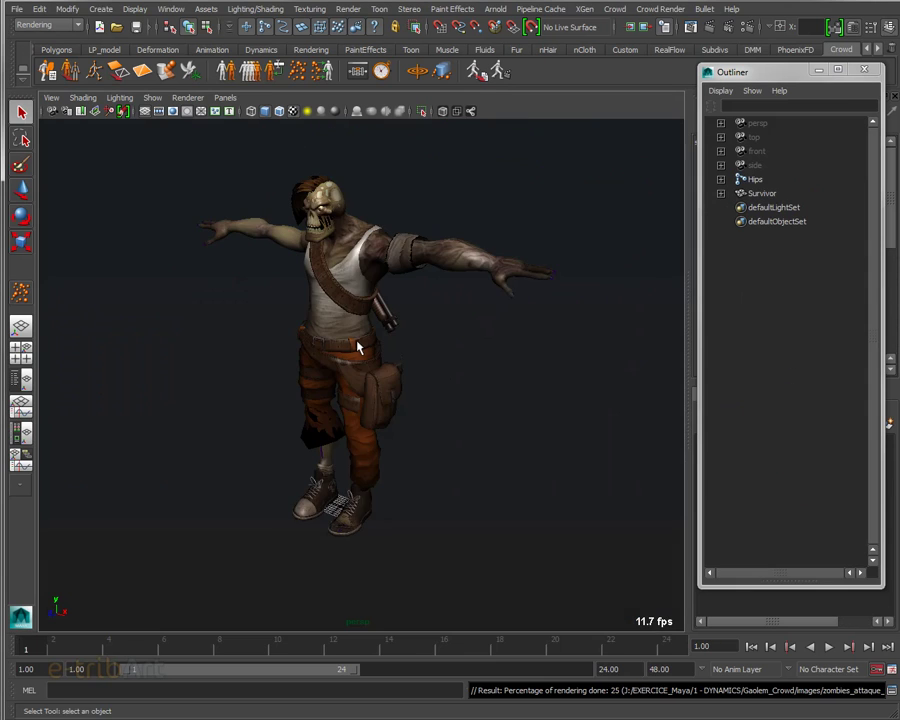
left_click_drag(358, 346, 414, 337, "alt")
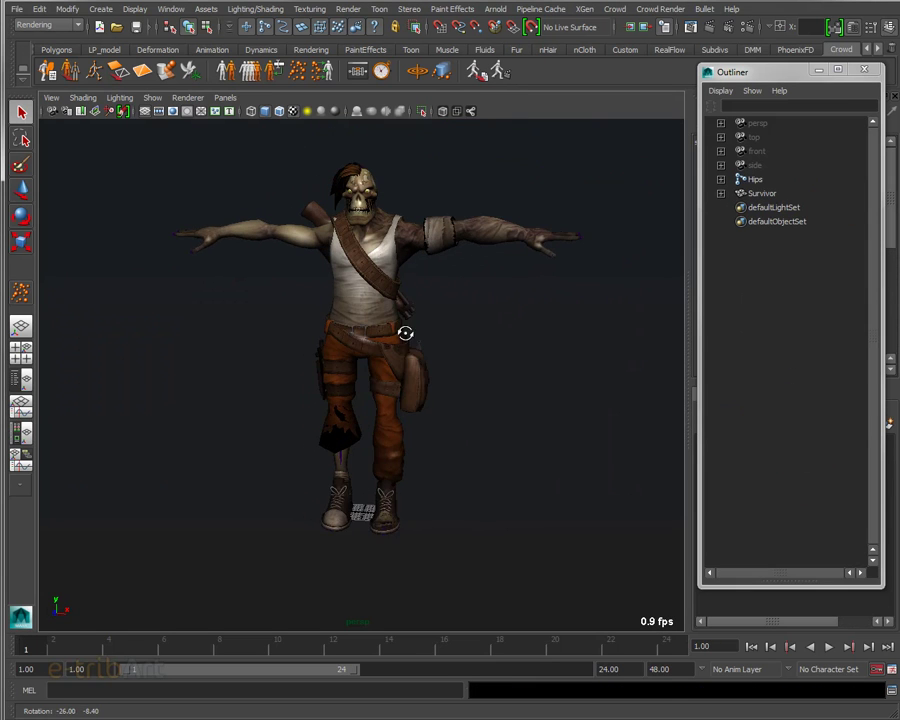
mouse_move(414, 337)
right_mouse_down("alt")
mouse_move(412, 408)
mouse_move(516, 424)
mouse_move(460, 428)
right_mouse_up("alt")
left_click(342, 324)
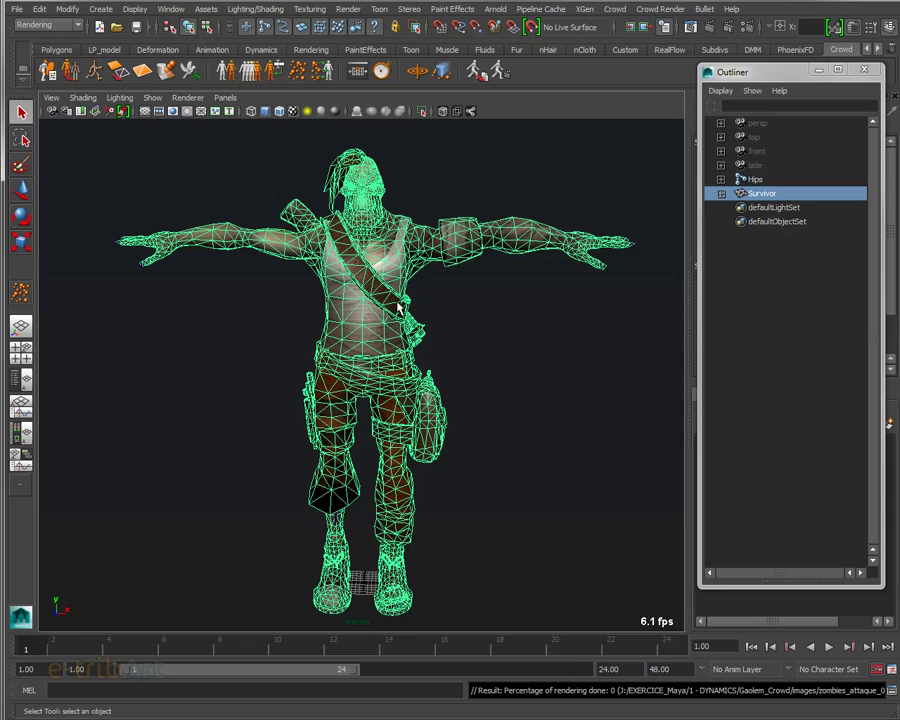
mouse_move(387, 313)
left_mouse_down("alt")
mouse_move(339, 306)
mouse_move(348, 300)
left_mouse_up("alt")
mouse_move(348, 300)
right_mouse_down("alt")
mouse_move(352, 292)
mouse_move(333, 307)
mouse_move(351, 295)
right_mouse_up("alt")
mouse_move(351, 295)
left_mouse_down("alt")
mouse_move(277, 311)
mouse_move(141, 317)
mouse_move(217, 301)
mouse_move(344, 316)
mouse_move(370, 304)
left_mouse_up("alt")
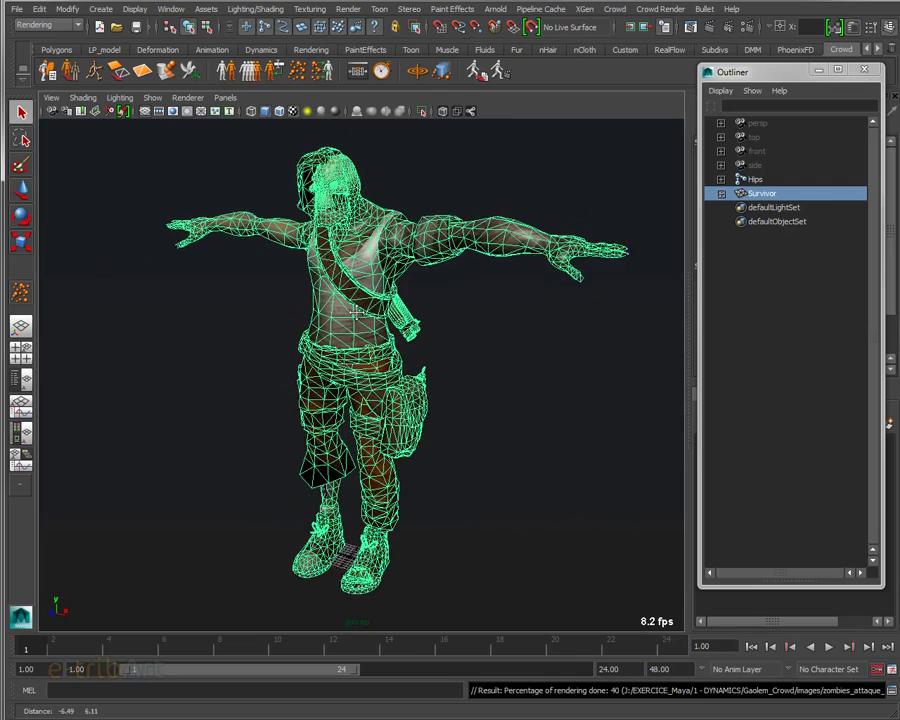
left_click(472, 311)
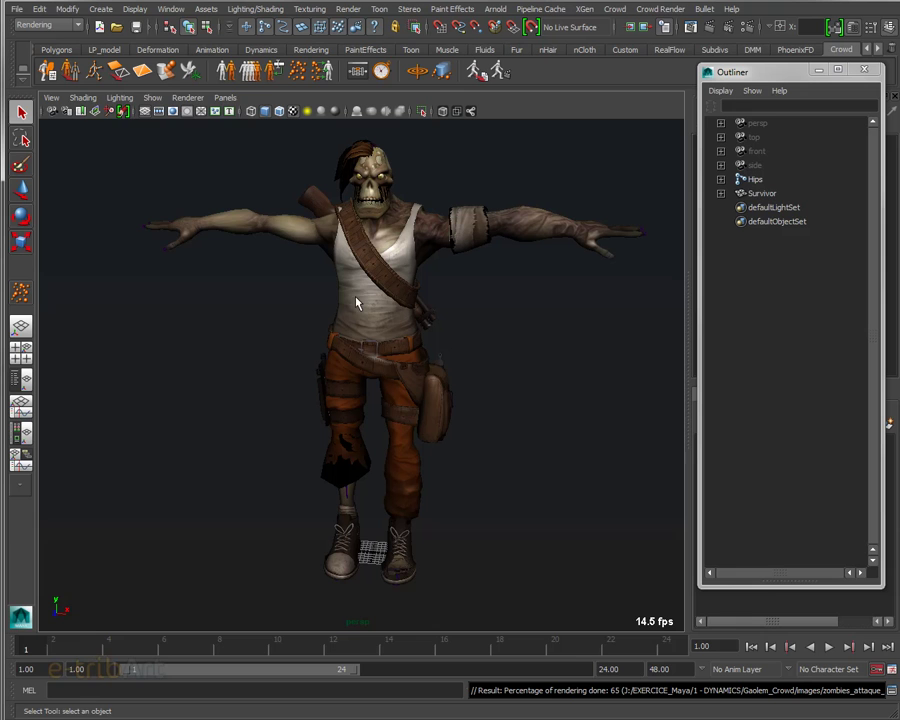
- Turn on X-Ray Joints in the viewport shading and orbit to face the Survivor
left_click(97, 99)
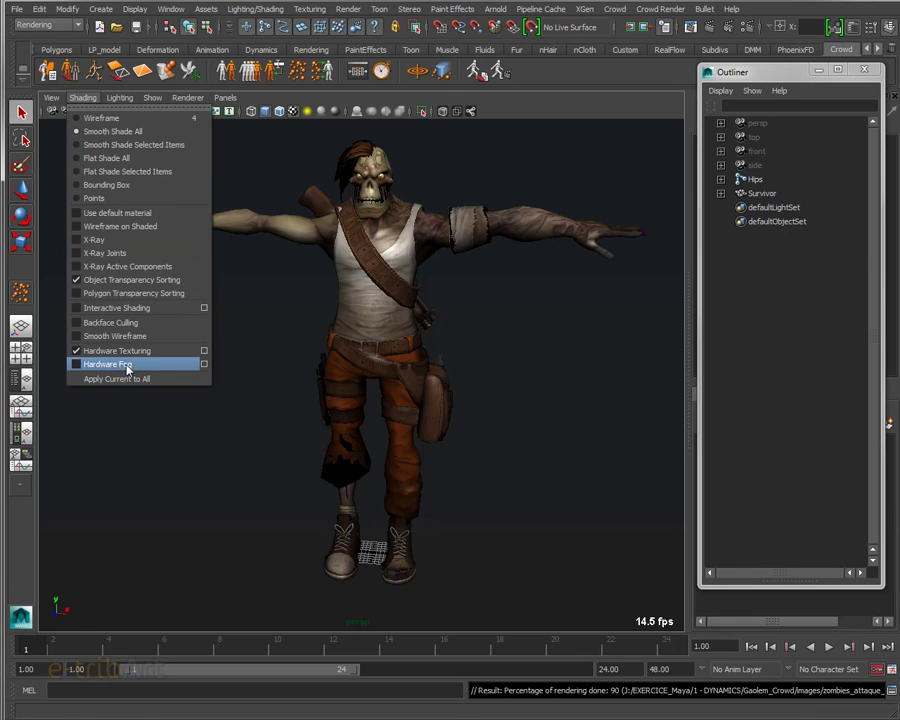
left_click(125, 254)
mouse_move(352, 315)
left_mouse_down("alt")
mouse_move(311, 323)
mouse_move(373, 323)
left_mouse_up("alt")
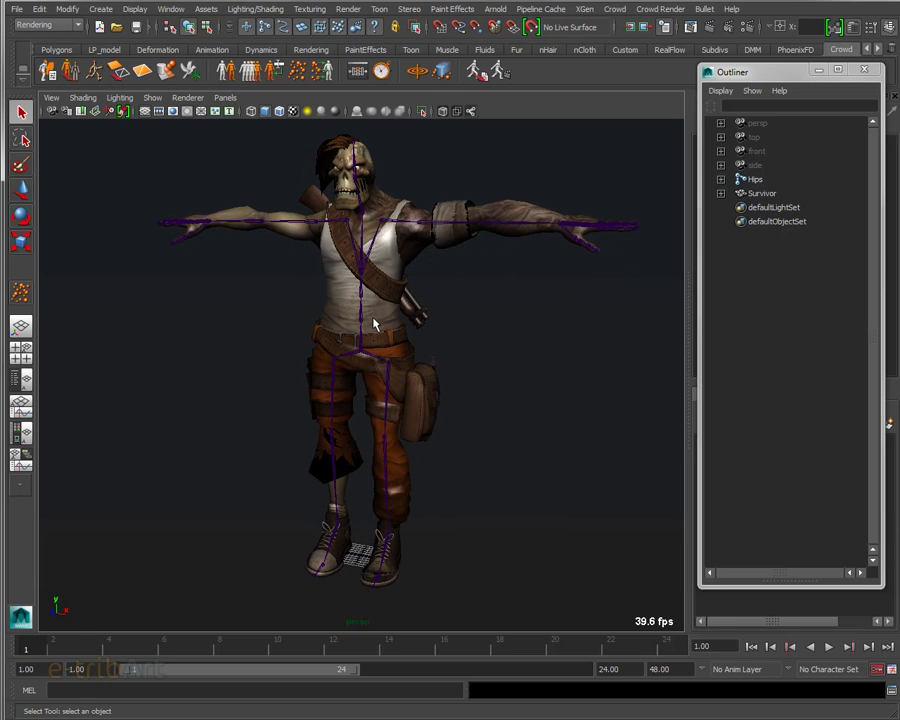
left_click_drag(370, 301, 367, 278, "alt")
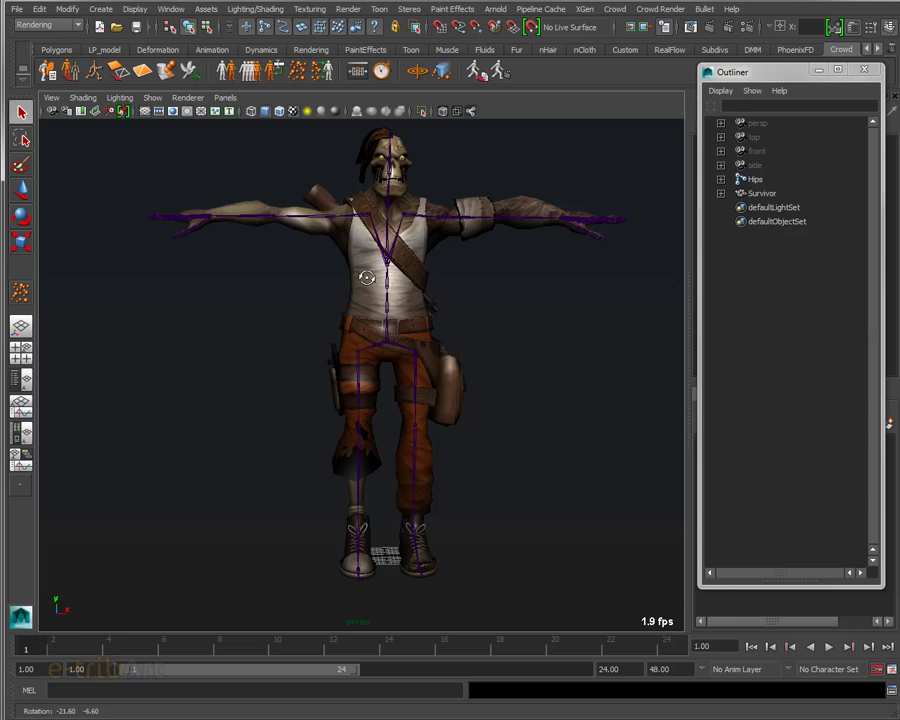
- Test-rotate the left arm joints down from T-pose, undo it, and orbit to a three-quarter view
left_click(334, 217)
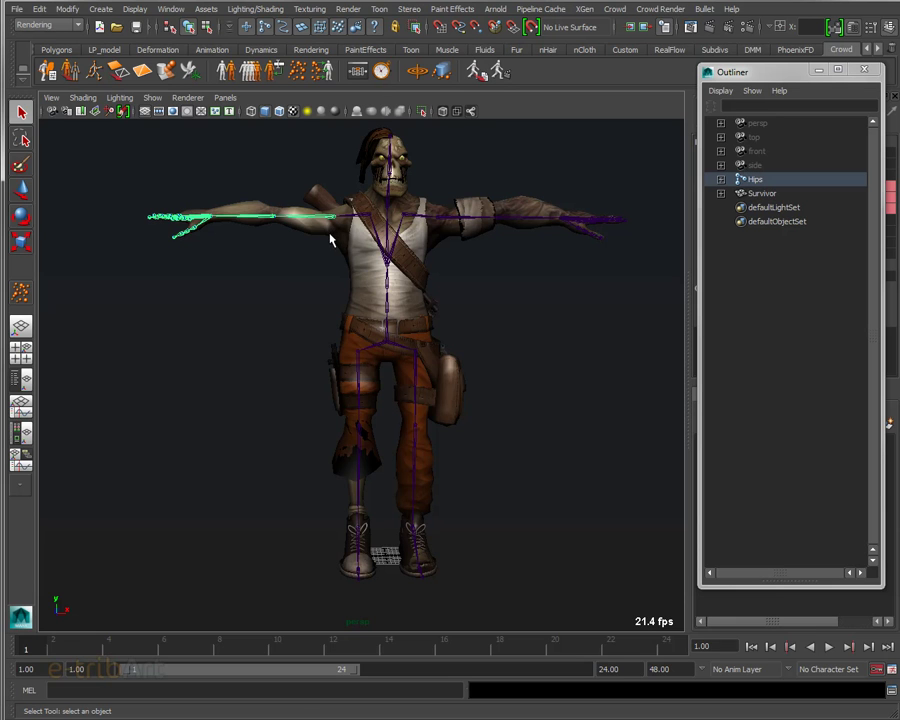
key("e")
left_click_drag(280, 252, 346, 301)
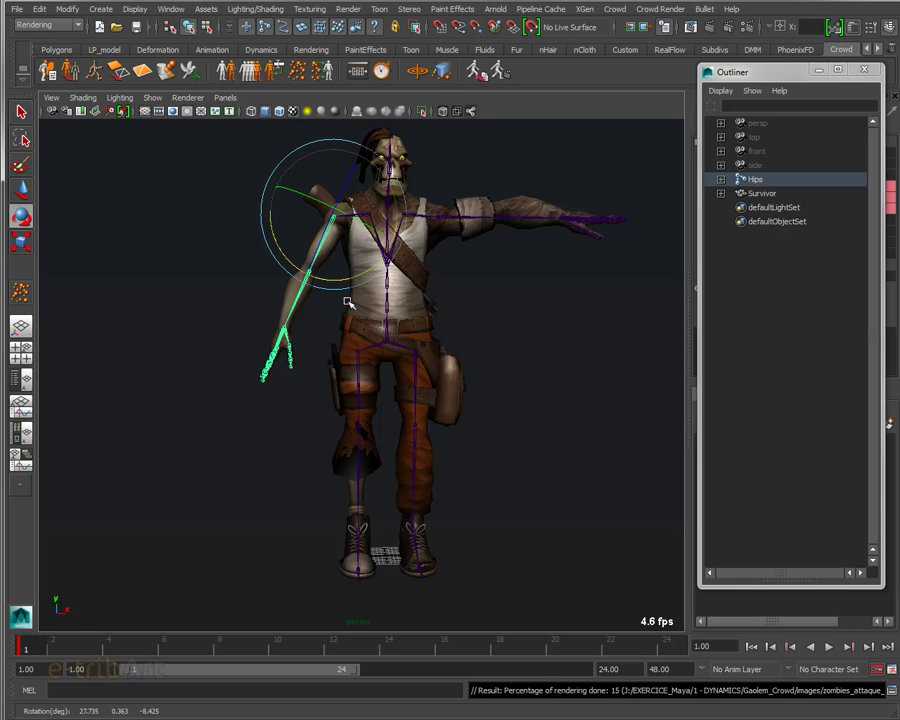
key("ctrl+z")
left_click(566, 338)
left_click_drag(538, 348, 418, 382, "alt")
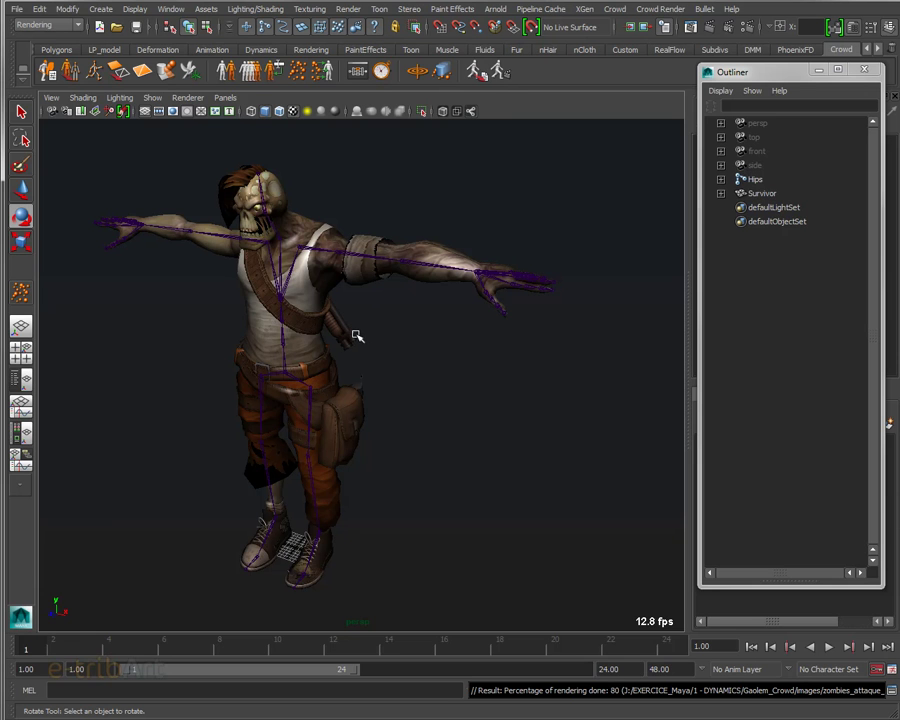
mouse_move(357, 336)
left_mouse_down("alt")
mouse_move(329, 313)
mouse_move(321, 327)
mouse_move(314, 321)
left_mouse_up("alt")
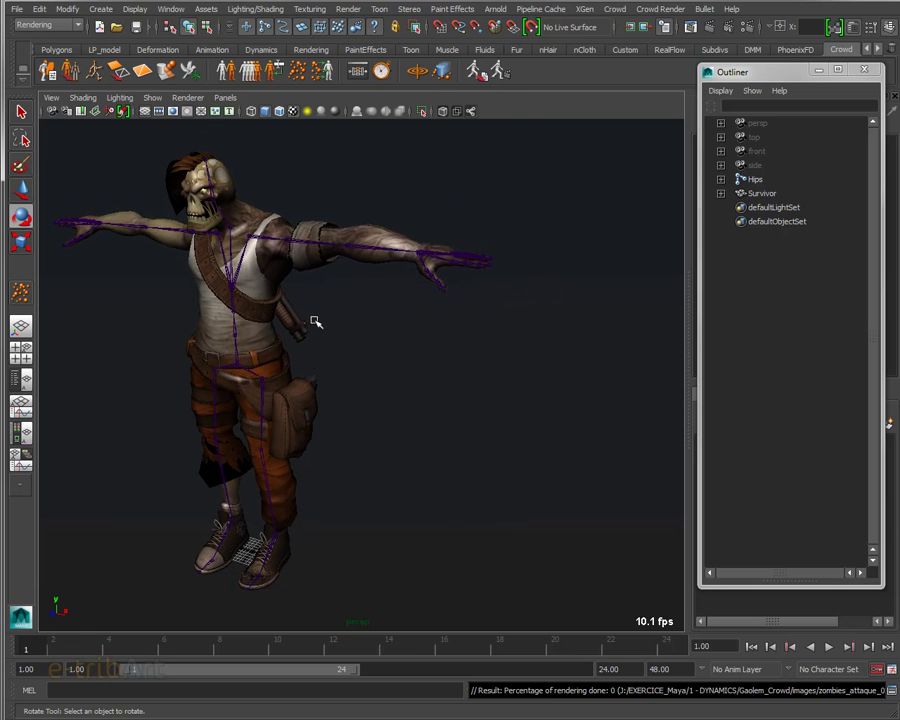
- Launch the Golaem Character Maker and enlarge its window and motion settings panel beside the Survivor
left_click(70, 70)
left_click_drag(410, 94, 396, 74)
key("e")
mouse_move(305, 352)
left_mouse_down("alt")
mouse_move(277, 345)
mouse_move(299, 325)
mouse_move(311, 362)
mouse_move(283, 327)
mouse_move(267, 321)
mouse_move(257, 330)
left_mouse_up("alt")
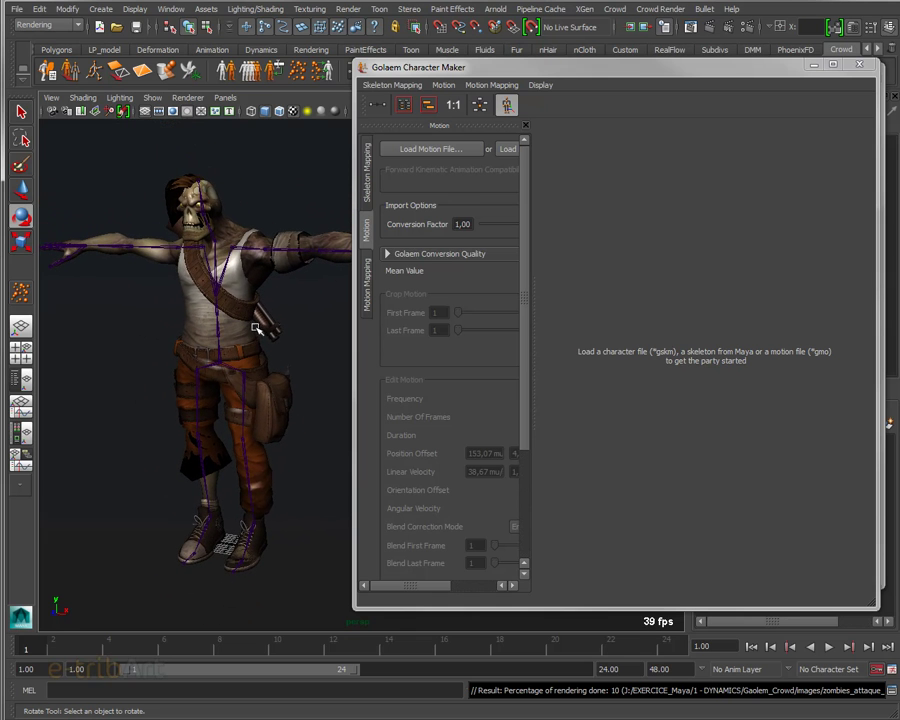
left_click_drag(527, 292, 598, 296)
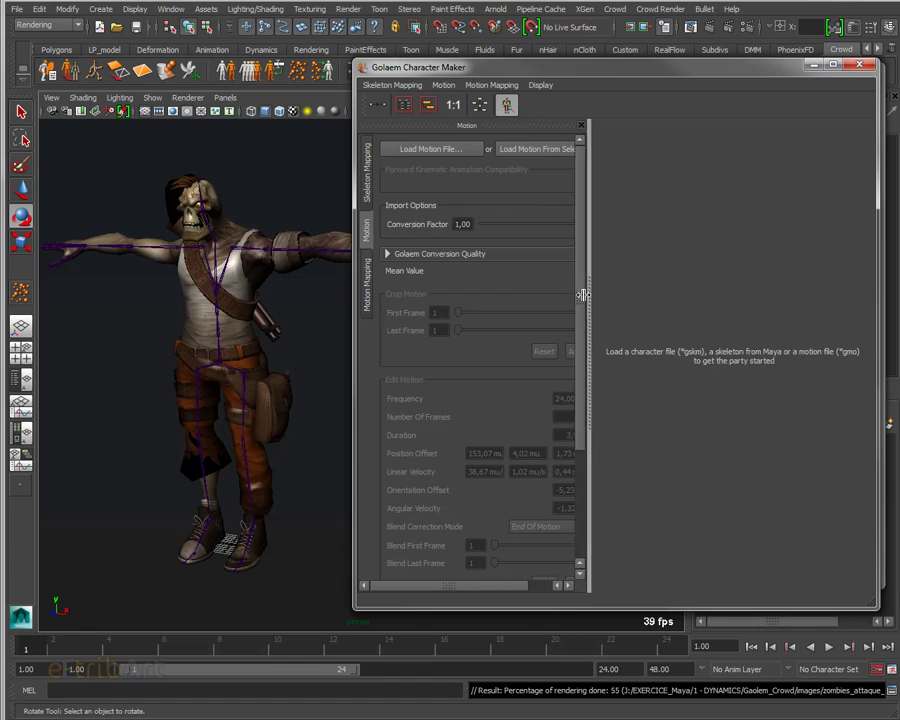
left_click_drag(353, 338, 292, 335)
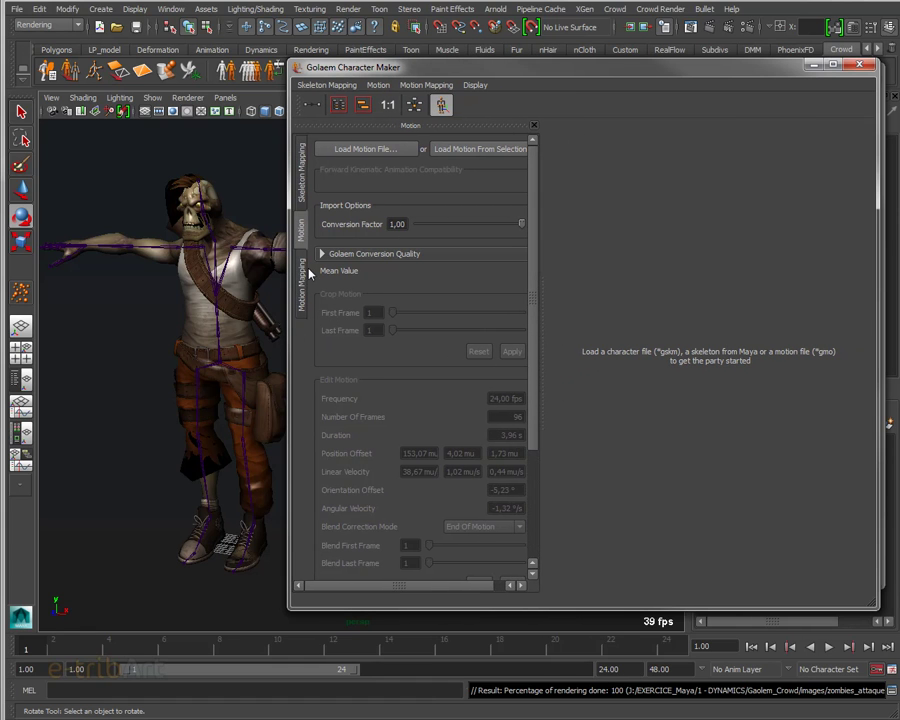
- Show the Skeleton Mapping page and select the Survivor's skeleton
left_click(302, 182)
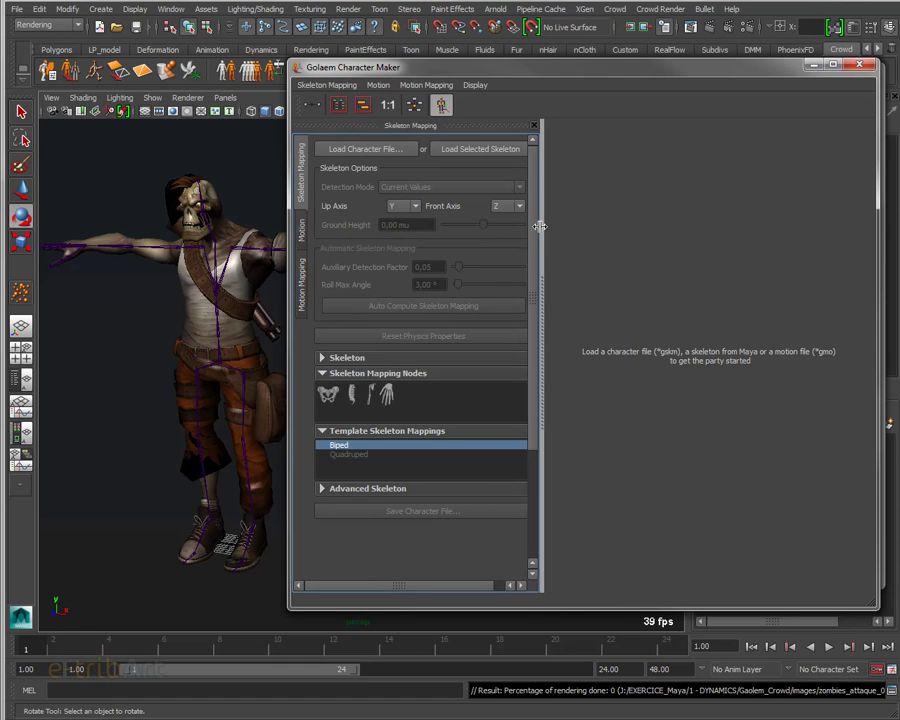
left_click_drag(540, 226, 548, 226)
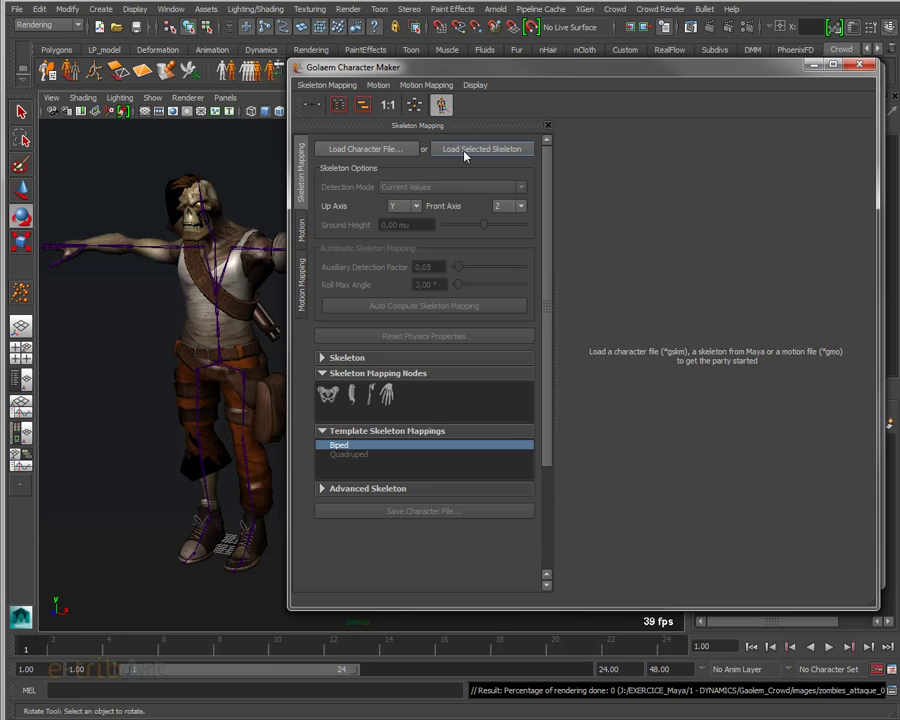
left_click(222, 365)
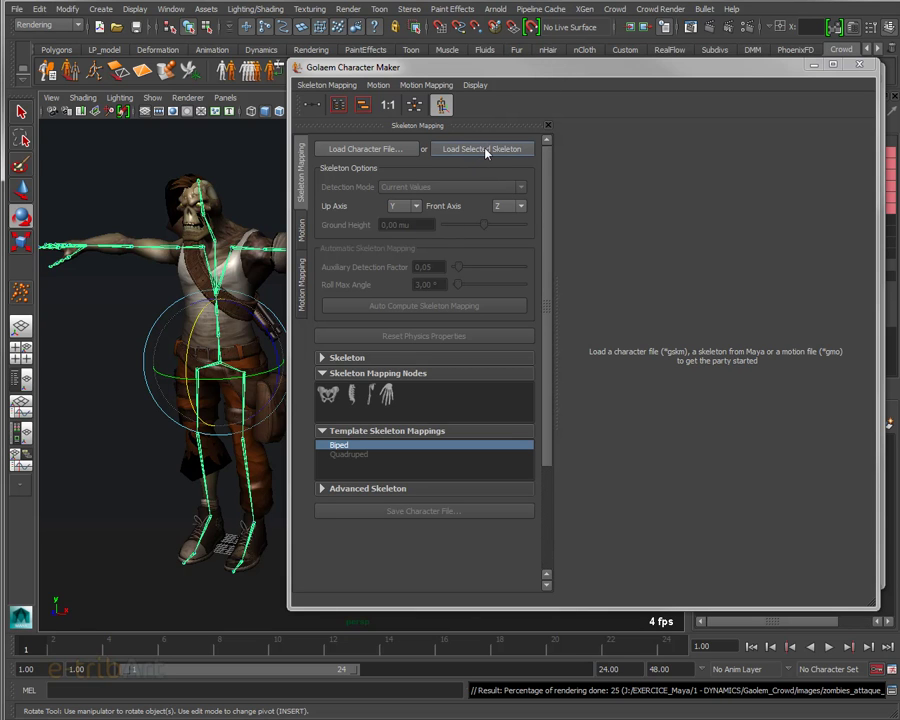
- Load the selected skeleton, accept its up and front axes, and scroll the joint list down to the leg bones
left_click(487, 150)
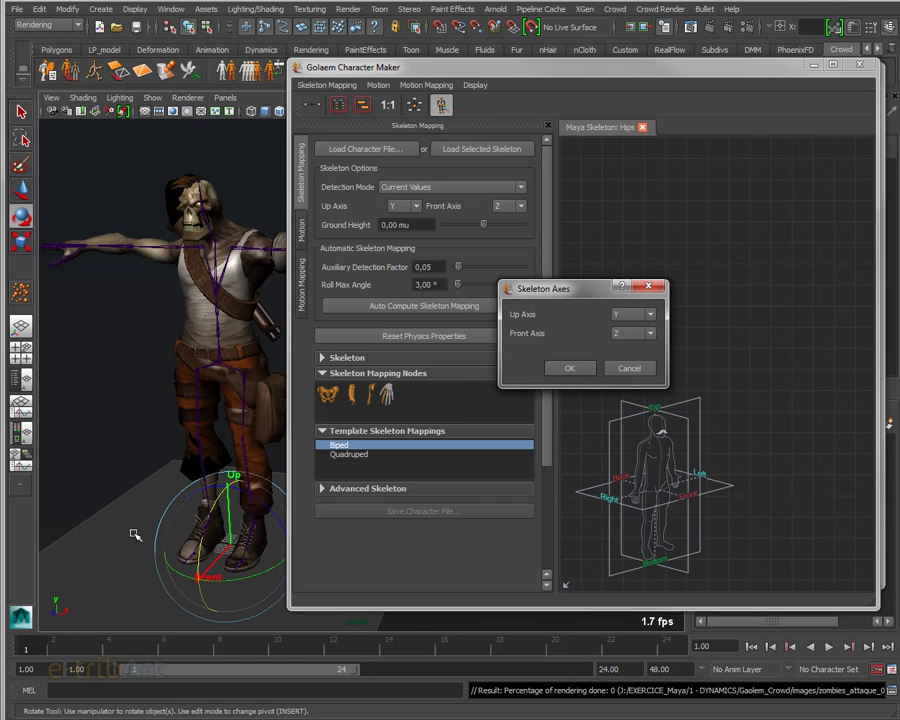
left_click(568, 368)
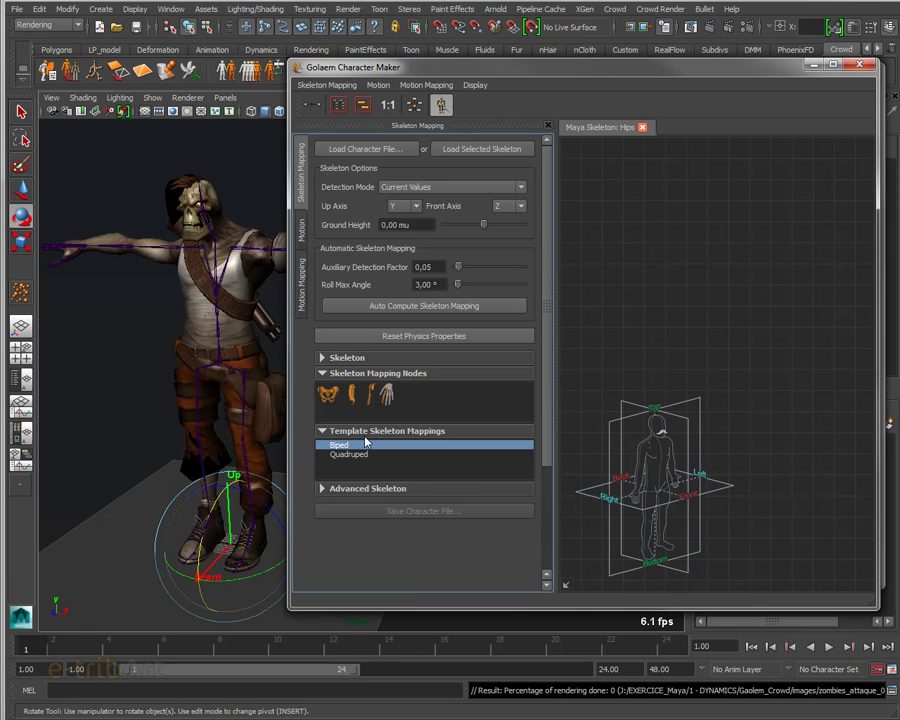
left_click(336, 357)
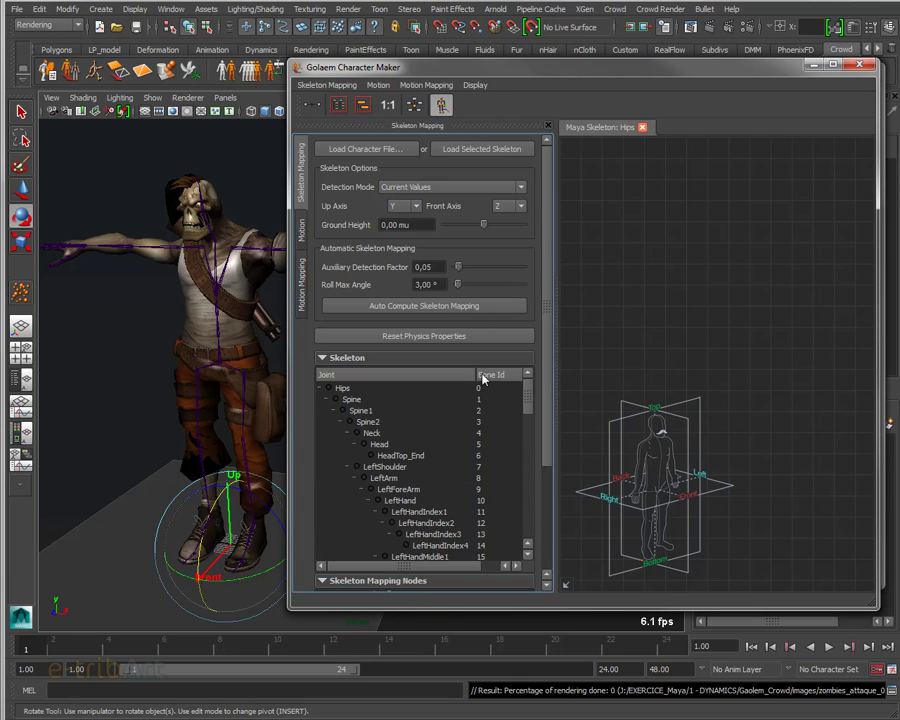
left_click_drag(528, 392, 531, 533)
left_click_drag(528, 422, 482, 410)
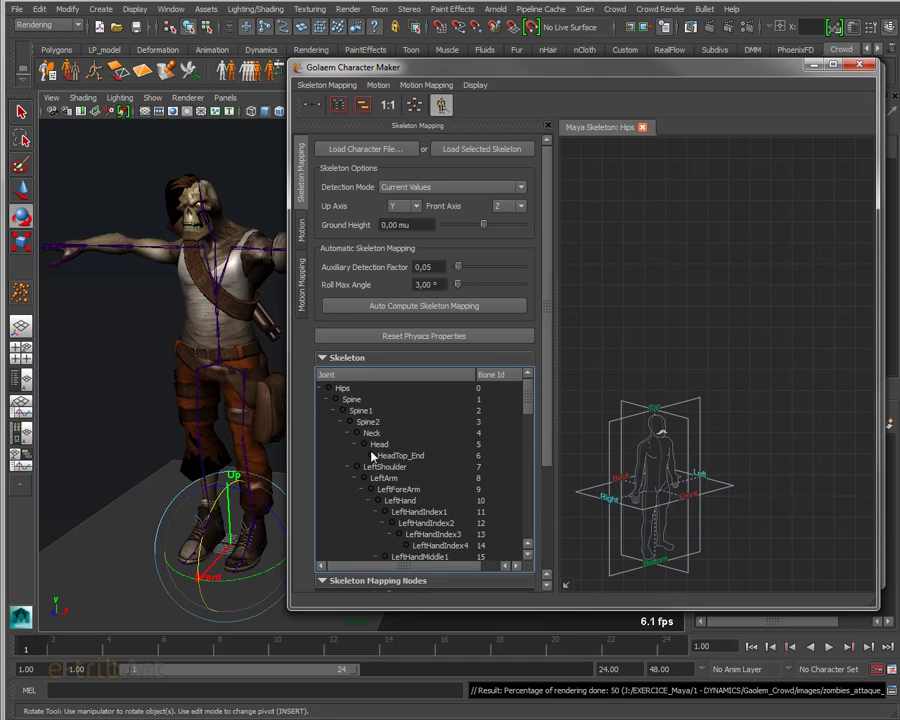
left_click_drag(527, 400, 527, 540)
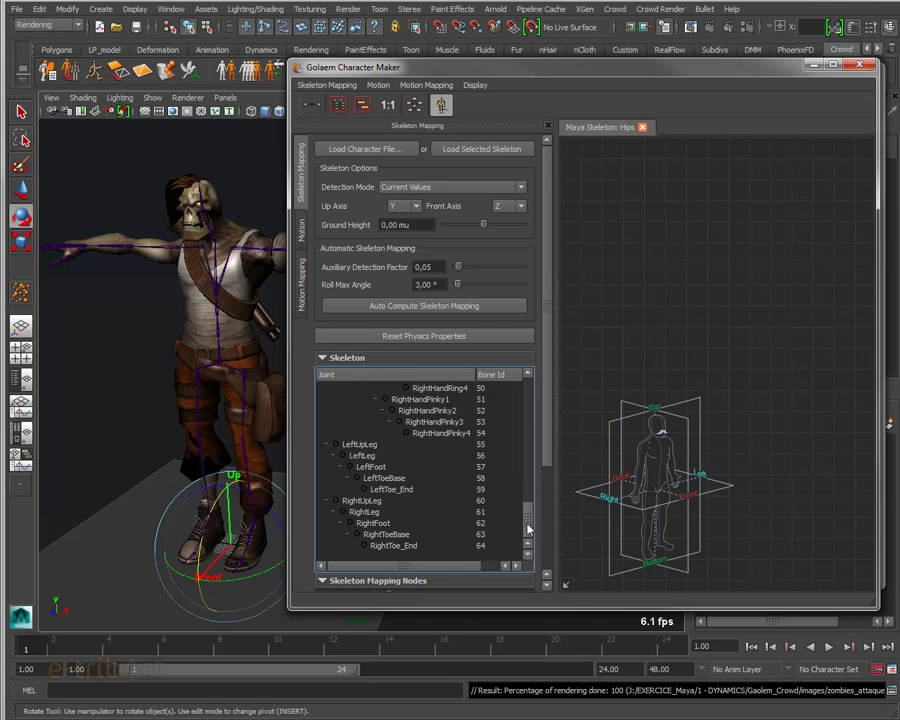
left_click(323, 359)
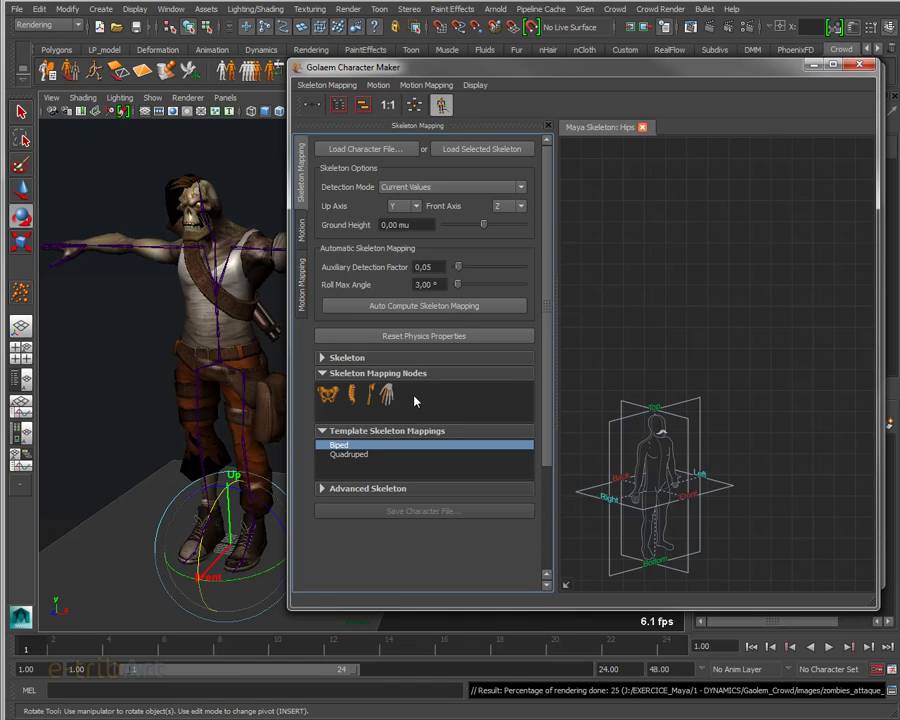
left_click(342, 358)
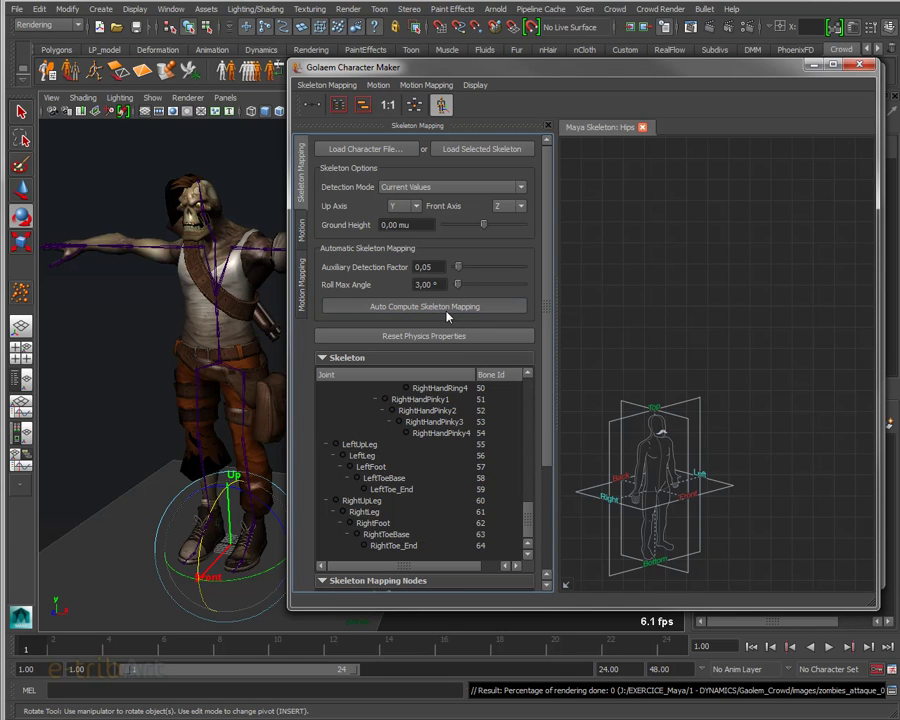
- Auto-map the skeleton's joints and widen the skeleton mapping window
left_click(447, 316)
scroll(716, 363, "down", 2)
scroll(715, 363, "down", 2)
scroll(714, 362, "down", 2)
scroll(713, 362, "down", 2)
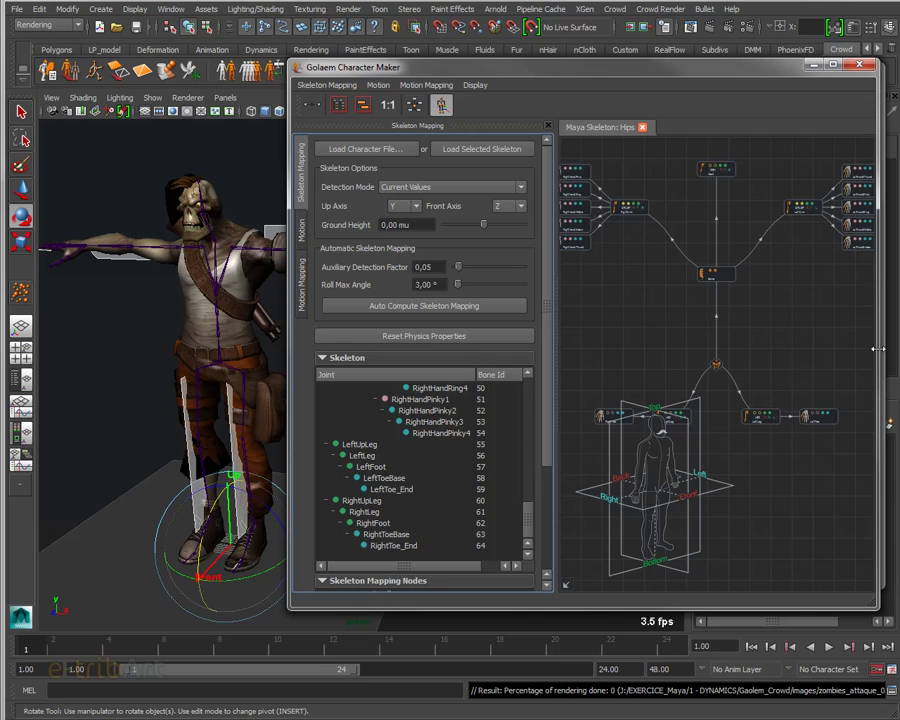
left_click_drag(876, 349, 898, 349)
middle_click_drag(783, 336, 783, 352)
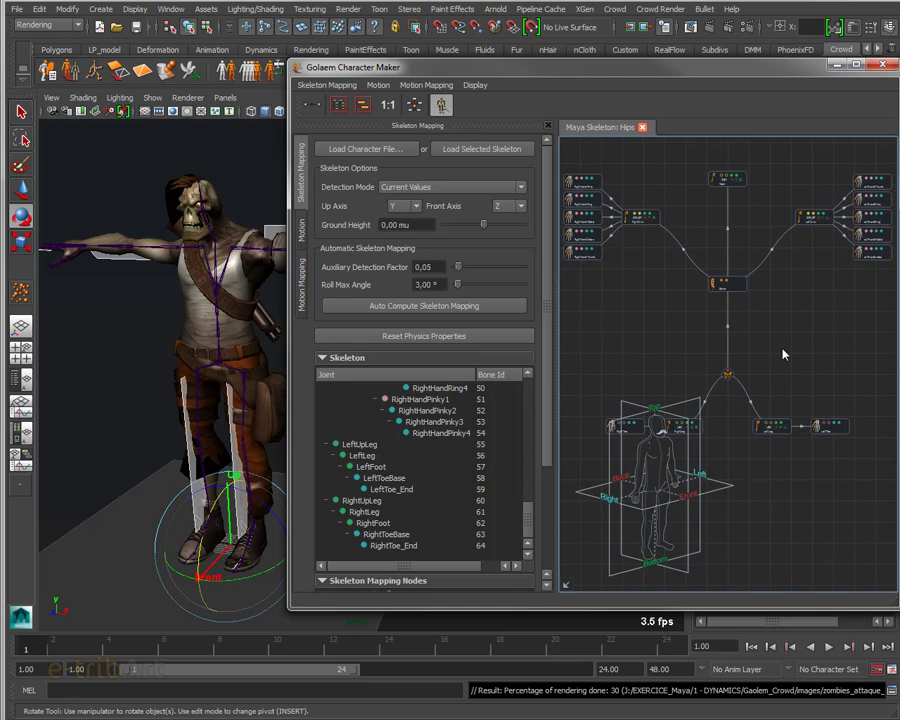
- Zoom and pan the Maya Skeleton node graph to inspect the hand nodes, then recentre the network
scroll(783, 352, "up", 3)
scroll(783, 352, "up", 2)
scroll(783, 352, "up", 2)
scroll(783, 354, "up", 2)
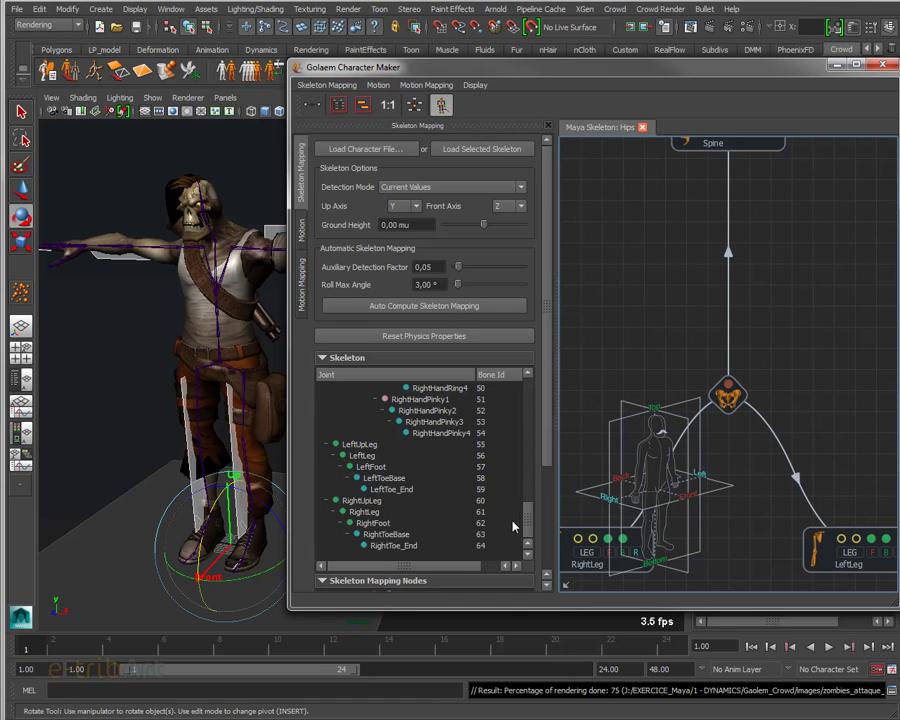
left_click_drag(527, 515, 527, 380)
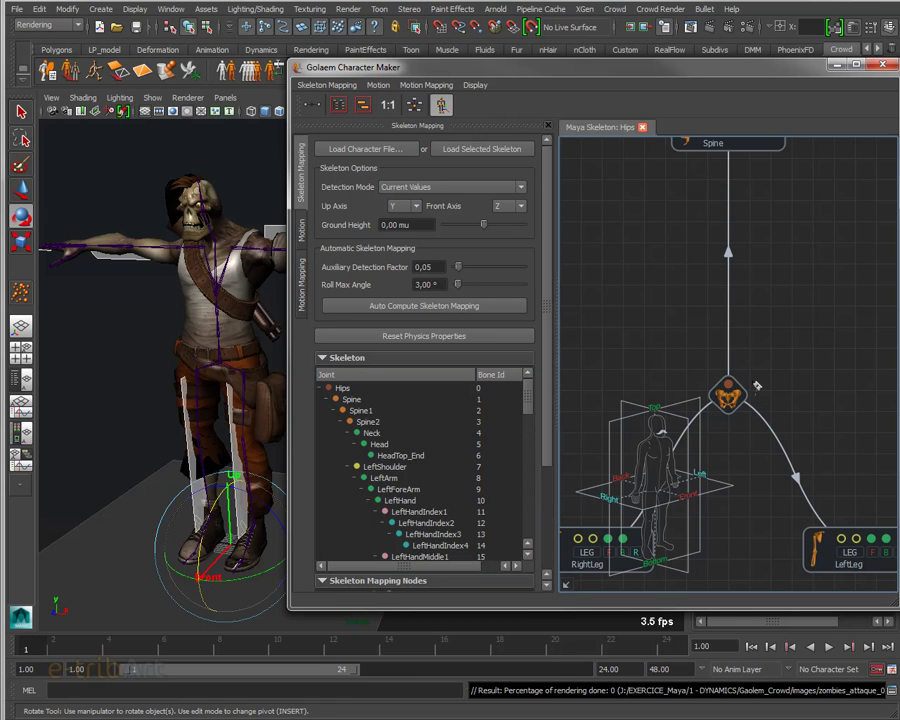
middle_click_drag(758, 376, 765, 224)
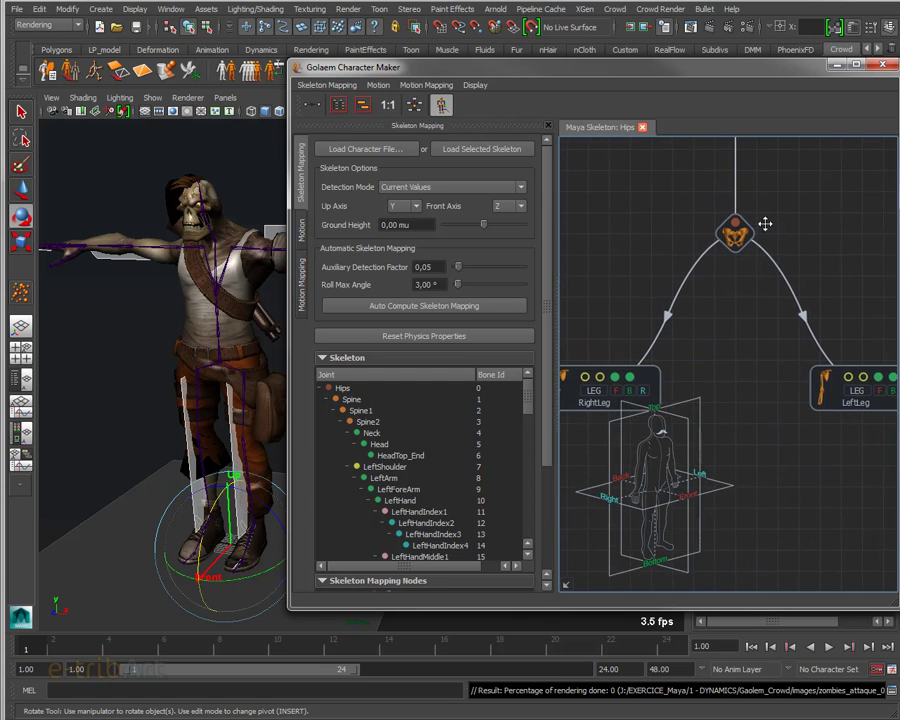
scroll(765, 235, "down", 2)
scroll(765, 245, "down", 2)
scroll(765, 255, "down", 2)
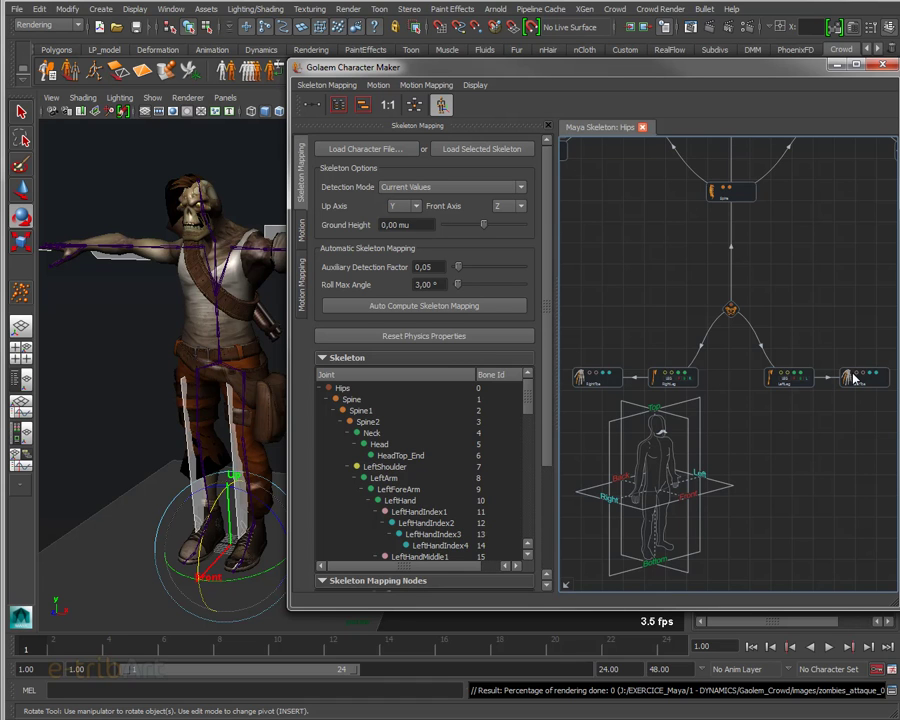
mouse_move(763, 311)
middle_mouse_down()
mouse_move(805, 419)
mouse_move(825, 519)
middle_mouse_up()
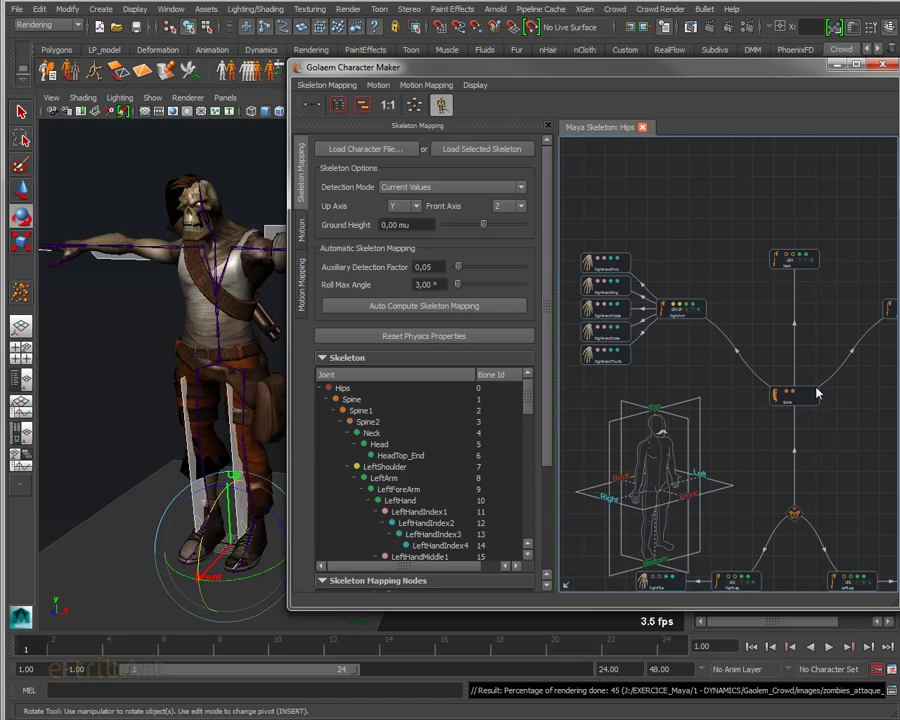
scroll(805, 402, "up", 2)
scroll(815, 425, "up", 2)
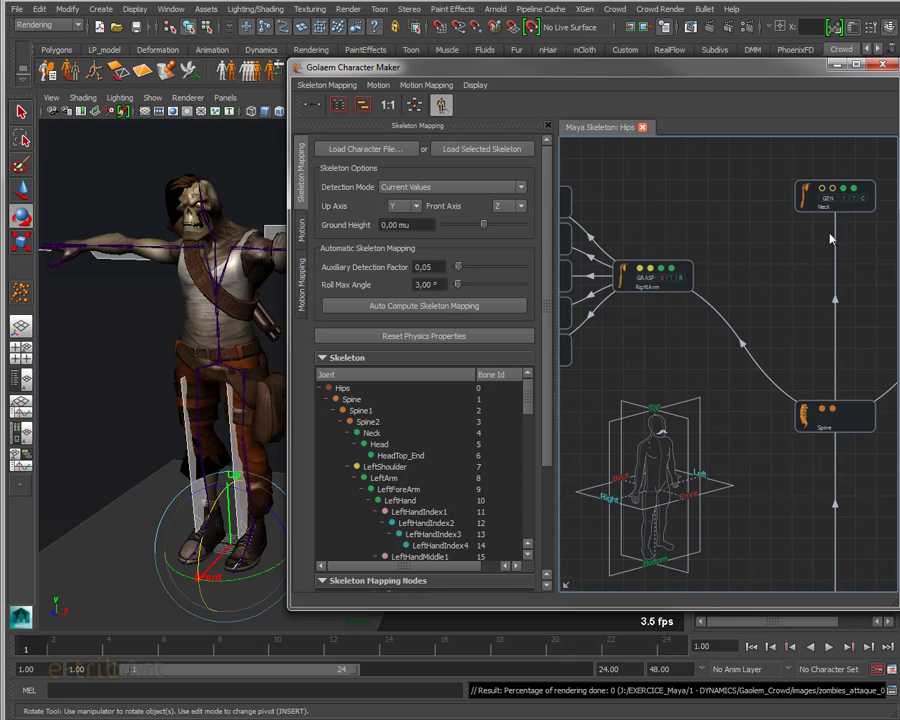
scroll(695, 348, "down", 3)
scroll(695, 348, "down", 3)
mouse_move(693, 342)
middle_mouse_down()
mouse_move(682, 367)
mouse_move(666, 327)
middle_mouse_up()
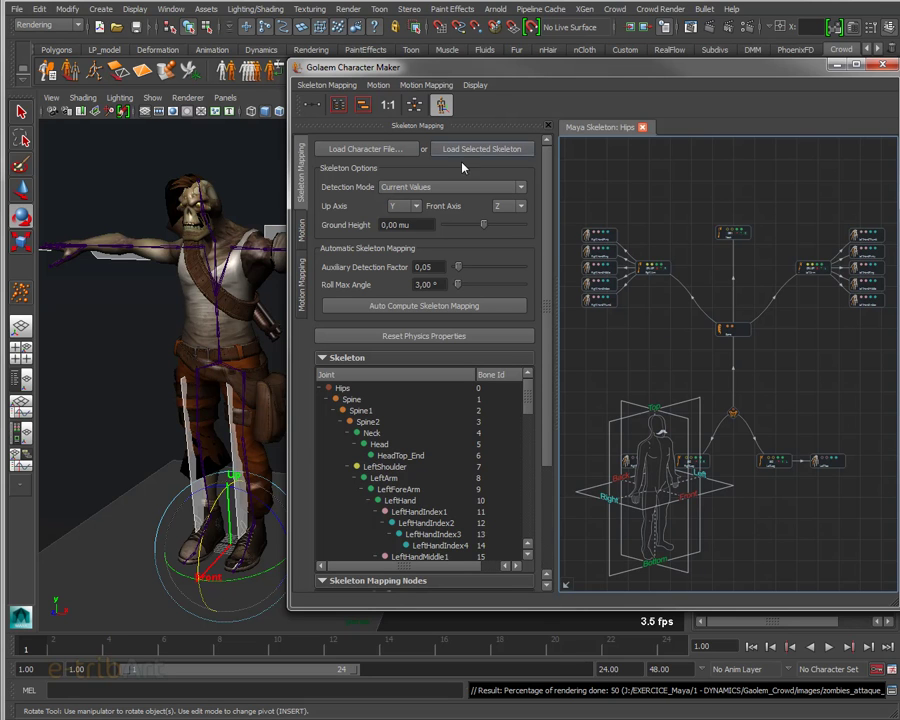
- Raise the Character Maker window slightly and scroll through the Skeleton joint list
left_click_drag(430, 75, 427, 69)
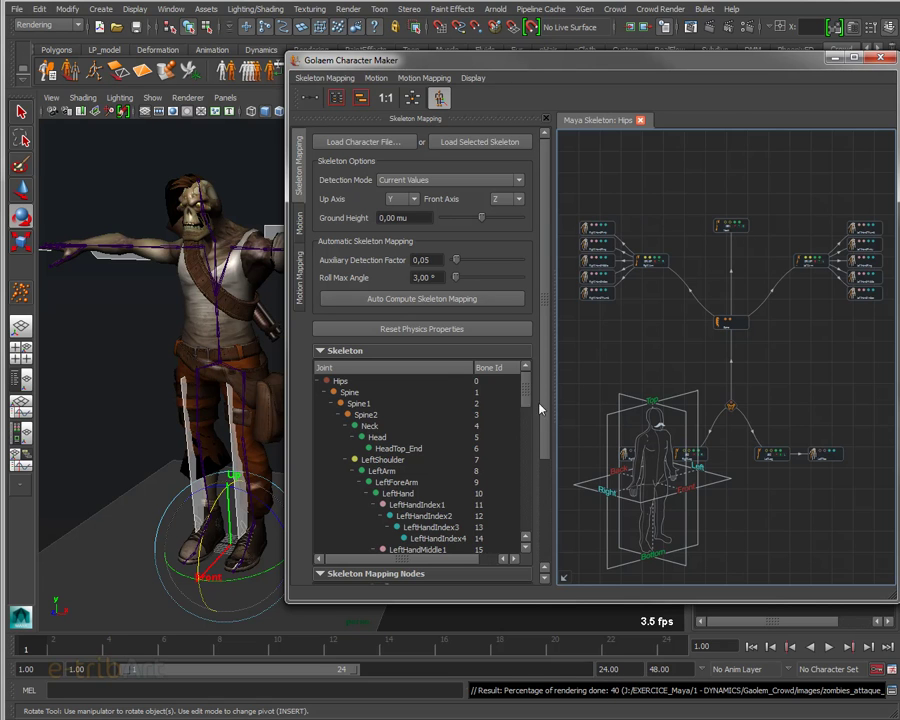
scroll(520, 480, "down", 6)
scroll(520, 500, "down", 4)
scroll(520, 510, "down", 5)
scroll(520, 540, "down", 2)
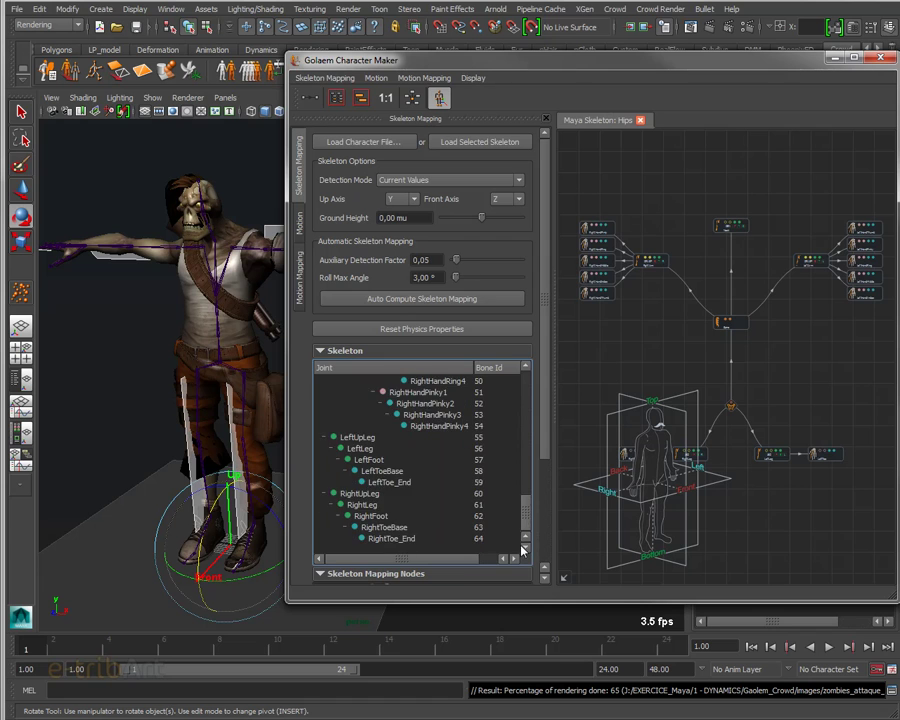
scroll(524, 480, "up", 13)
scroll(524, 400, "up", 4)
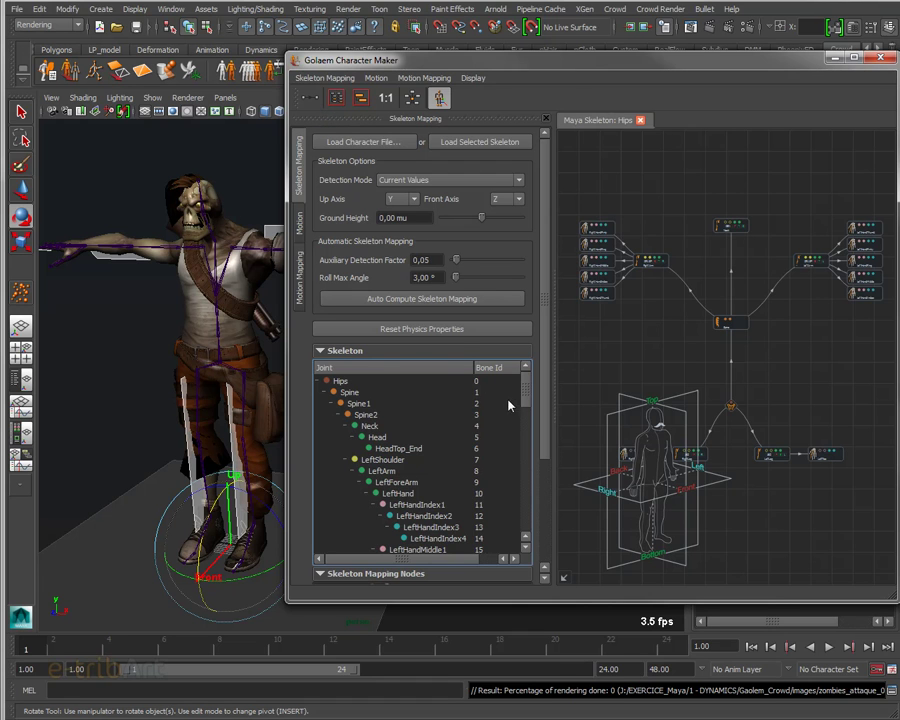
scroll(524, 397, "down", 10)
scroll(524, 397, "up", 10)
scroll(524, 397, "up", 1)
scroll(549, 566, "down", 5)
- Save the character over survivor01.gskm in the scenes folder, confirming the replacement
left_click(432, 567)
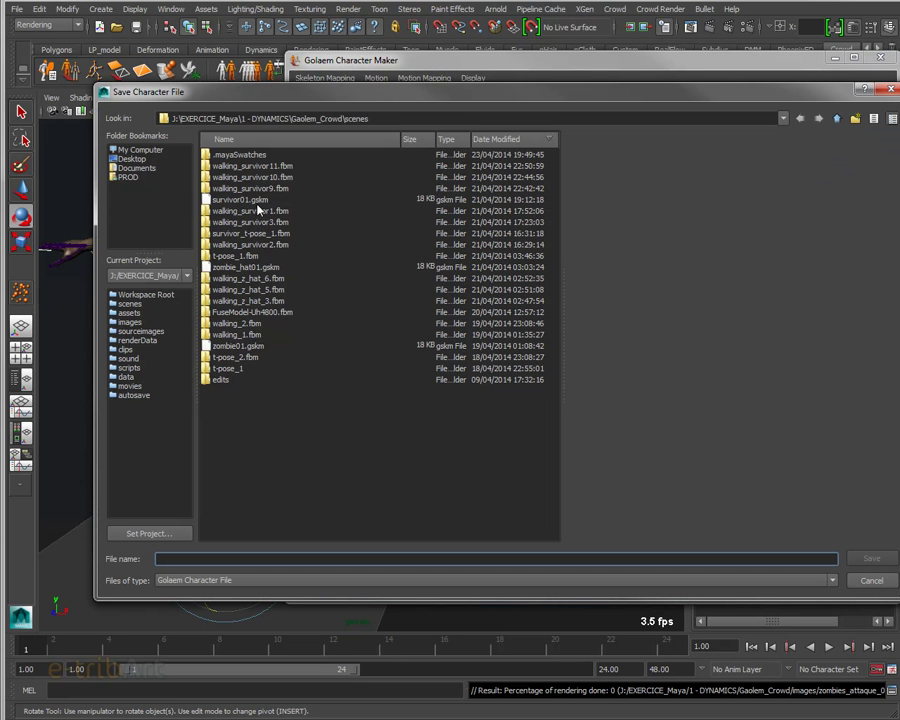
left_click(240, 201)
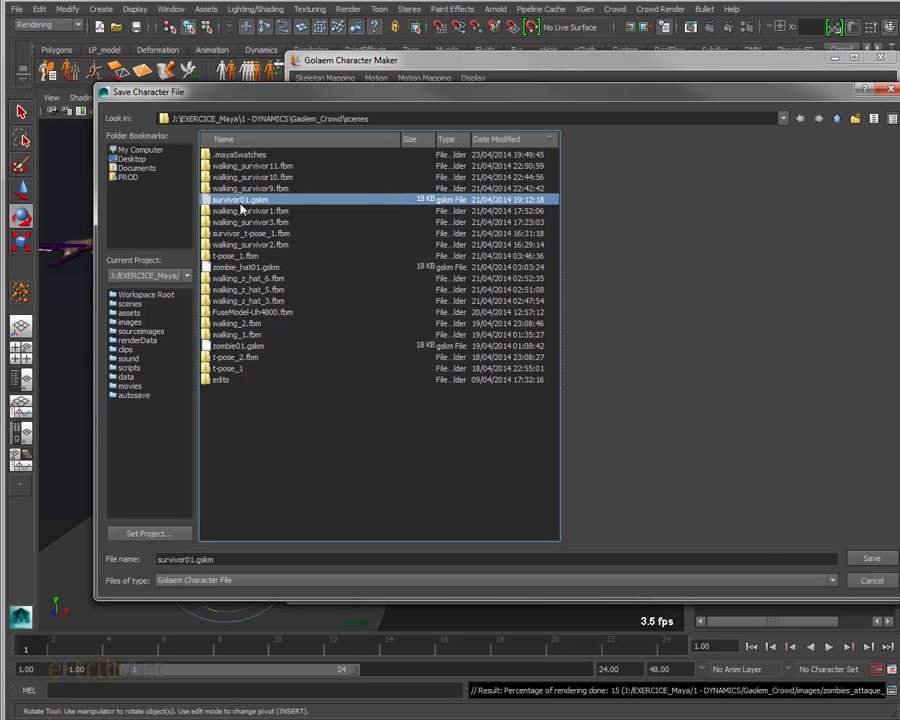
left_click(866, 560)
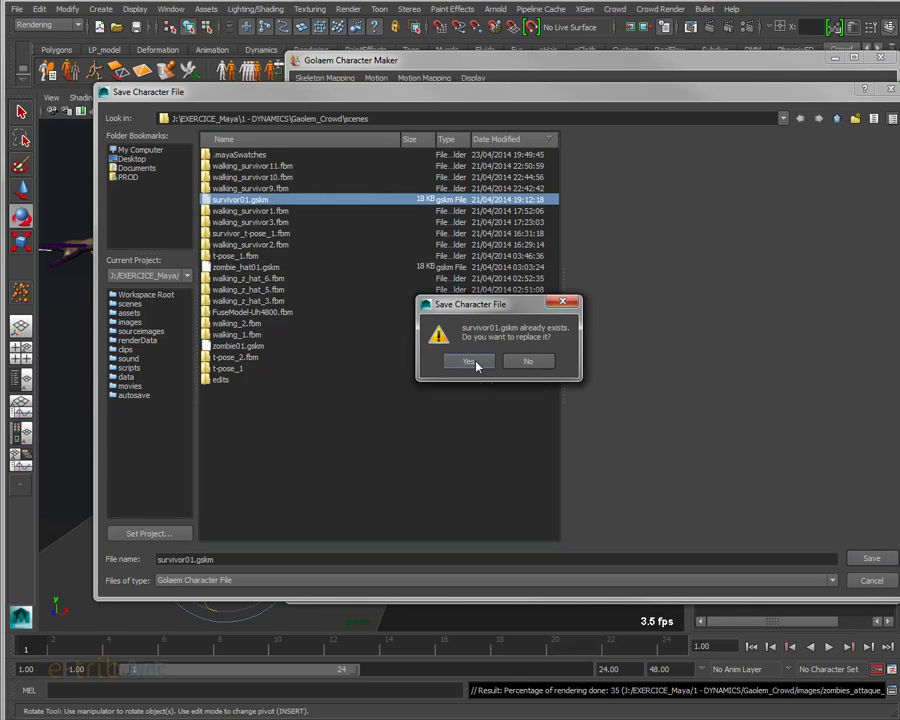
left_click(472, 362)
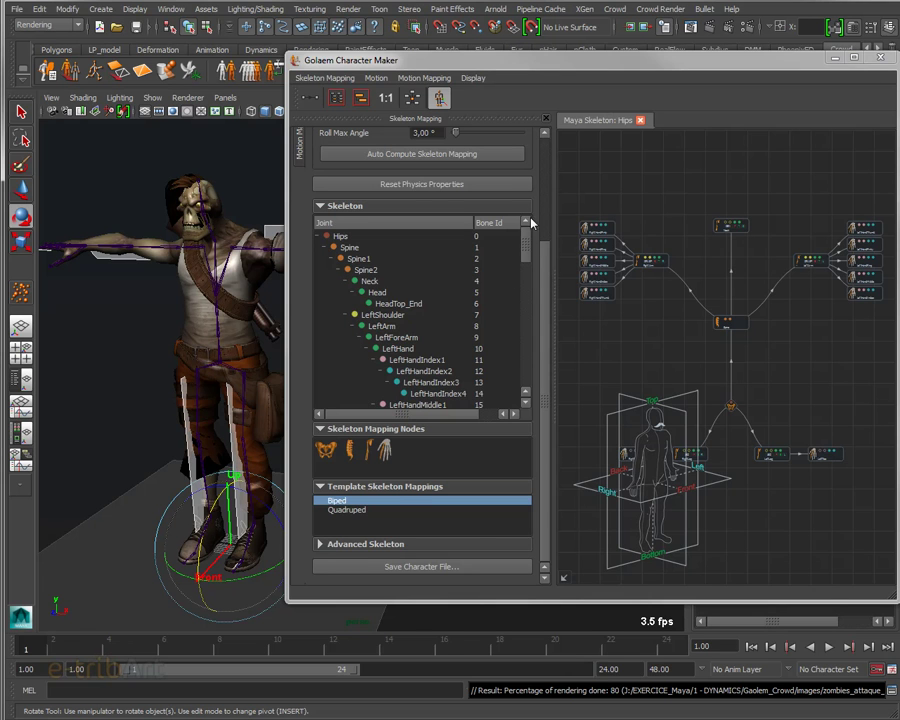
scroll(545, 228, "up", 5)
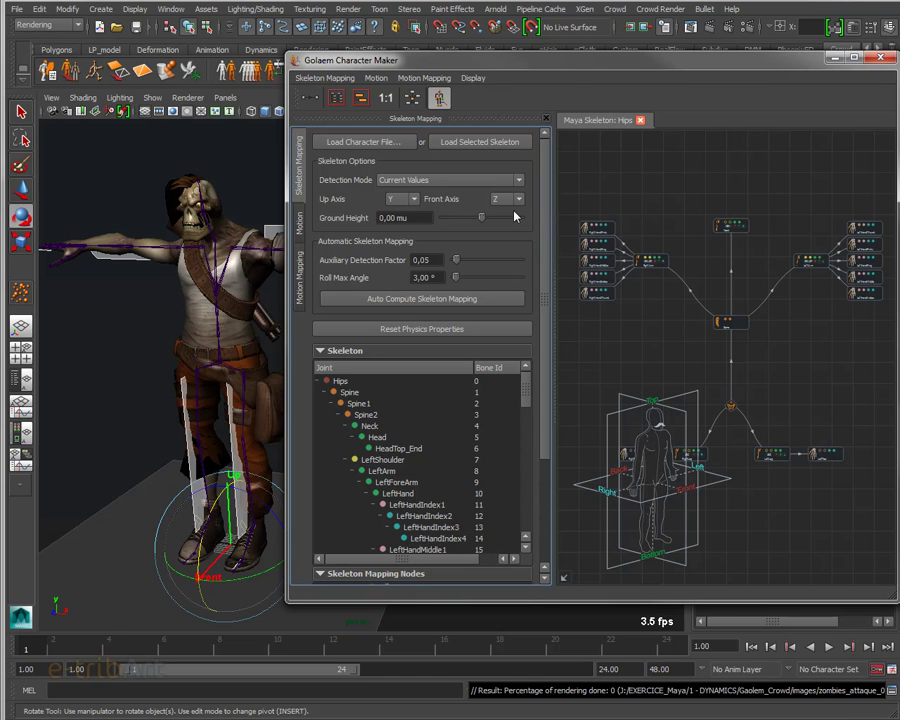
- Nudge the Character Maker aside, orbit higher, reposition the Outliner, then close it
left_click_drag(485, 66, 899, 66)
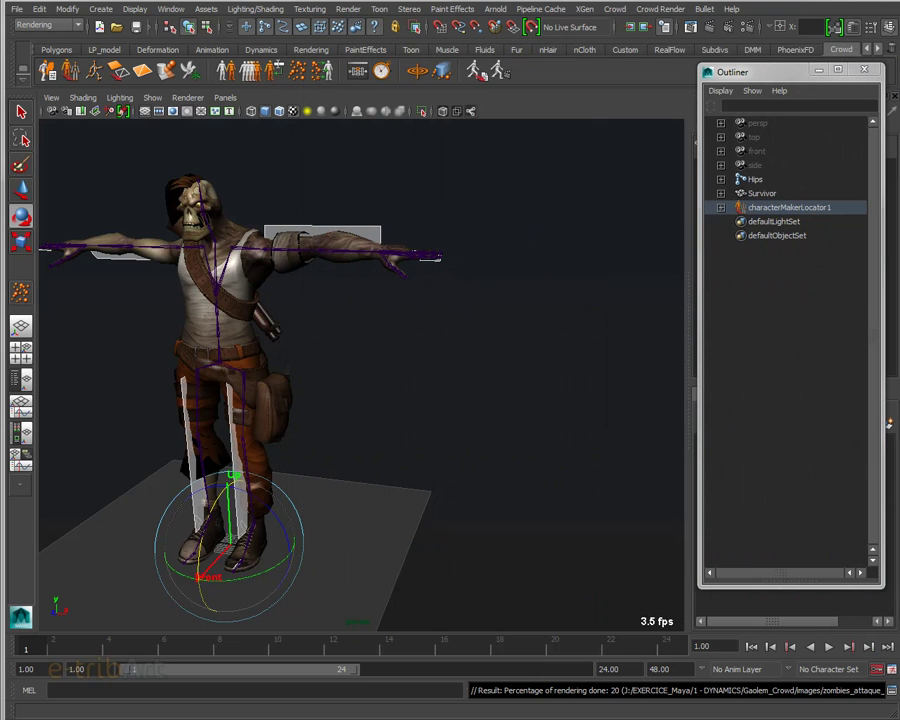
mouse_move(494, 364)
left_mouse_down("alt")
mouse_move(533, 432)
mouse_move(556, 355)
mouse_move(570, 393)
mouse_move(538, 357)
left_mouse_up("alt")
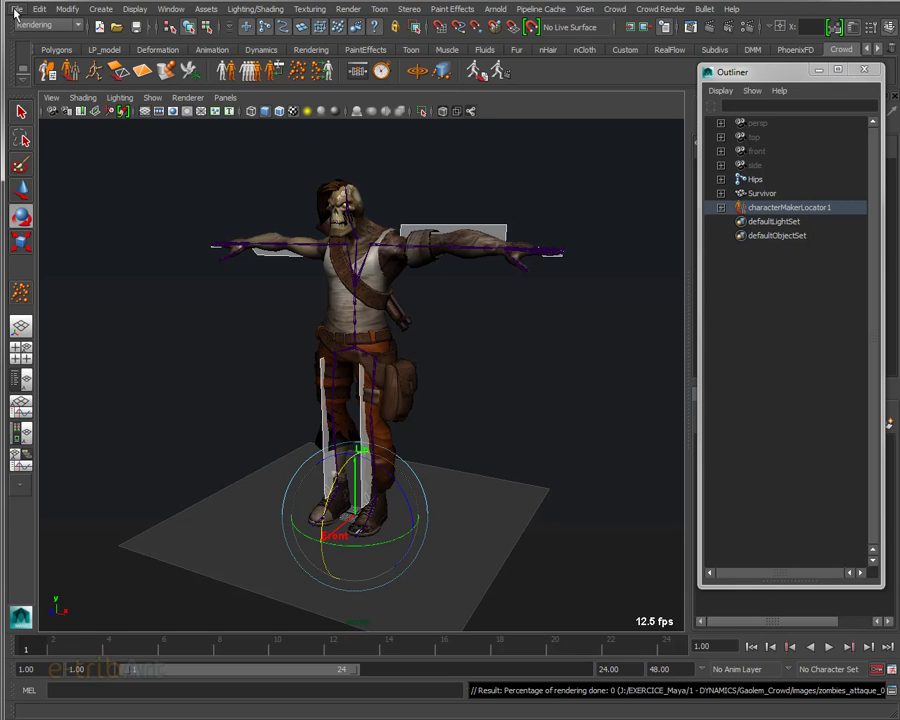
mouse_move(783, 77)
left_mouse_down()
mouse_move(625, 55)
mouse_move(732, 95)
left_mouse_up()
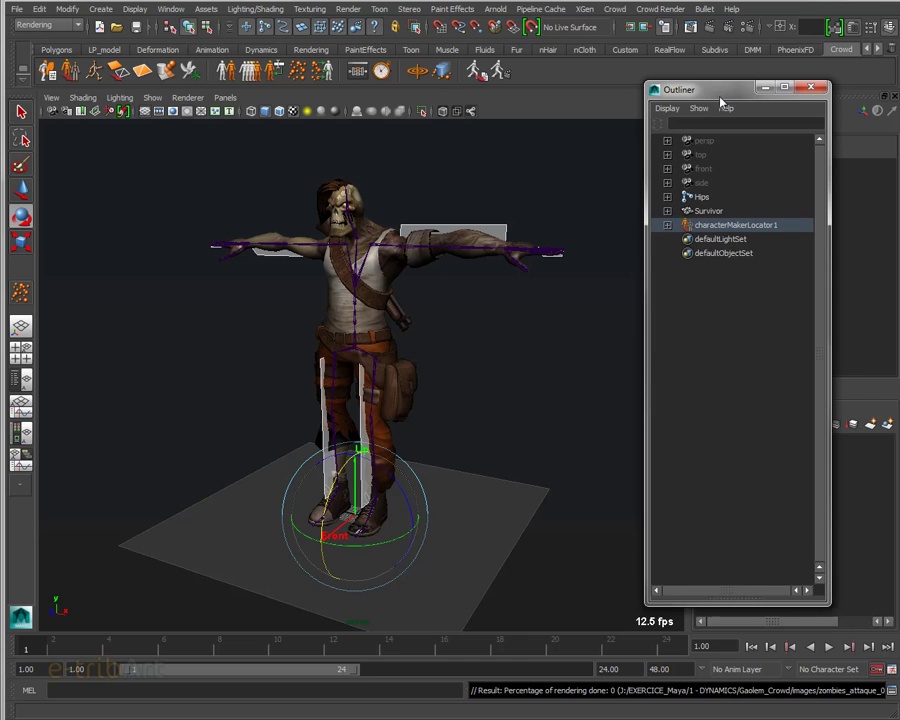
left_click_drag(720, 98, 622, 104)
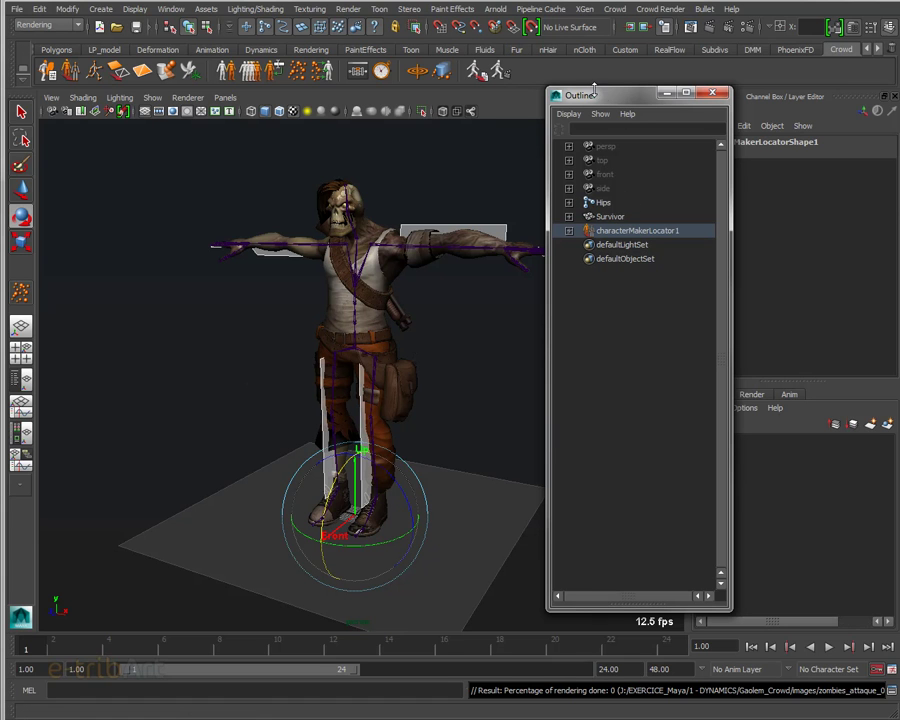
mouse_move(588, 99)
left_mouse_down()
mouse_move(628, 97)
mouse_move(500, 96)
left_mouse_up()
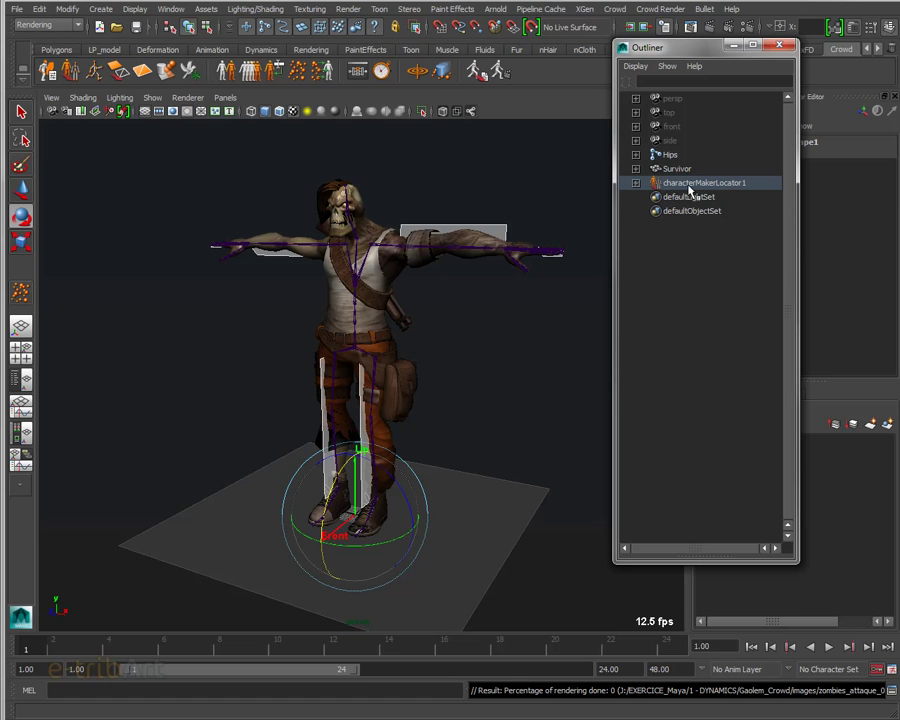
left_click(779, 45)
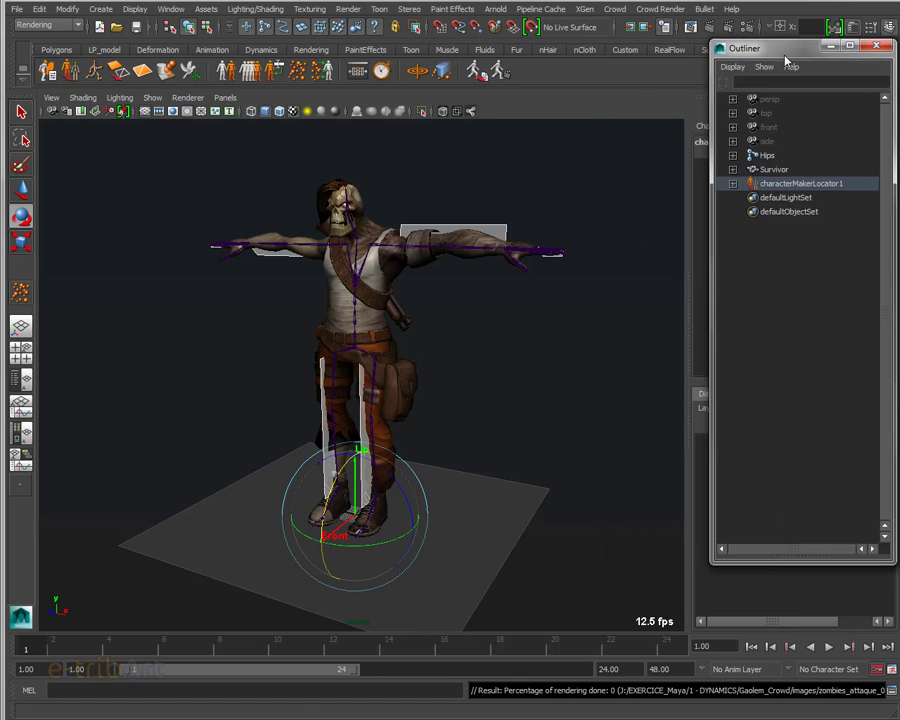
- Put the selected Survivor mesh on a new display layer, layer1
left_click(400, 370)
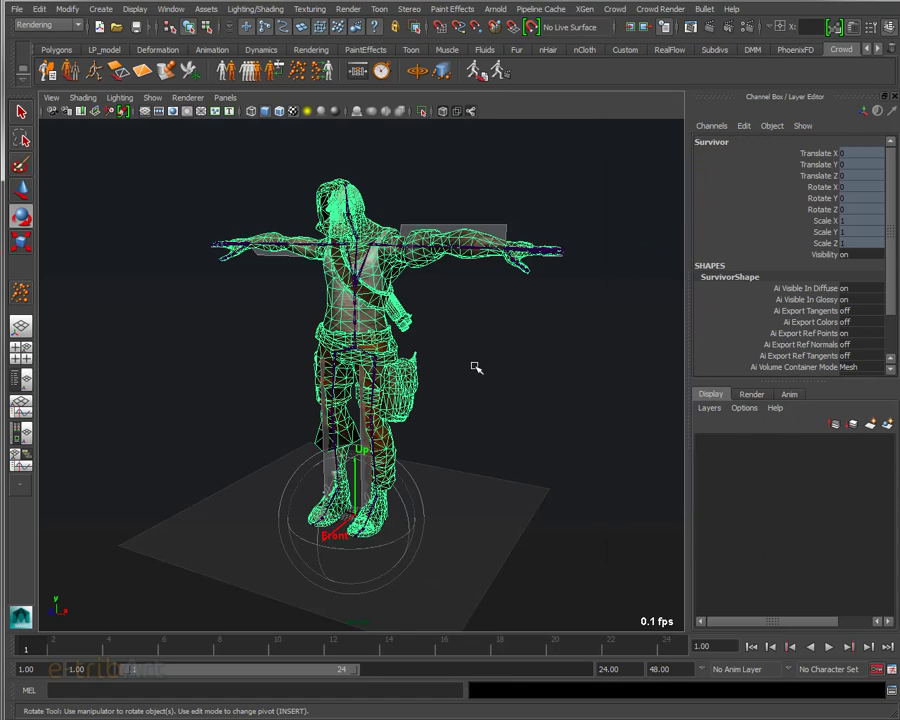
left_click(709, 409)
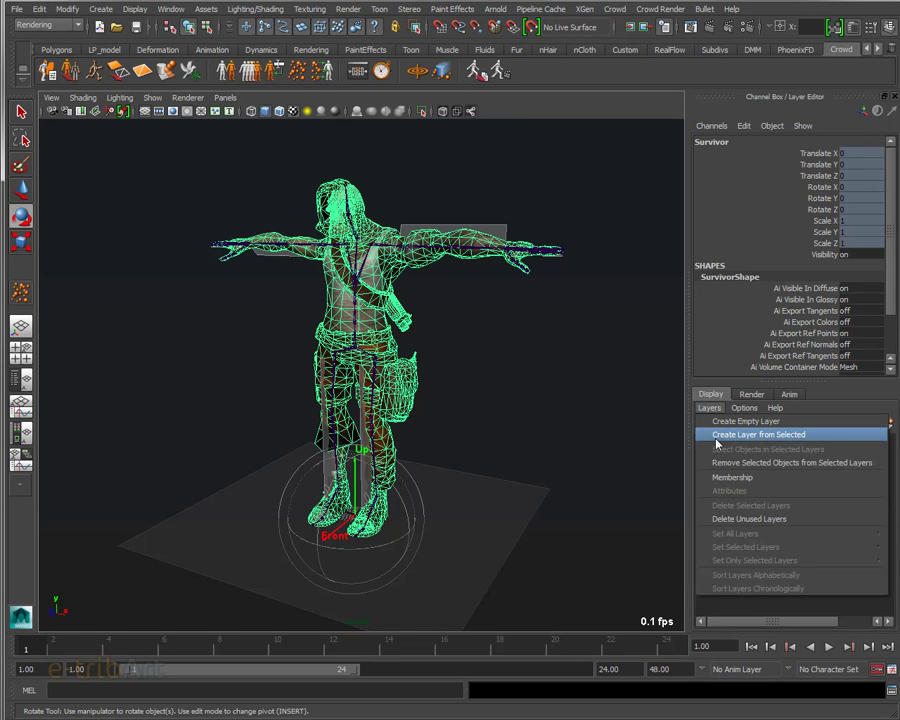
left_click(716, 436)
- Toggle layer1's visibility off and back on, then reopen the Outliner over the viewport
left_click(704, 441)
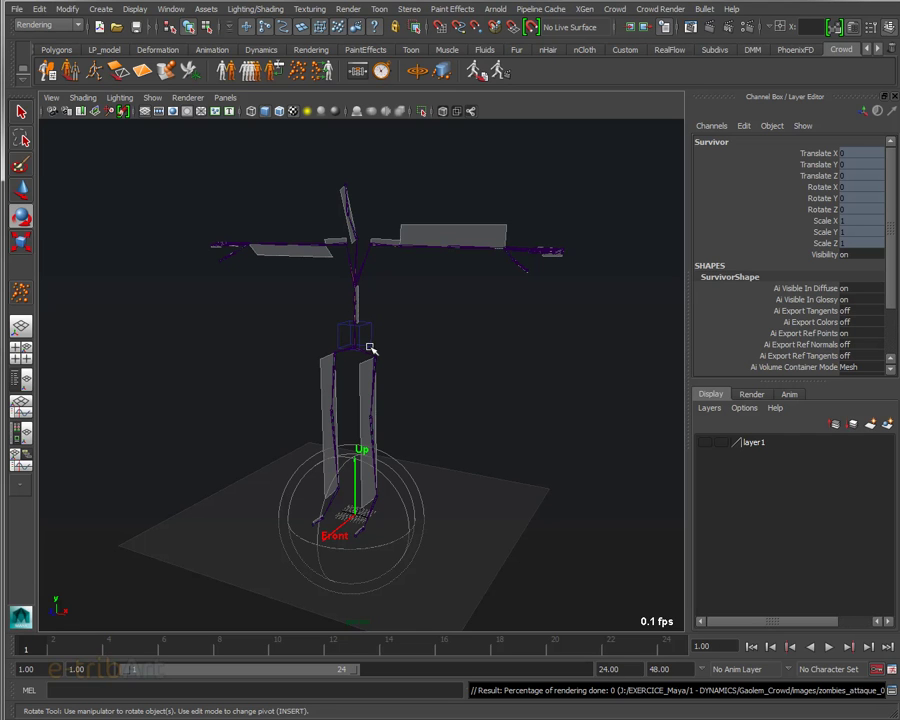
left_click(590, 346)
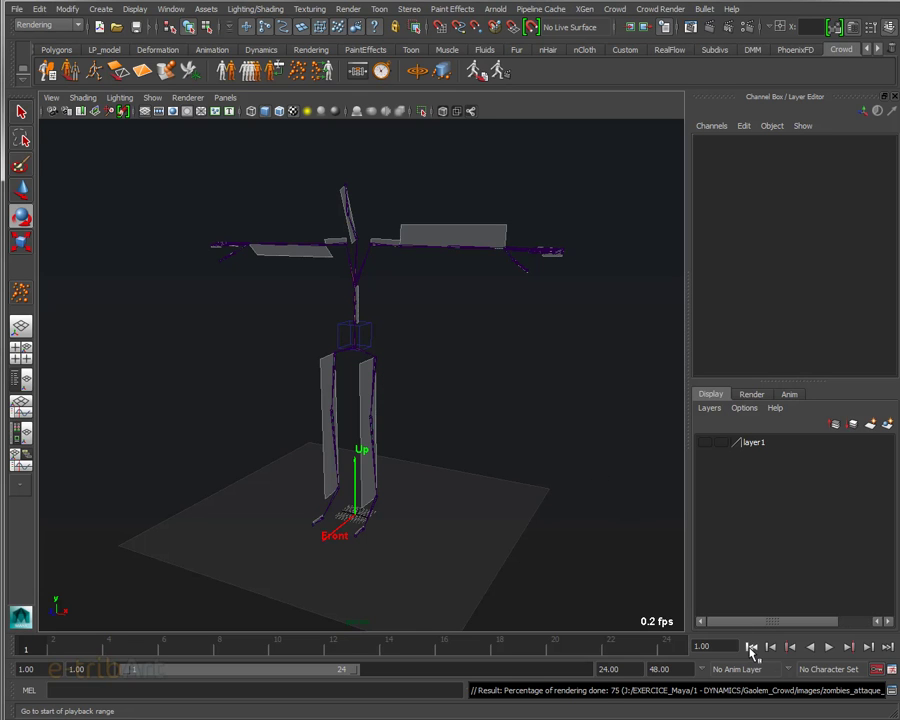
left_click(705, 443)
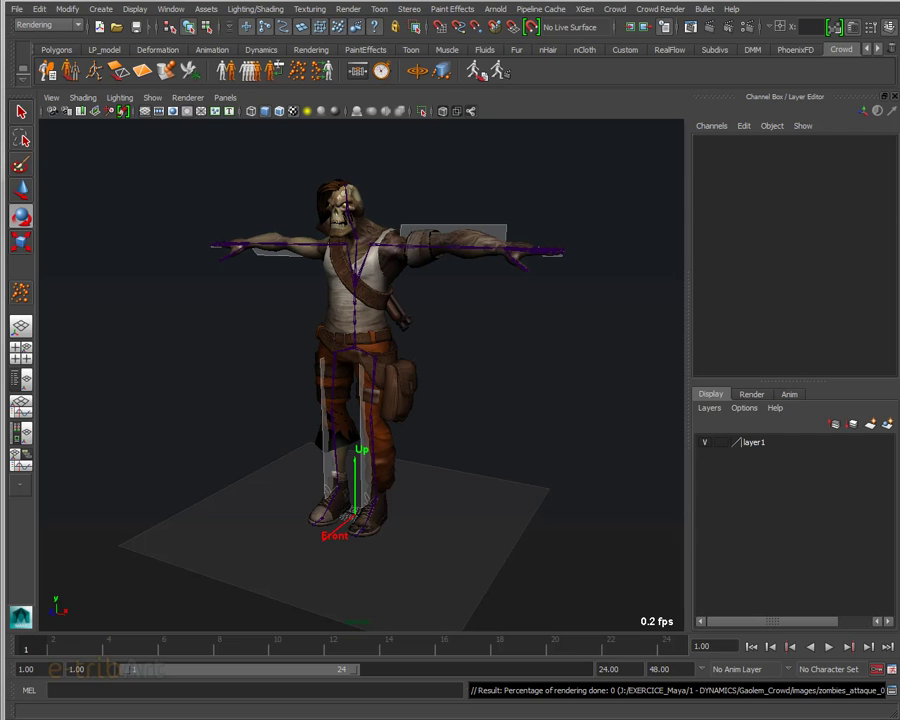
left_click_drag(470, 44, 601, 60)
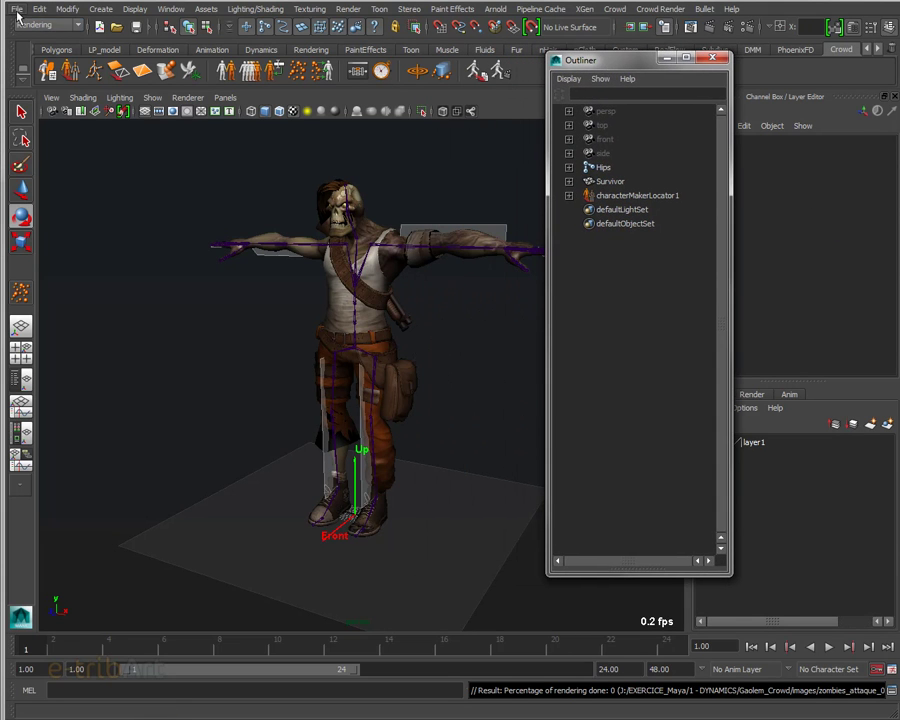
- Start a File Import and select walking_survivor3.fbx
left_click(16, 9)
left_click(42, 142)
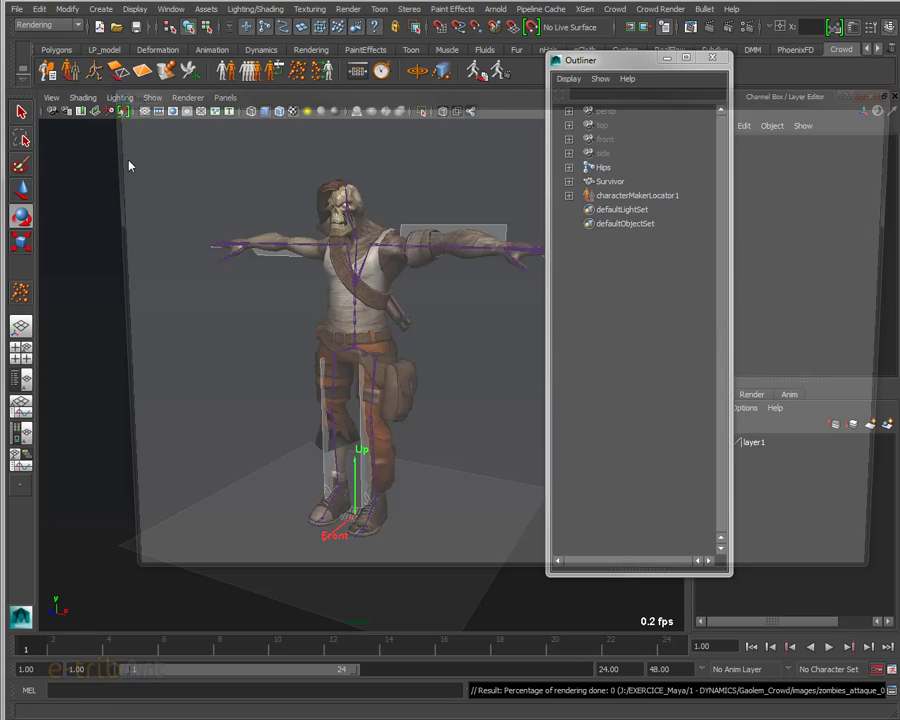
left_click_drag(373, 101, 346, 67)
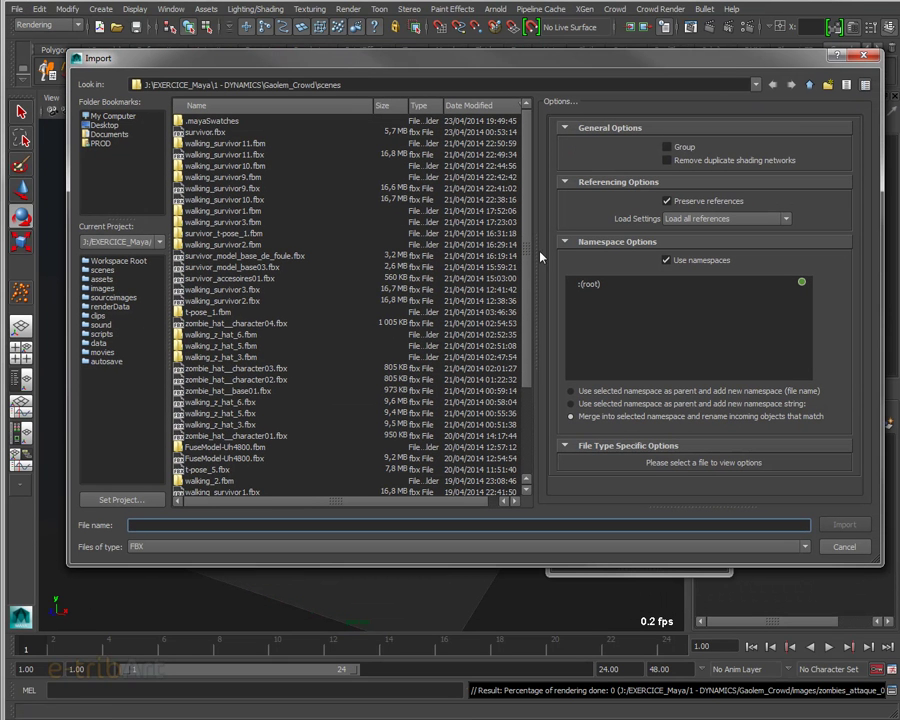
left_click(233, 302)
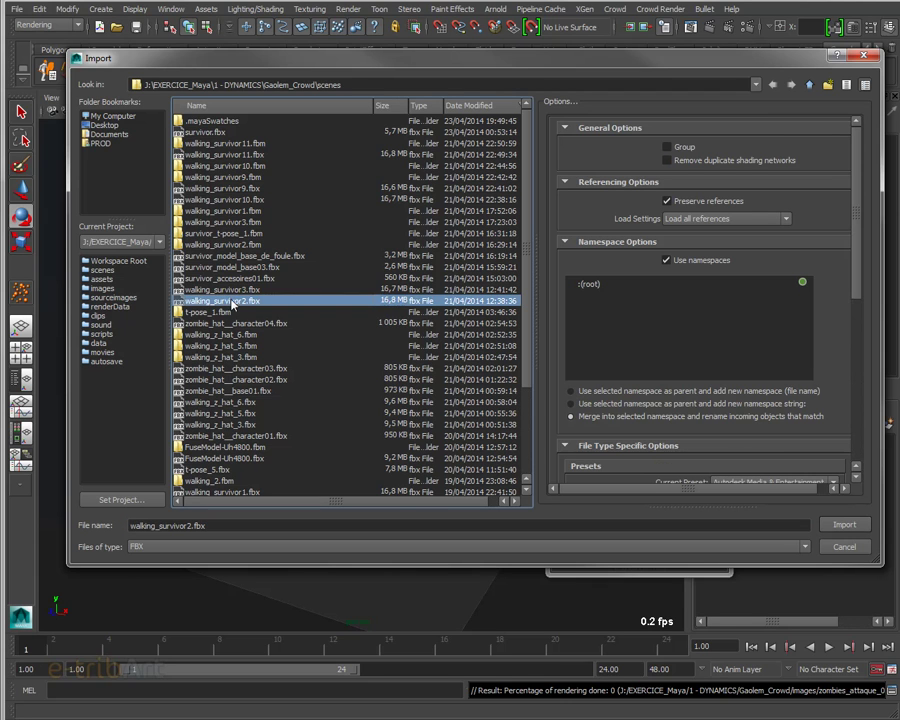
left_click(236, 291)
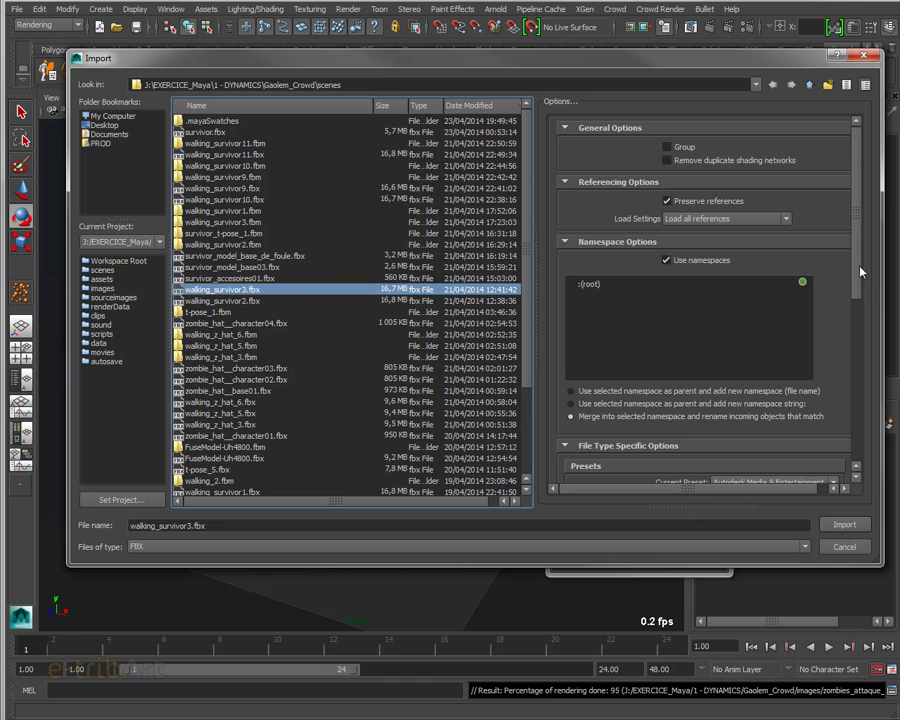
- Set the preset to User defined and File content to Update animation, then import
left_click_drag(860, 271, 851, 412)
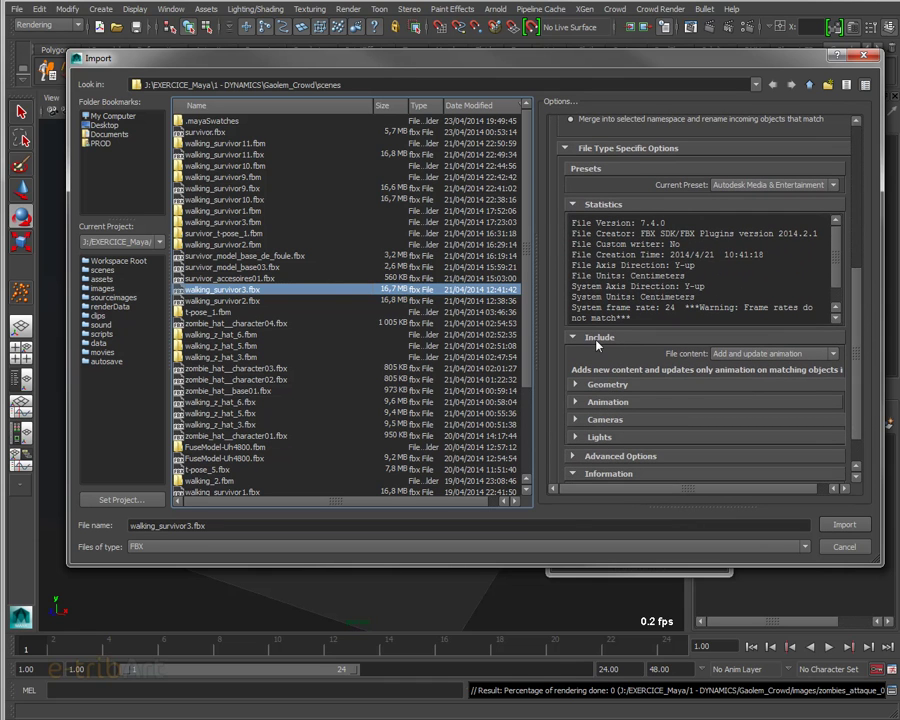
scroll(600, 340, "up", 1)
left_click(796, 212)
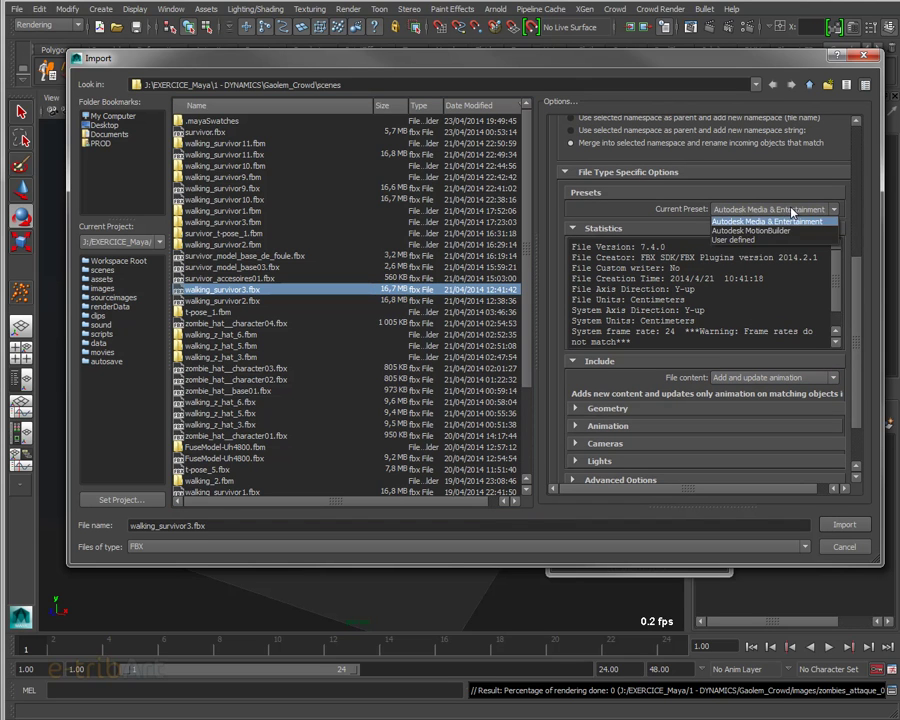
left_click(733, 240)
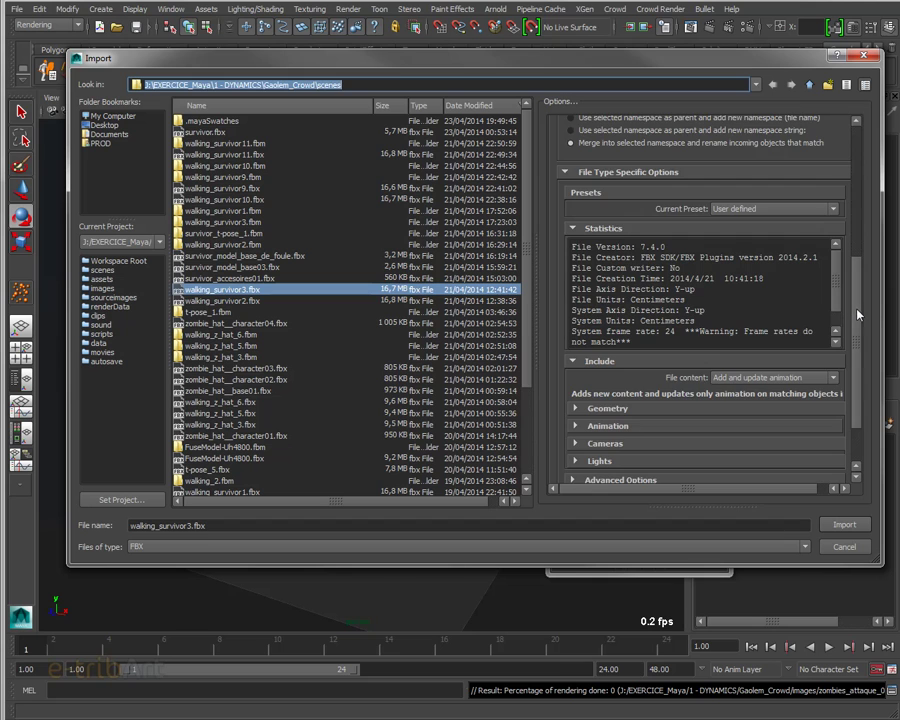
scroll(857, 315, "down", 2)
left_click(772, 327)
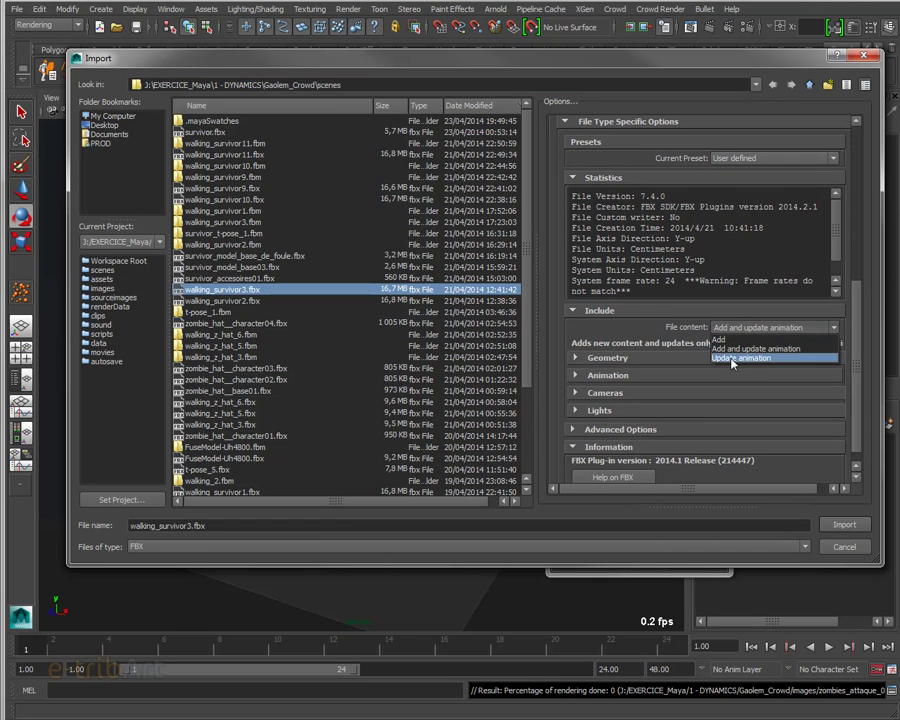
left_click(731, 359)
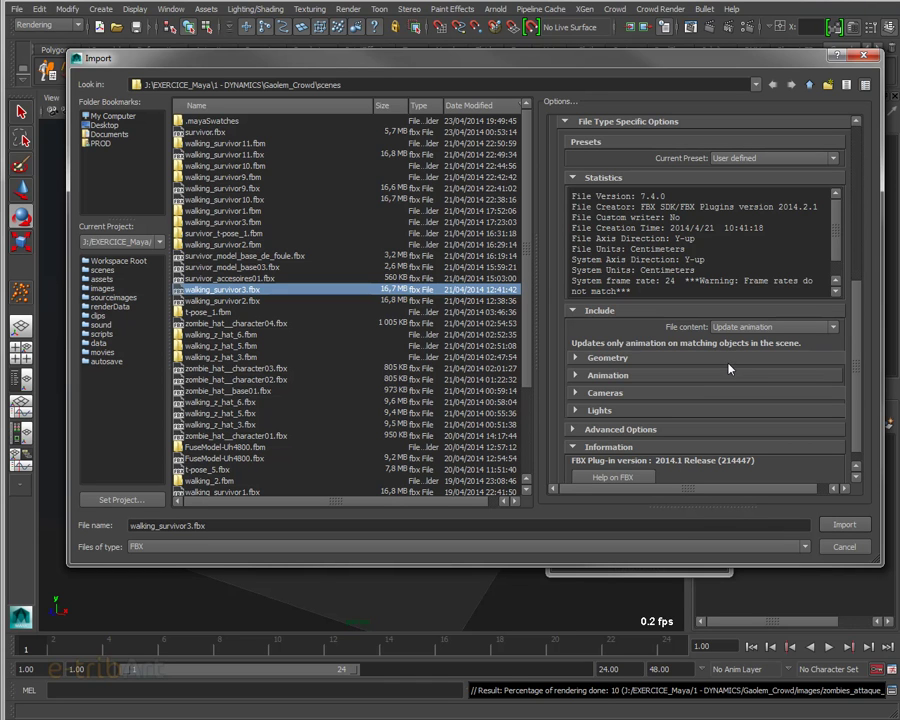
left_click(845, 526)
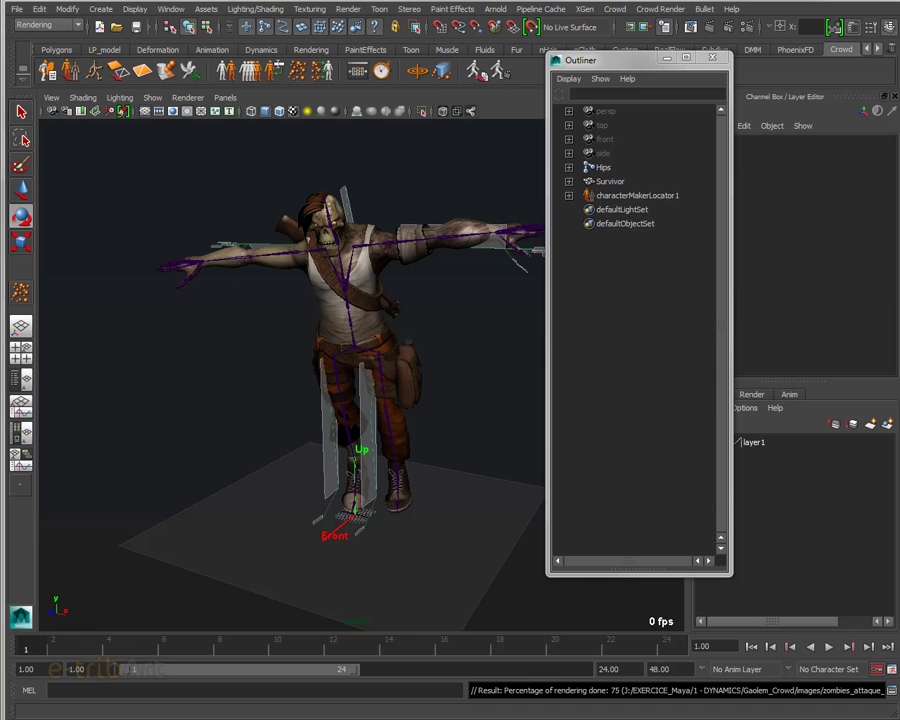
- Play the imported walk and set the animation end time to 100
key("alt+v")
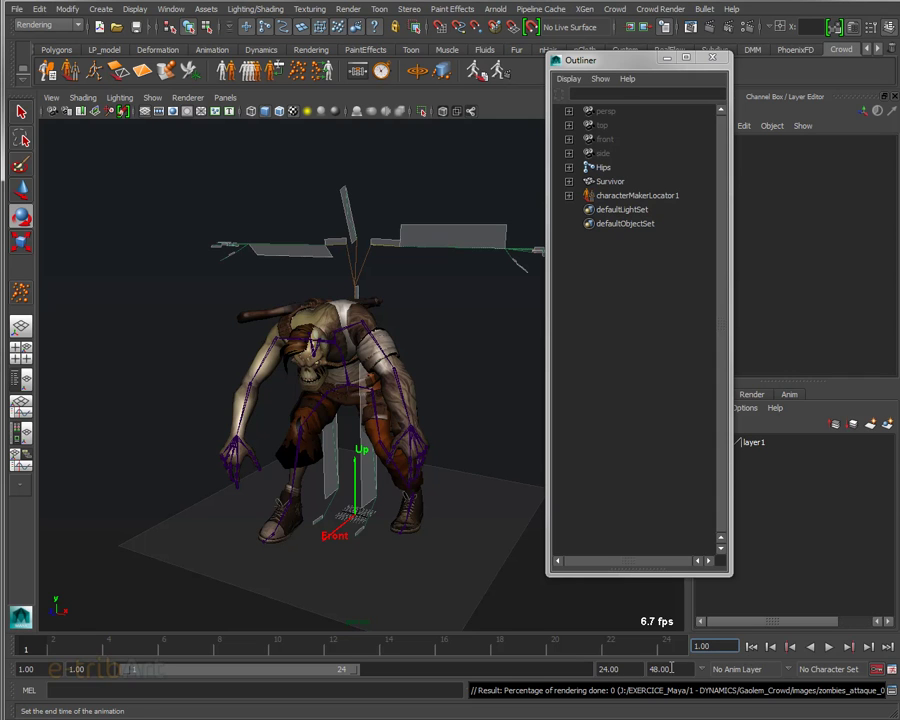
double_click(608, 669)
type("1")
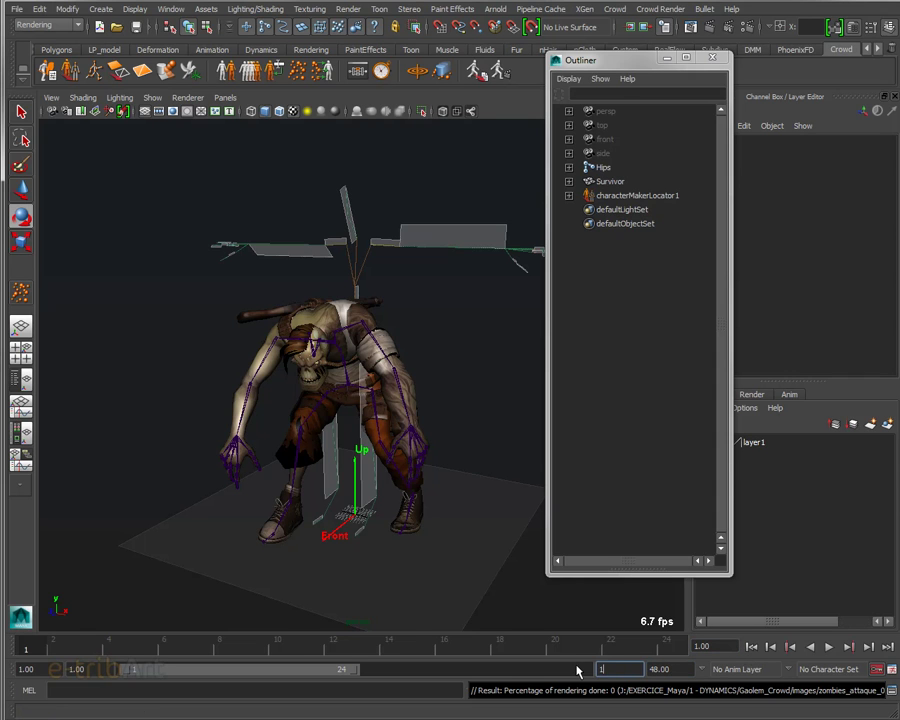
key("Return")
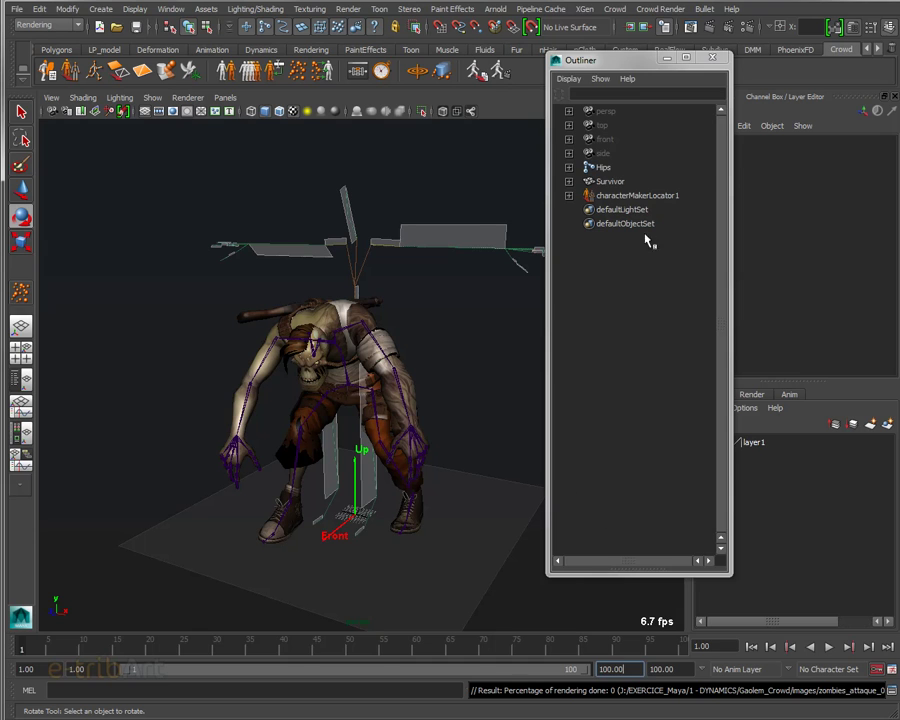
- Select the Hips joint, set the playback range end to 55.20, and stop playback
left_click(600, 167)
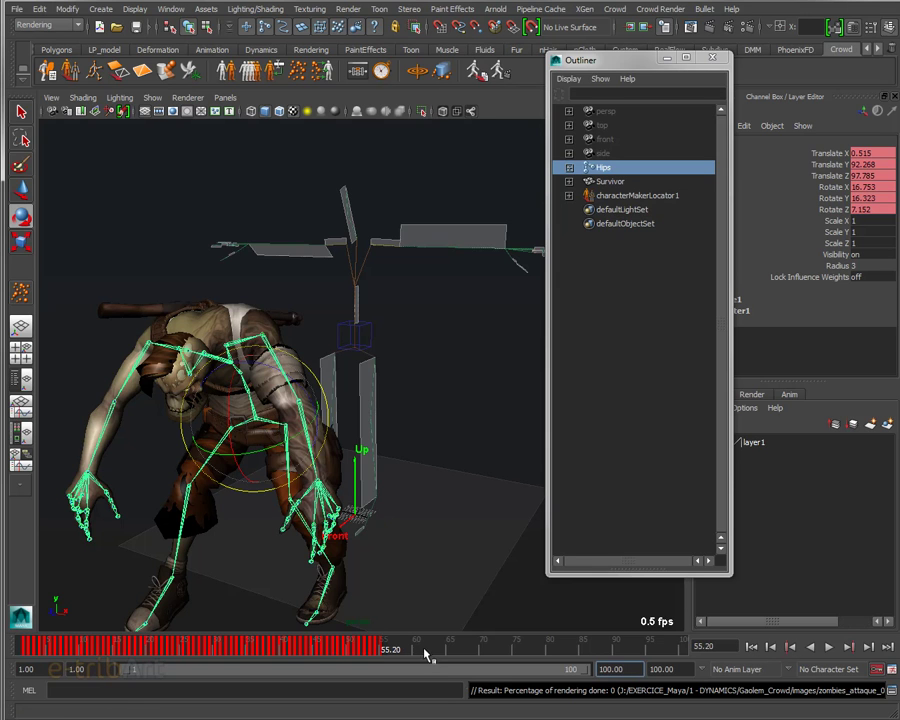
type("55.2")
key("Return")
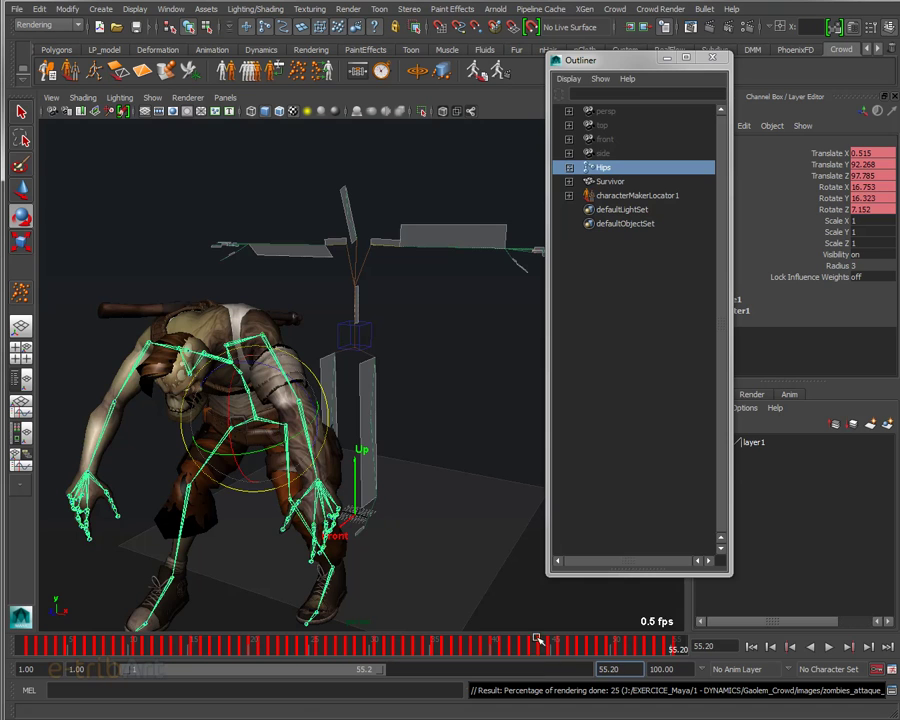
scroll(470, 498, "down", 3)
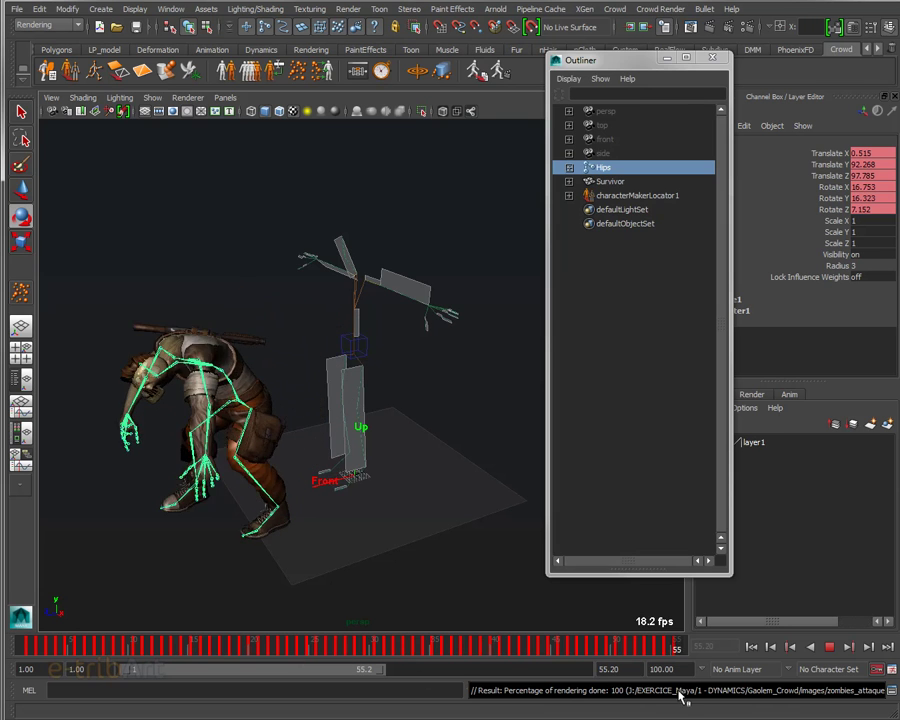
key("Escape")
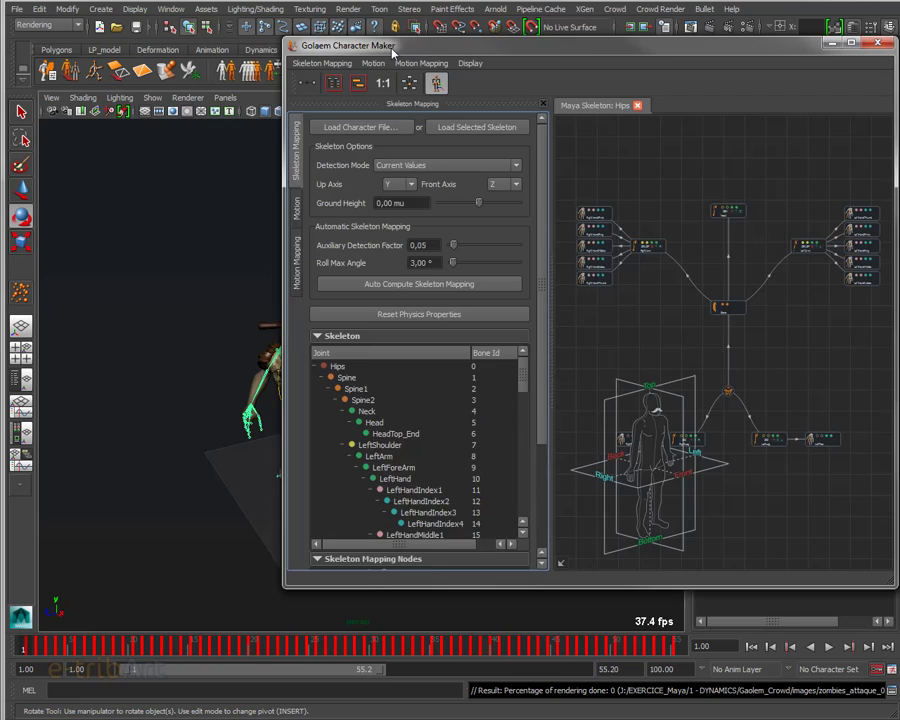
- Open the Golaem Character Maker on its Motion tab, placed beside the Outliner
left_click_drag(302, 52, 316, 82)
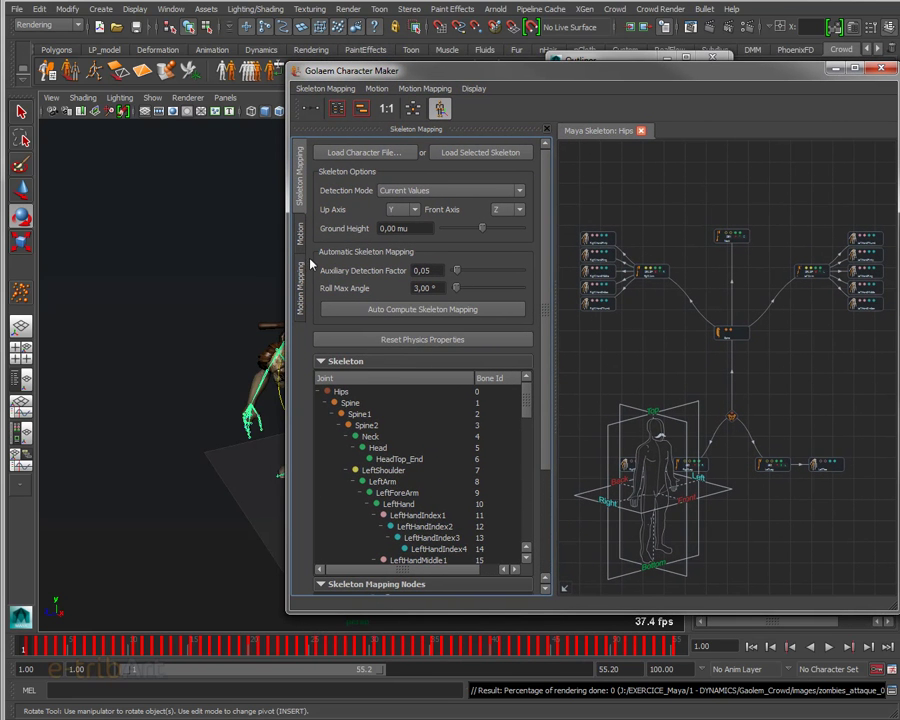
left_click(298, 228)
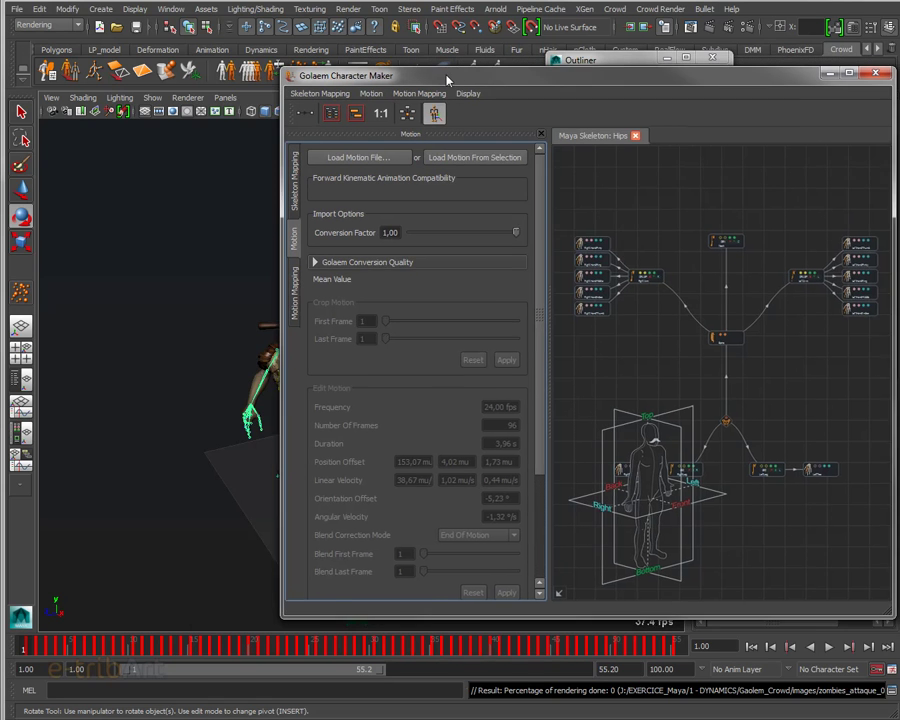
left_click_drag(460, 73, 368, 84)
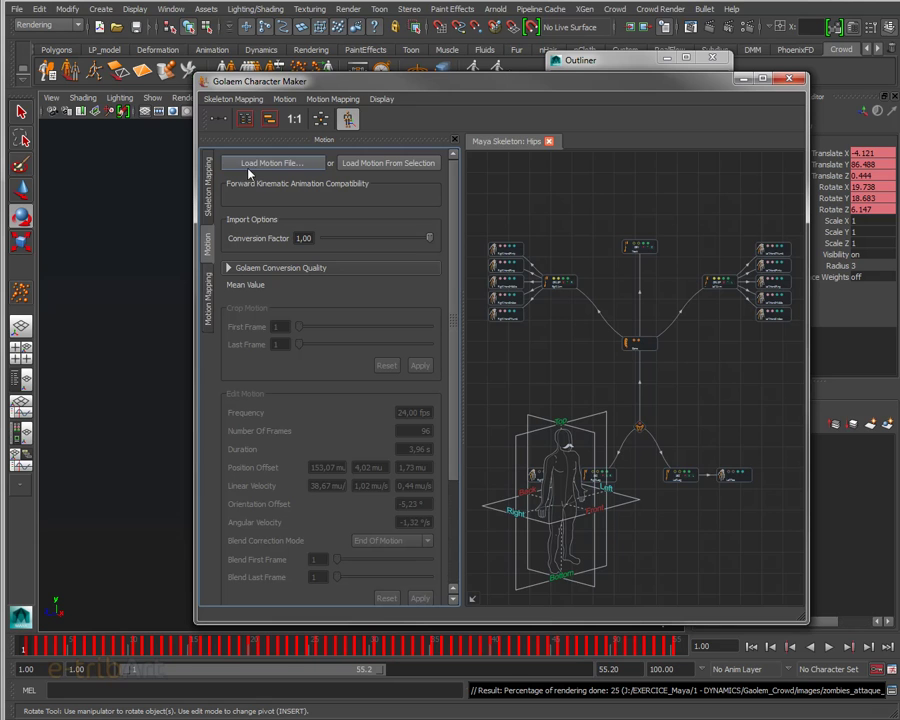
left_click_drag(600, 68, 695, 35)
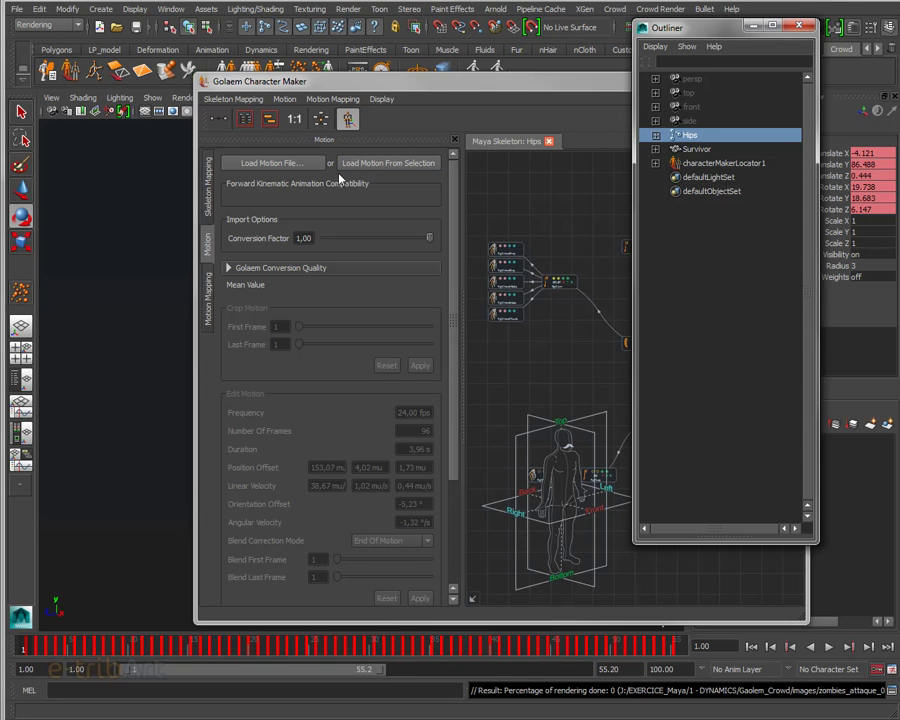
- Load the selected Hips skeleton's walk as a 55-frame motion via Load Motion From Selection
left_click(403, 165)
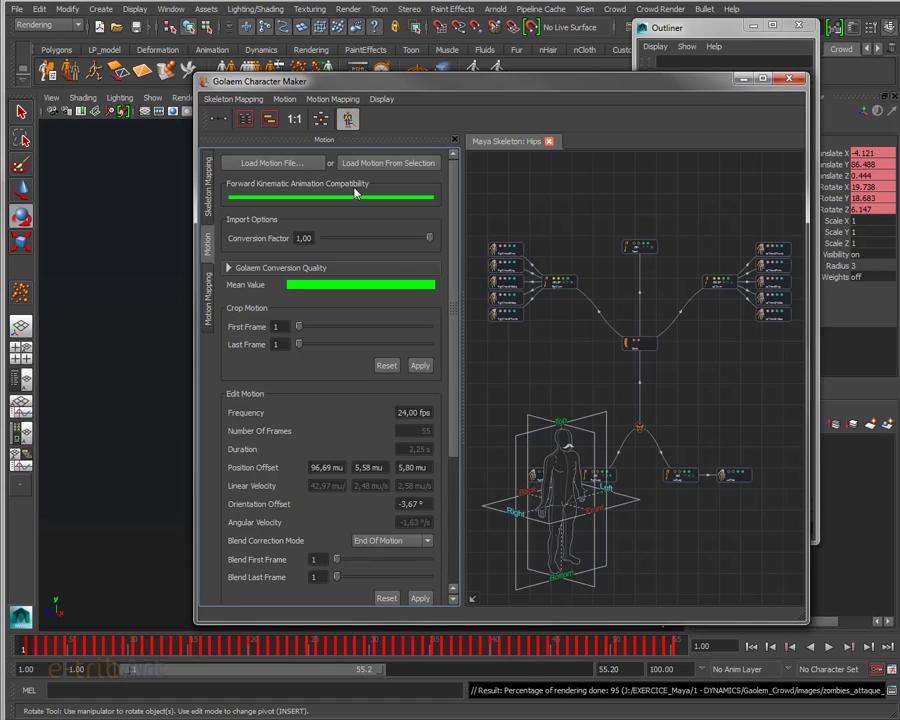
left_click_drag(300, 80, 327, 72)
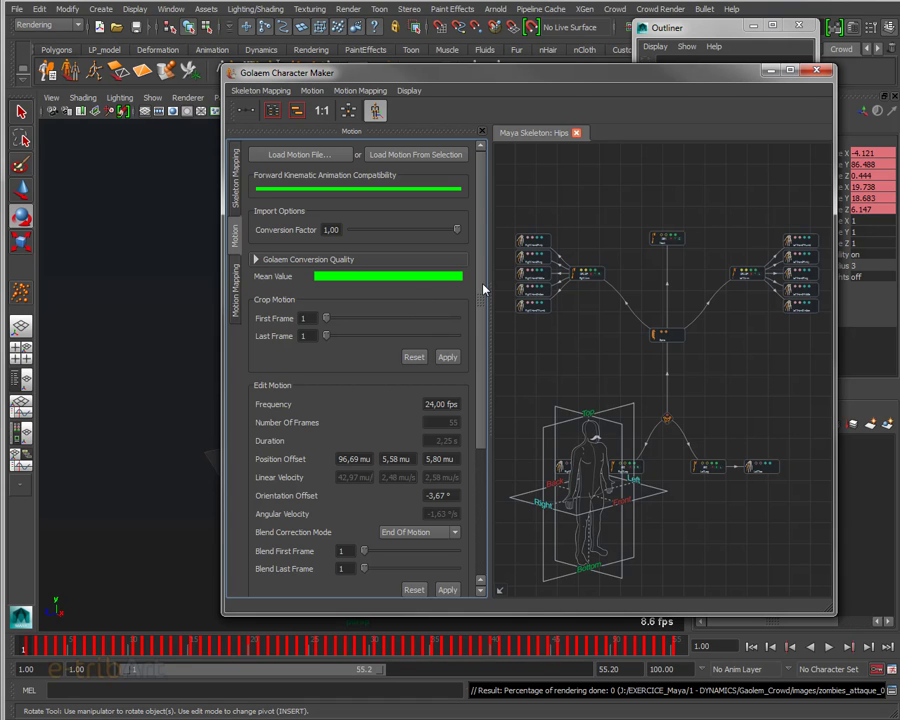
left_click_drag(483, 289, 498, 254)
left_click_drag(498, 255, 486, 398)
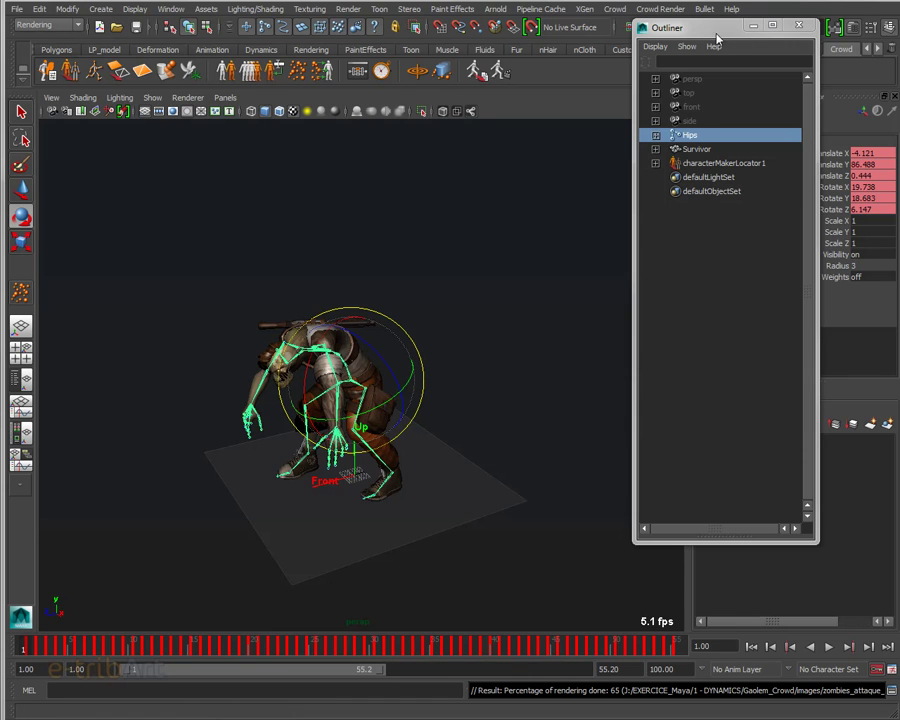
- Hide layer1, play the walk on the bare skeleton, stop at frame 46, then show layer1 again
left_click_drag(716, 37, 584, 43)
left_click(707, 443)
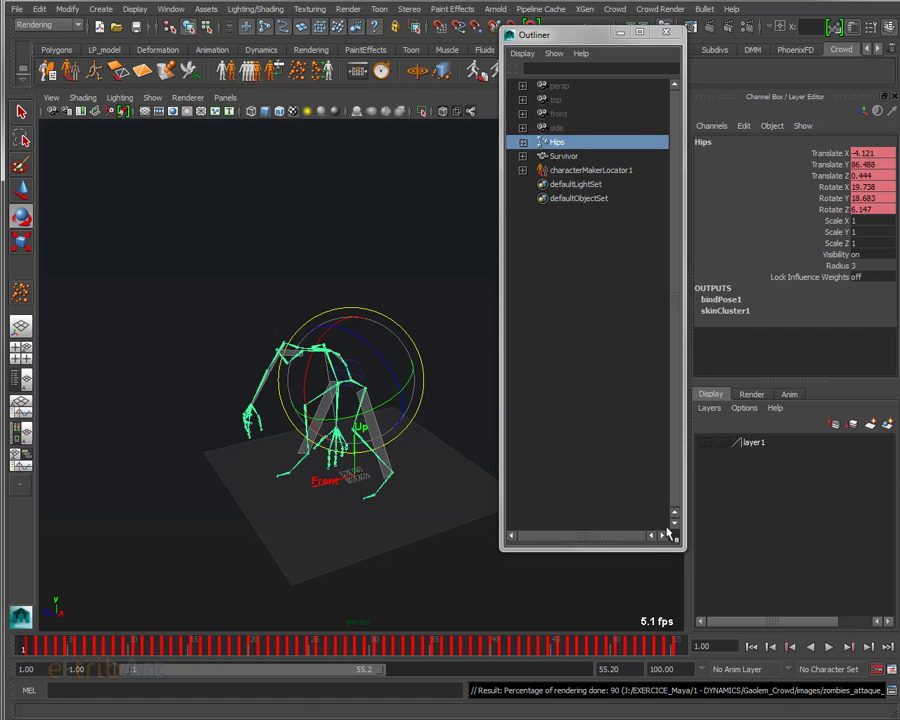
left_click(831, 647)
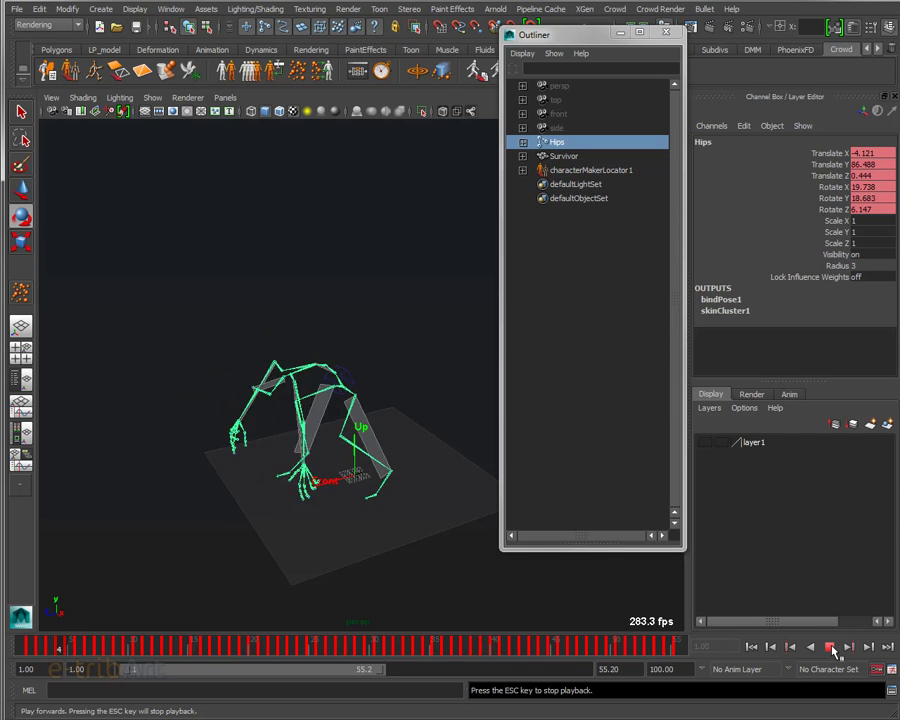
left_click(831, 647)
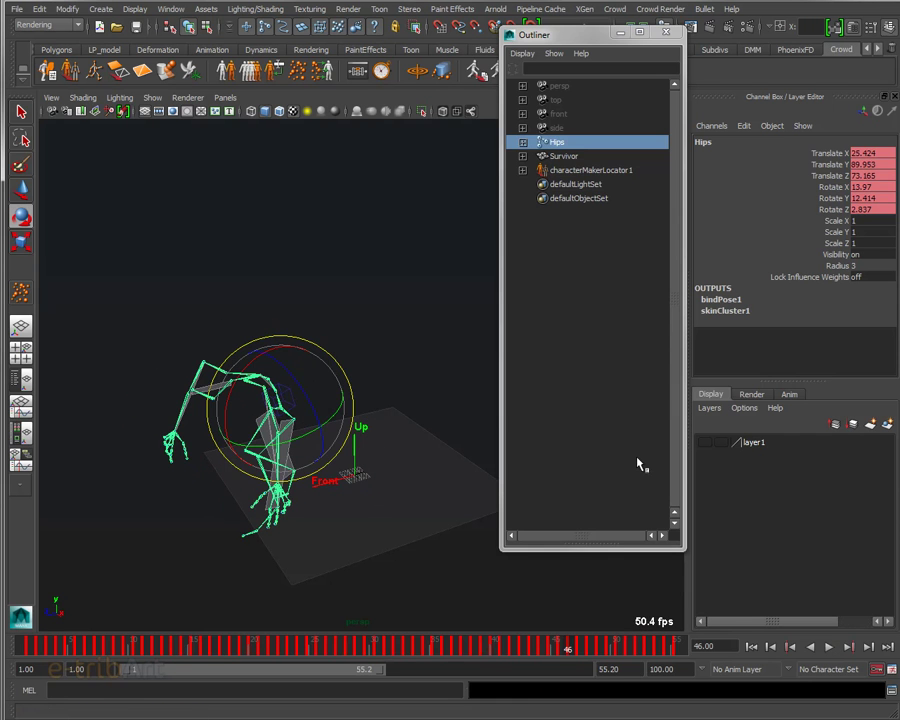
left_click(706, 446)
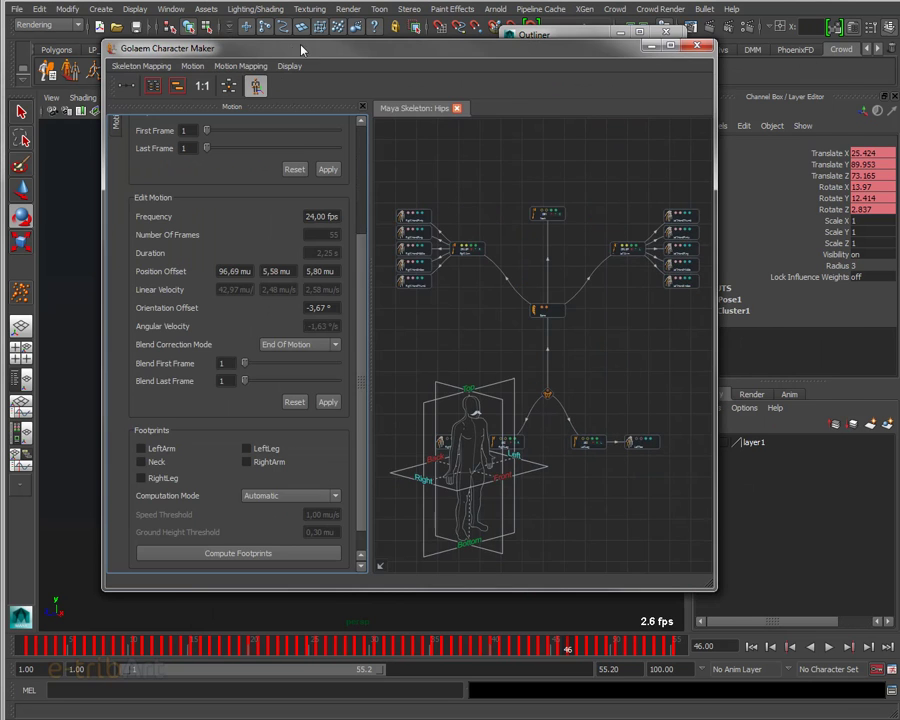
left_click_drag(301, 50, 419, 31)
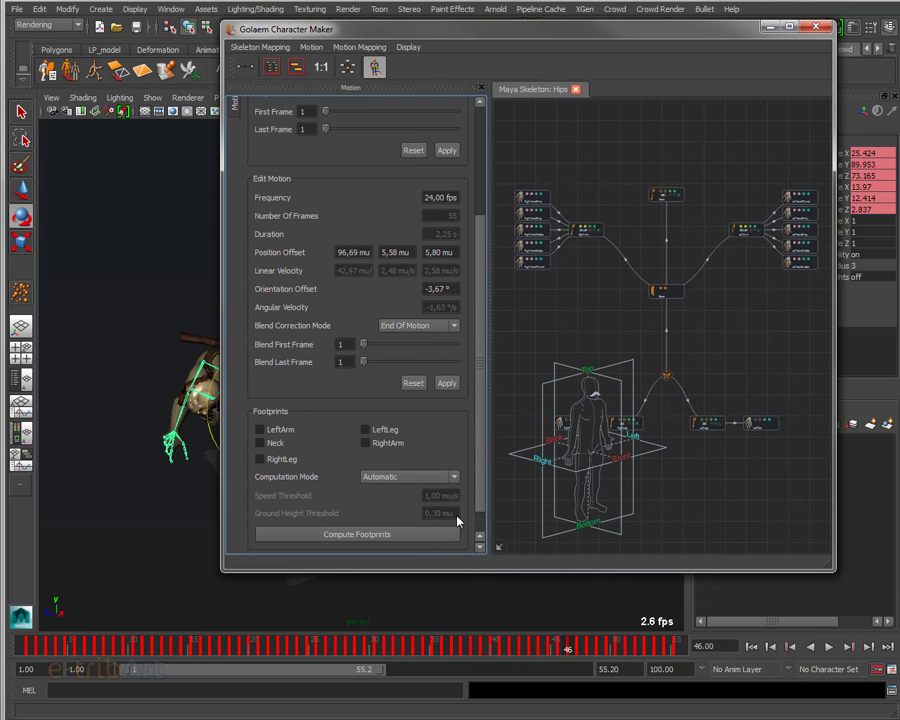
- Save the walk as a .gmo Golaem Motion file in the scenes folder
scroll(479, 533, "down", 2)
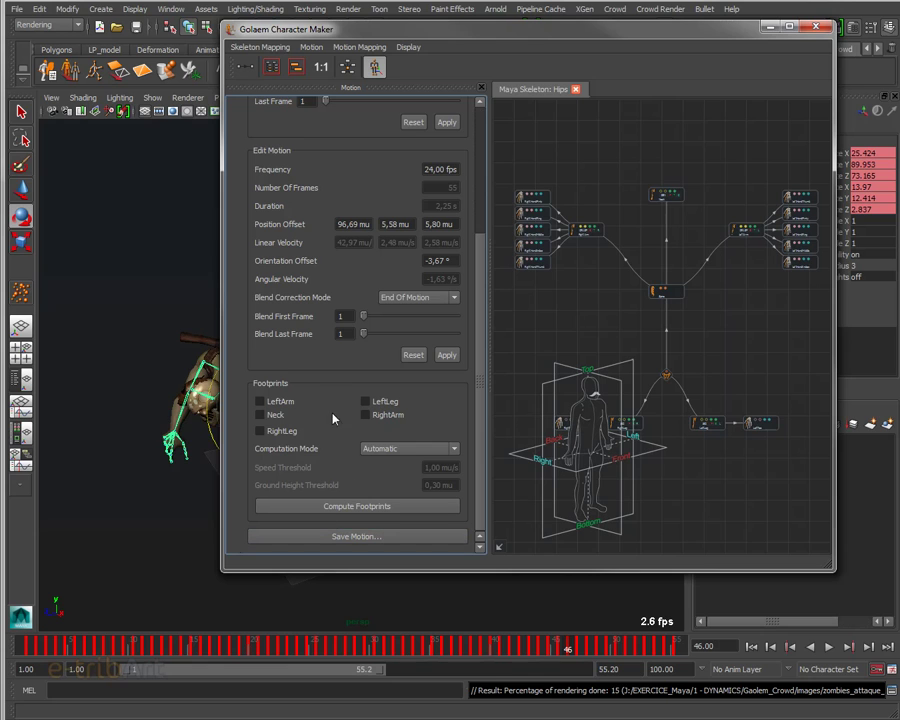
left_click(360, 541)
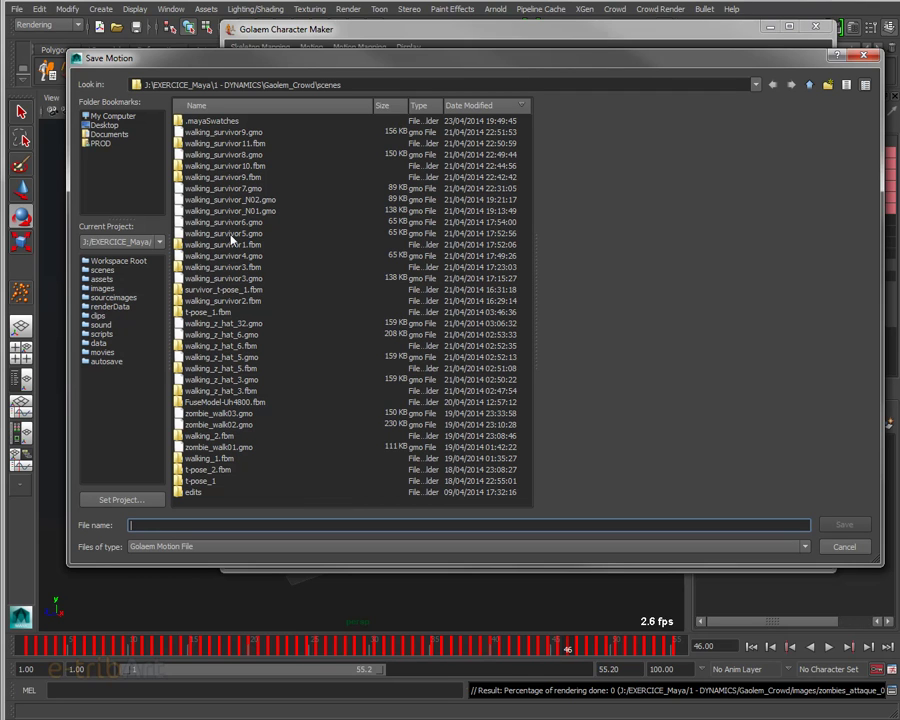
left_click(846, 551)
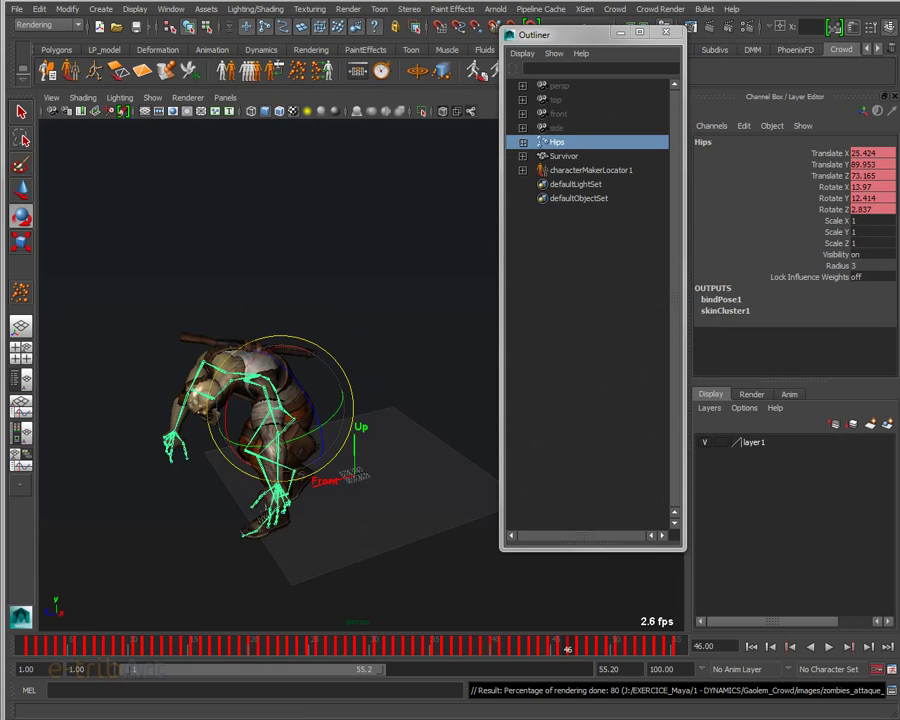
- Return to the first frame and orbit the viewport around the Survivor
left_click(755, 649)
left_click_drag(254, 482, 310, 486, "alt")
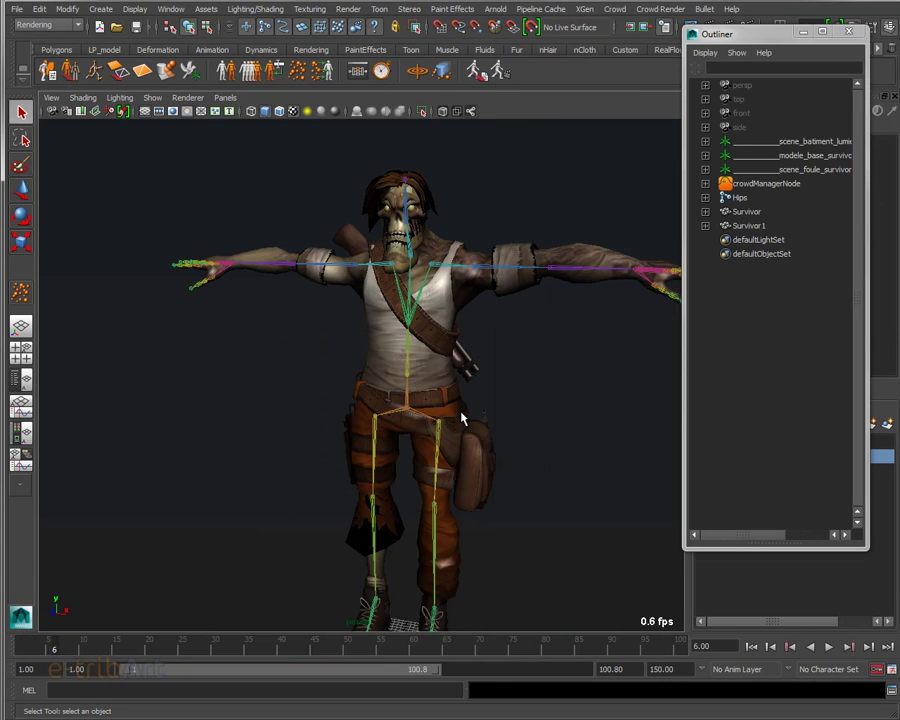
- Select the Survivor mesh in the Outliner, face the character, and open the viewport Show menu's Isolate Select
mouse_move(463, 413)
left_mouse_down("alt")
mouse_move(378, 385)
mouse_move(462, 380)
mouse_move(368, 400)
mouse_move(368, 373)
left_mouse_up("alt")
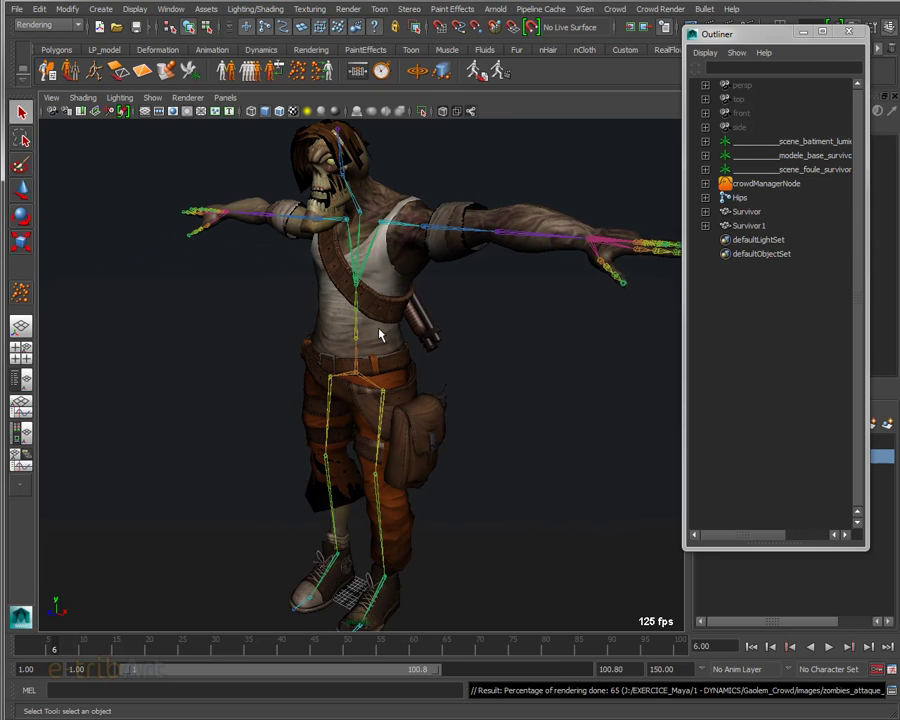
left_click(740, 212)
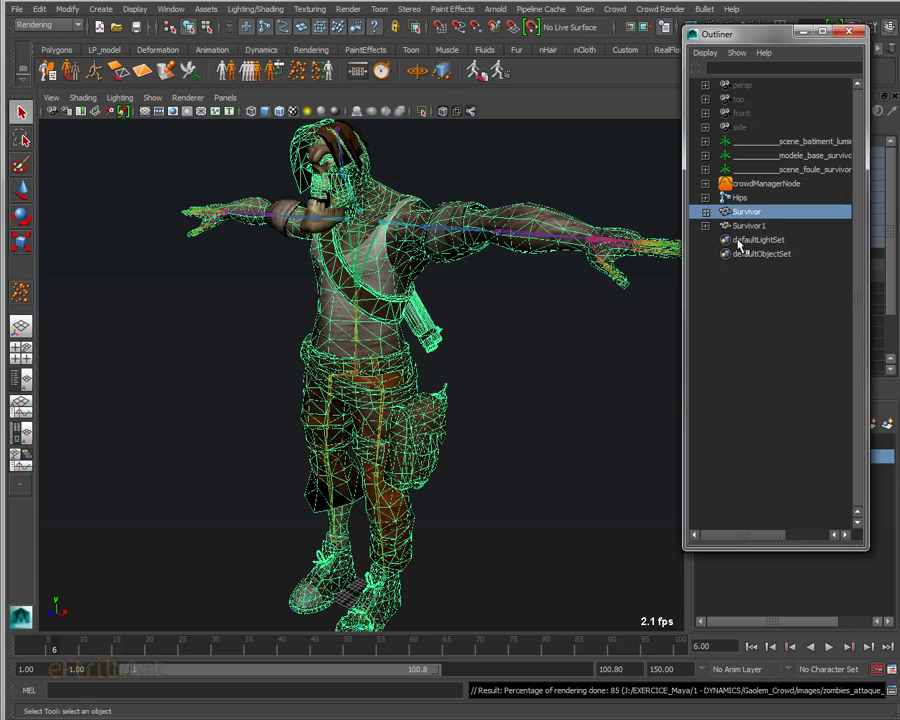
left_click(742, 226)
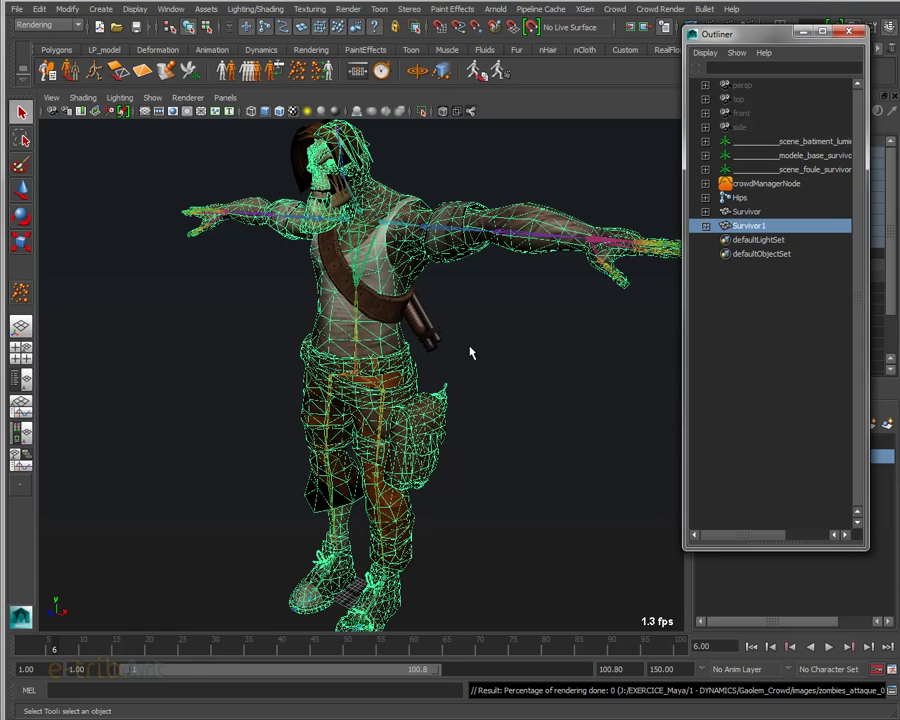
left_click(740, 212)
left_click_drag(360, 300, 433, 300, "alt")
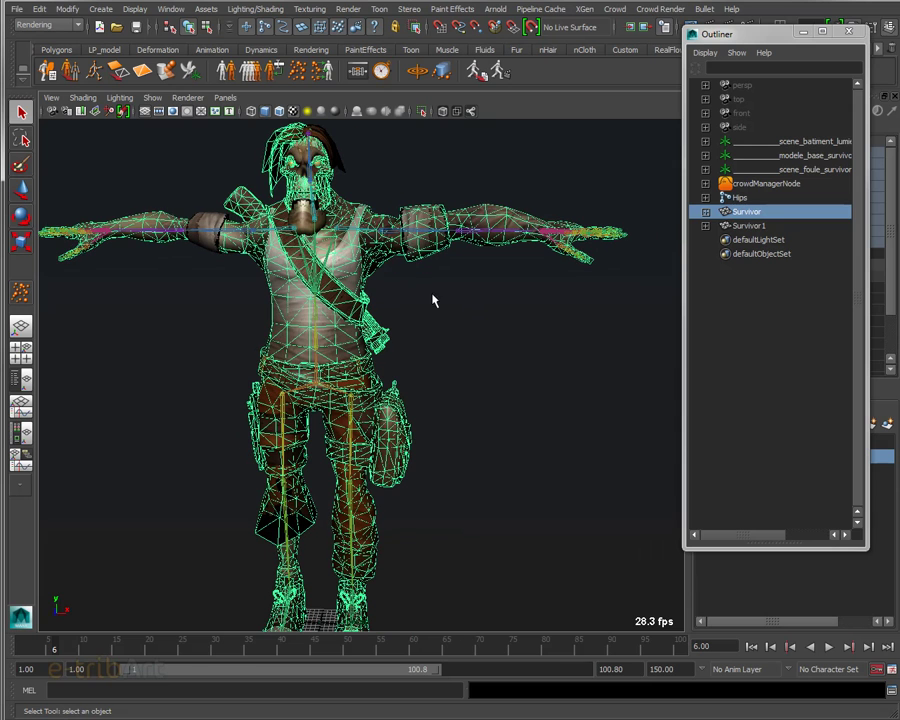
left_click(187, 97)
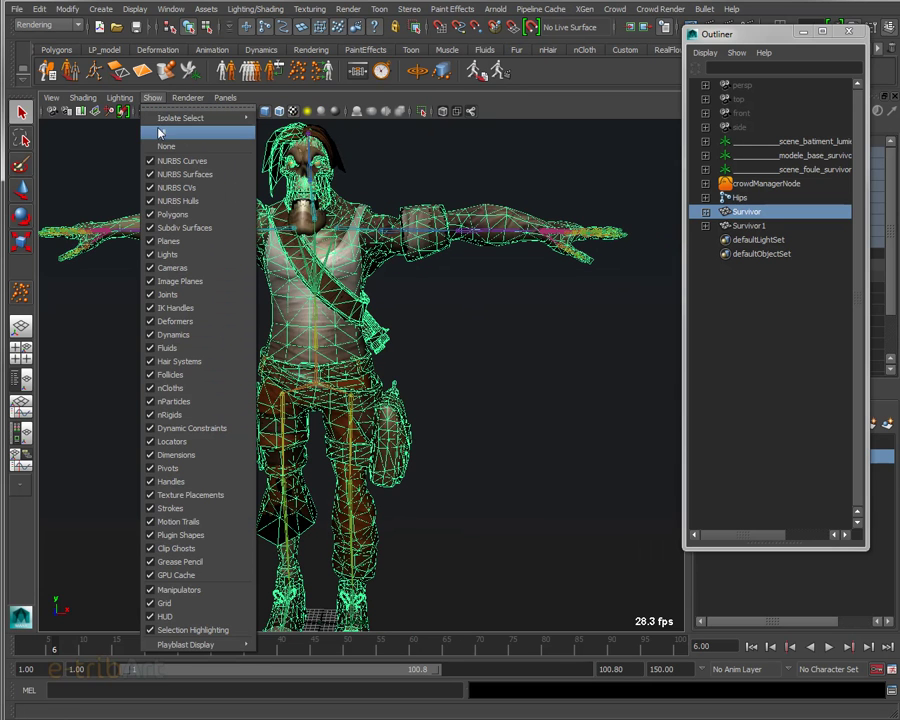
mouse_move(195, 118)
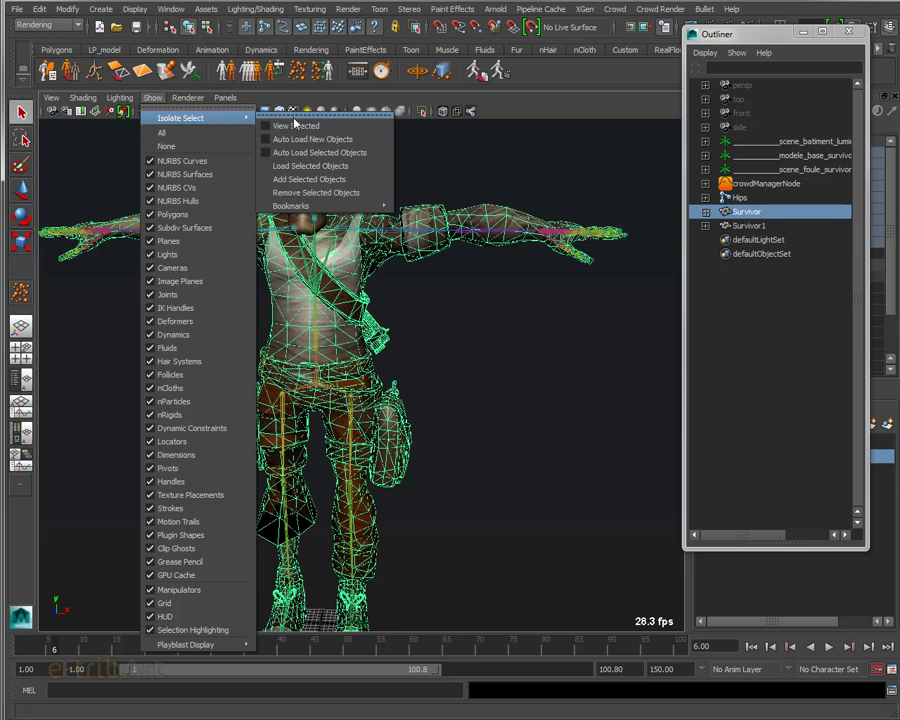
left_click(283, 120)
left_click_drag(314, 109, 102, 67)
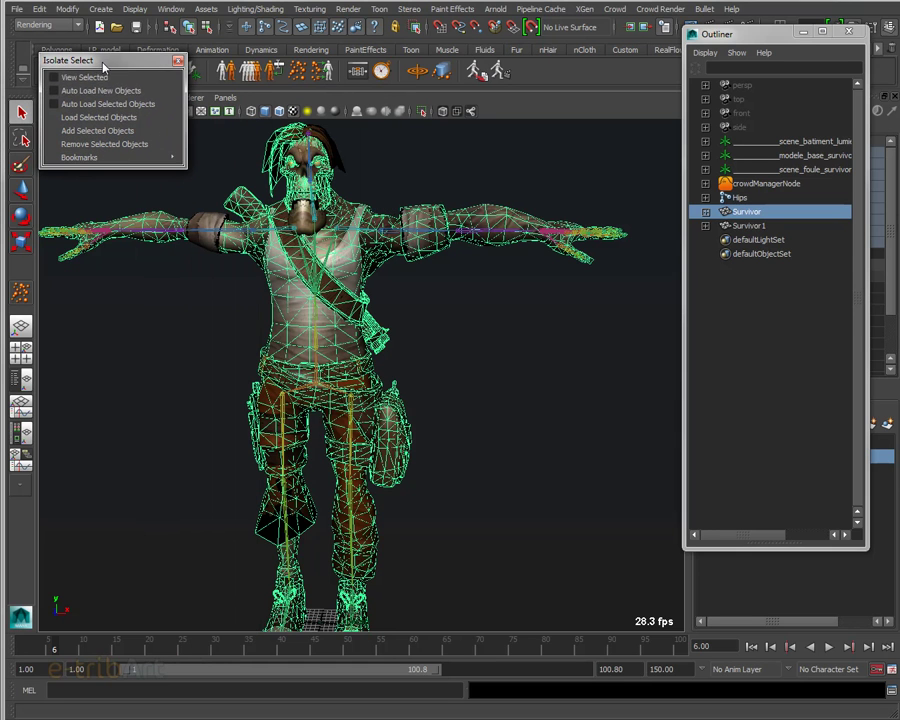
left_click(77, 78)
left_click(490, 358)
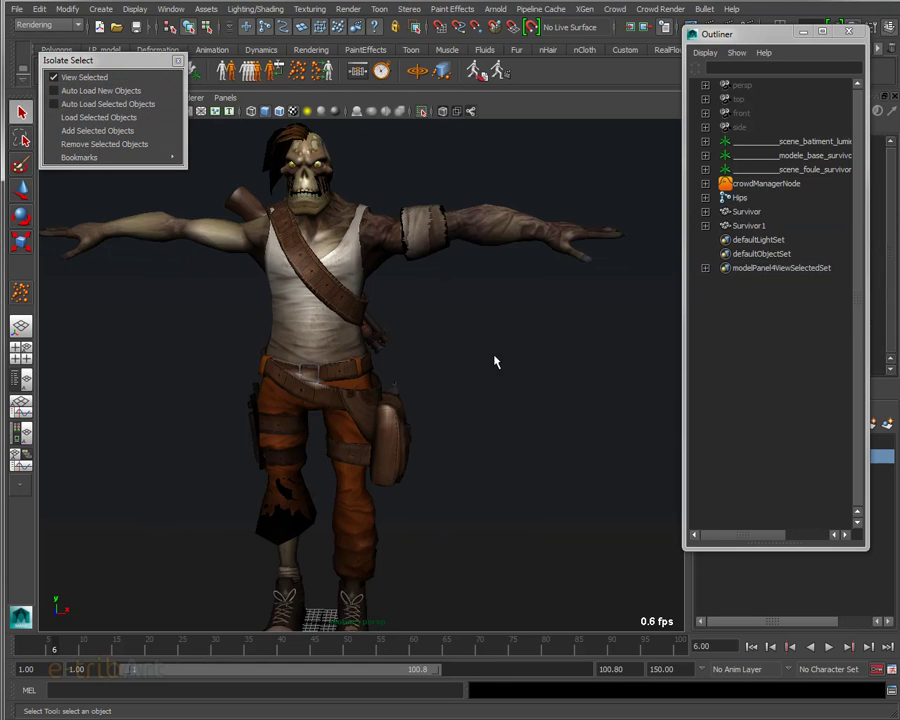
left_click_drag(450, 351, 227, 370, "alt")
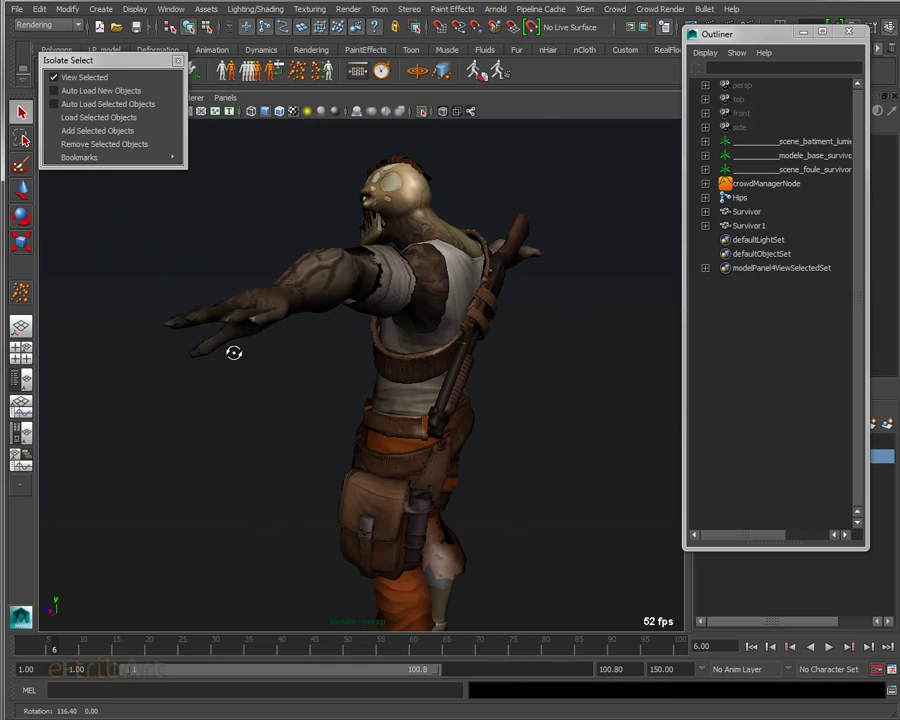
mouse_move(484, 340)
left_mouse_down("alt")
mouse_move(366, 261)
mouse_move(395, 262)
left_mouse_up("alt")
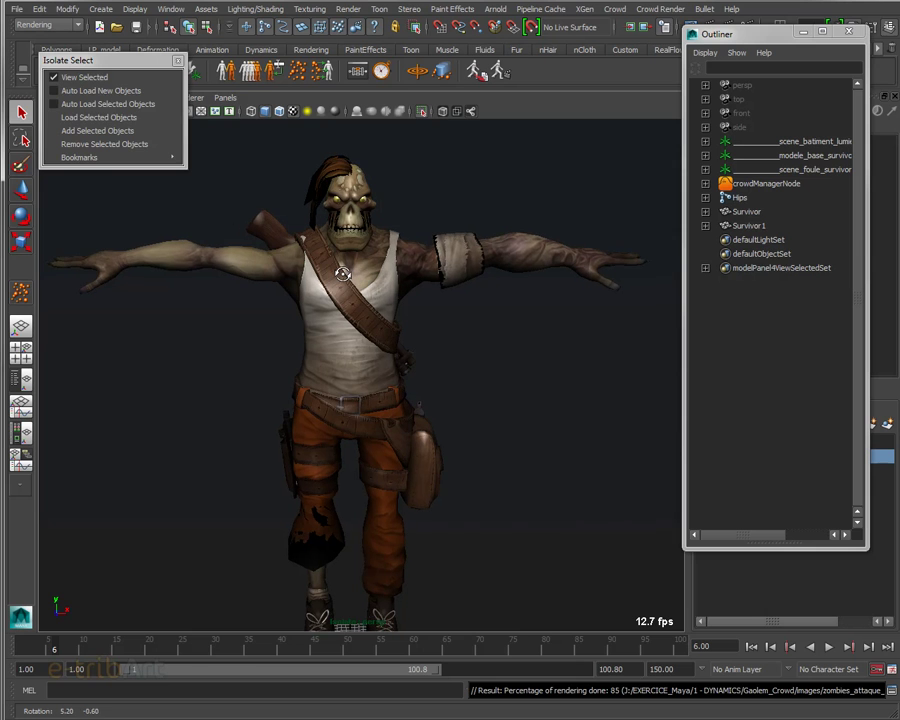
left_click(93, 78)
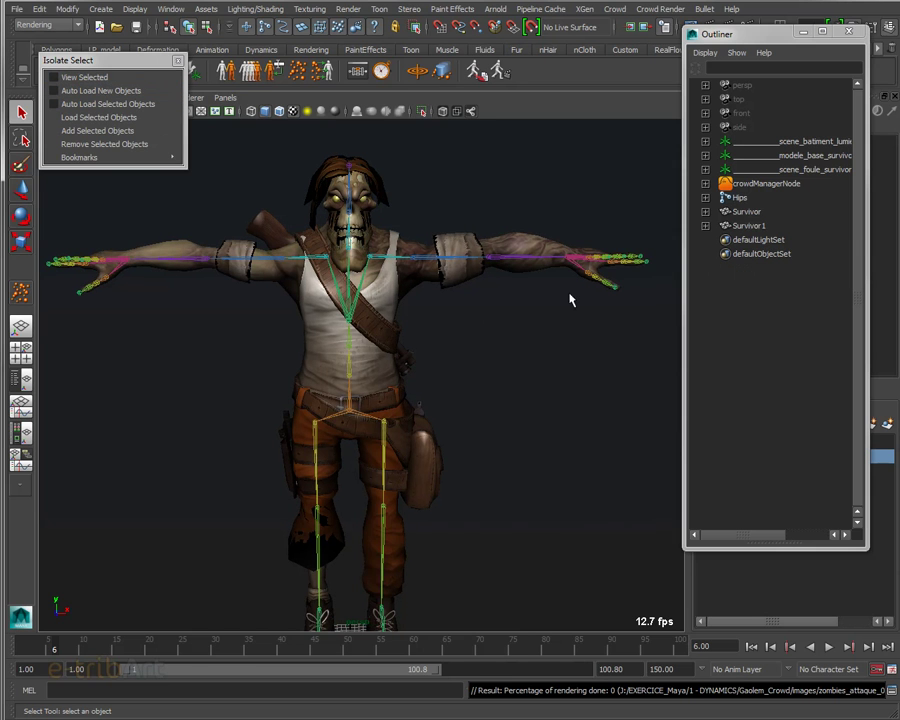
left_click(738, 228)
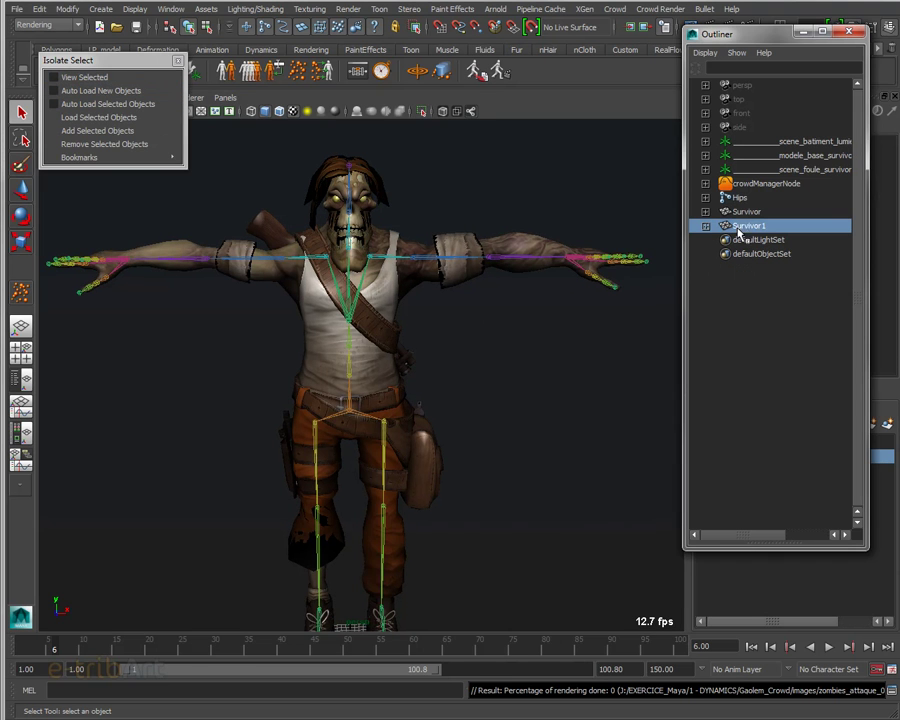
left_click(62, 77)
left_click(512, 427)
left_click_drag(506, 424, 440, 425, "alt")
mouse_move(460, 376)
left_mouse_down("alt")
mouse_move(321, 371)
mouse_move(478, 281)
left_mouse_up("alt")
mouse_move(334, 400)
left_mouse_down("alt")
mouse_move(462, 392)
mouse_move(522, 404)
mouse_move(488, 410)
mouse_move(474, 392)
left_mouse_up("alt")
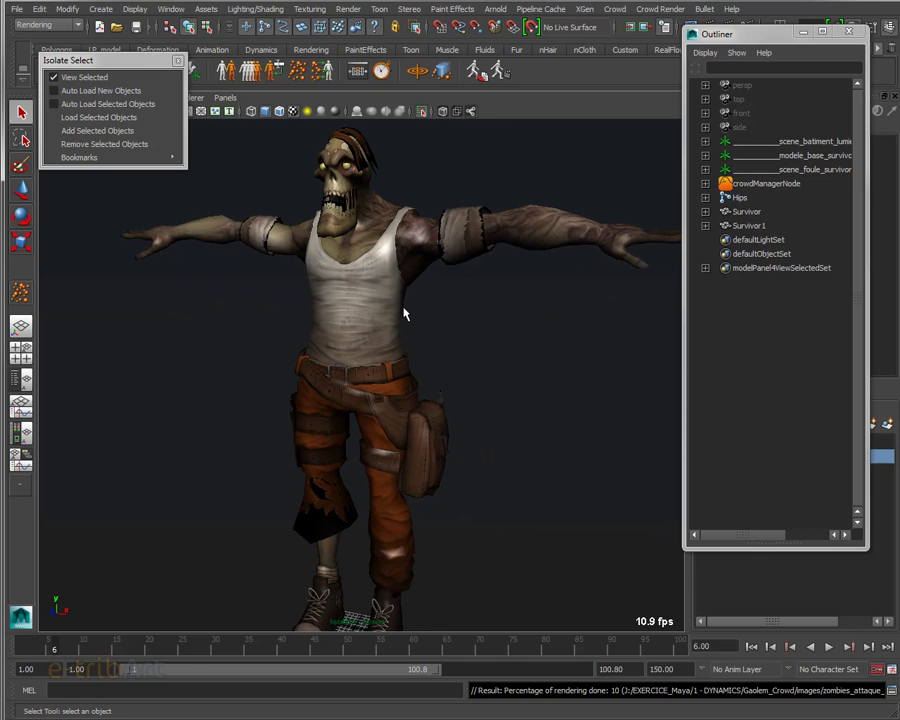
left_click_drag(404, 311, 279, 307, "alt")
mouse_move(362, 257)
left_mouse_down("alt")
mouse_move(405, 314)
mouse_move(446, 297)
left_mouse_up("alt")
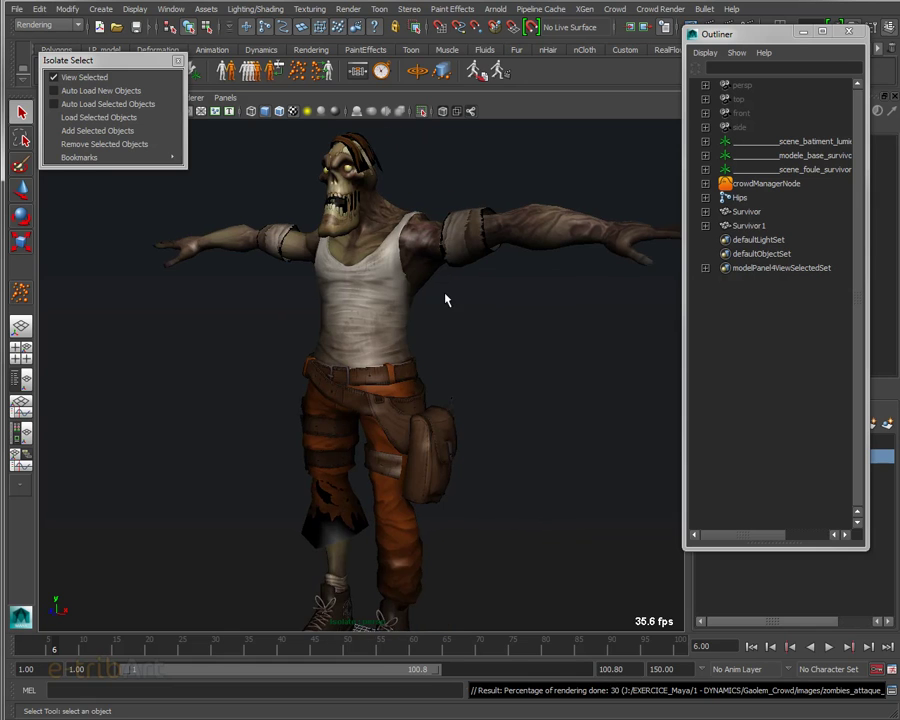
left_click(380, 307)
mouse_move(387, 383)
left_mouse_down("alt")
mouse_move(442, 378)
mouse_move(480, 319)
mouse_move(472, 345)
left_mouse_up("alt")
left_click_drag(440, 365, 457, 358, "alt")
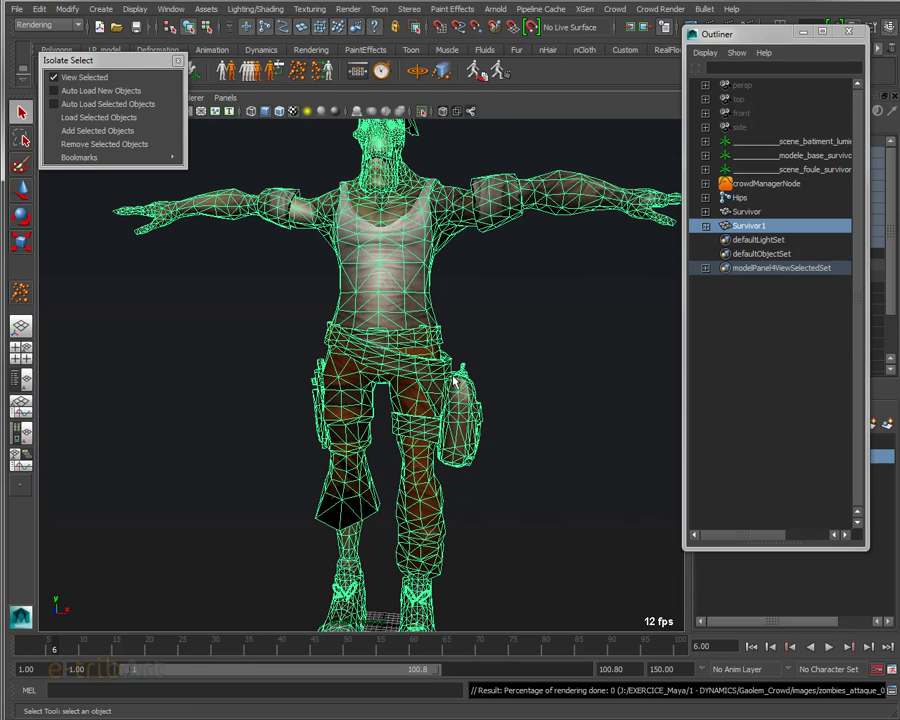
left_click(745, 211)
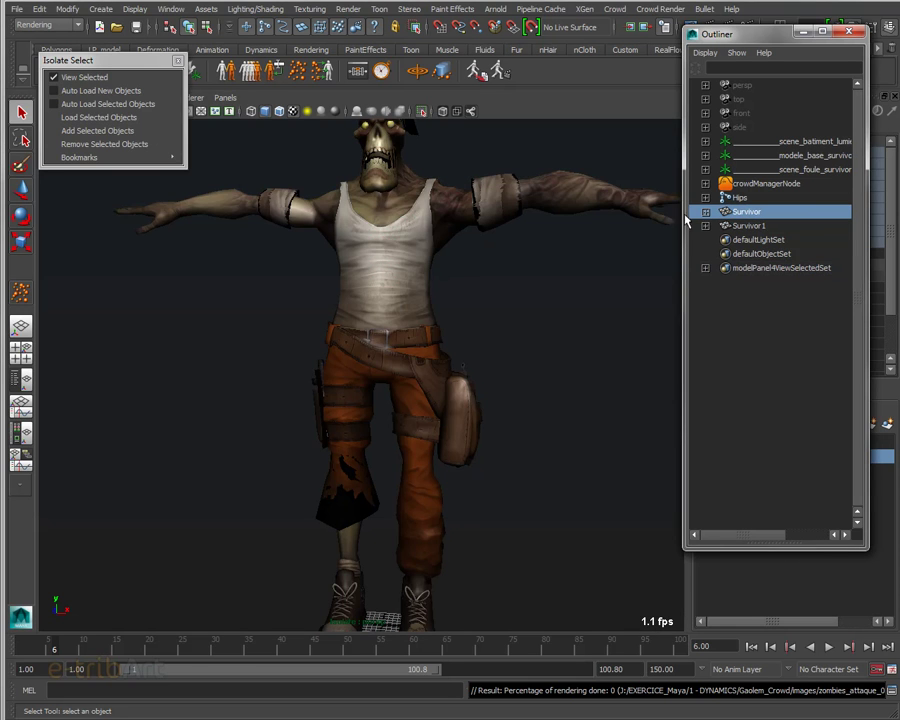
left_click(84, 77)
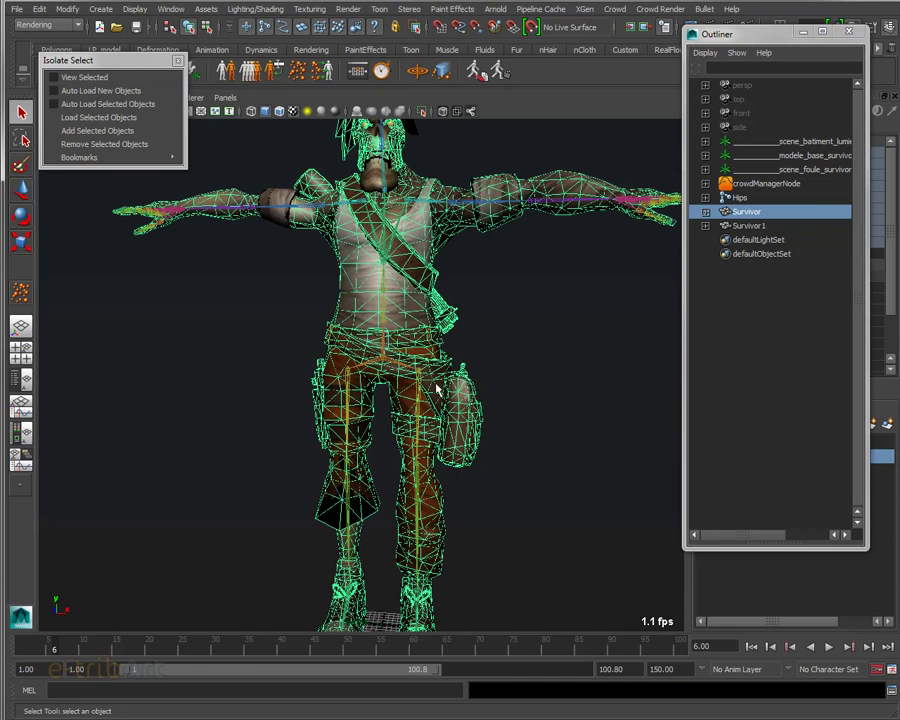
key("f")
left_click_drag(399, 390, 282, 288, "alt")
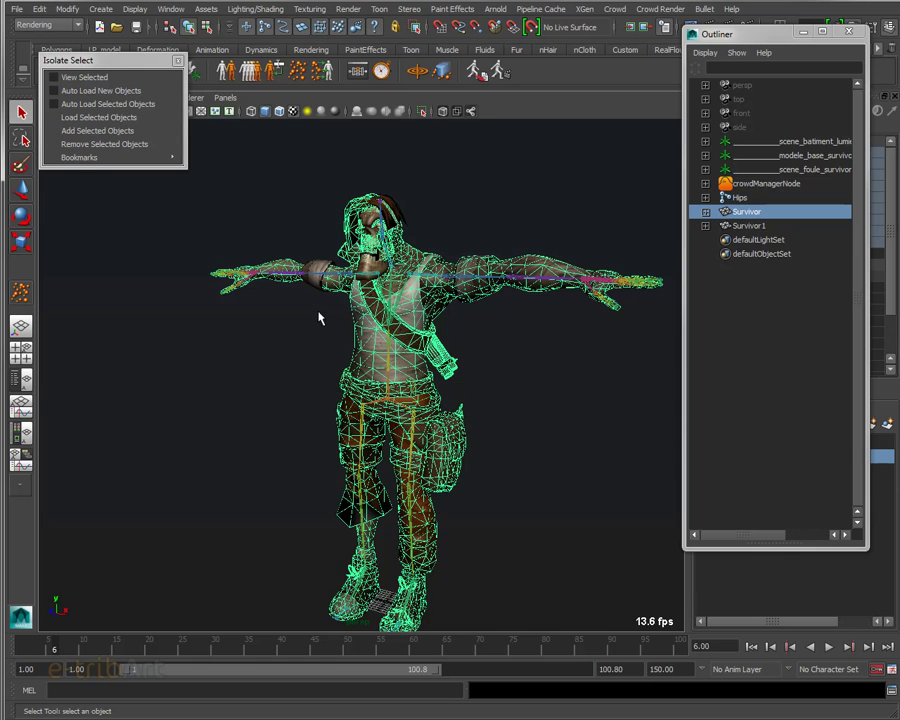
left_click_drag(249, 230, 399, 330, "alt")
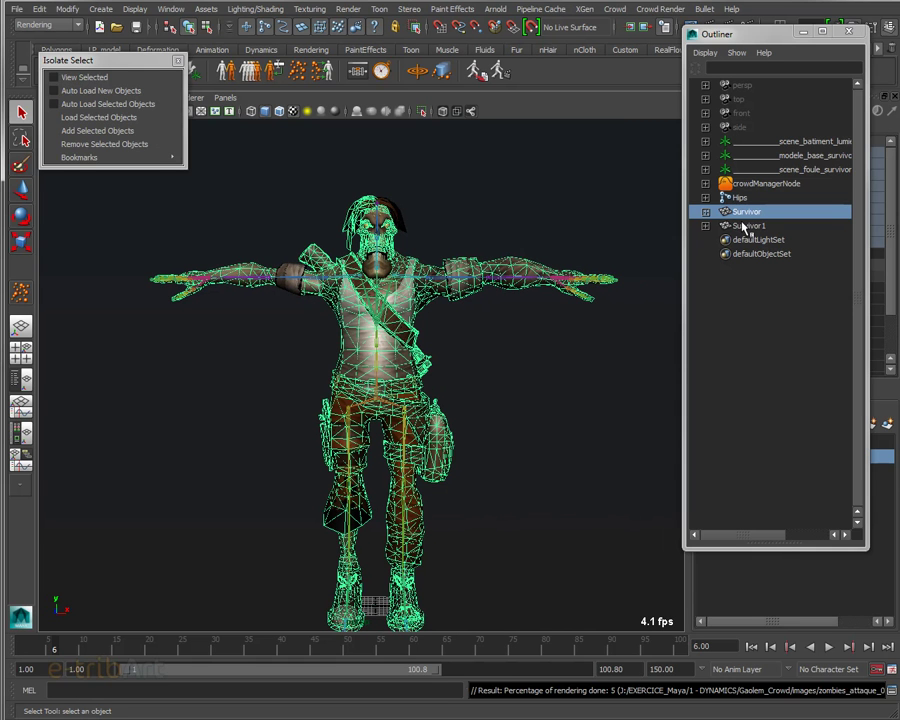
left_click_drag(566, 392, 520, 402, "alt")
middle_click_drag(520, 402, 389, 379, "alt")
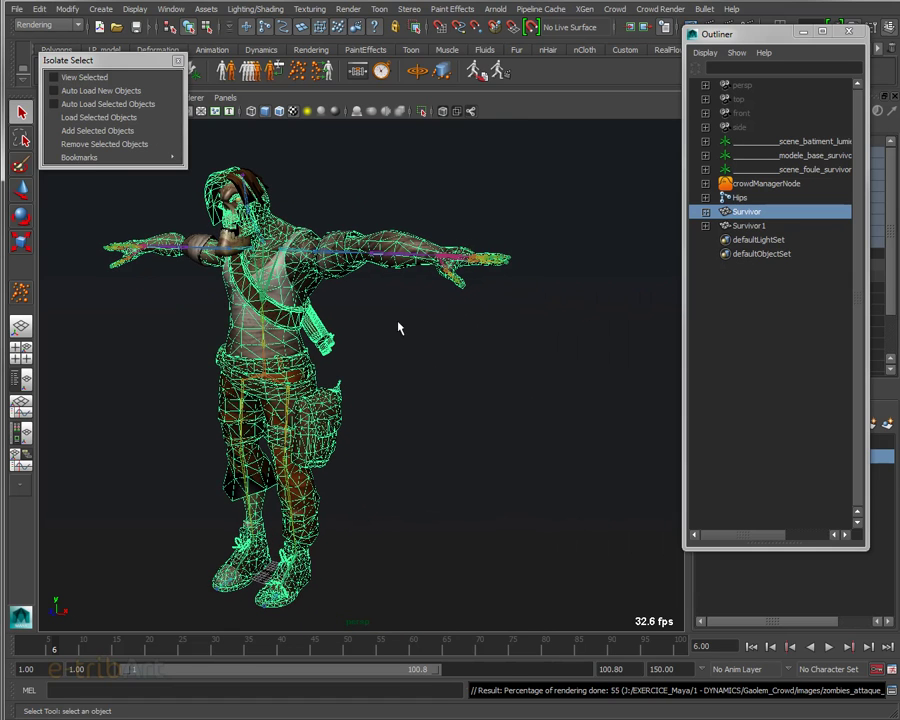
left_click(178, 61)
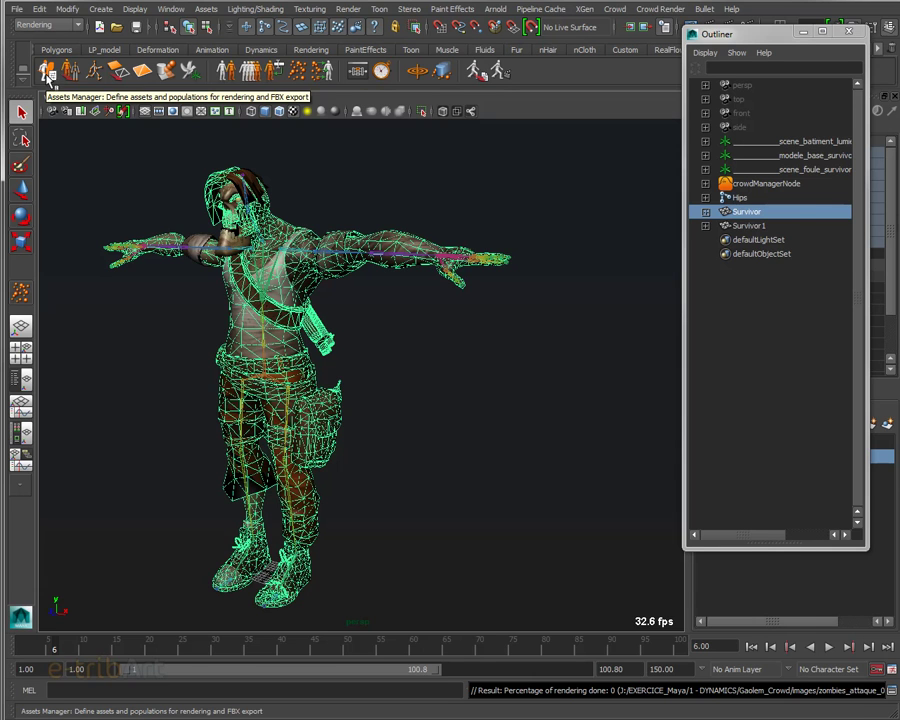
- Open the Crowd Assets Manager from the shelf, move it aside, and show its Assets tab
left_click(45, 72)
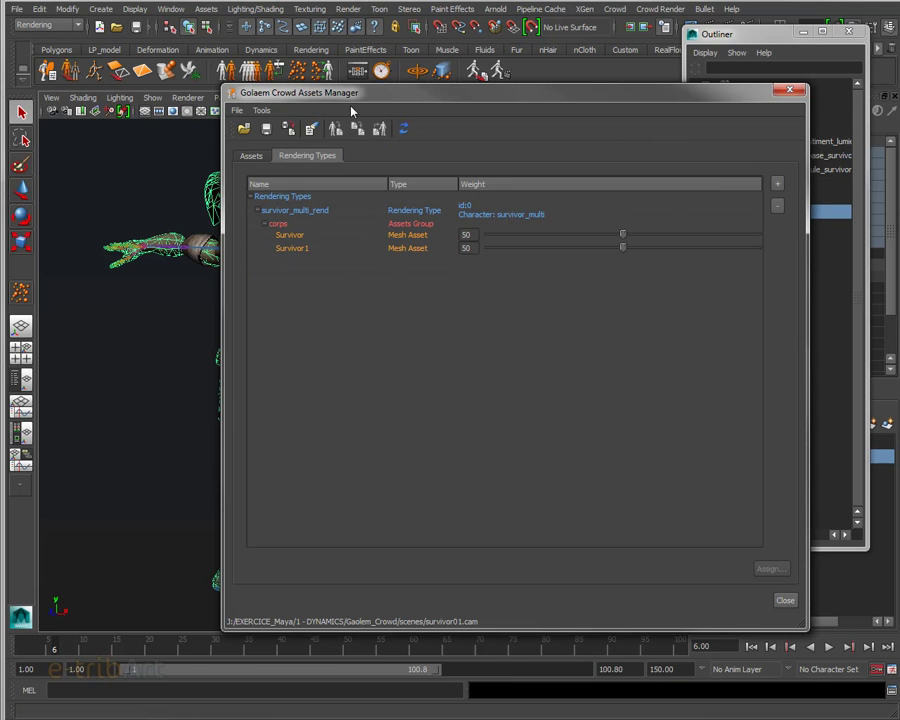
left_click_drag(300, 92, 408, 74)
left_click_drag(305, 260, 255, 252, "alt")
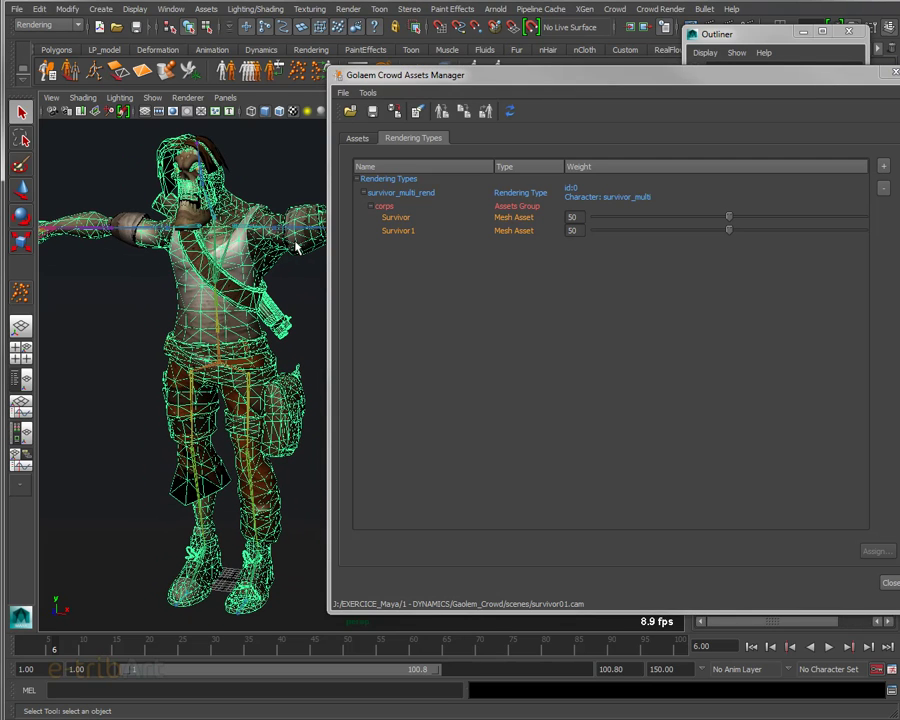
left_click(370, 140)
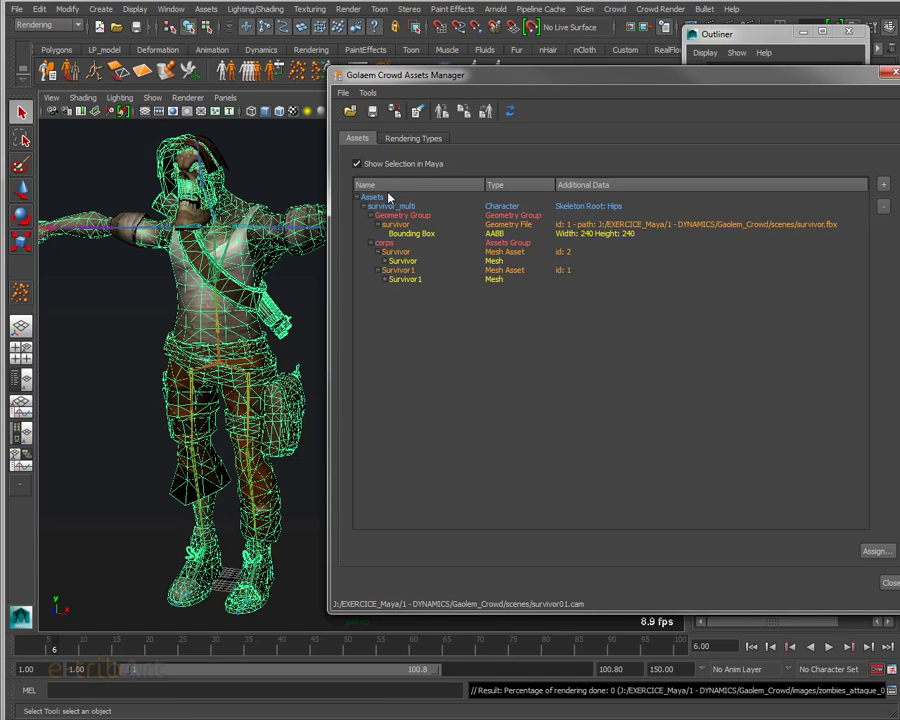
- Delete the survivor_multi character from the Assets list
left_click(383, 206)
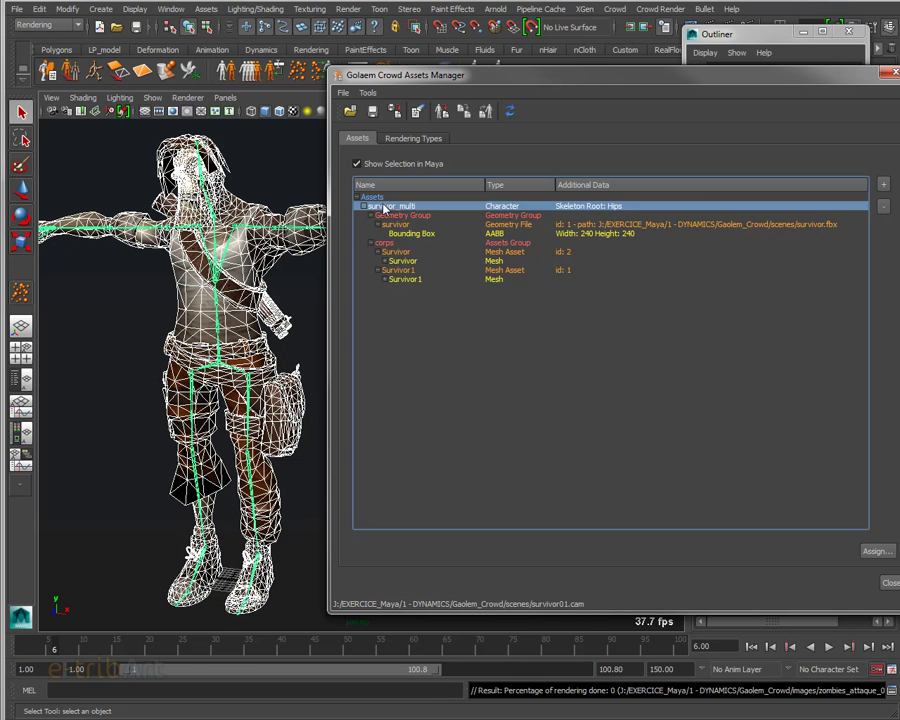
left_click(881, 207)
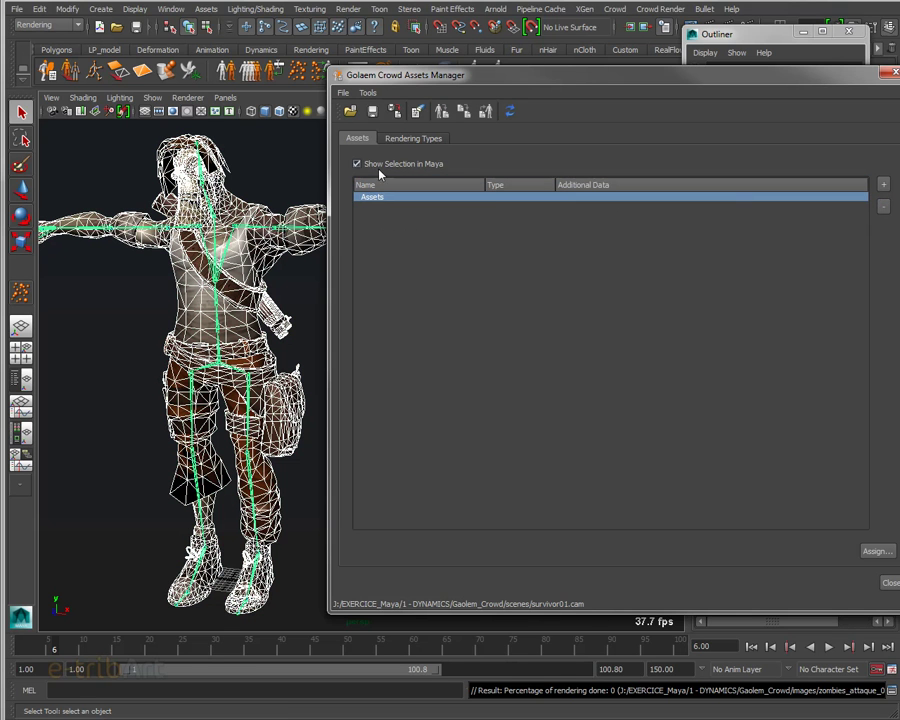
left_click(403, 142)
left_click(356, 139)
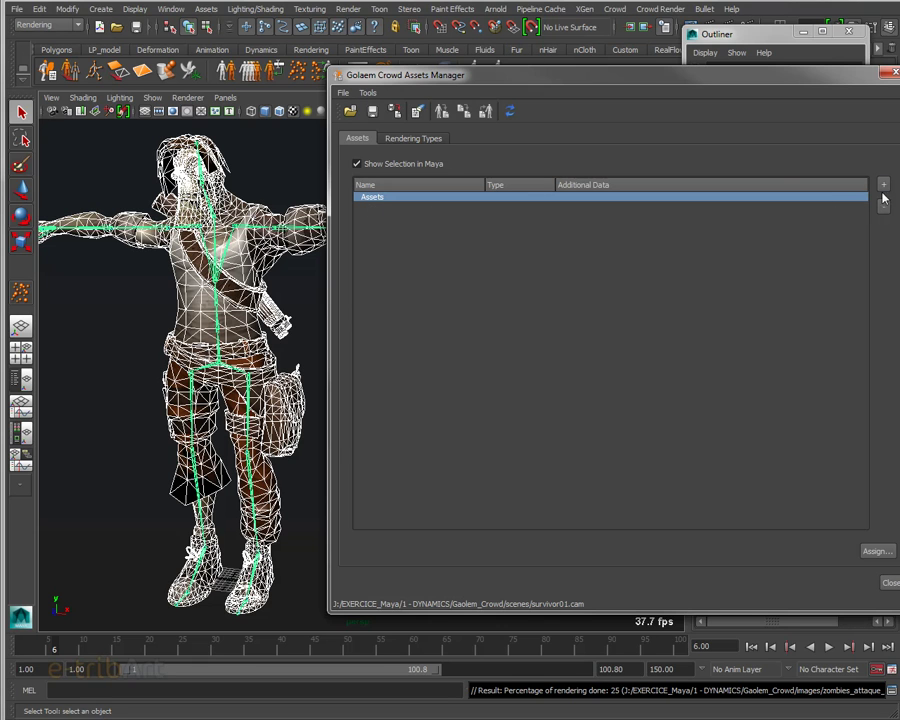
- Select the Hips skeleton root in the Outliner and bring the Assets Manager back
left_click_drag(730, 77, 728, 79)
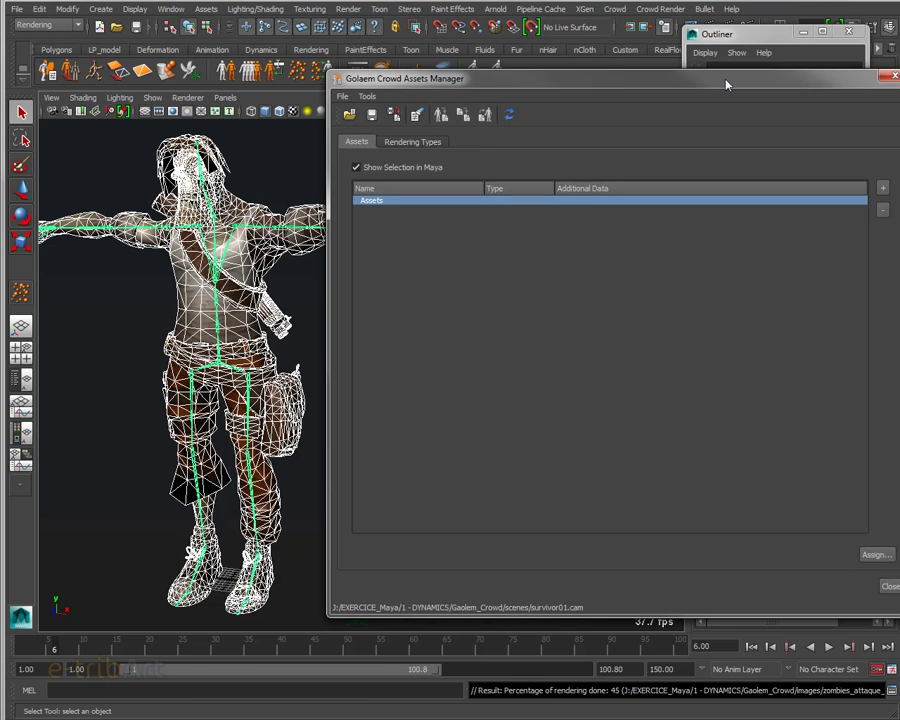
left_click(743, 42)
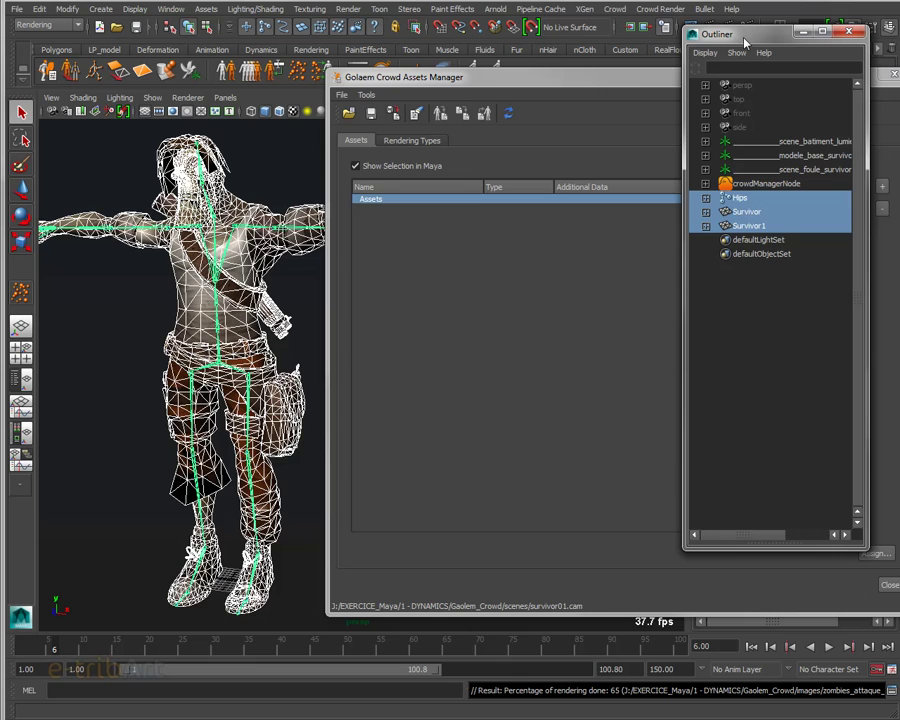
left_click(740, 197)
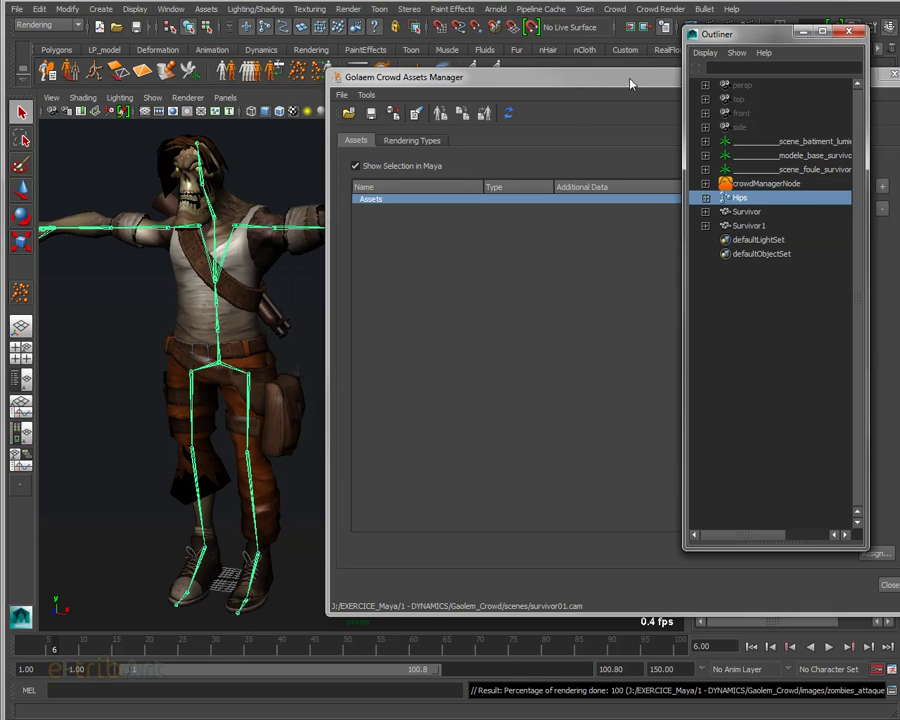
left_click(630, 80)
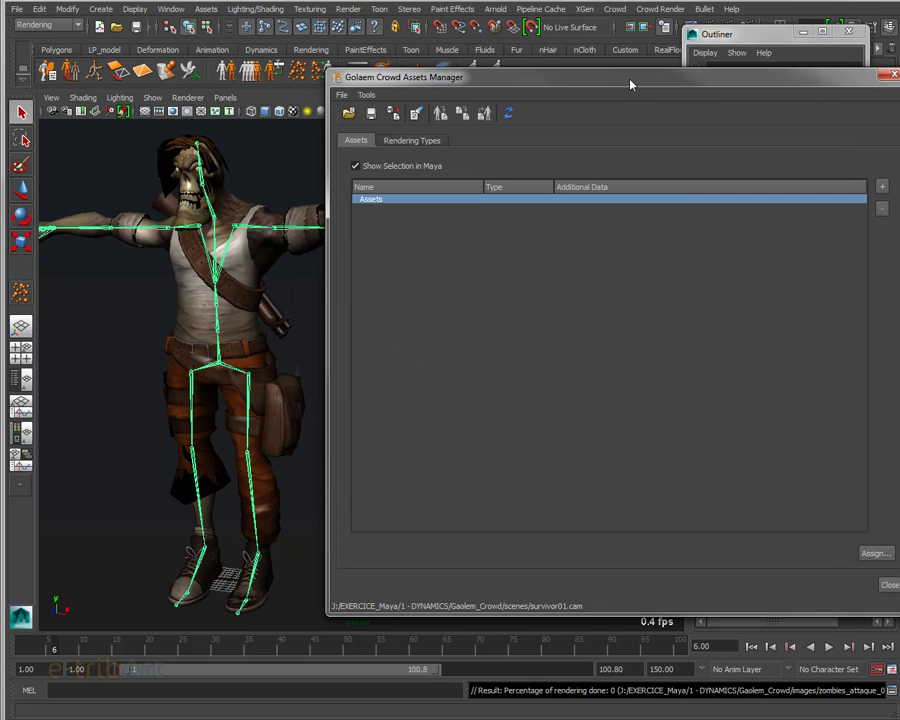
- Create a character named survivor_multi rooted at Hips and select its row
left_click(882, 186)
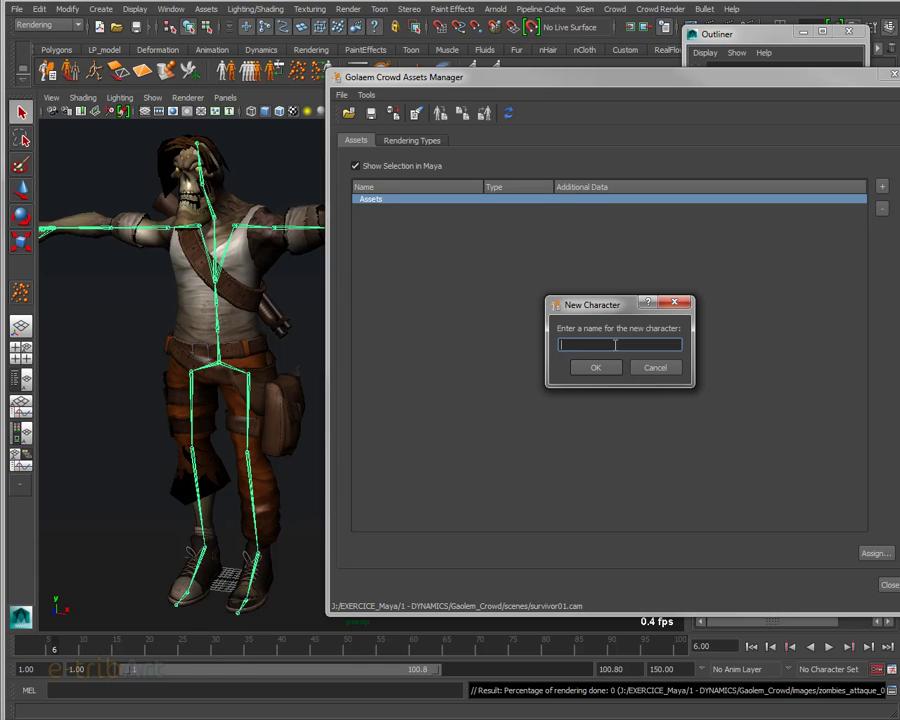
type("survivor_m")
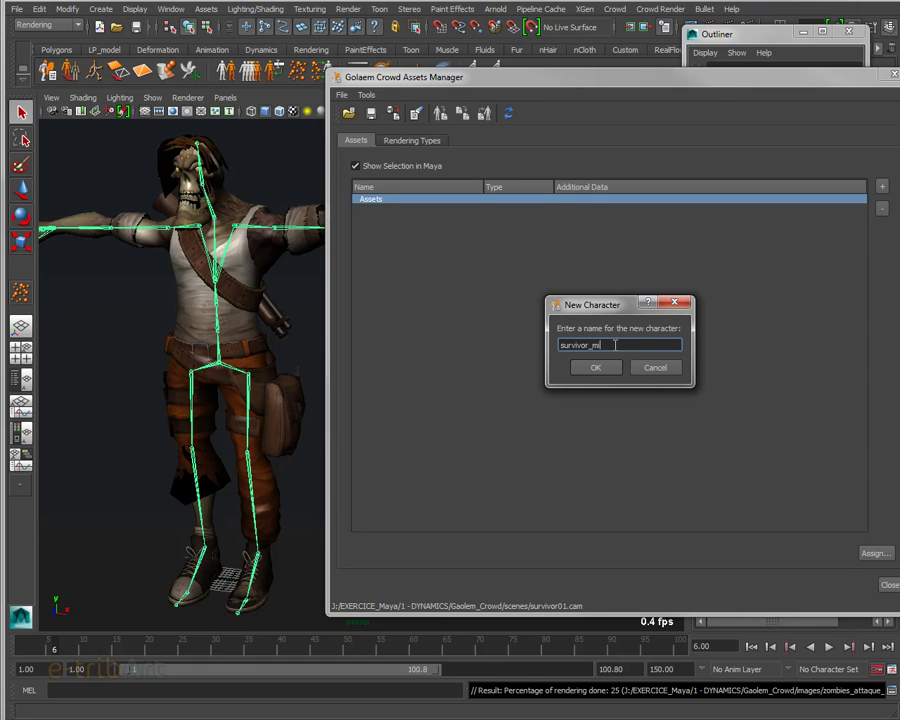
type("ul")
type("ti")
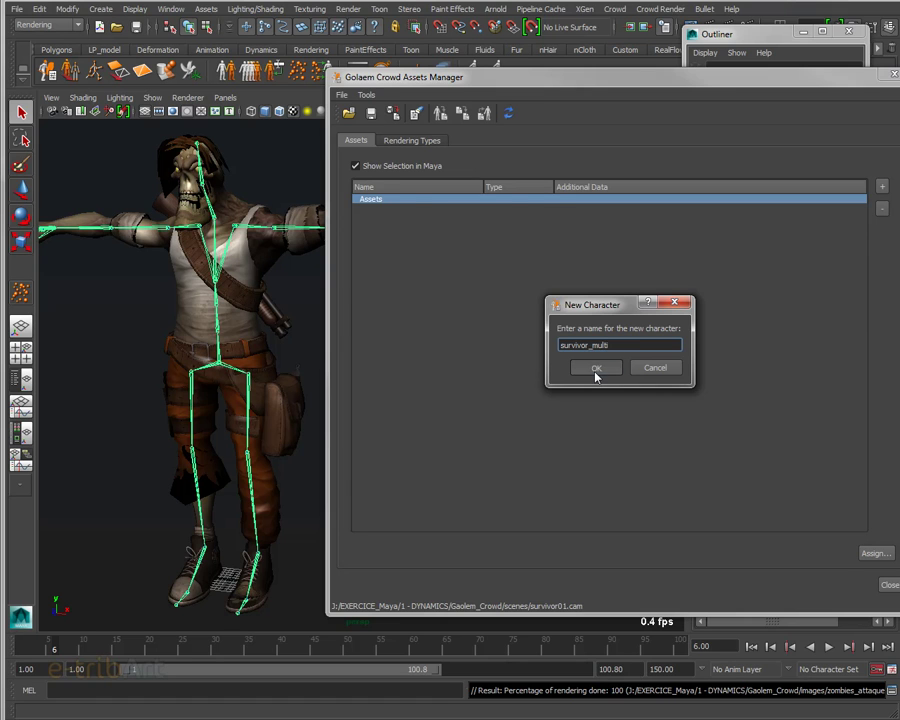
left_click(596, 368)
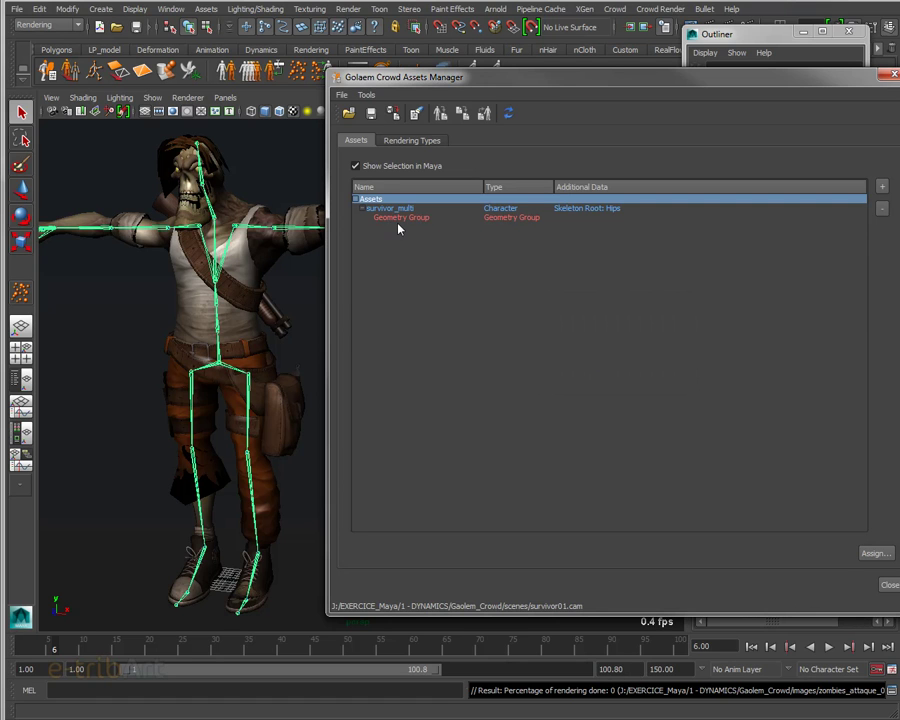
left_click(364, 211)
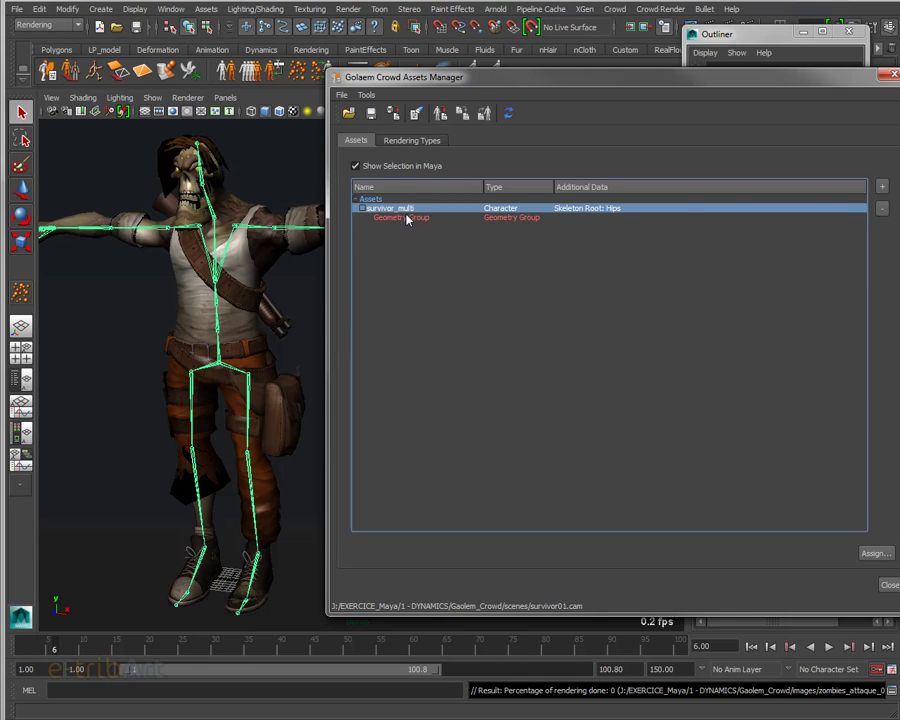
left_click(881, 187)
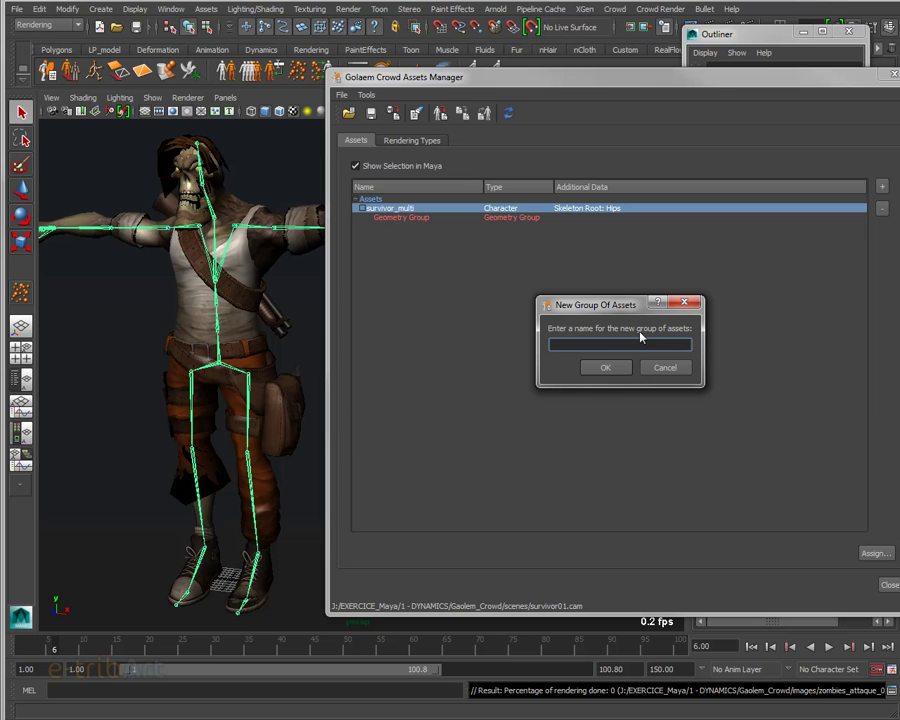
- Select Survivor and Survivor1 in the Outliner and add them as an assets group named corps
left_click_drag(602, 313, 625, 300)
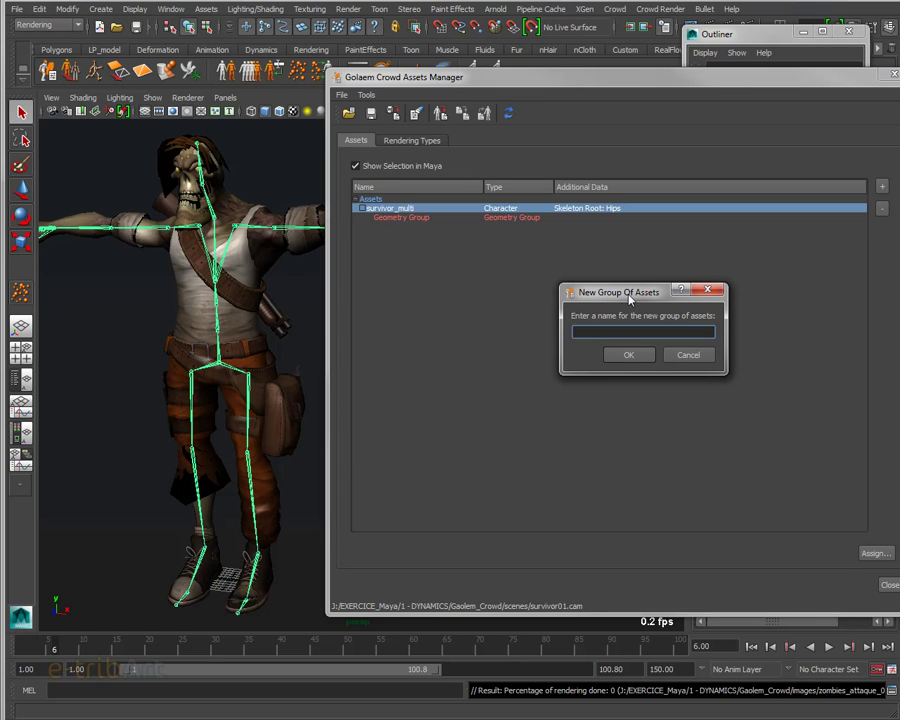
type("corps")
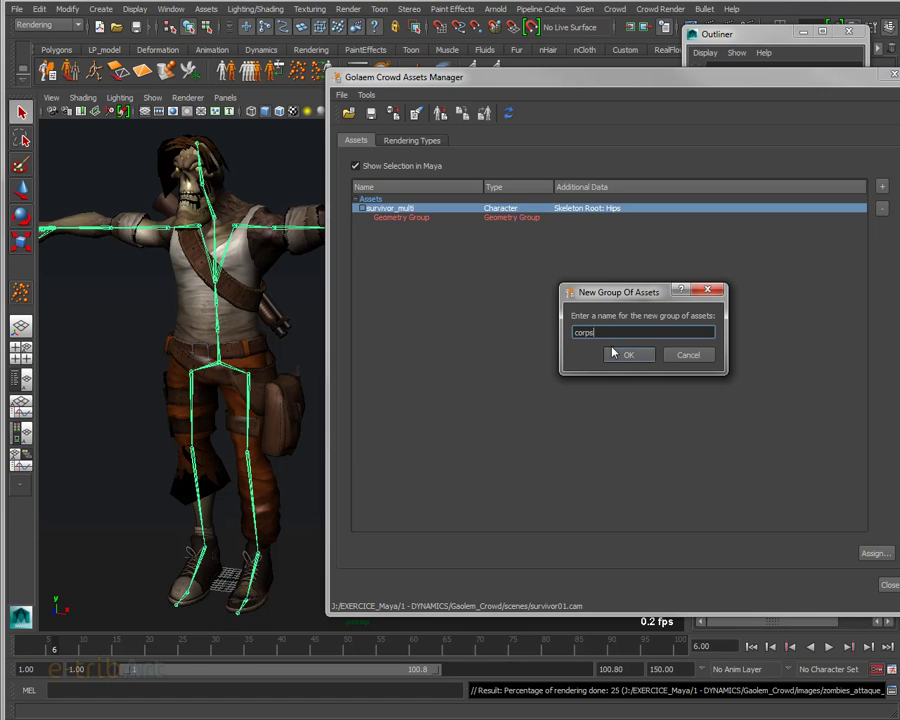
left_click(686, 355)
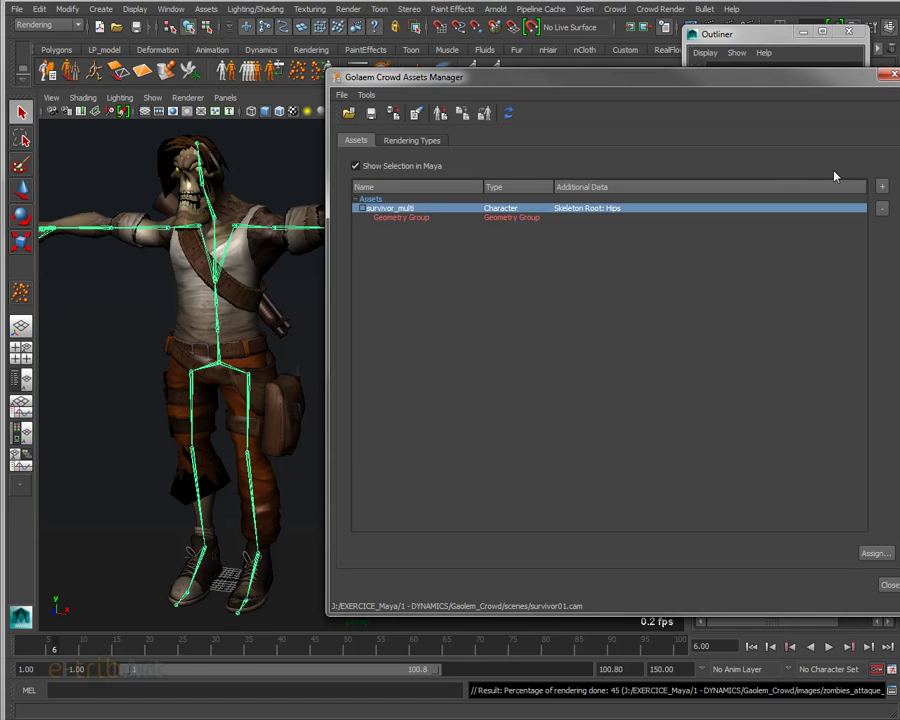
left_click_drag(748, 80, 520, 64)
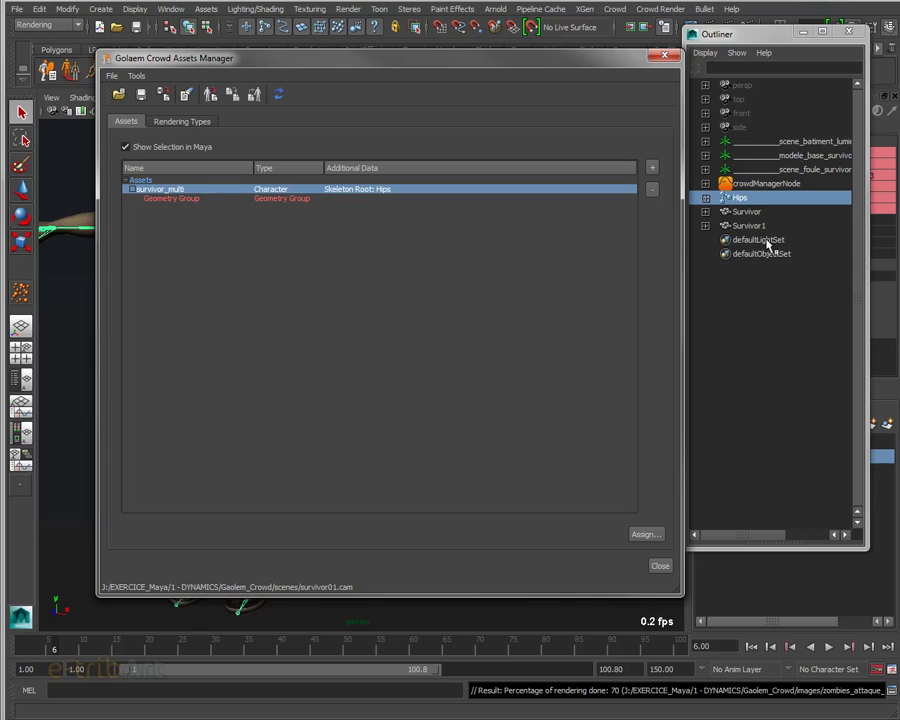
left_click(748, 211)
left_click(750, 226, "shift")
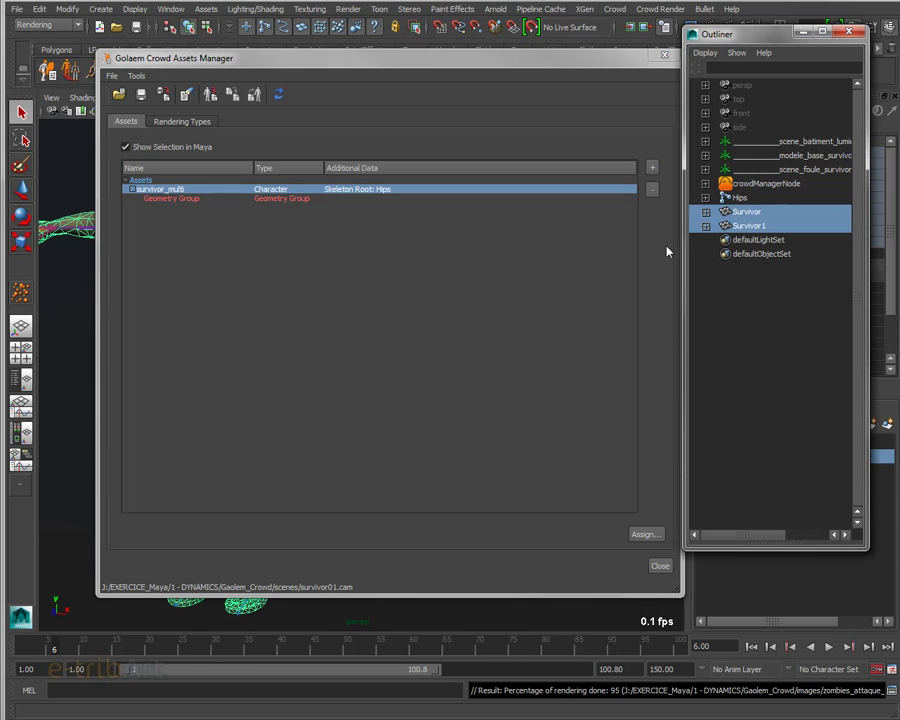
left_click(651, 170)
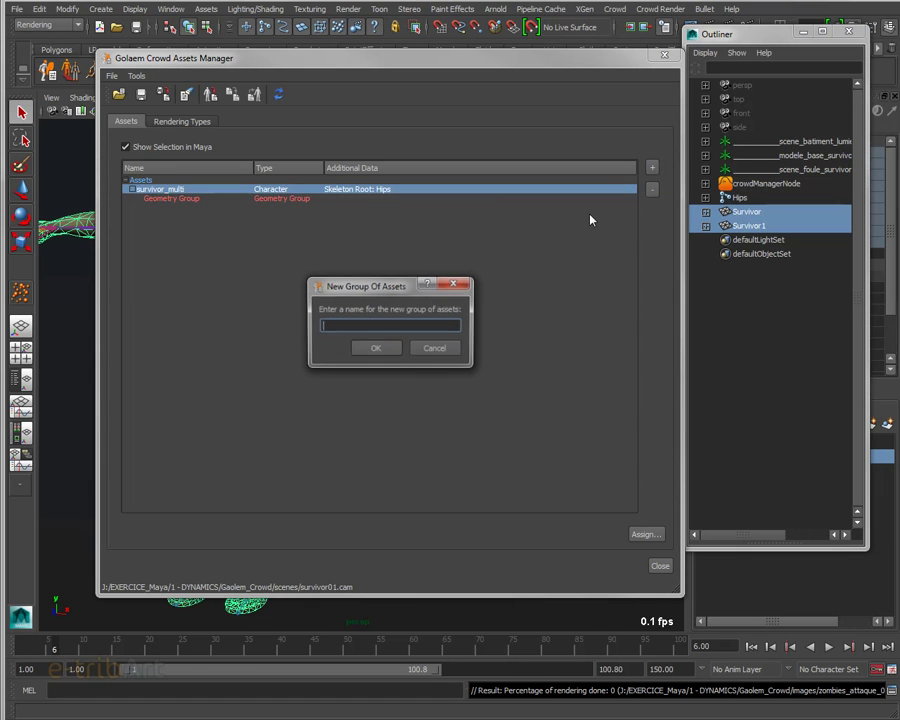
type("corps")
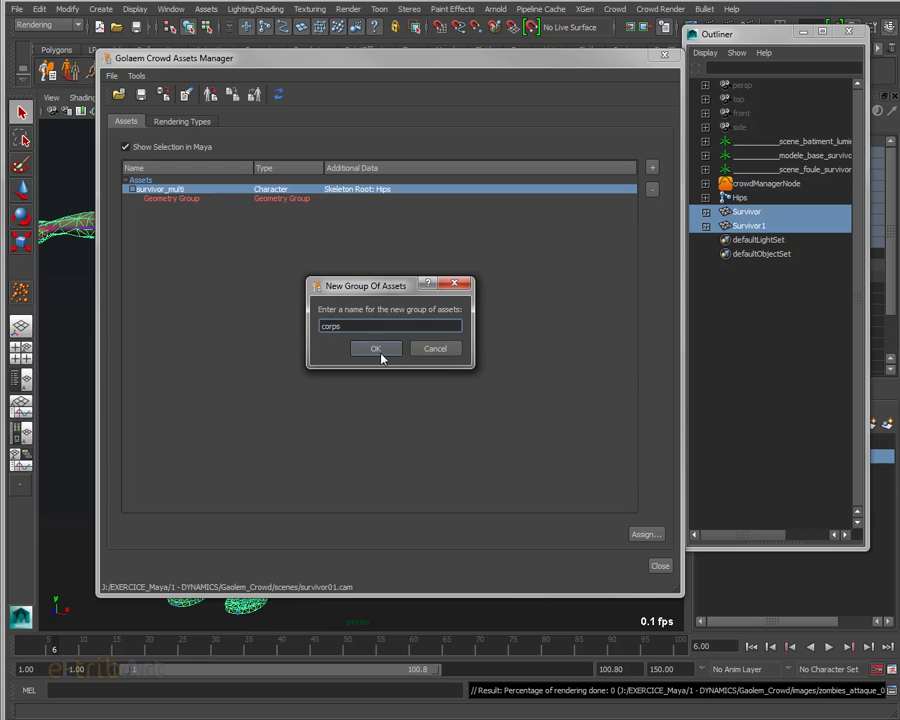
left_click(375, 349)
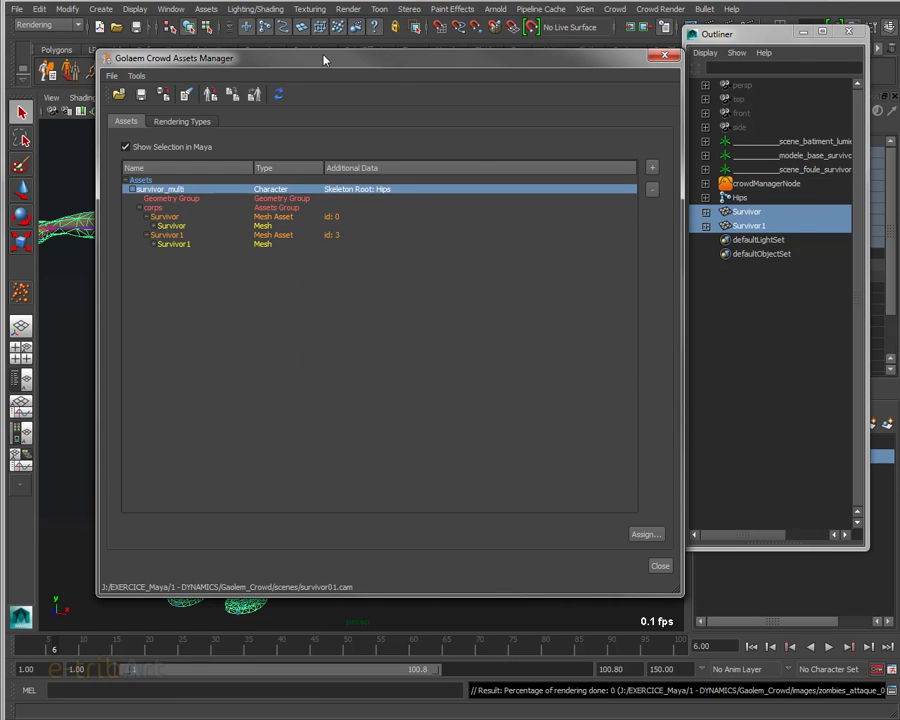
left_click_drag(200, 57, 362, 65)
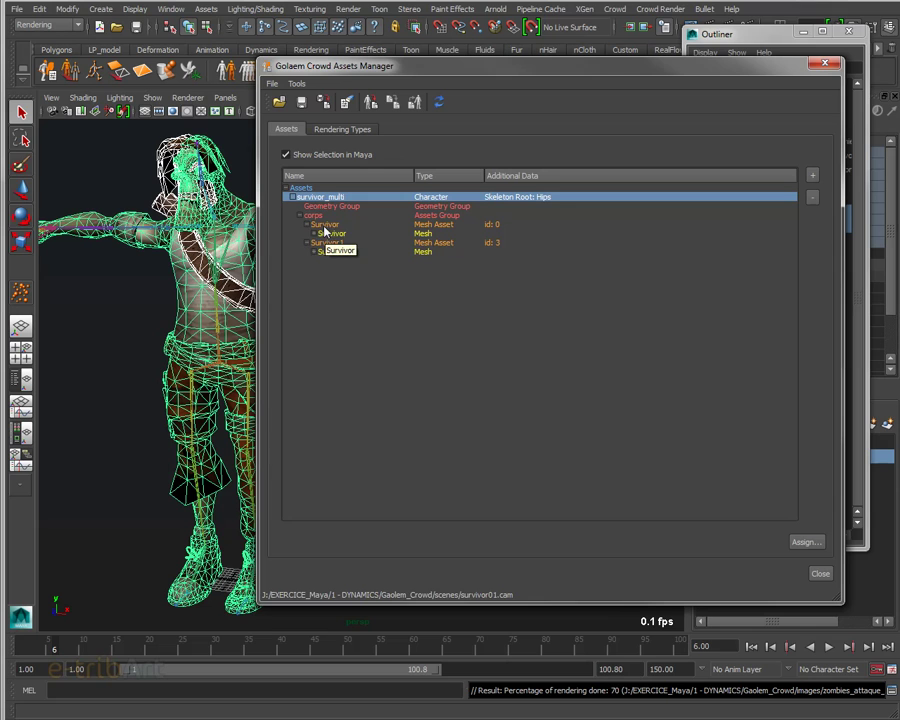
- Expand the Survivor and Survivor1 meshes in the asset tree to reveal their shaders
left_click(307, 224)
left_click(306, 233)
left_click(307, 224)
left_click(307, 242)
left_click(313, 233)
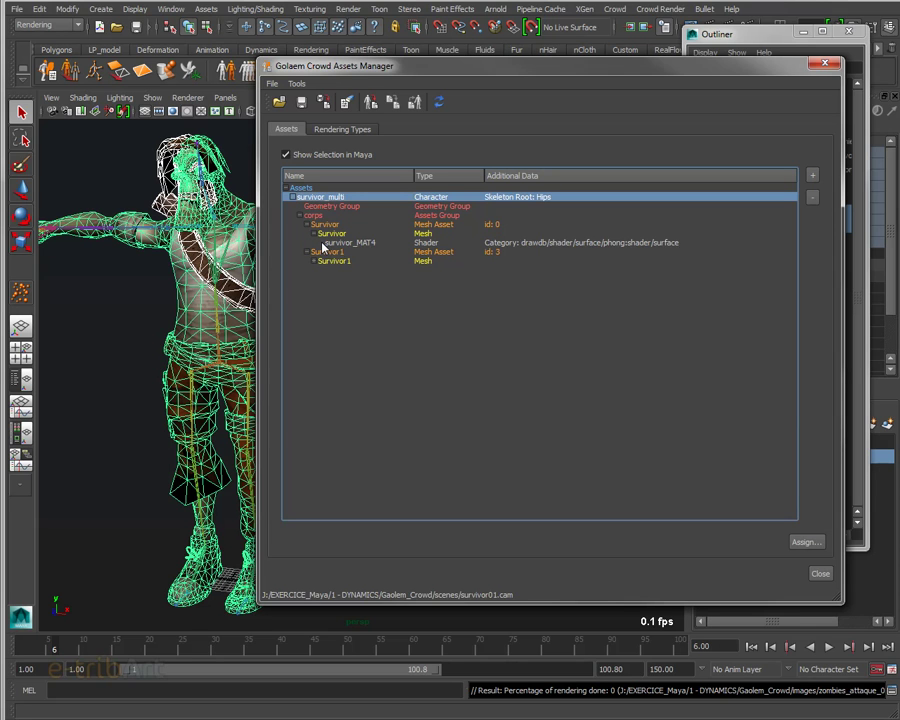
left_click(314, 260)
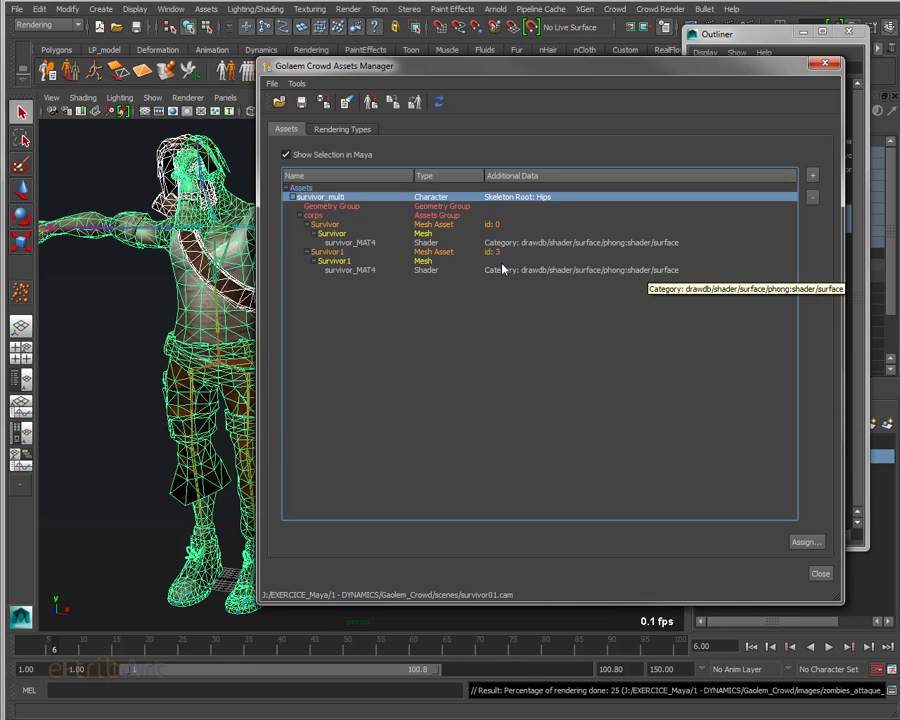
- Confirm the survivor_MAT4 shader, select Survivor1, and show the Rendering Types page
left_click(368, 244)
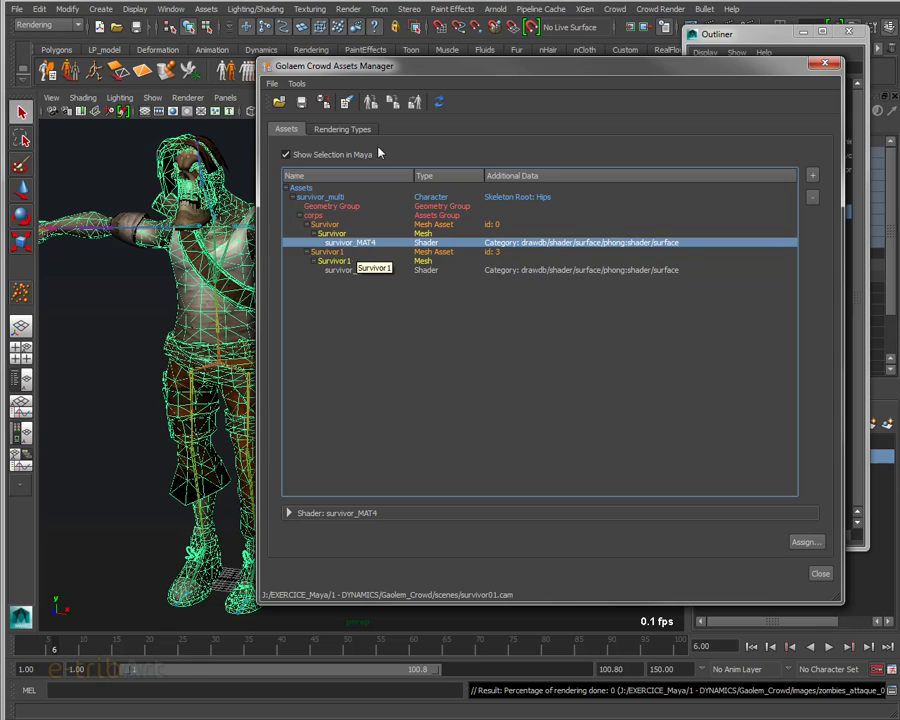
left_click(345, 261)
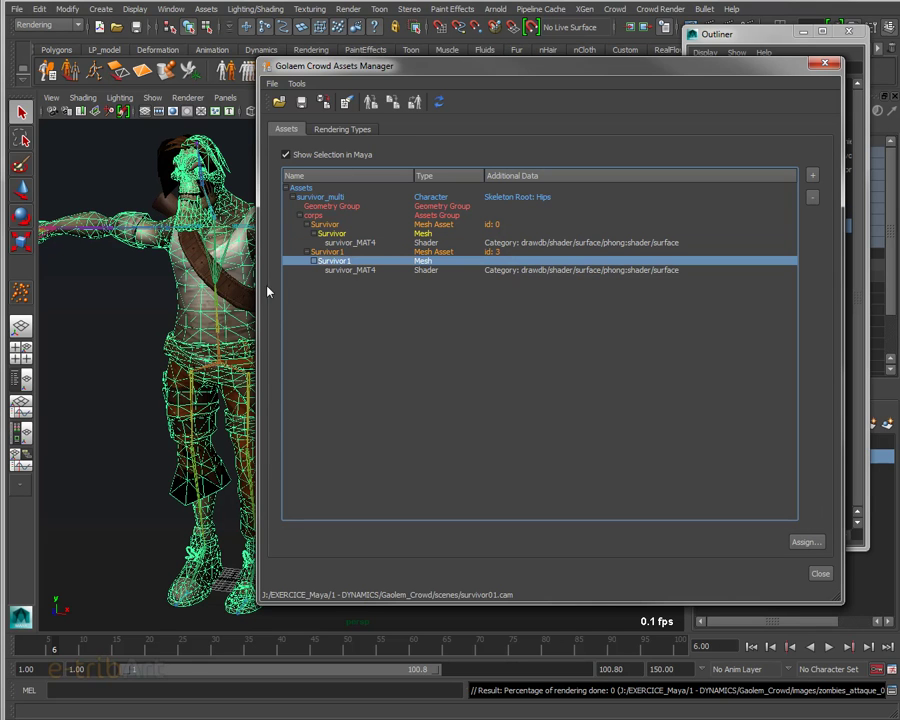
left_click(340, 131)
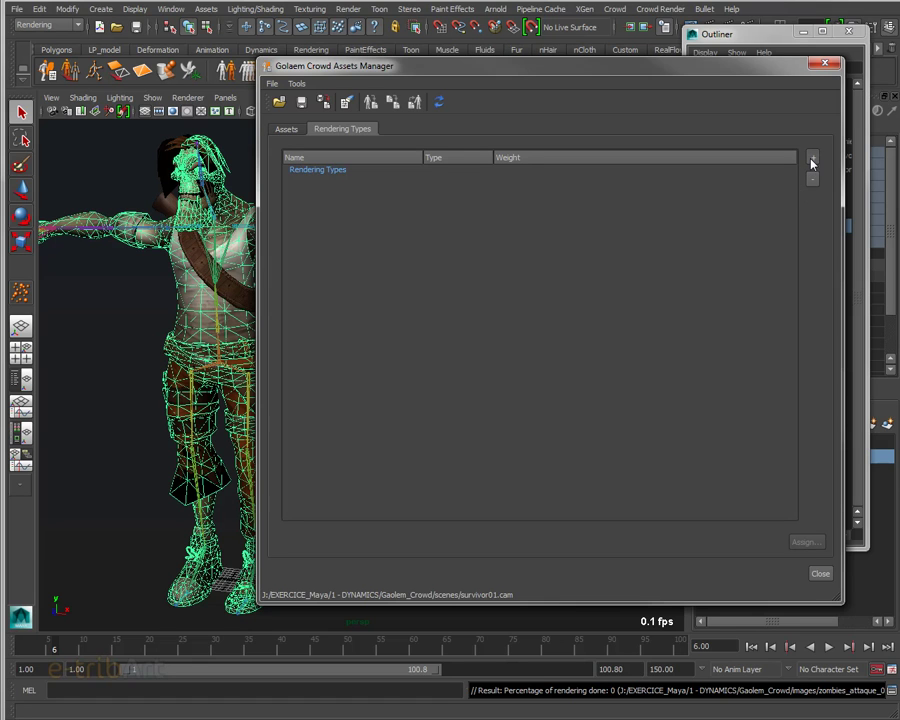
- Add a rendering type for survivor_multi named survivor_multi_rend
left_click(812, 160)
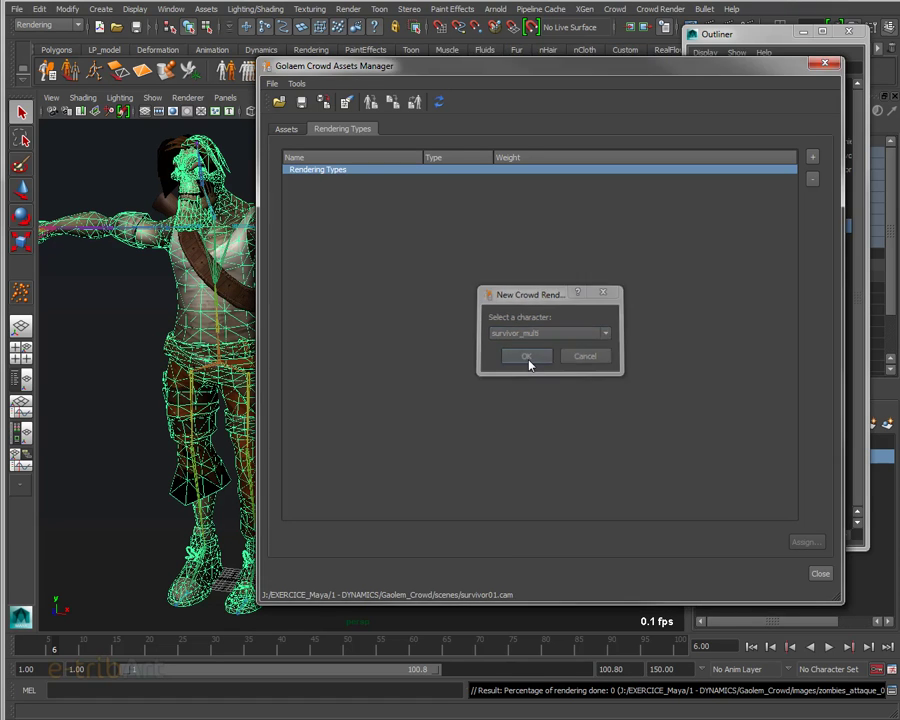
left_click(527, 362)
left_click(543, 337)
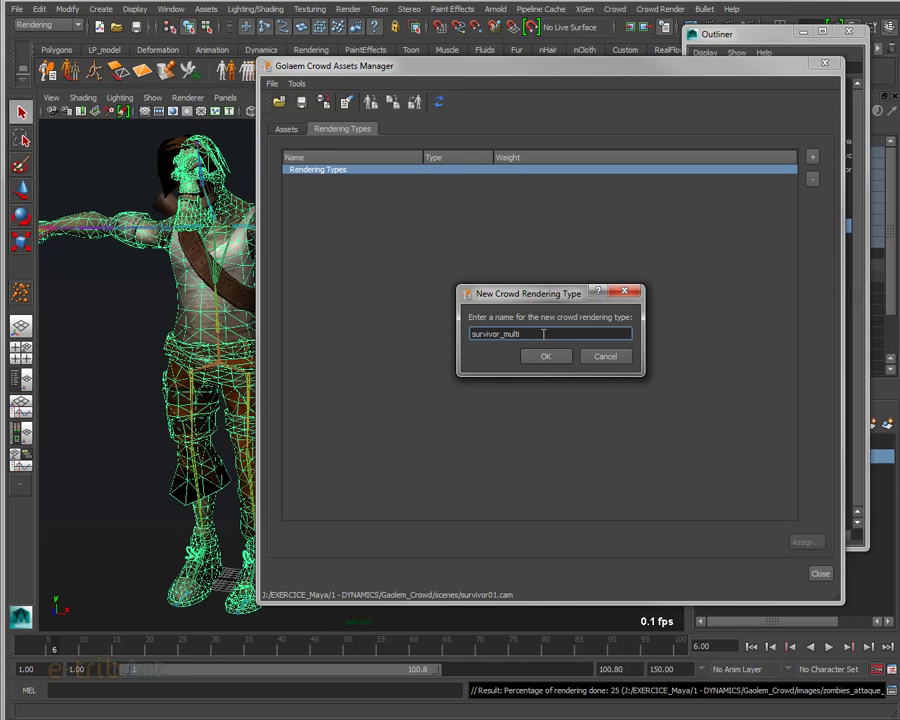
type("_rend")
key("Return")
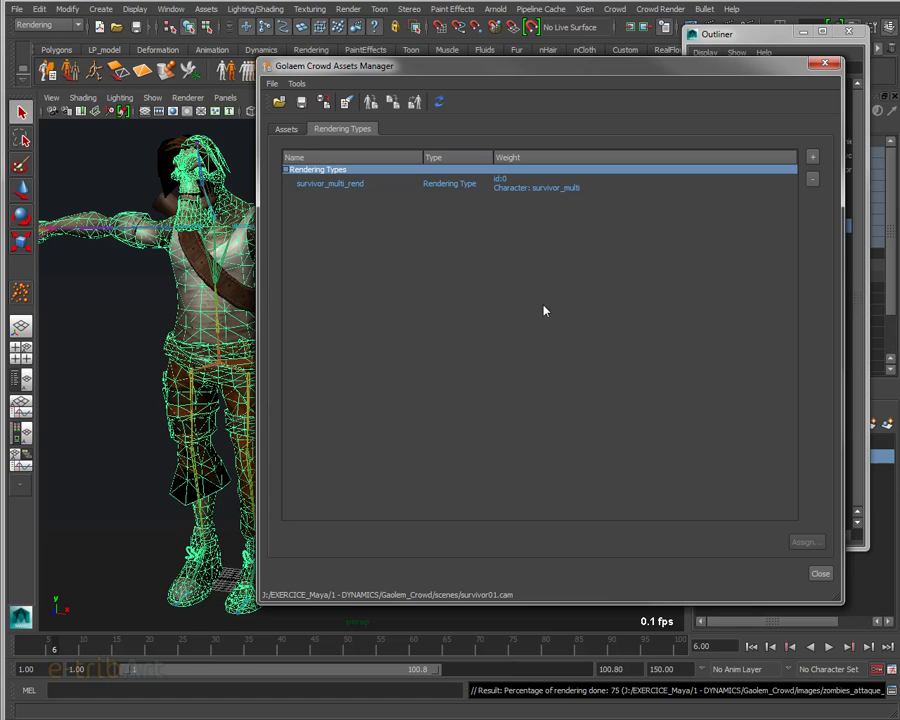
left_click(366, 188)
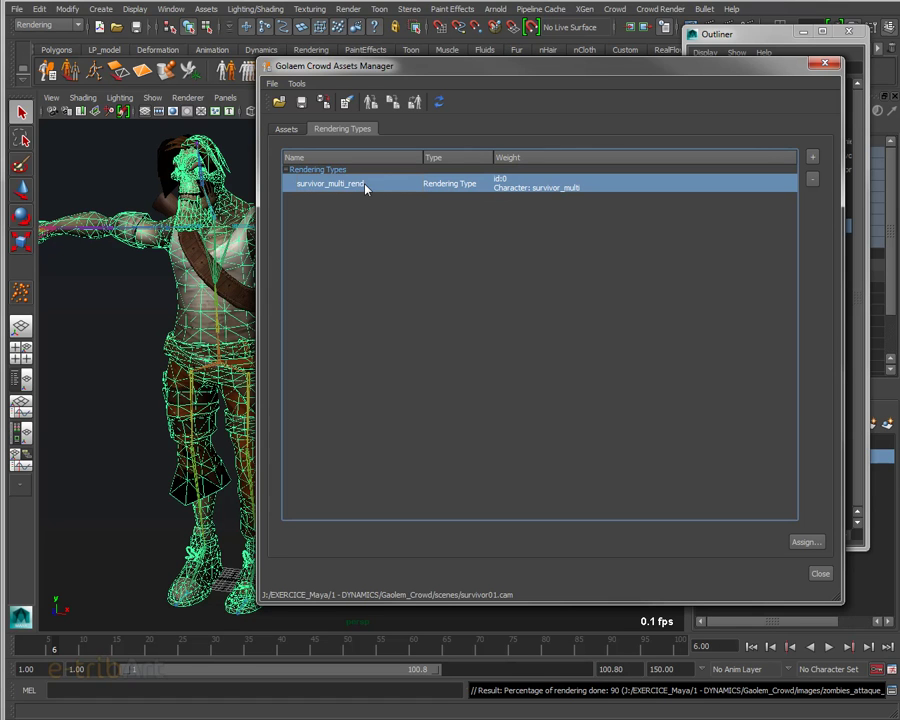
- Add the corps assets group to the survivor_multi_rend rendering type
left_click(812, 157)
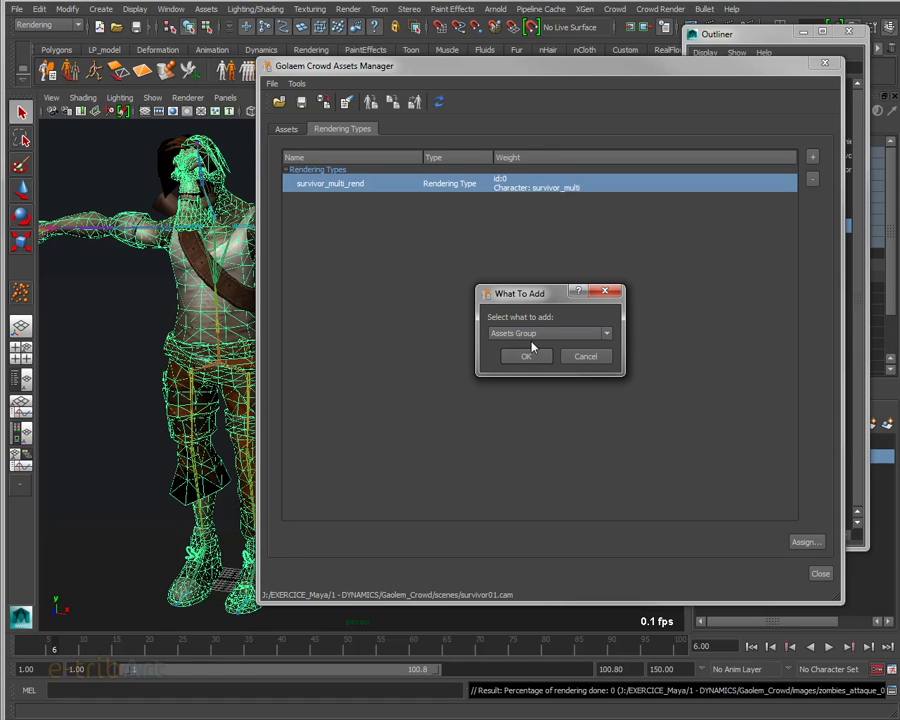
left_click(522, 334)
left_click(521, 339)
left_click(525, 356)
left_click(470, 277)
left_click(550, 411)
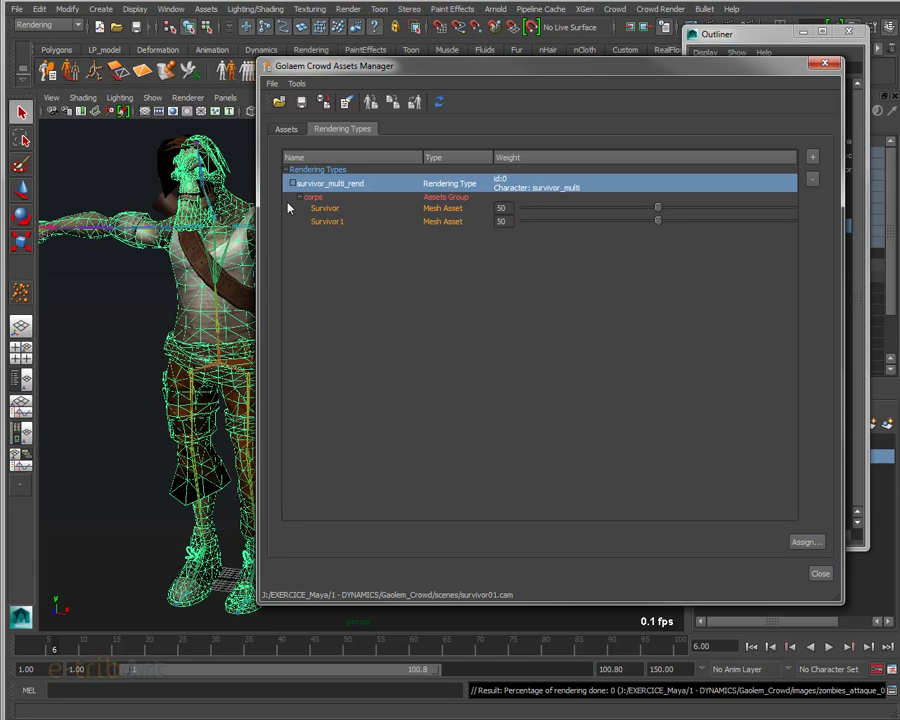
- Return to the Assets page and select the survivor_multi character
left_click(290, 130)
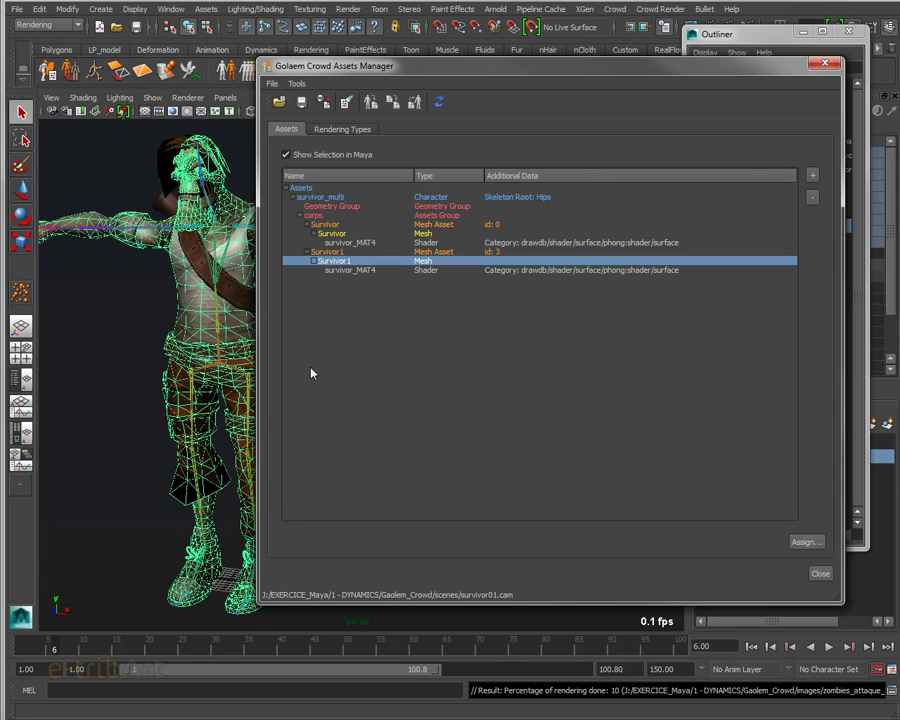
left_click(314, 206)
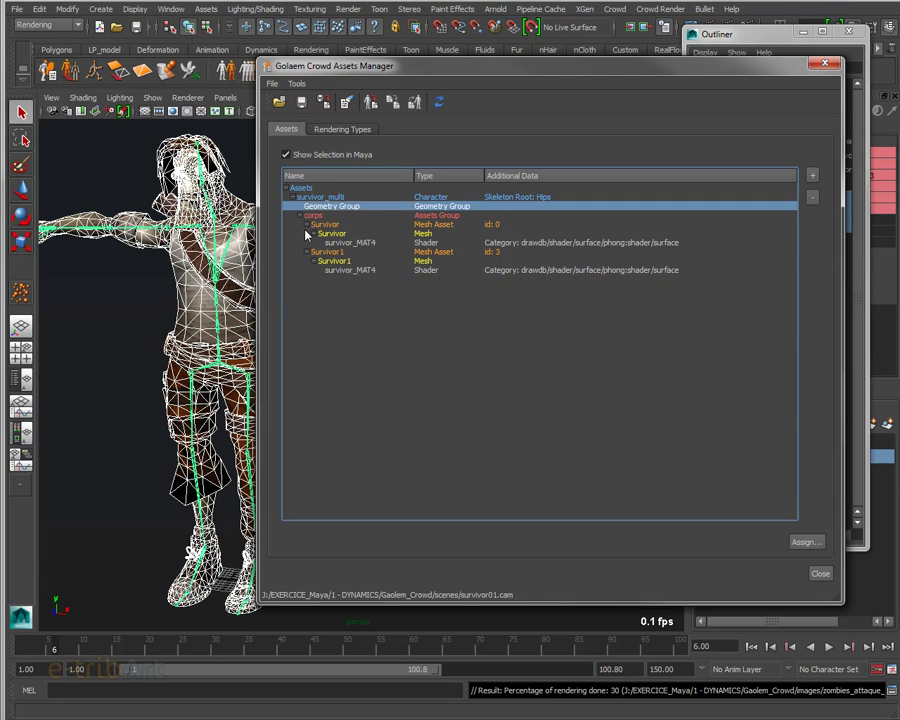
left_click(313, 198)
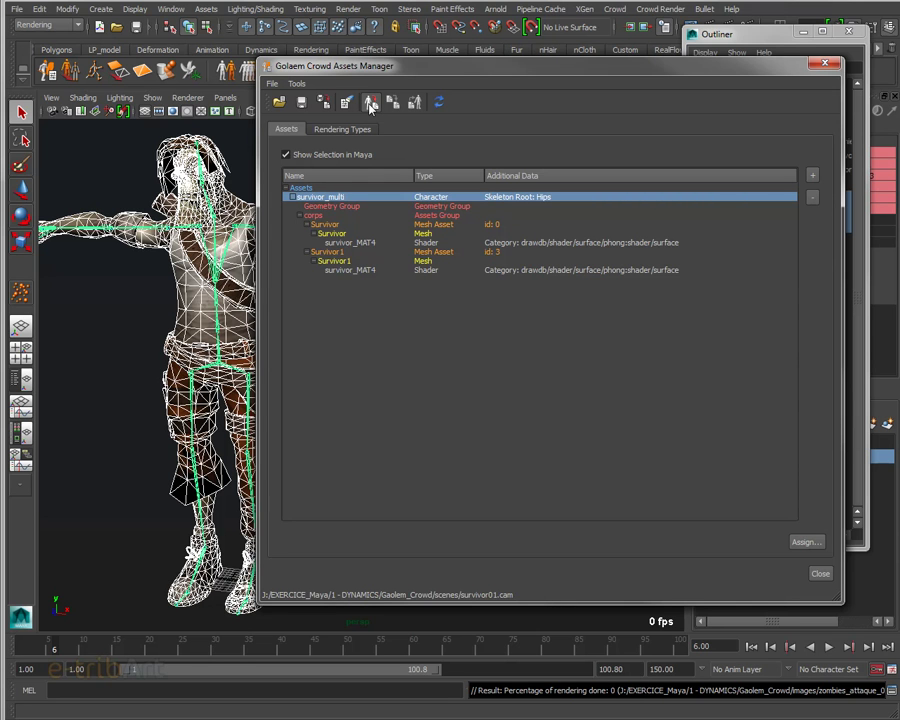
- Save survivor_multi as an FBX character file over the existing survivor.fbx
left_click(370, 104)
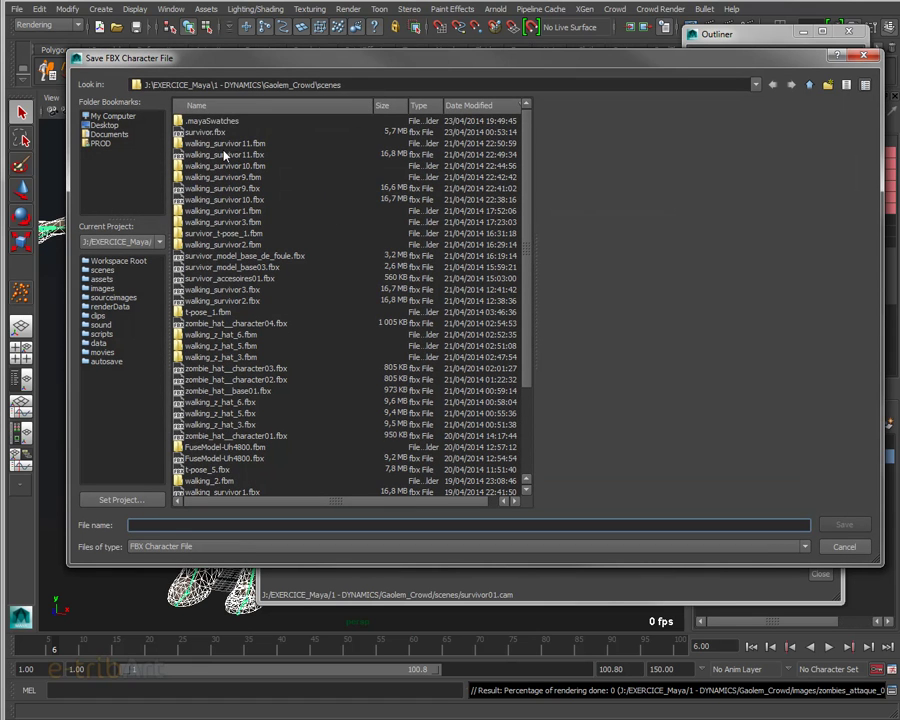
left_click(216, 133)
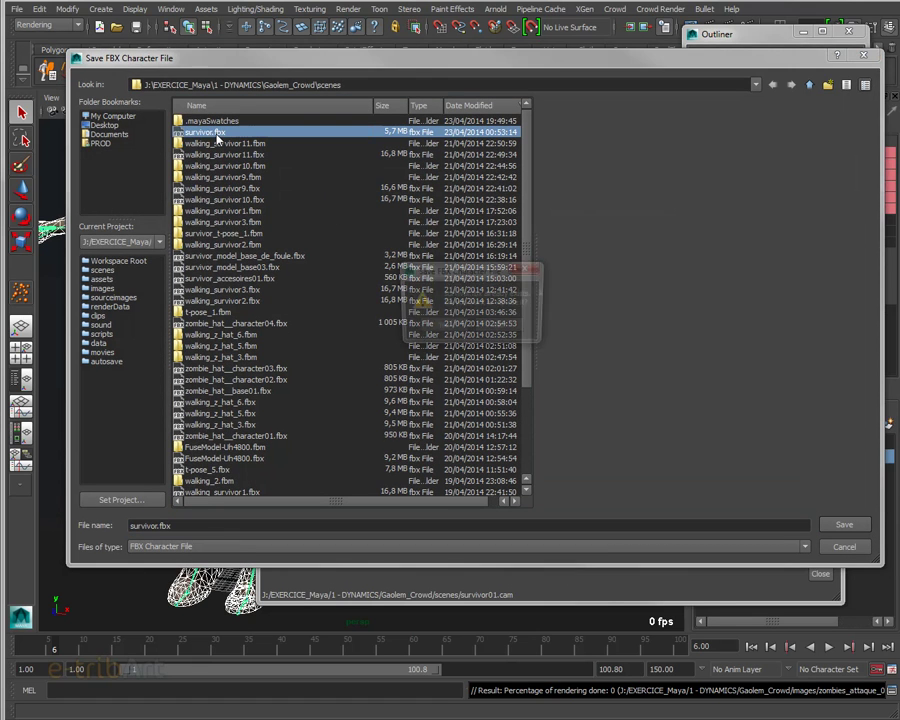
left_click(432, 326)
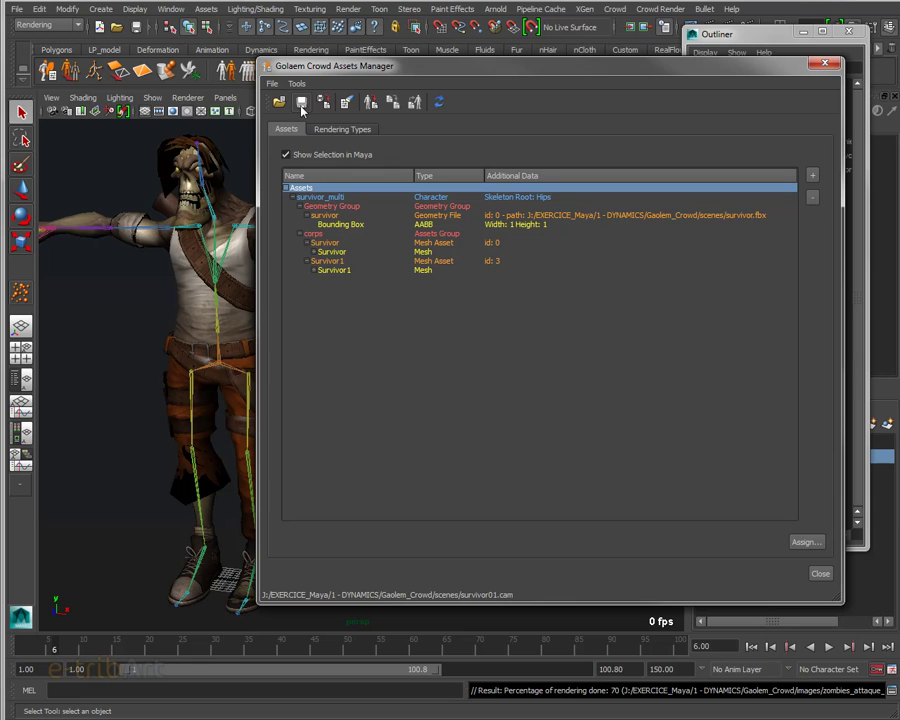
- Select survivor_multi's 1×1 Bounding Box entry and locate boundingBox1 in the Outliner
left_click(349, 130)
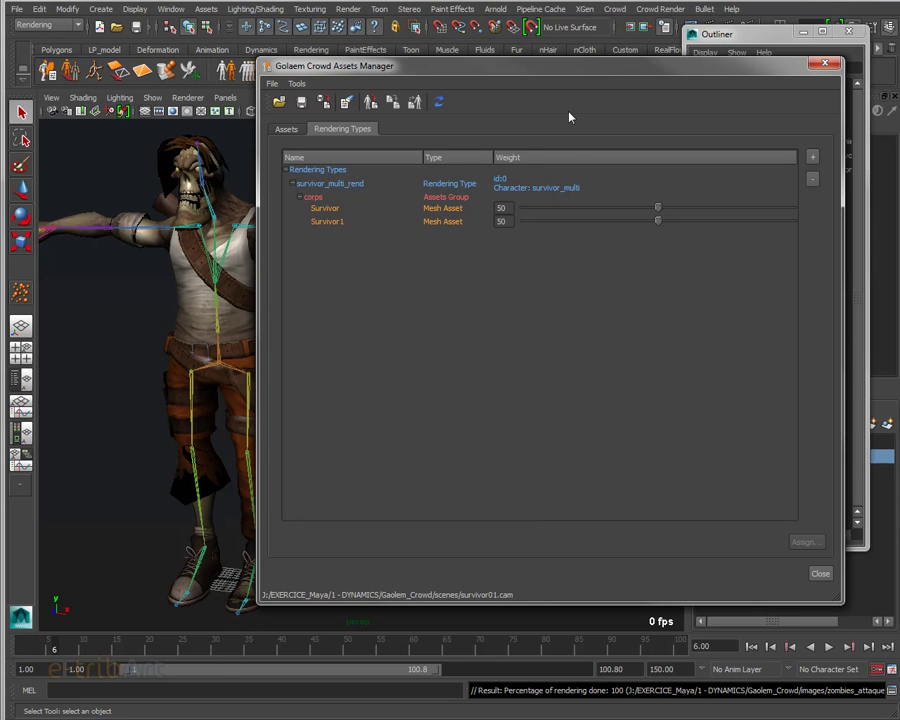
left_click(286, 129)
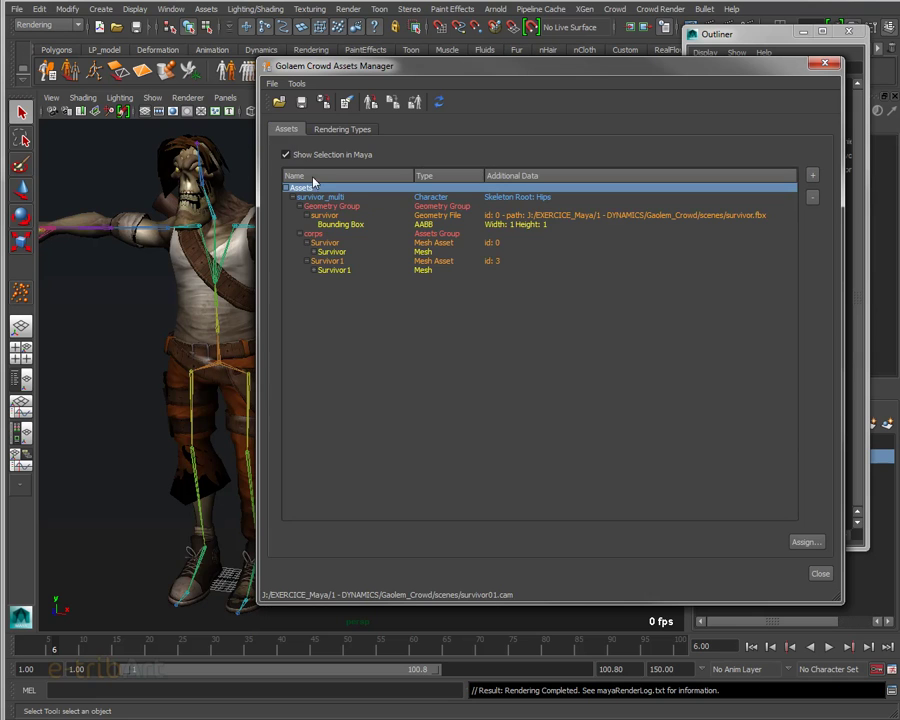
left_click(362, 224)
left_click_drag(445, 62, 480, 185)
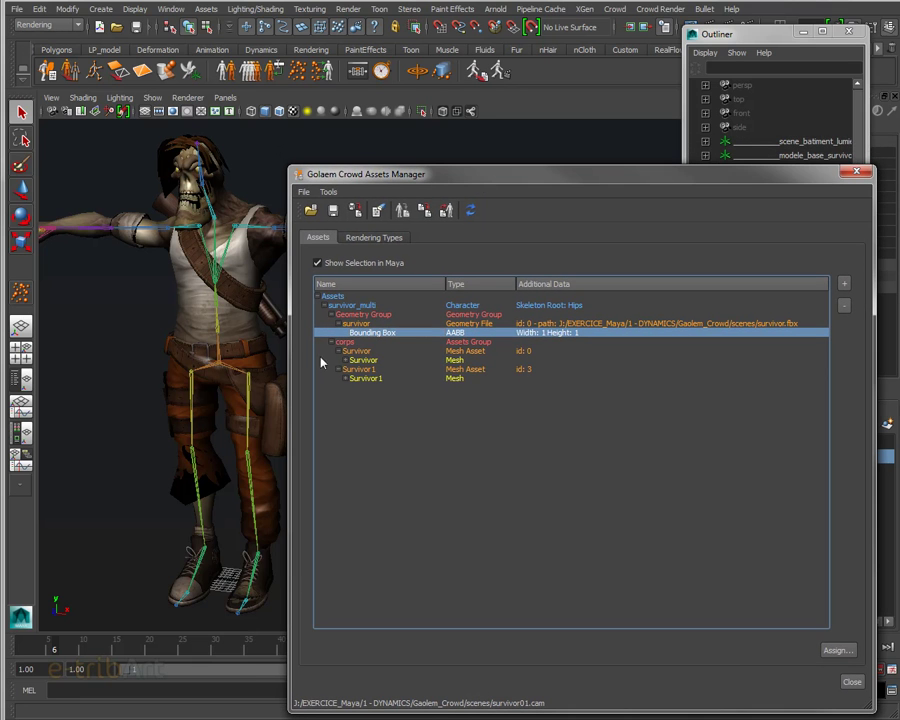
left_click_drag(532, 177, 531, 457)
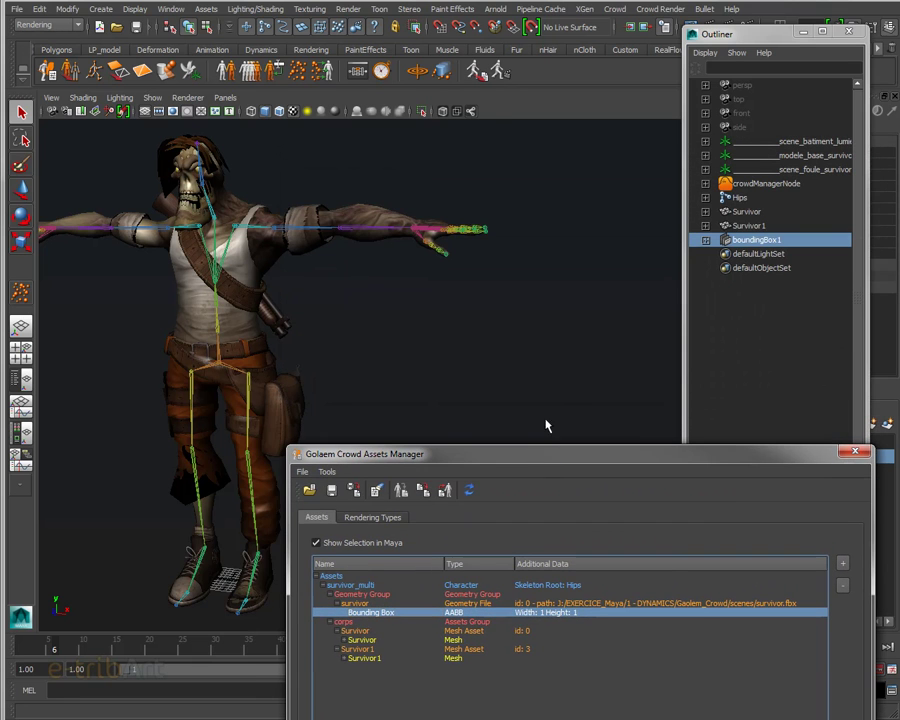
left_click(745, 248)
mouse_move(480, 336)
left_mouse_down("alt")
mouse_move(447, 360)
mouse_move(478, 350)
left_mouse_up("alt")
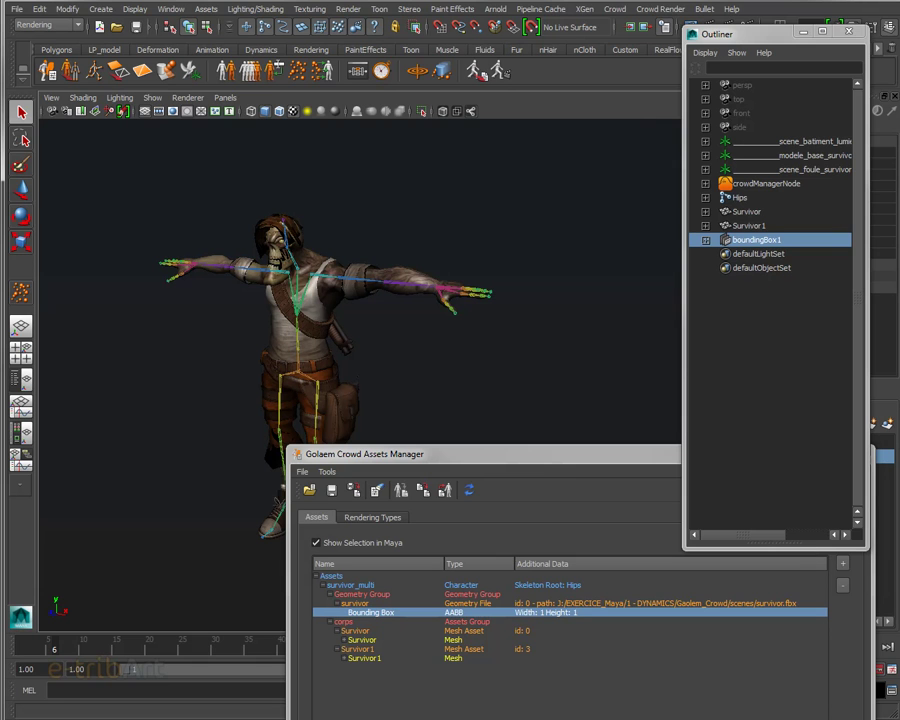
- Set boundingBox1's Width and Height to 240 in the Attribute Editor
key("ctrl+a")
left_click_drag(498, 12, 450, 50)
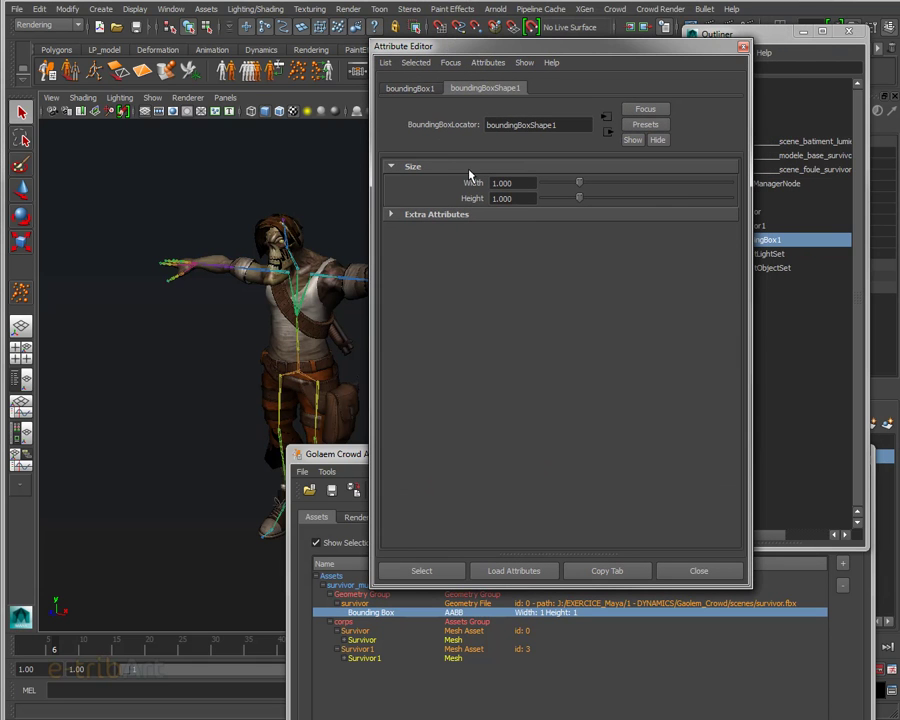
left_click(505, 183)
type("240")
key("Return")
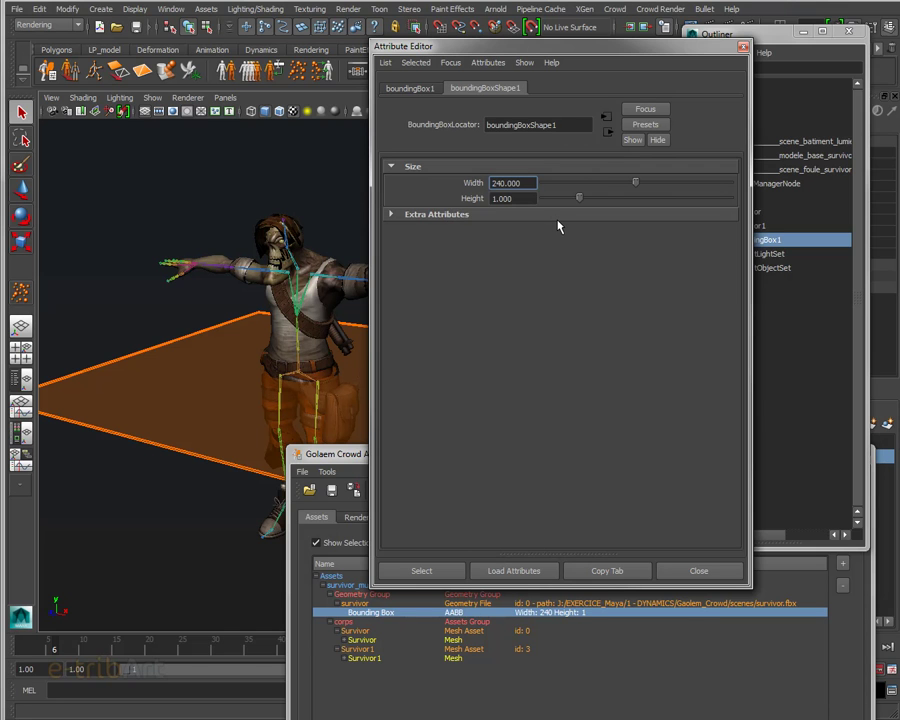
left_click(517, 198)
type("240")
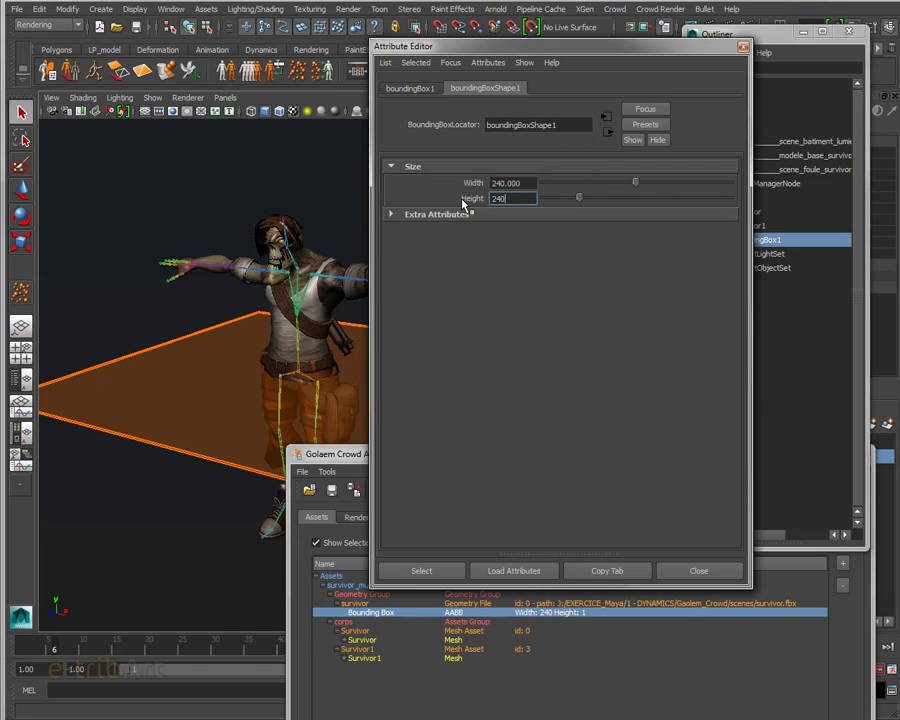
key("Return")
key("ctrl+a")
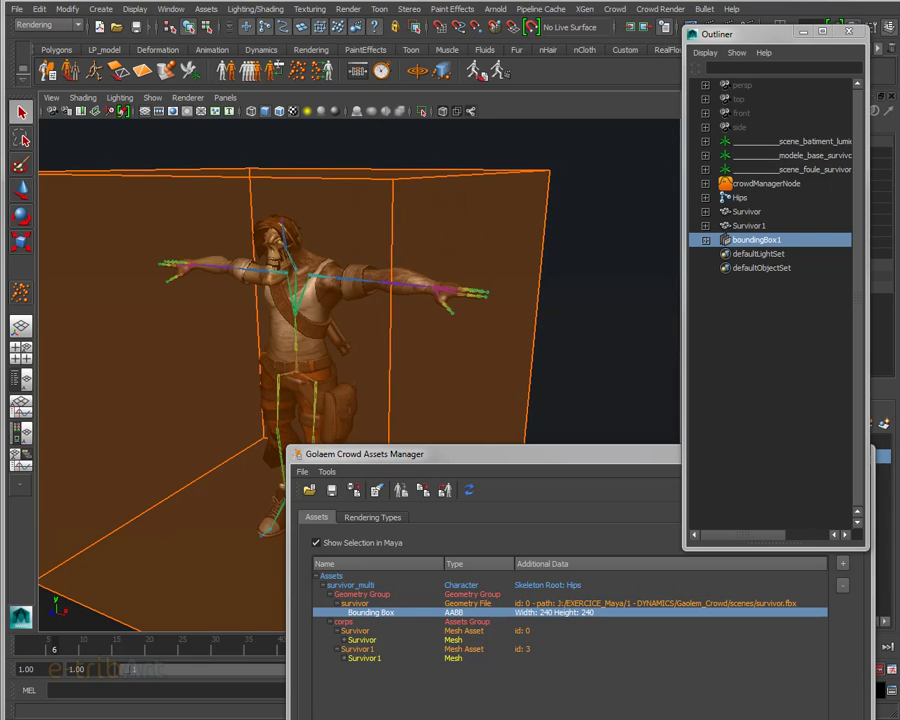
mouse_move(428, 335)
left_mouse_down("alt")
mouse_move(585, 305)
mouse_move(426, 327)
mouse_move(408, 340)
left_mouse_up("alt")
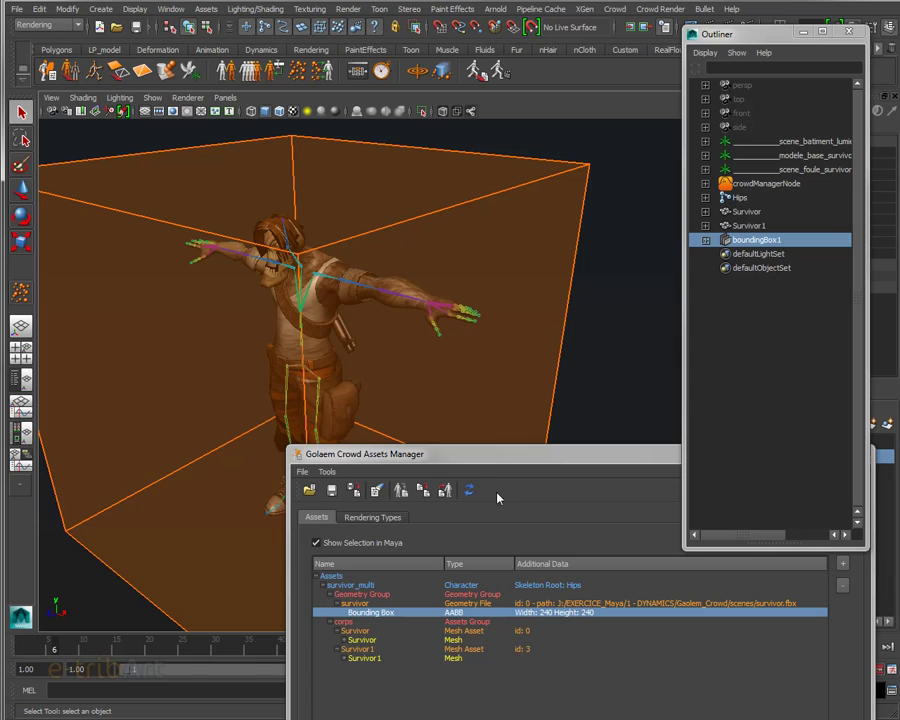
left_click_drag(505, 466, 530, 118)
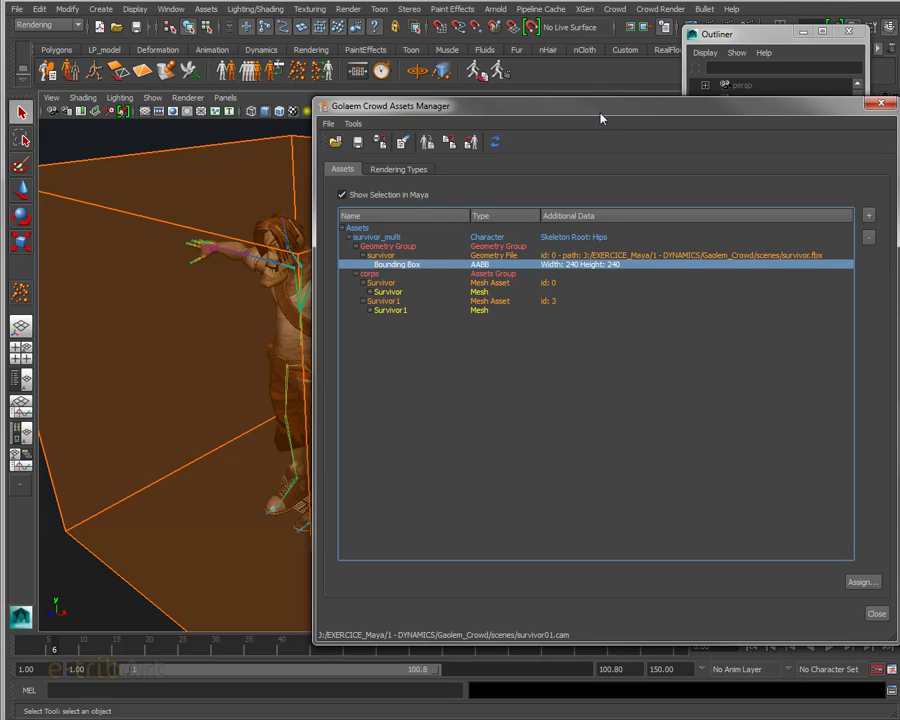
- Save the survivor character with its 240×240 box and close the Assets Manager
left_click_drag(601, 119, 588, 110)
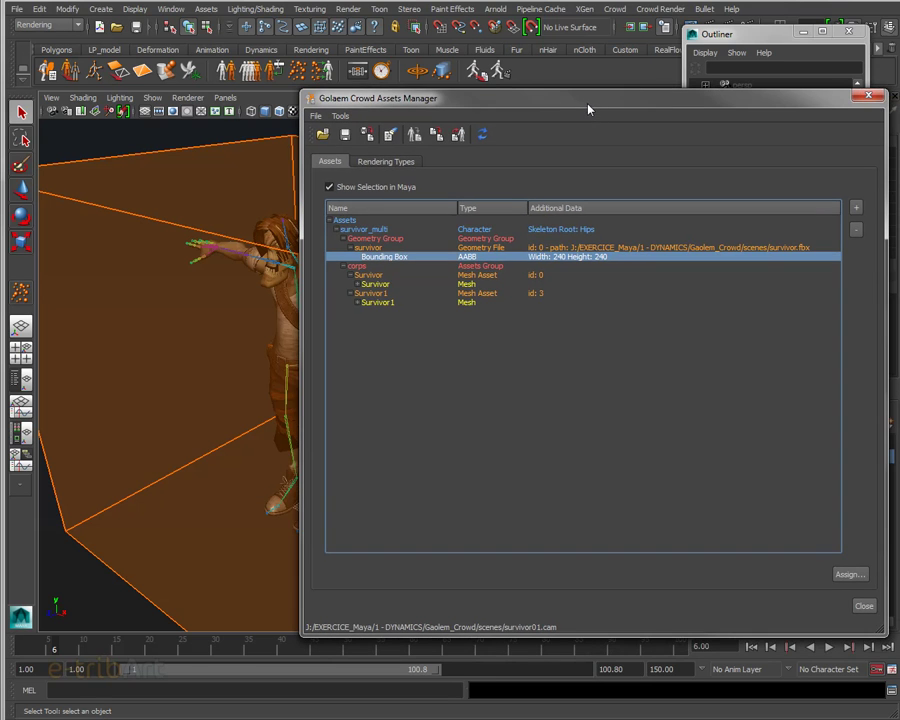
left_click(345, 138)
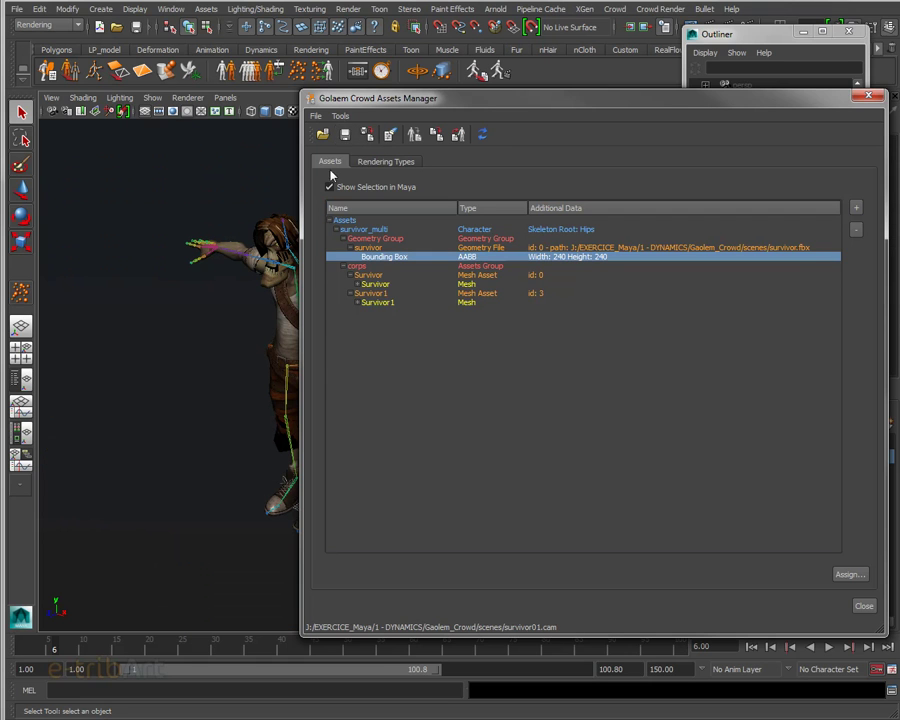
mouse_move(357, 98)
left_mouse_down()
mouse_move(379, 122)
mouse_move(361, 107)
mouse_move(407, 117)
mouse_move(333, 107)
left_mouse_up()
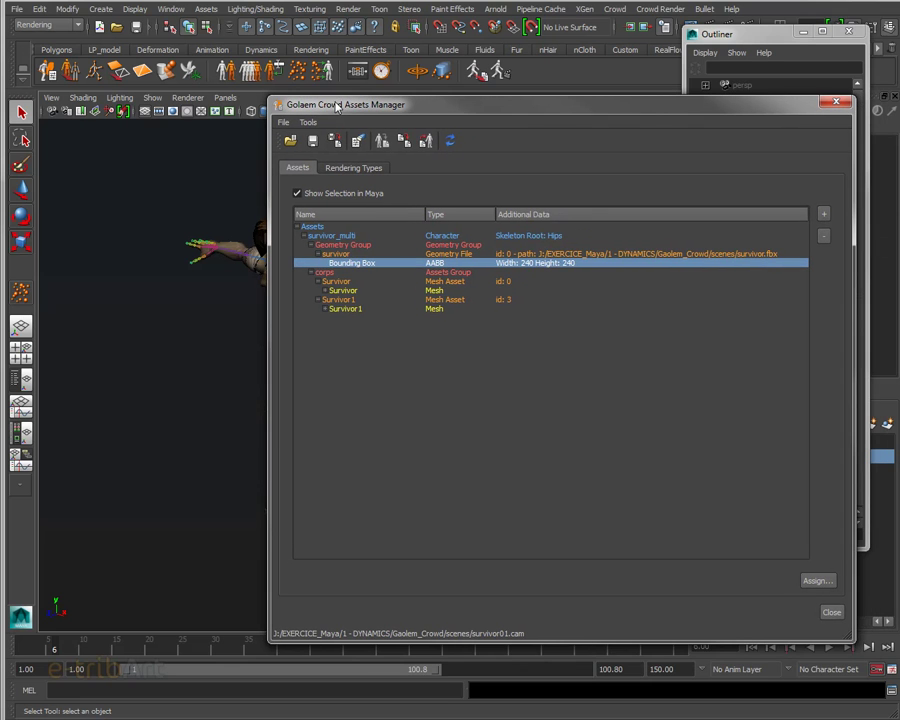
left_click(834, 106)
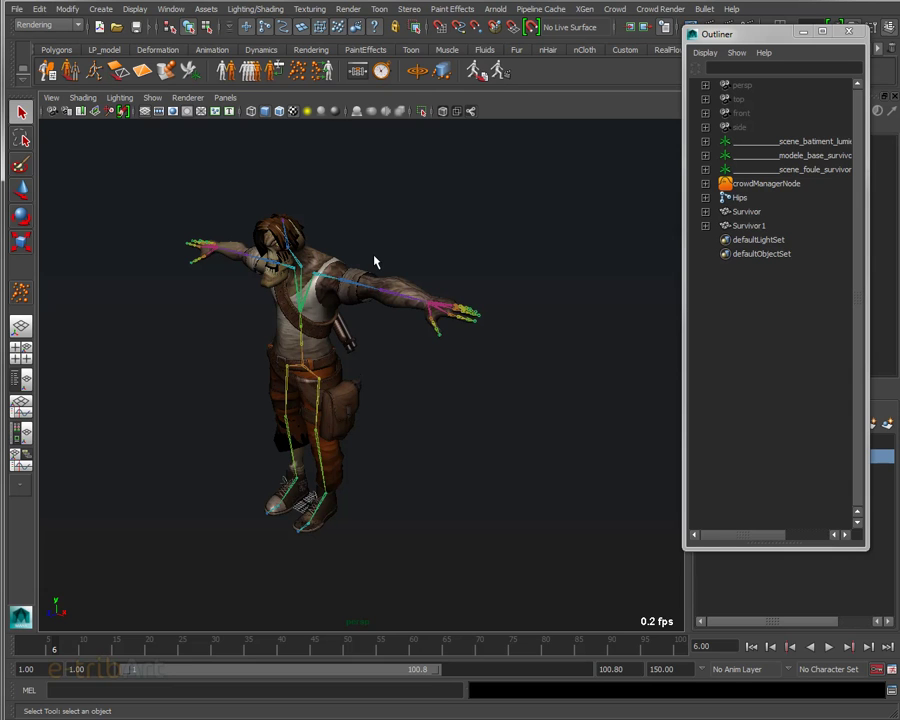
- Open survivor_foule03.mb without saving the current scene
left_click(19, 17)
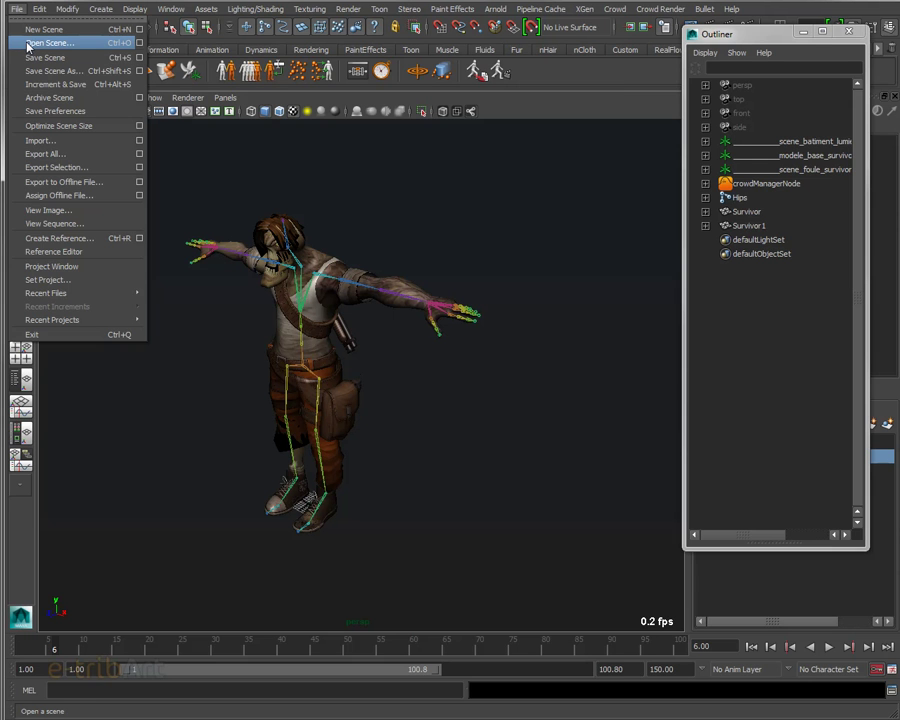
left_click(29, 44)
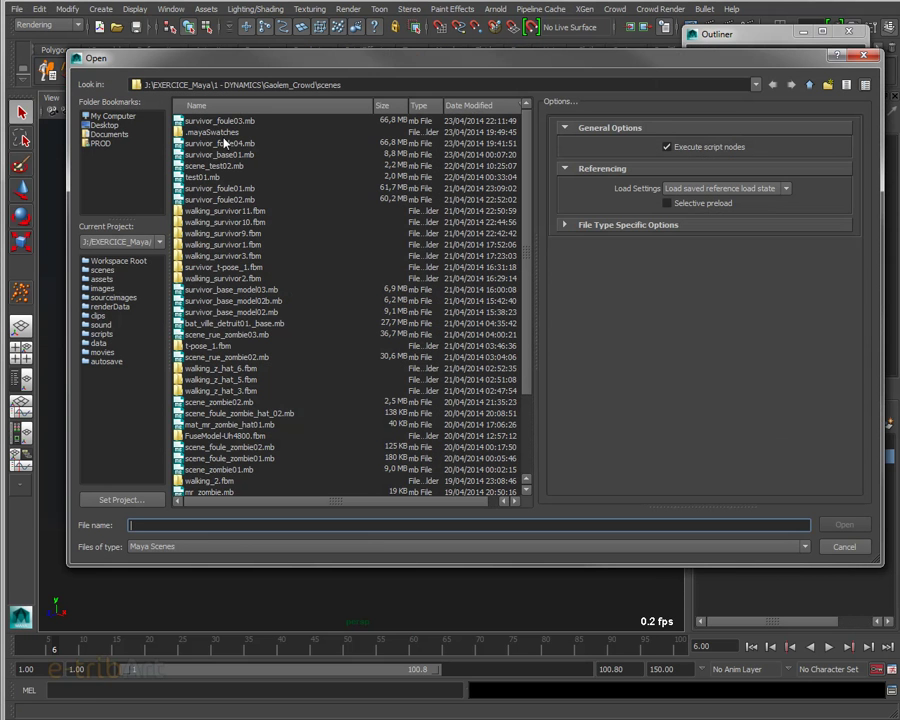
left_click(230, 121)
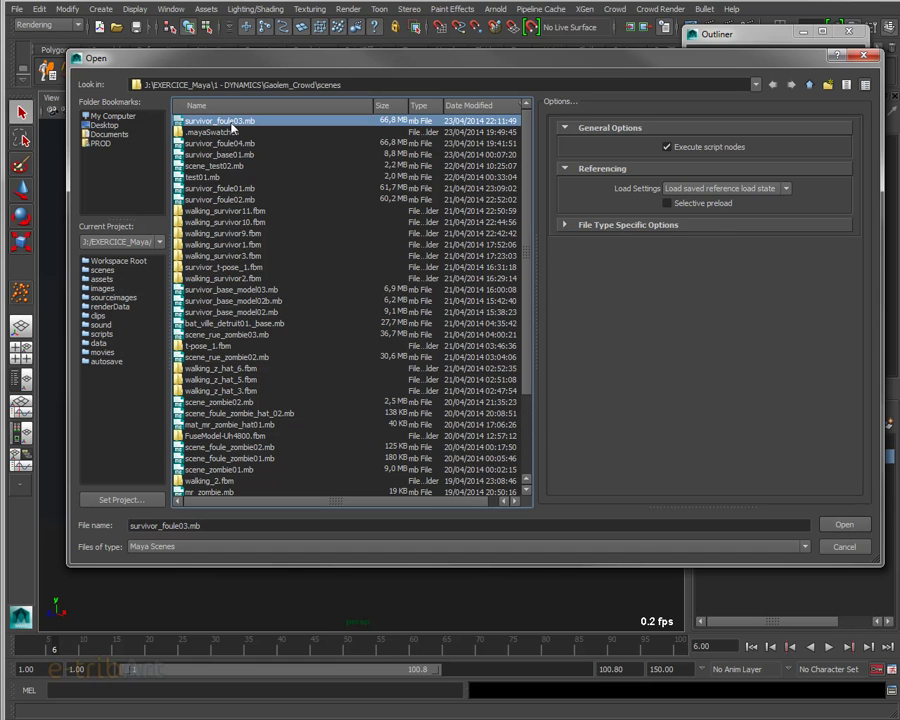
double_click(230, 121)
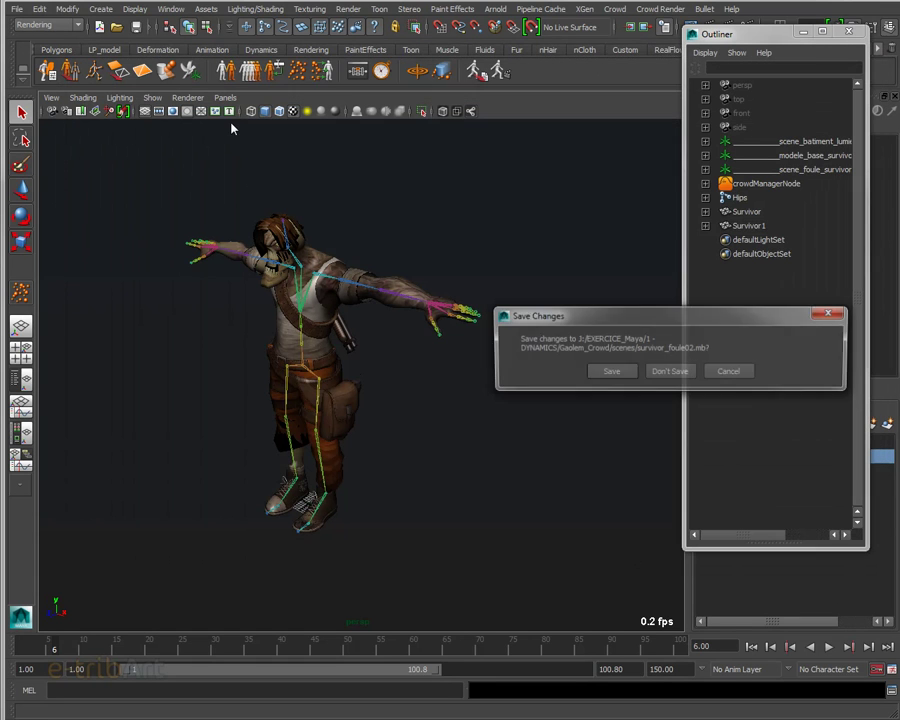
left_click(673, 372)
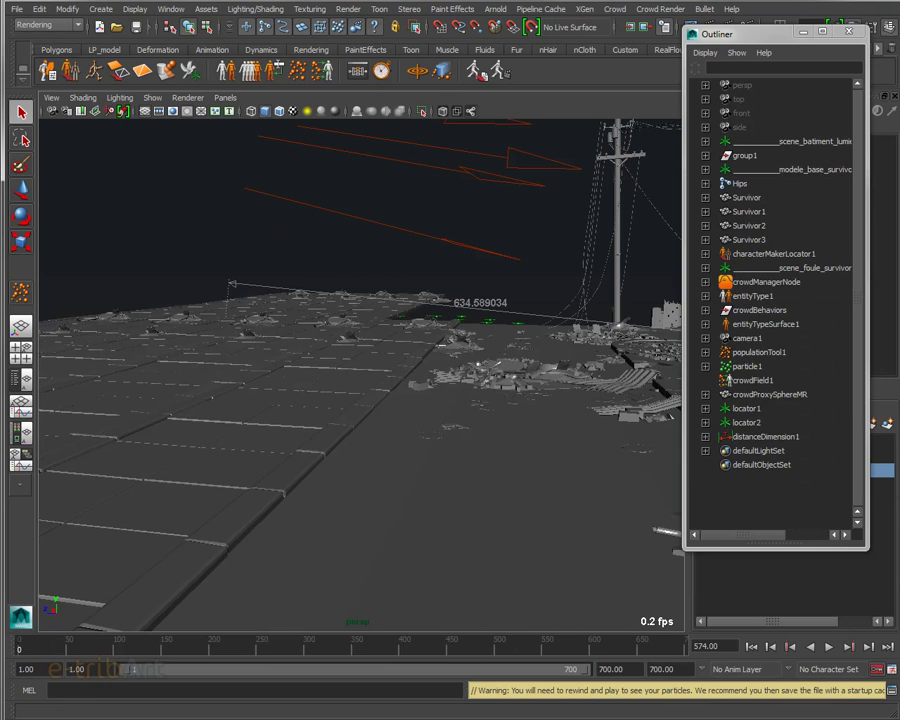
- Delete entityType1, populationTool1, particle1, crowdField1, crowdProxySphereMR, locators and distanceDimension1
mouse_move(213, 482)
left_mouse_down("alt")
mouse_move(311, 518)
mouse_move(321, 510)
mouse_move(325, 546)
mouse_move(327, 532)
mouse_move(302, 513)
left_mouse_up("alt")
middle_click_drag(297, 504, 297, 490, "alt")
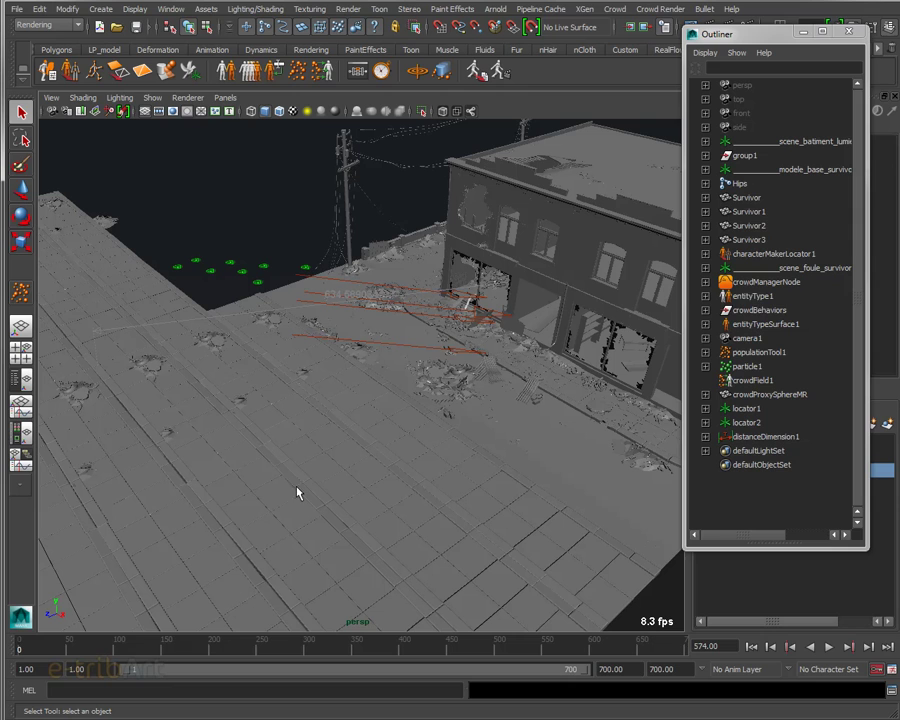
left_click(756, 298)
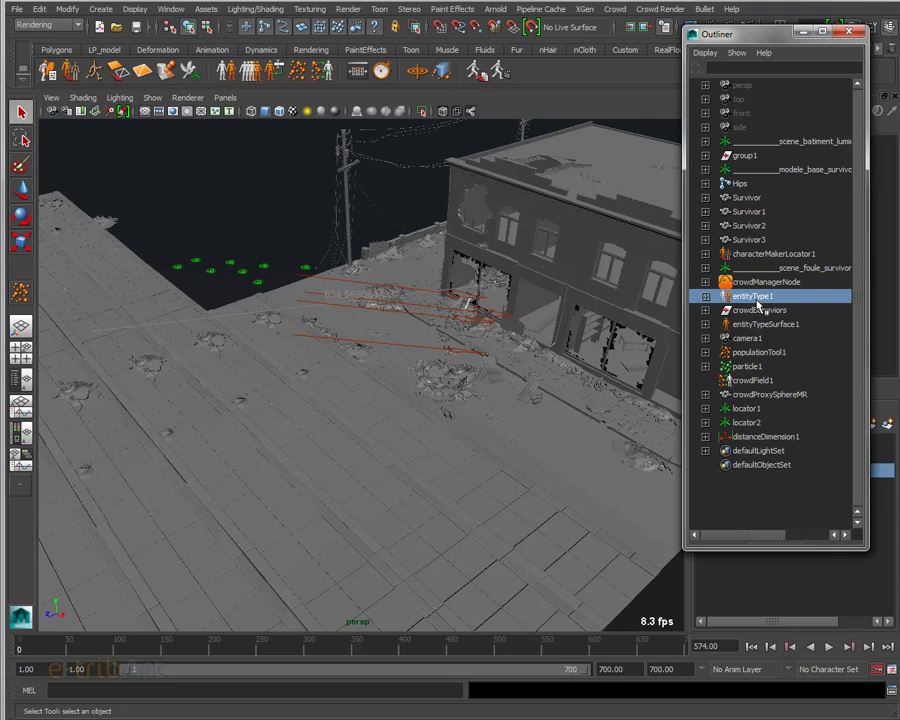
left_click(749, 324, "shift")
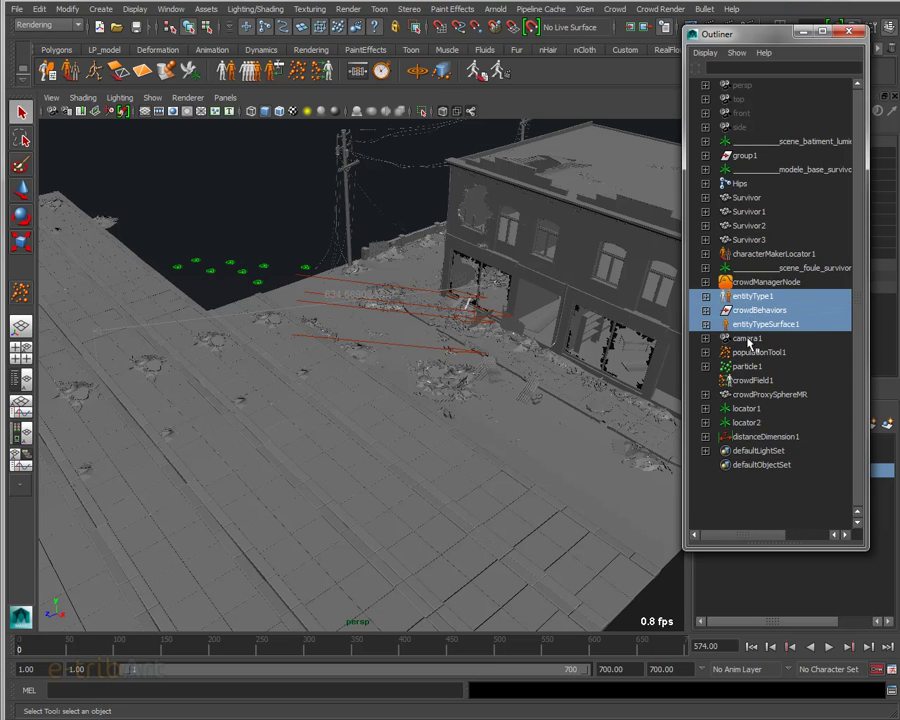
left_click(748, 352, "ctrl")
left_click(750, 367, "ctrl")
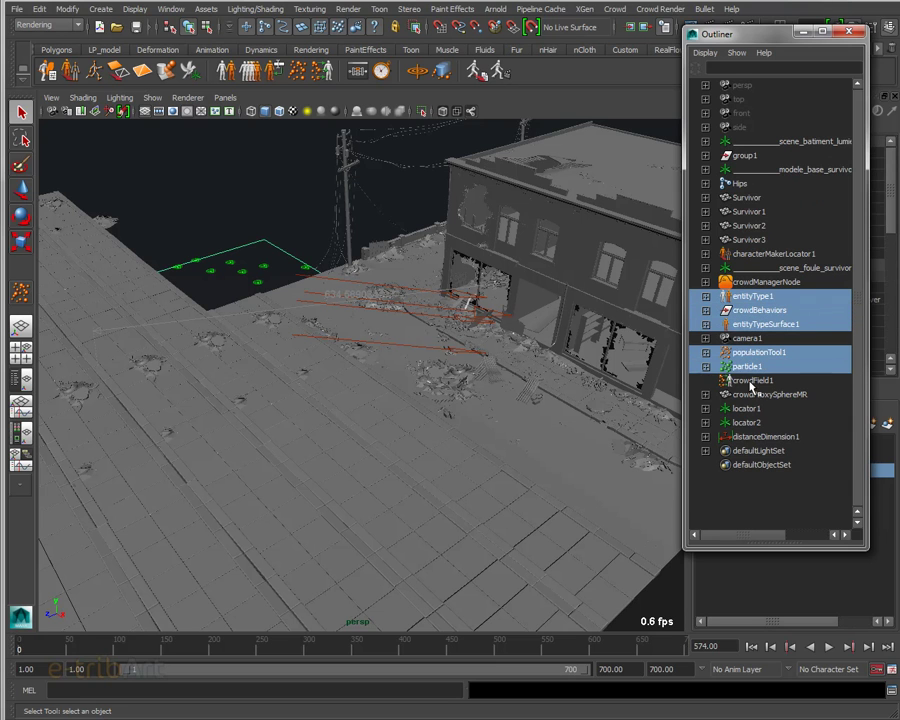
left_click(752, 380, "ctrl")
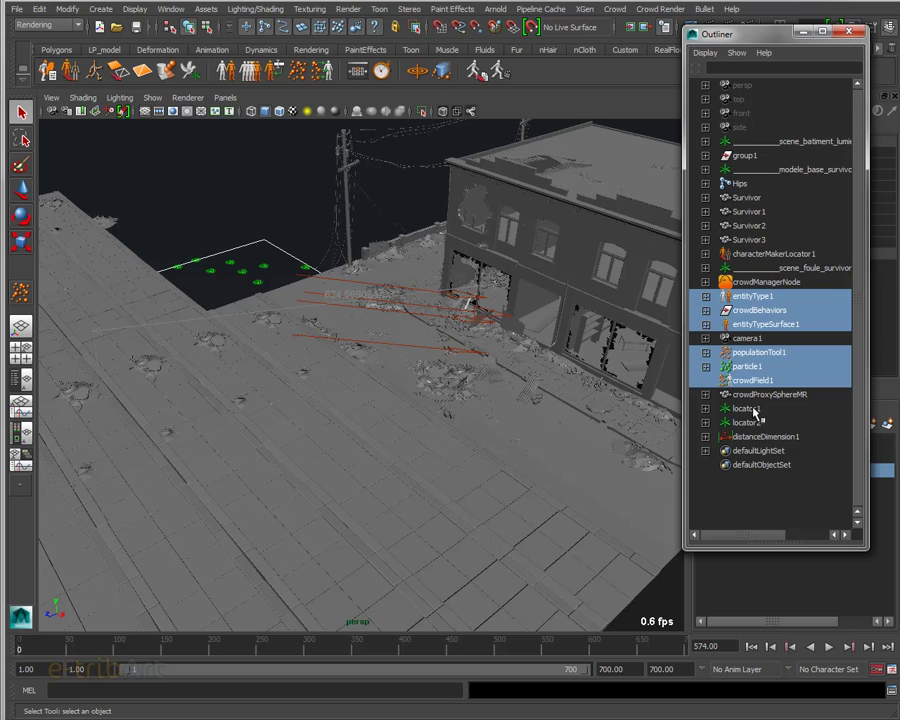
left_click(752, 396, "ctrl")
left_click(753, 409, "ctrl")
left_click(748, 422, "ctrl")
left_click(762, 437, "ctrl")
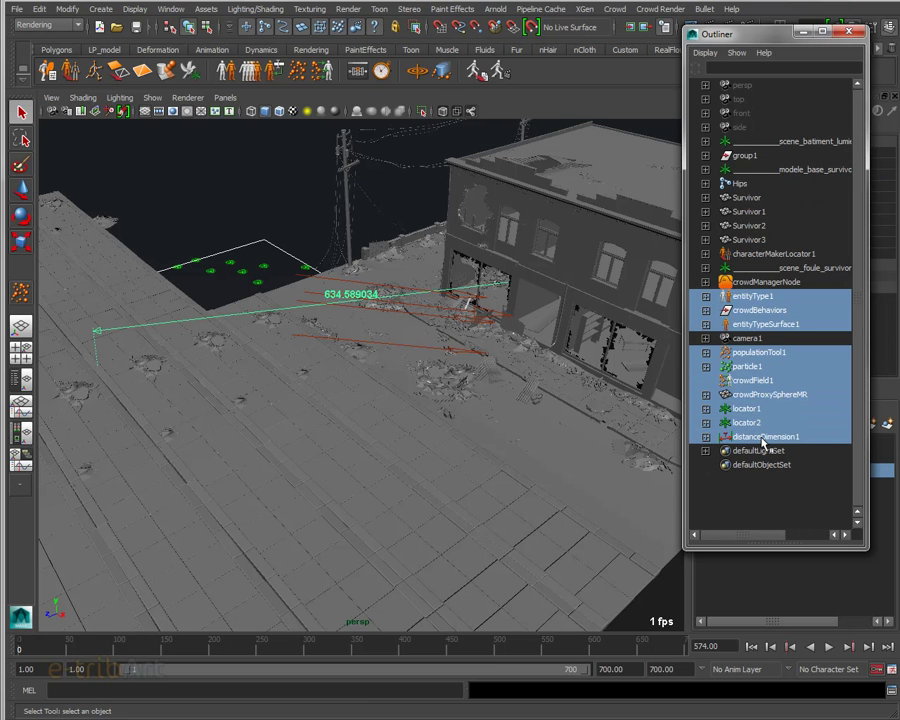
key("Delete")
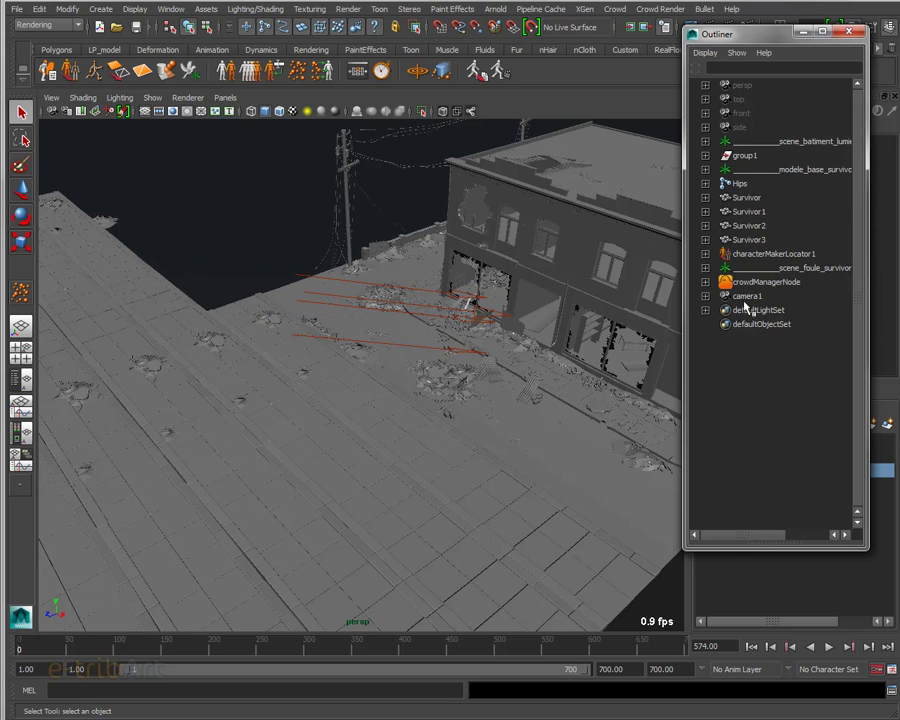
- Check the remaining camera1 and characterMakerLocator1 nodes in the Outliner
left_click(746, 297)
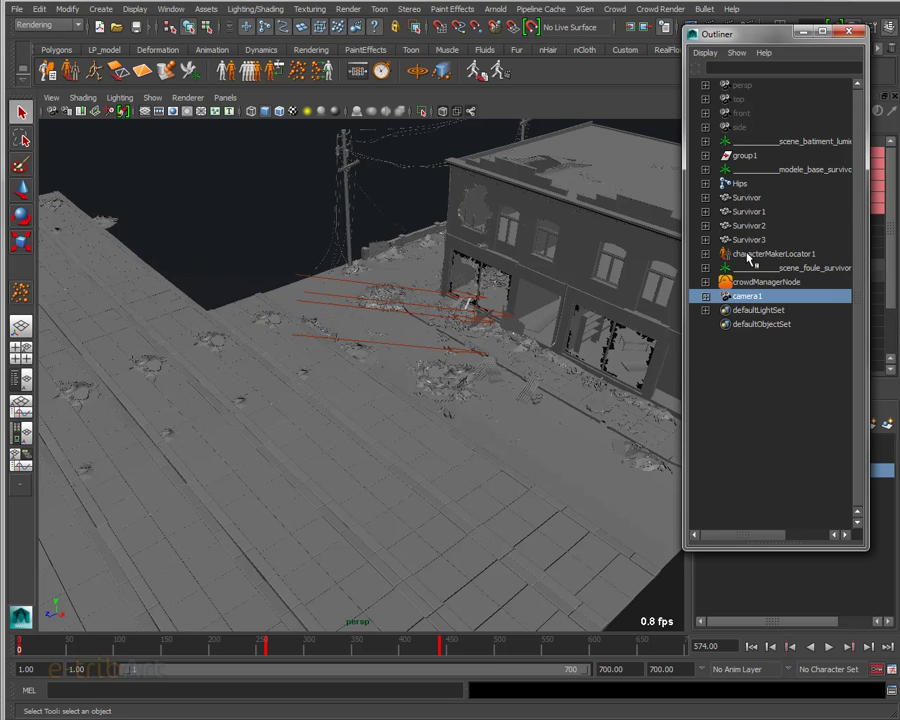
left_click(750, 256)
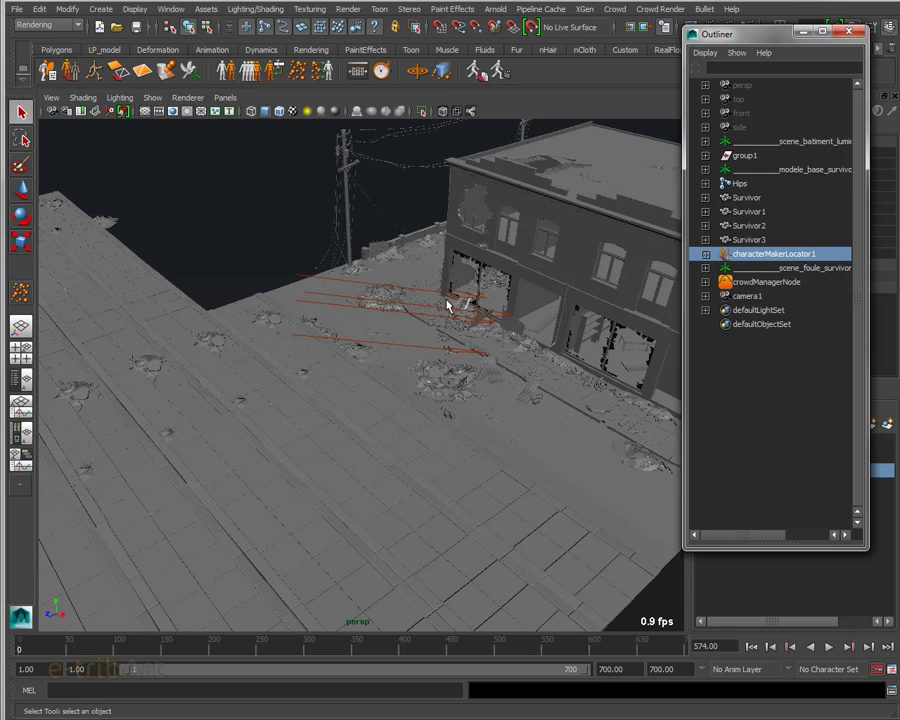
mouse_move(460, 366)
left_mouse_down("alt")
mouse_move(488, 340)
mouse_move(452, 361)
mouse_move(501, 366)
mouse_move(476, 364)
left_mouse_up("alt")
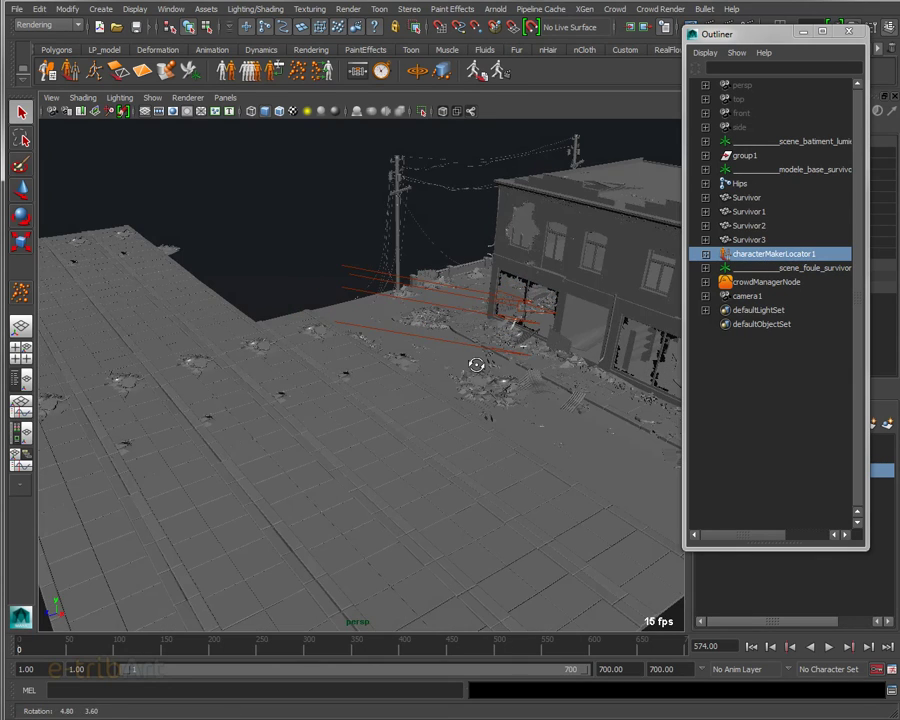
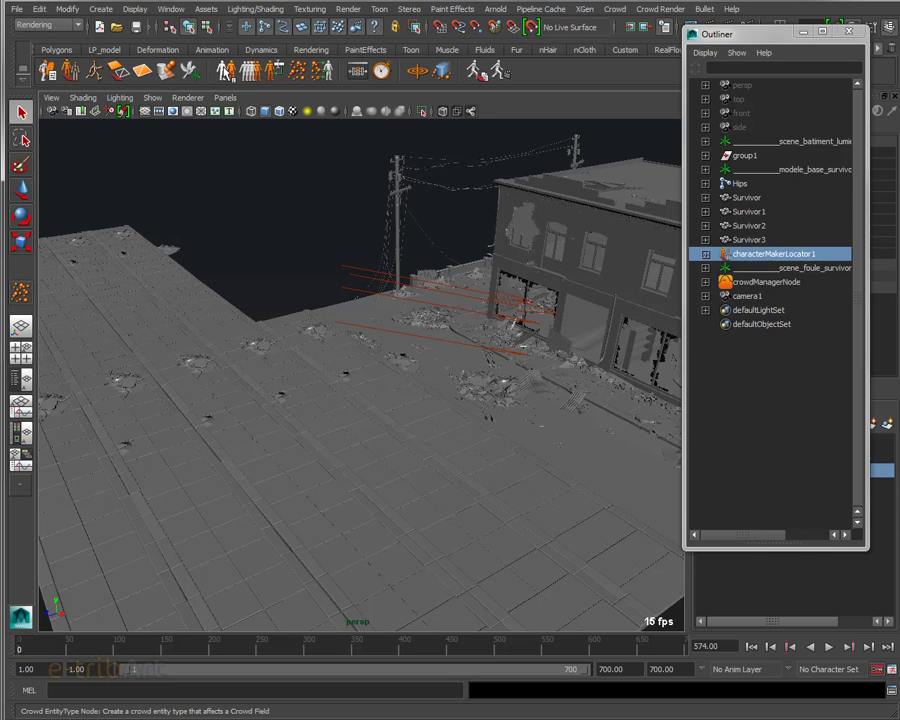
- Create a crowd entity type and load the survivor01.gskm character file
left_click(228, 70)
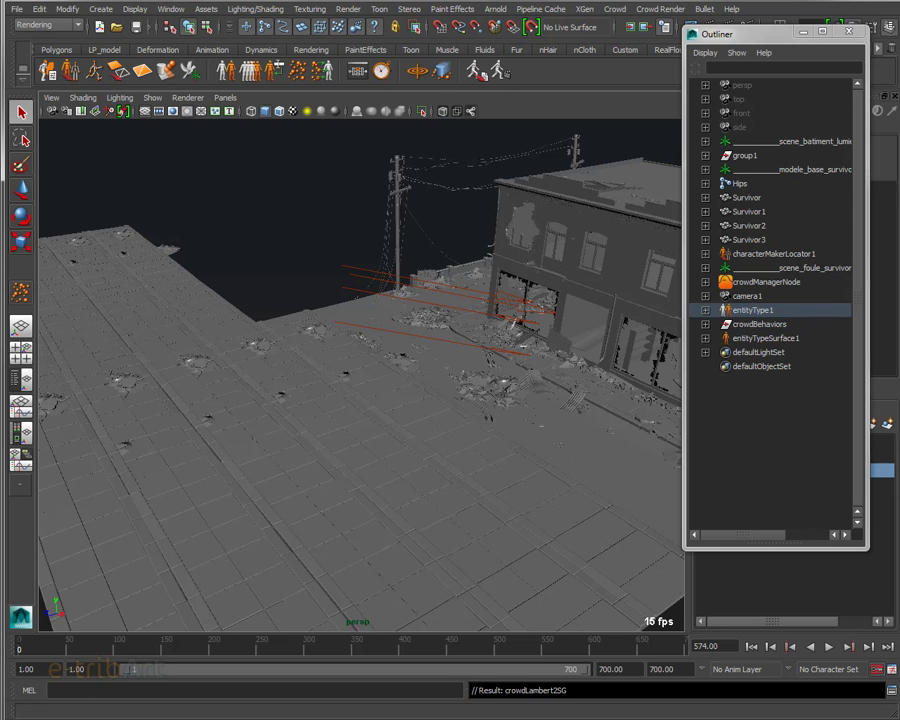
key("ctrl+a")
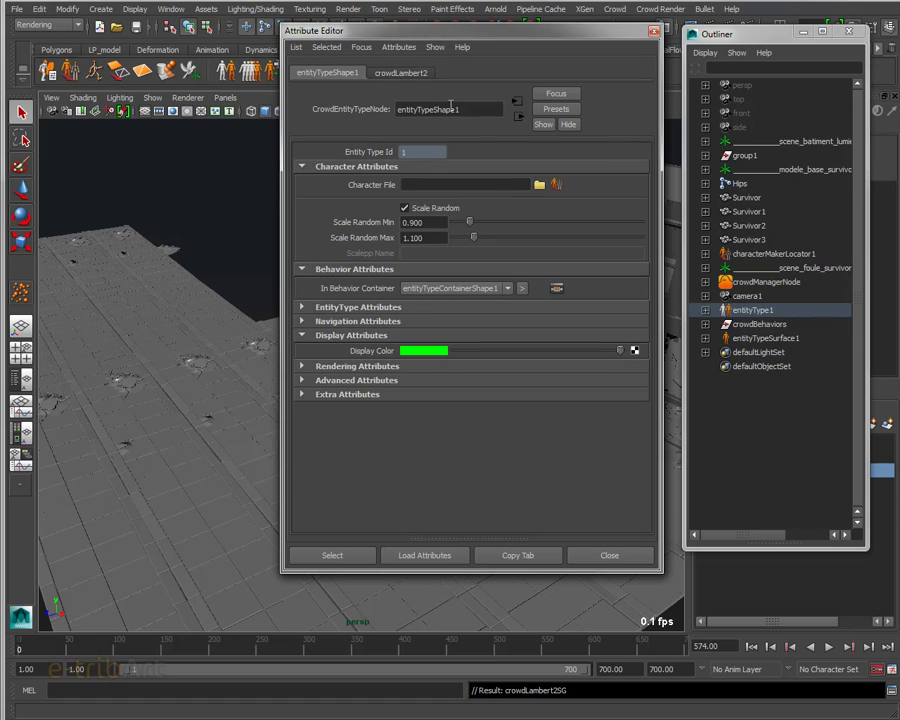
left_click(538, 186)
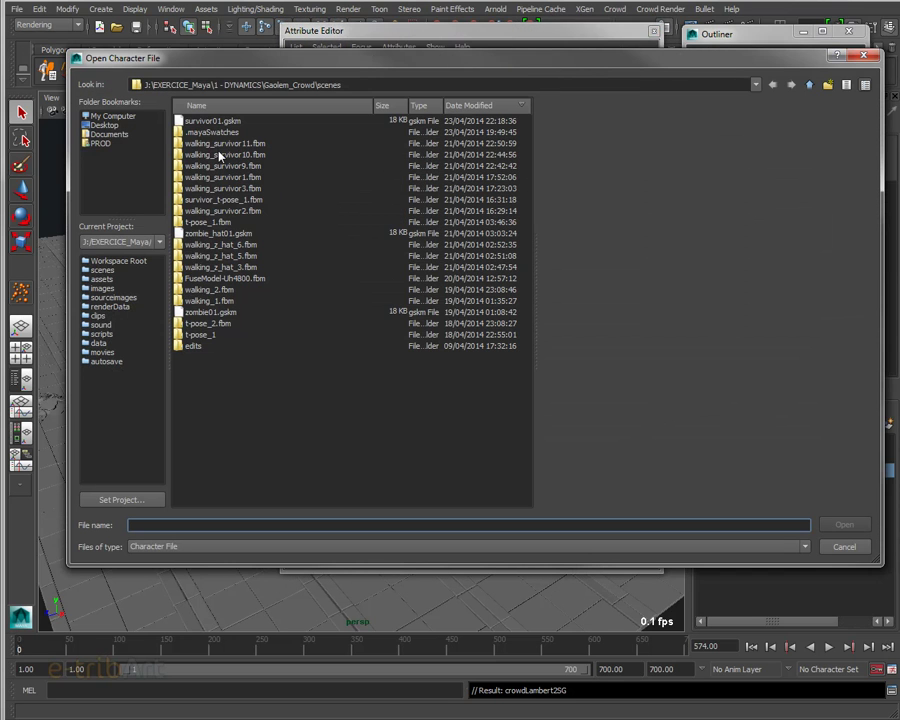
left_click(228, 121)
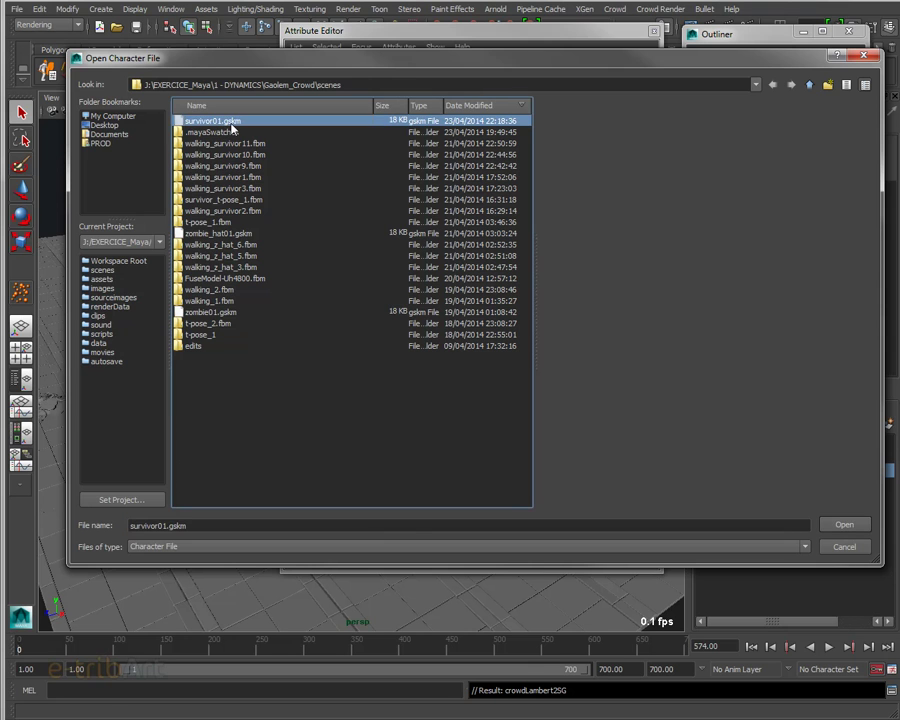
double_click(228, 121)
- Set Scale Random Min and Max both to 0.01, then close the entity type attributes
left_click(436, 222)
left_click_drag(436, 222, 374, 225)
type("0.01")
key("Tab")
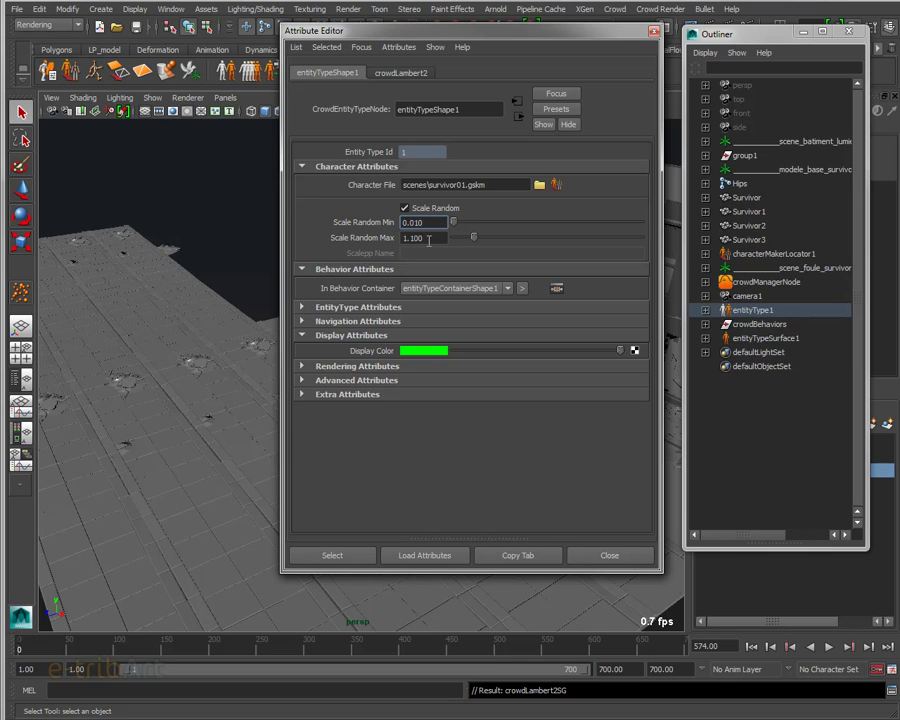
type("0.01")
key("Return")
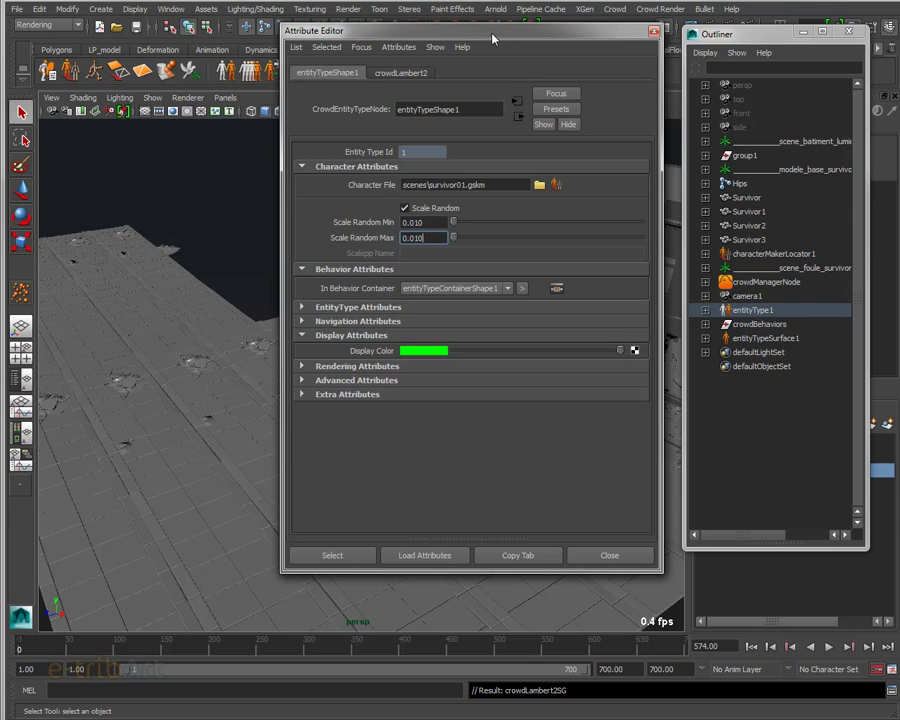
left_click_drag(345, 22, 358, 25)
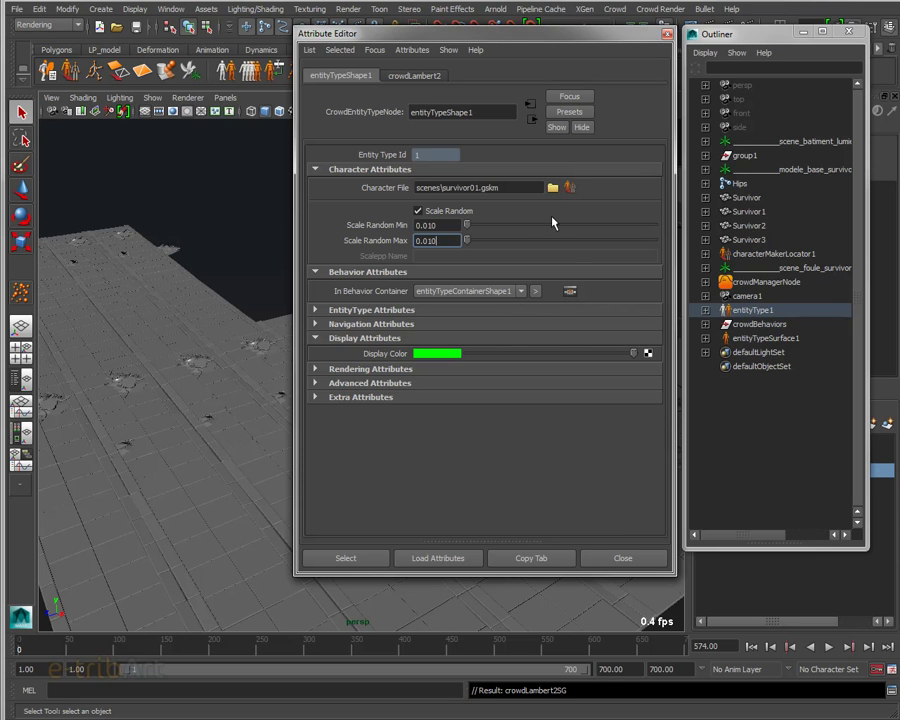
left_click_drag(323, 32, 771, 56)
key("ctrl+a")
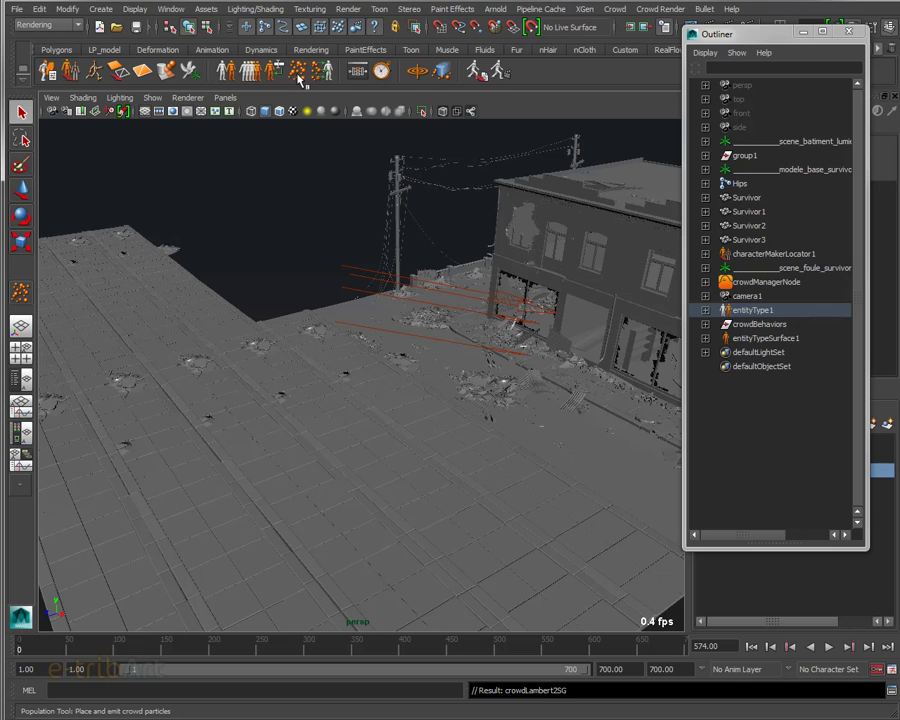
- Place a population locator on the street with the Population Tool
left_click(297, 72)
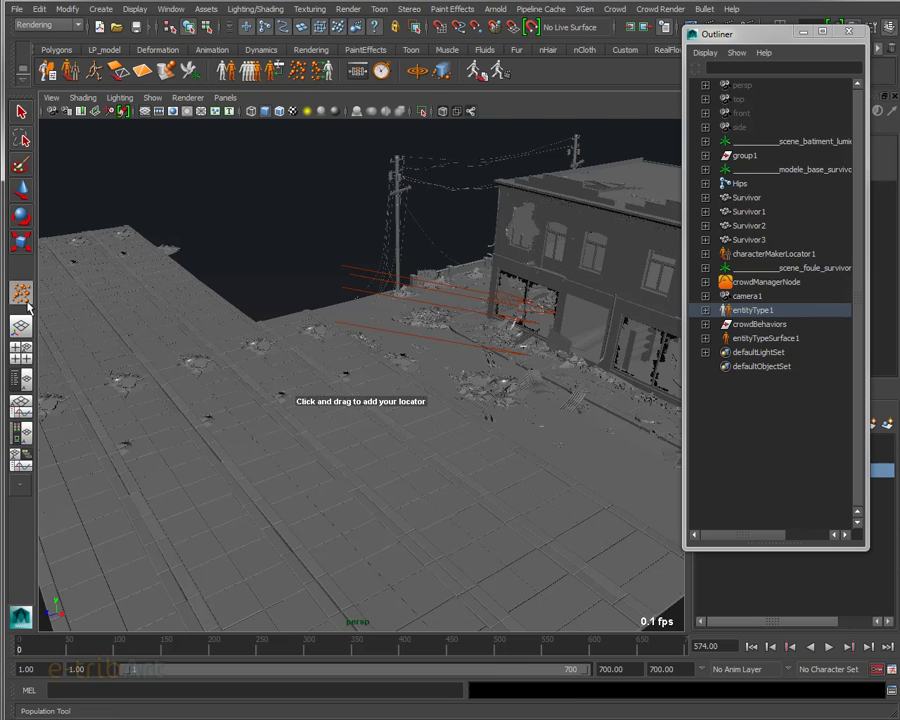
double_click(20, 292)
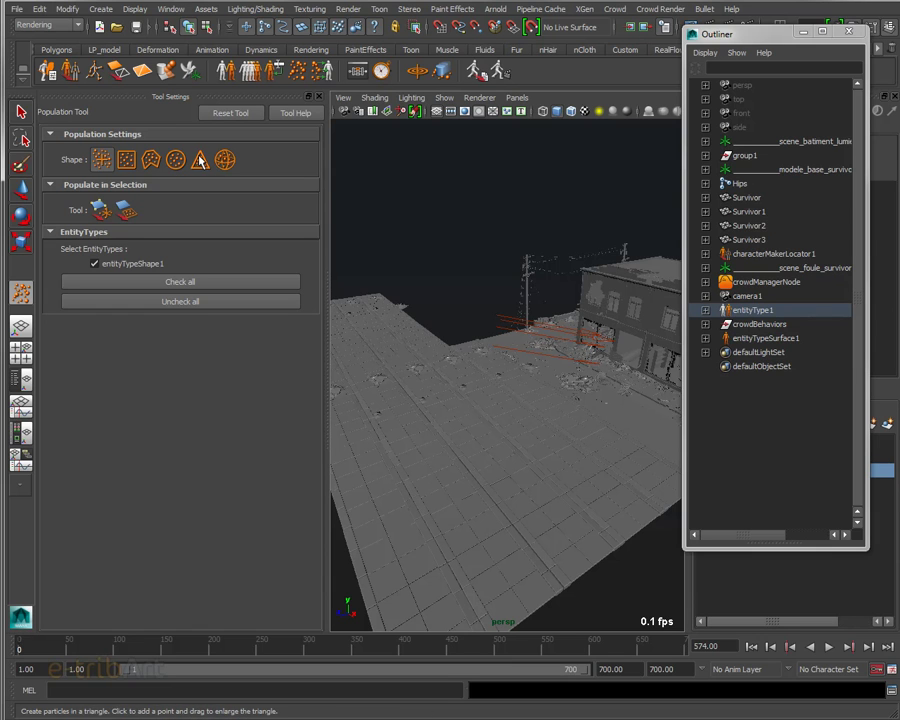
left_click(320, 98)
left_click(340, 432)
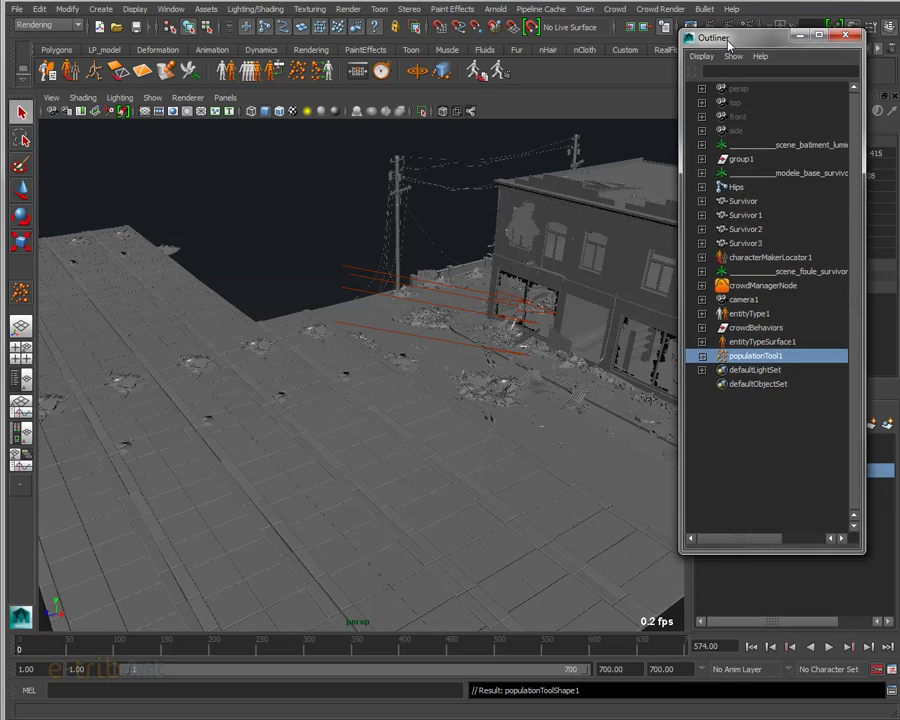
- Close the Outliner and show the population locator's attributes beside the street view
left_click_drag(752, 36, 729, 50)
left_click(826, 46)
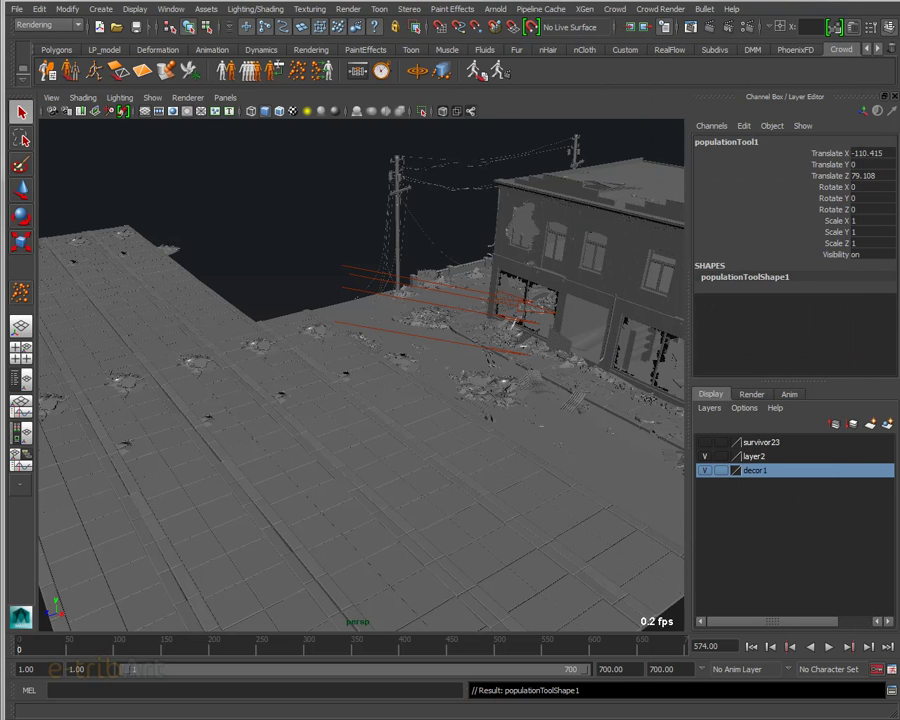
key("ctrl+a")
left_click_drag(770, 34, 690, 36)
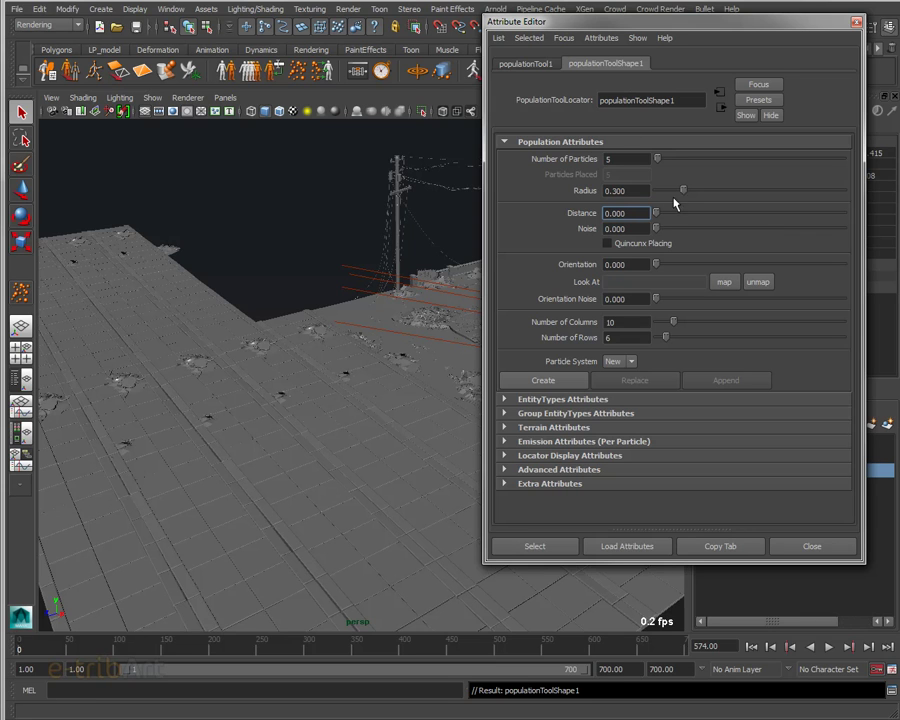
- Set the population Radius to 6
left_click_drag(683, 190, 848, 200)
left_click(627, 191)
double_click(627, 191)
type("6")
key("Return")
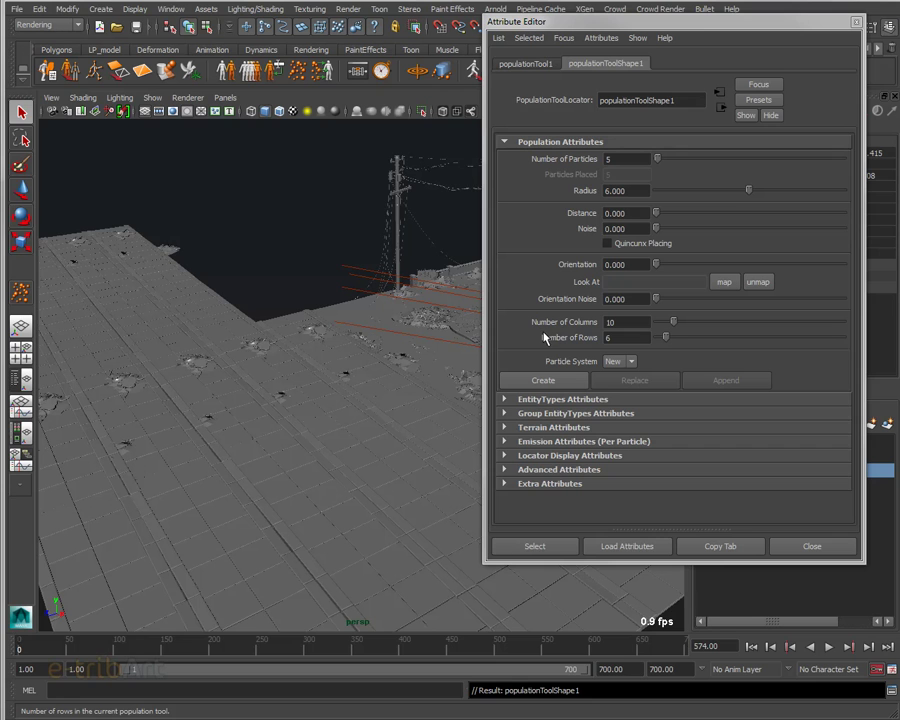
- Raise the population locator slightly and orbit the view to inspect it
key("w")
left_click(344, 334)
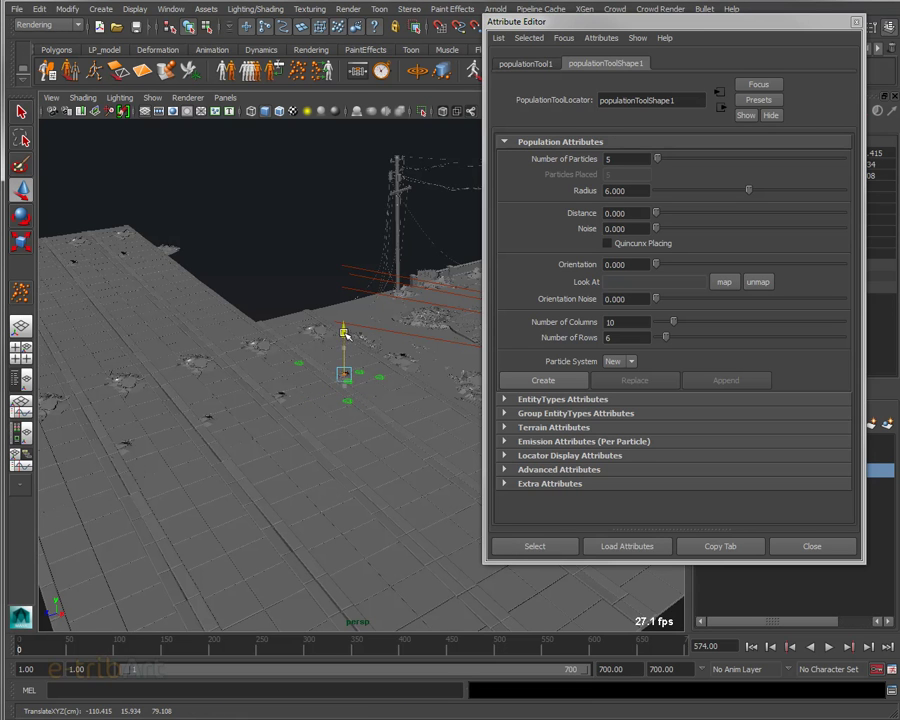
scroll(360, 438, "up", 5)
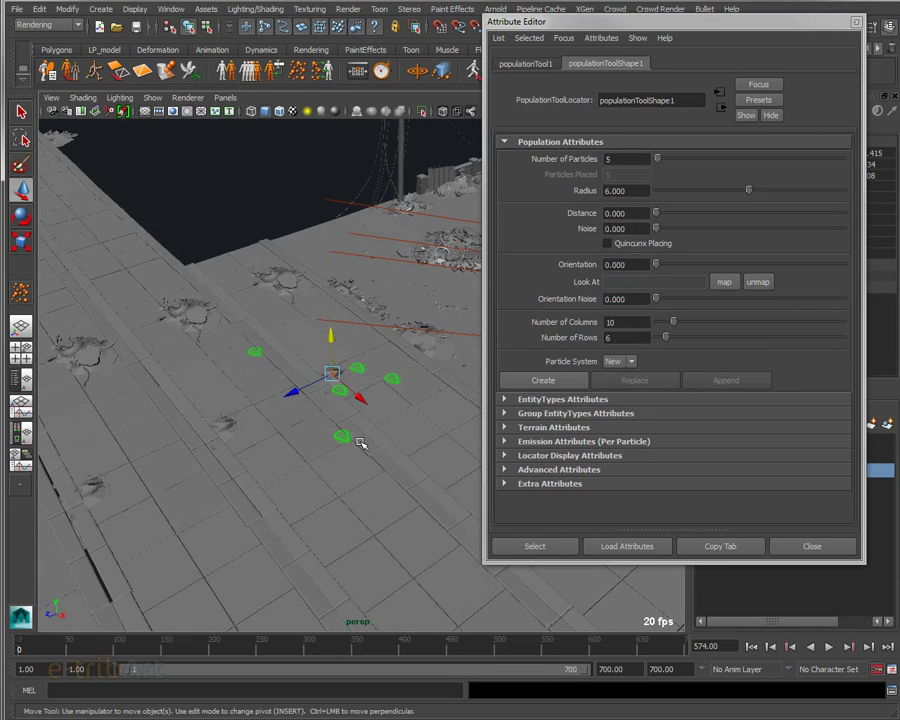
middle_click_drag(360, 443, 318, 426, "alt")
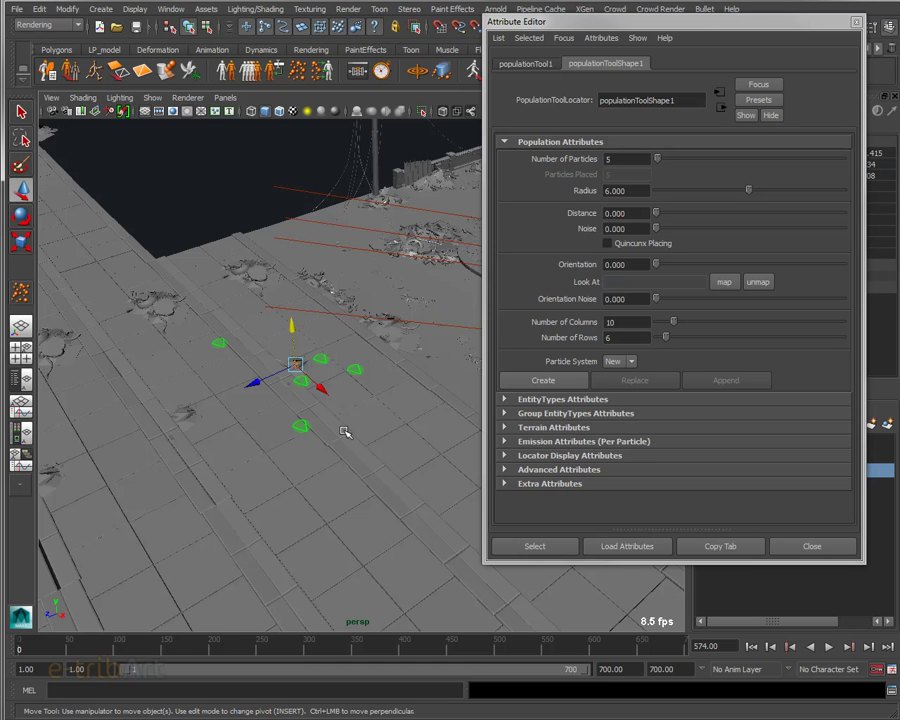
mouse_move(334, 427)
left_mouse_down("alt")
mouse_move(354, 402)
mouse_move(390, 402)
mouse_move(319, 426)
mouse_move(320, 435)
left_mouse_up("alt")
left_click_drag(293, 322, 295, 324)
mouse_move(311, 410)
left_mouse_down("alt")
mouse_move(345, 383)
mouse_move(319, 381)
mouse_move(326, 356)
mouse_move(313, 370)
left_mouse_up("alt")
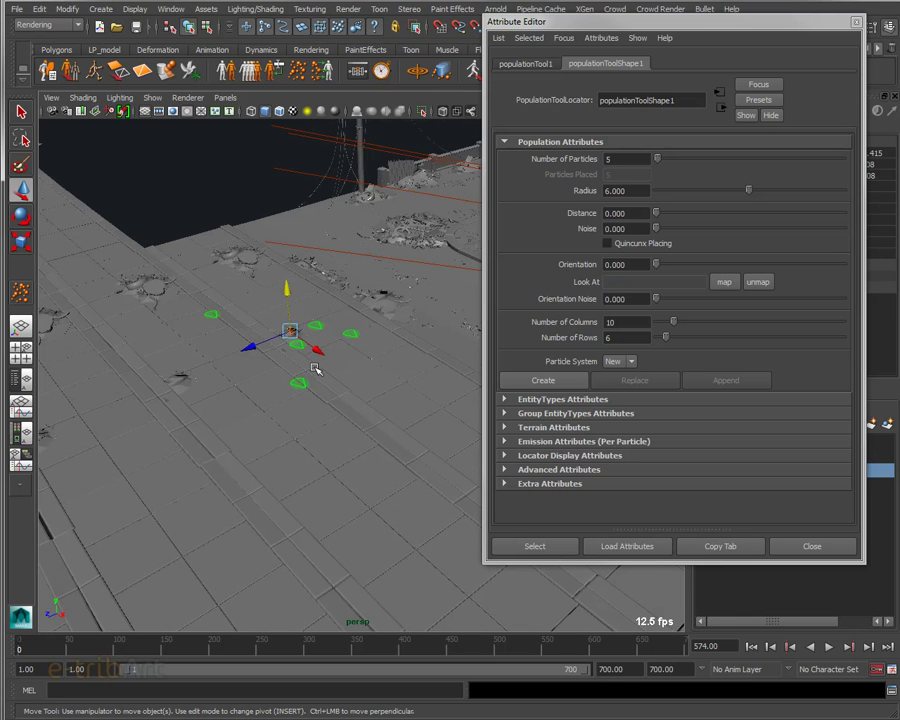
mouse_move(313, 370)
left_mouse_down("alt")
mouse_move(301, 386)
mouse_move(225, 410)
mouse_move(233, 400)
mouse_move(256, 405)
left_mouse_up("alt")
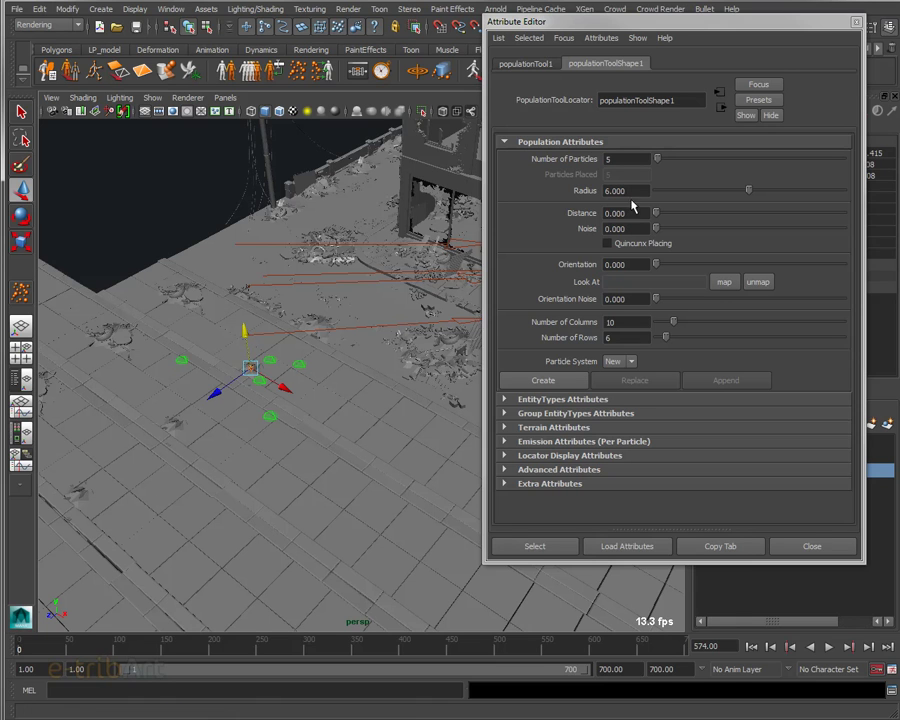
- Set the population to 20 particles and 9 rows, nudging Distance up
left_click(630, 158)
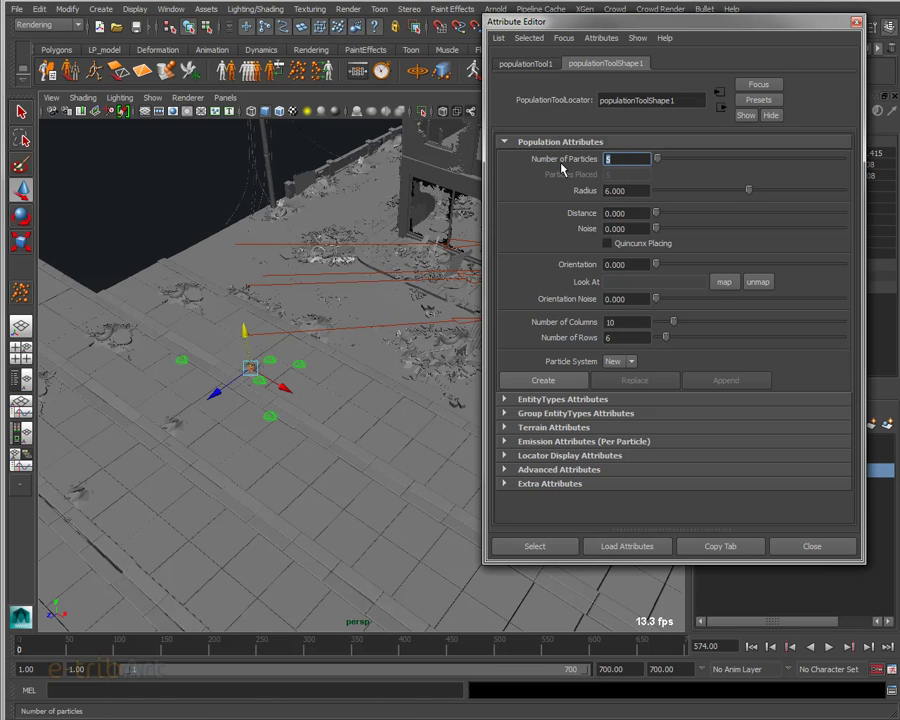
type("20")
key("Return")
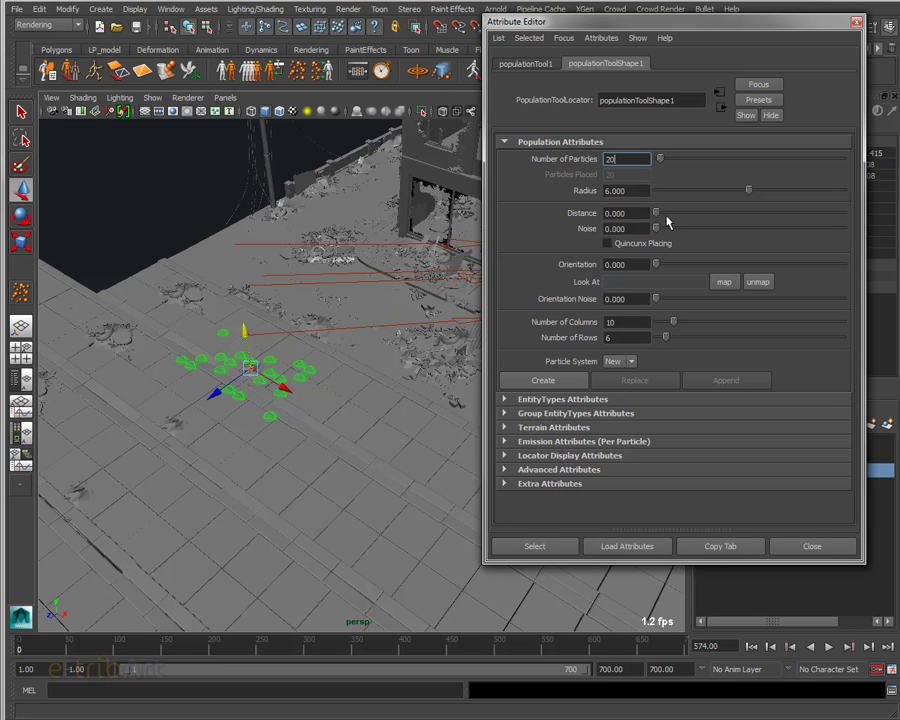
left_click_drag(657, 215, 689, 219)
left_click_drag(657, 339, 670, 338)
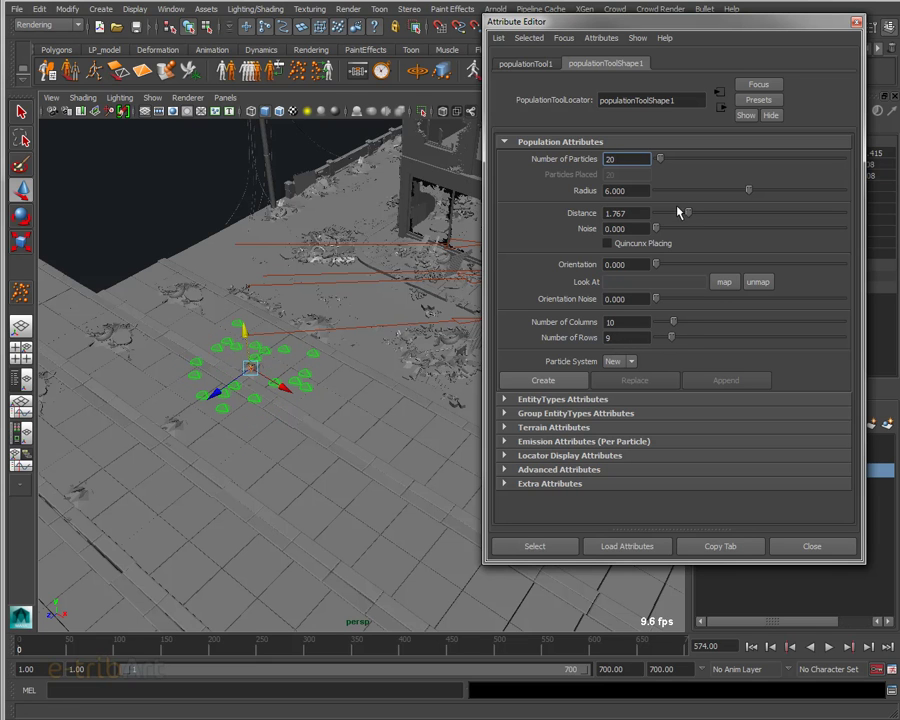
- Tune Distance and Noise, then shrink the Radius to about 3.79
left_click_drag(688, 213, 751, 214)
left_click_drag(664, 229, 694, 230)
mouse_move(745, 193)
left_mouse_down()
mouse_move(833, 208)
mouse_move(815, 211)
left_mouse_up()
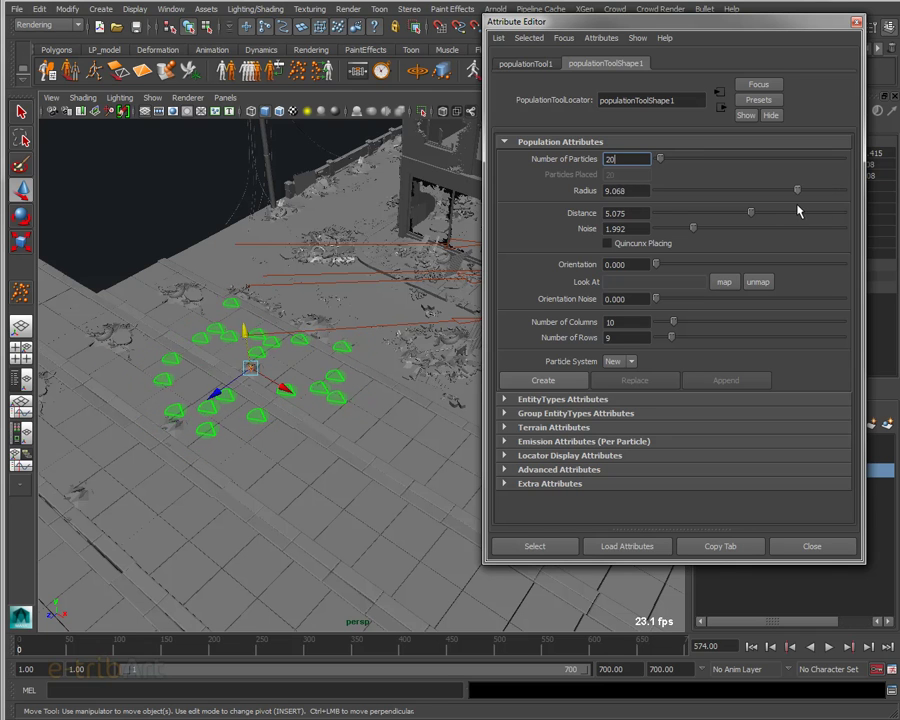
left_click_drag(753, 222, 723, 222)
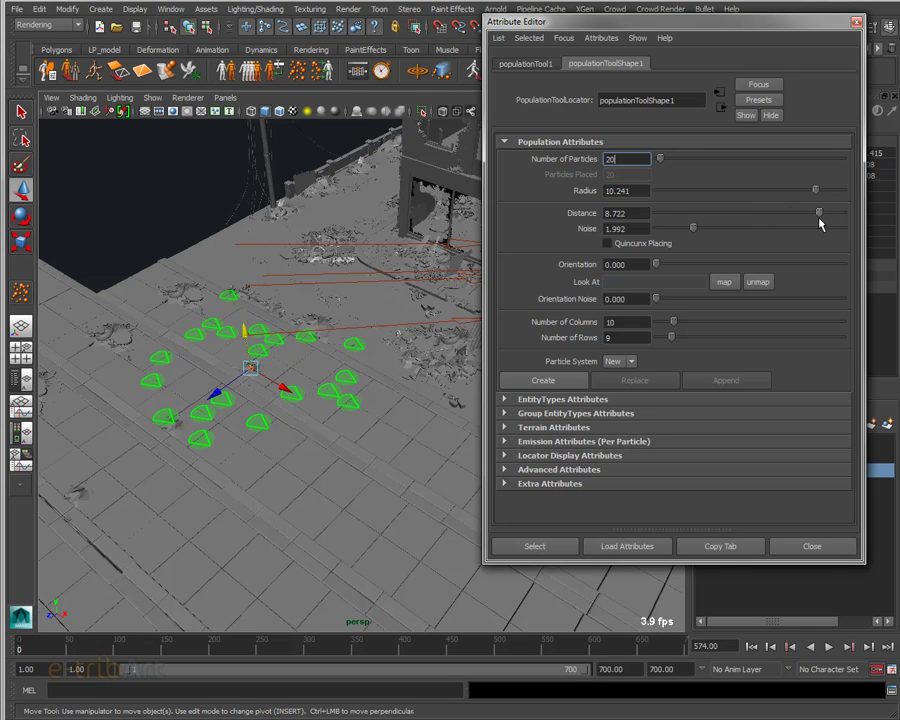
mouse_move(332, 446)
left_mouse_down("alt")
mouse_move(314, 437)
mouse_move(330, 397)
mouse_move(323, 417)
left_mouse_up("alt")
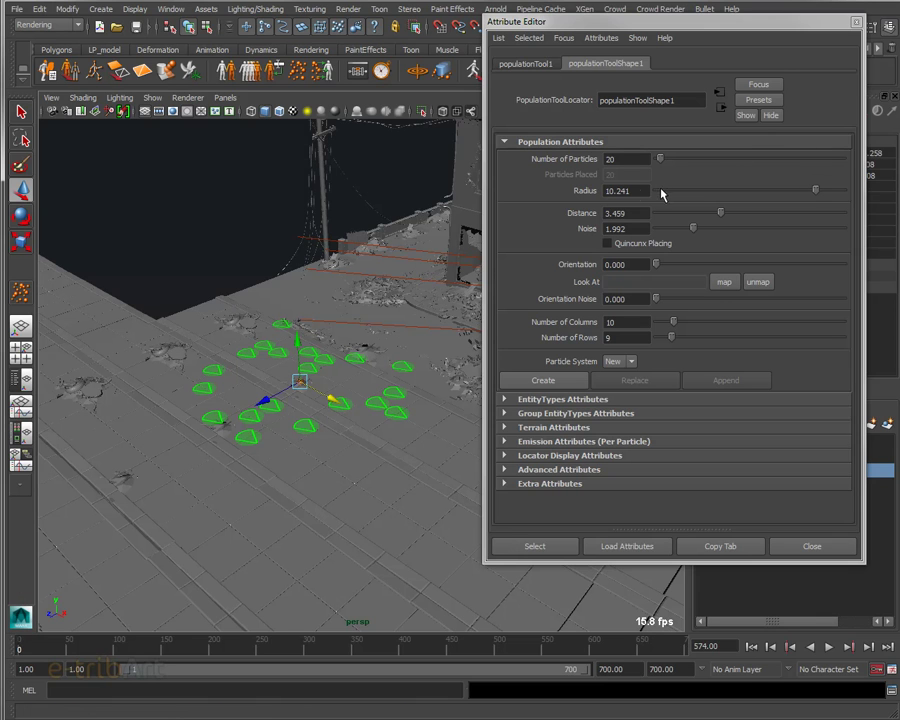
left_click_drag(721, 213, 685, 240)
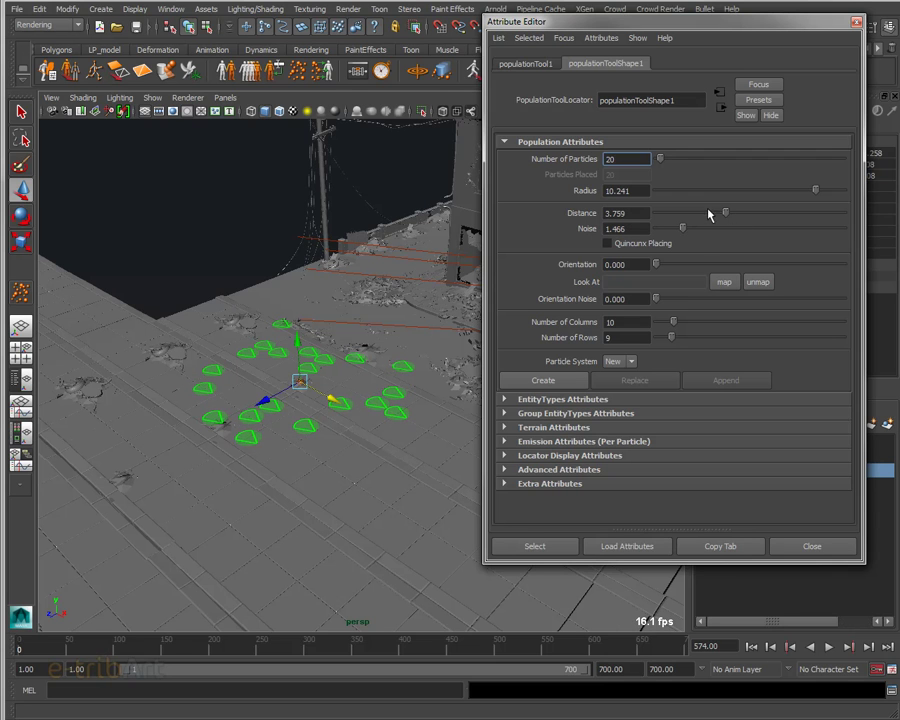
mouse_move(740, 197)
left_mouse_down()
mouse_move(713, 190)
mouse_move(759, 217)
mouse_move(866, 224)
left_mouse_up()
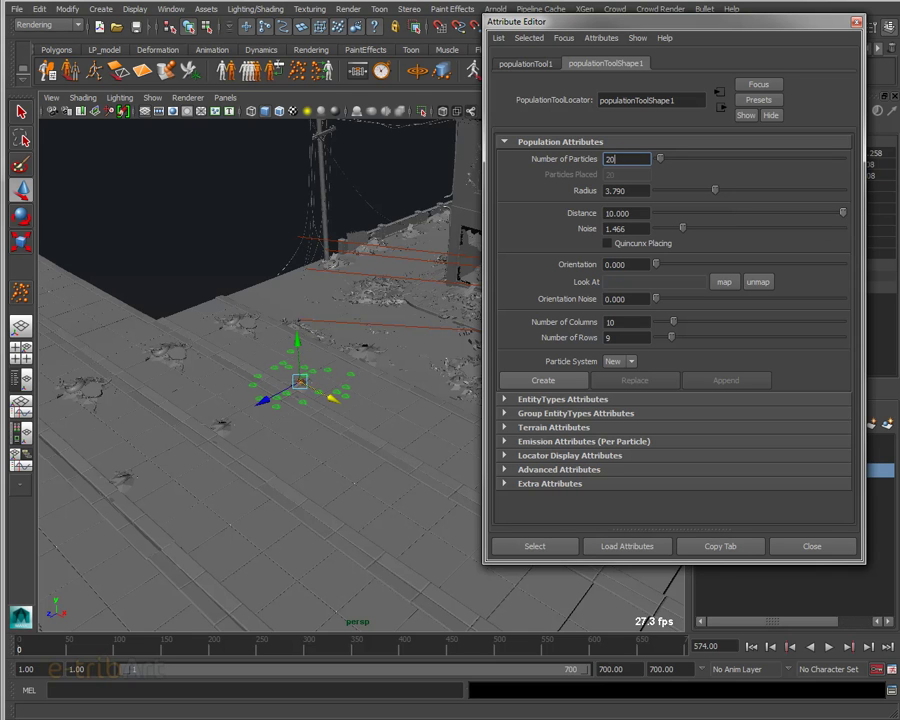
- Set the population Distance to 35
double_click(603, 213)
type("40")
key("Return")
double_click(617, 213)
type("35")
key("Return")
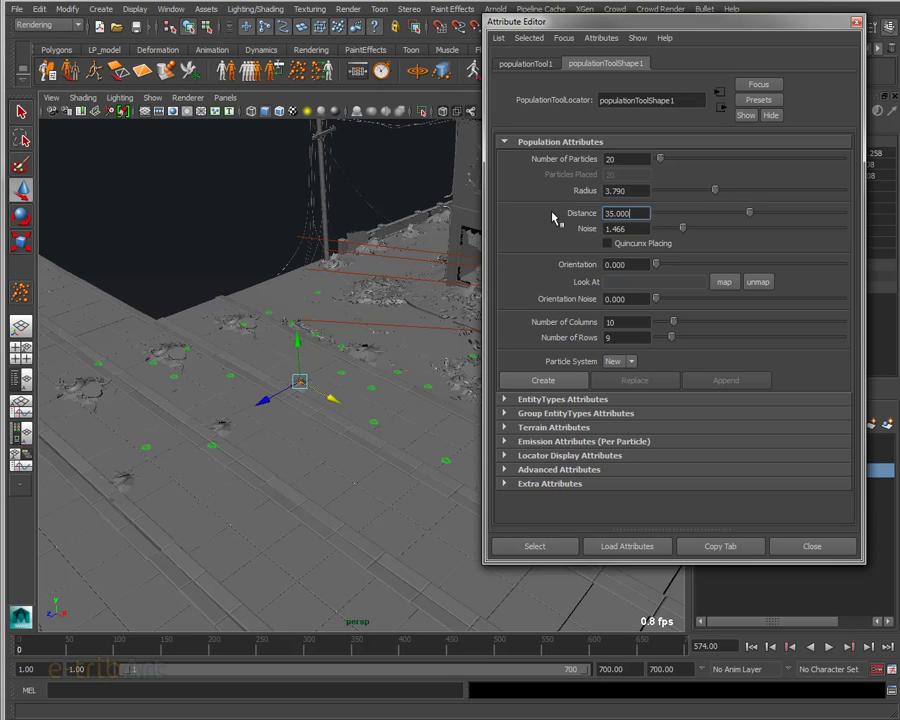
mouse_move(268, 413)
left_mouse_down("alt")
mouse_move(242, 406)
mouse_move(295, 426)
mouse_move(332, 420)
mouse_move(251, 404)
mouse_move(254, 422)
left_mouse_up("alt")
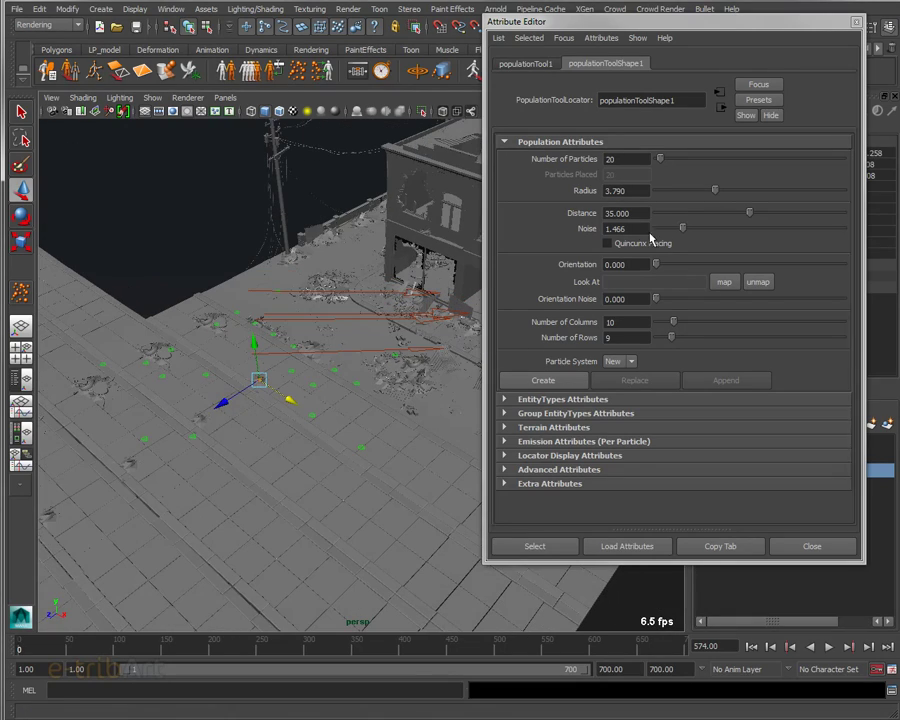
- Raise Noise to 5.15 and make the grid 13 columns by 13 rows
left_click_drag(713, 235, 751, 245)
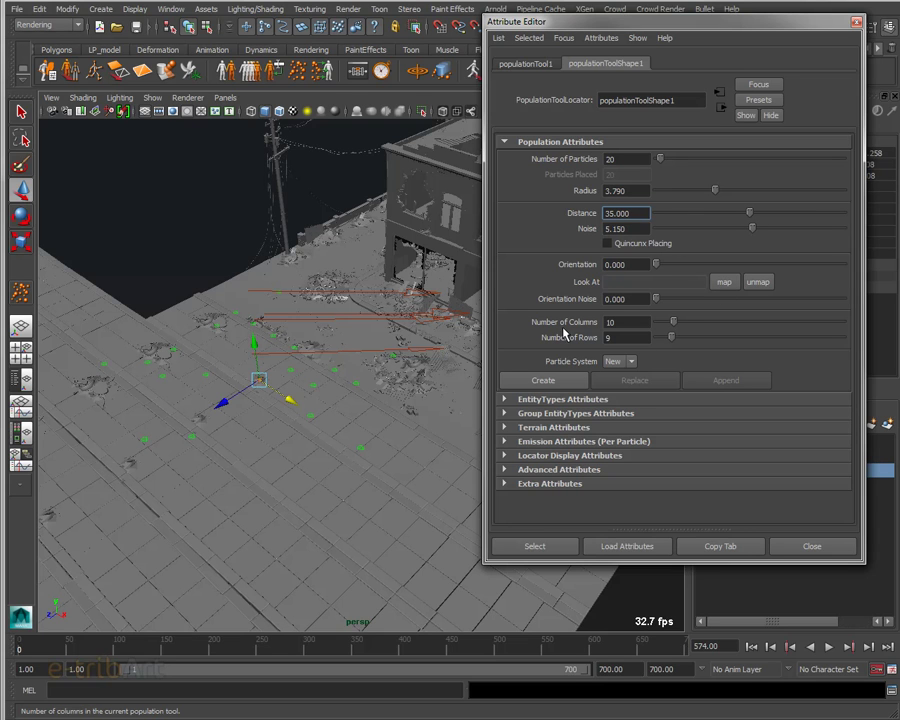
left_click_drag(674, 324, 677, 344)
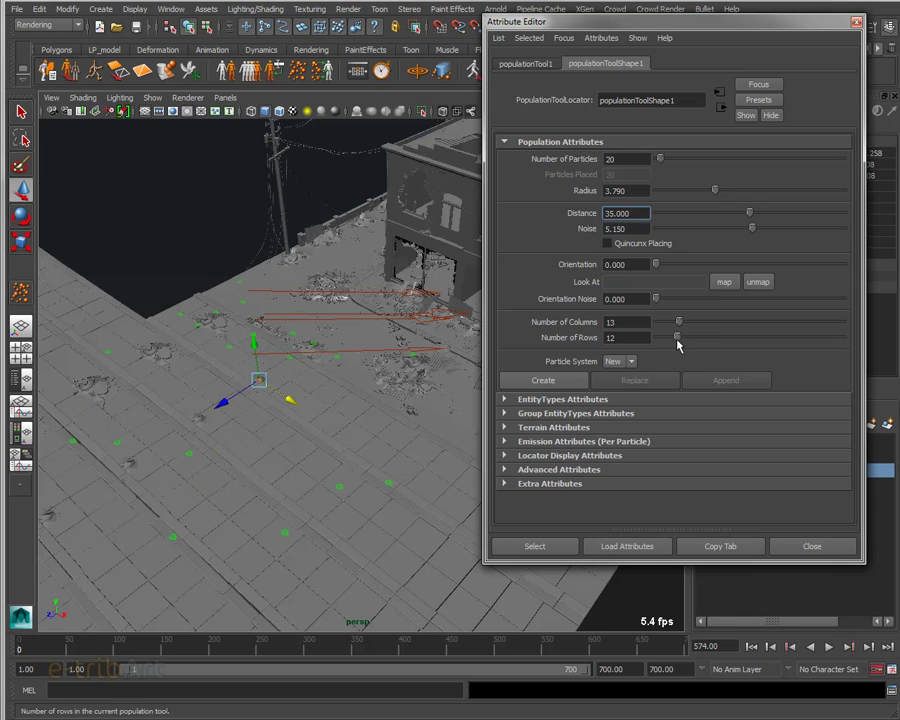
mouse_move(311, 382)
left_mouse_down("alt")
mouse_move(452, 376)
mouse_move(390, 410)
left_mouse_up("alt")
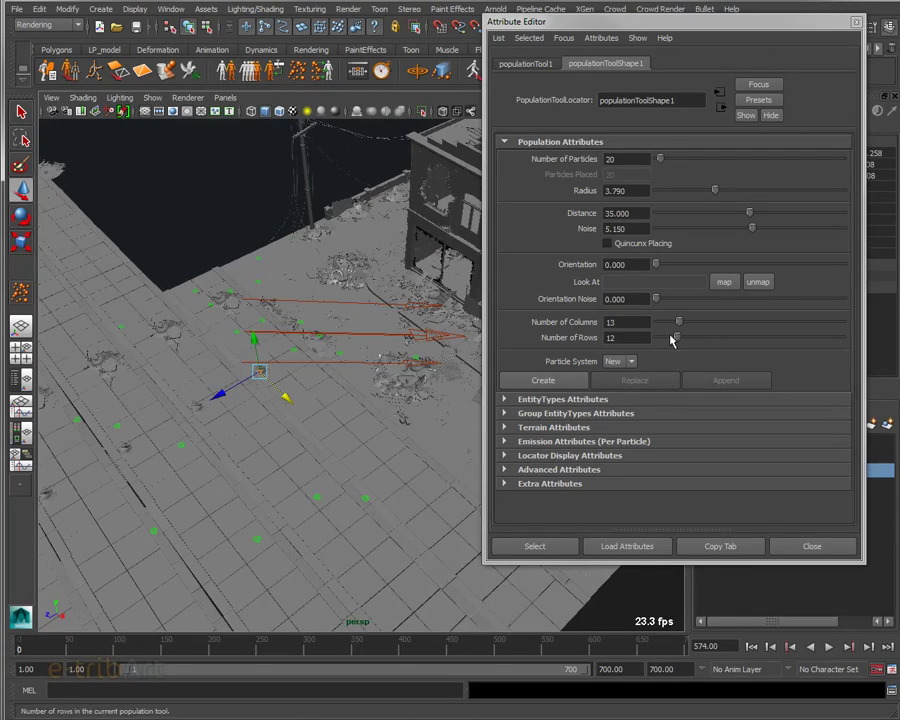
left_click_drag(645, 337, 548, 338)
type("3")
left_click_drag(435, 373, 358, 365, "alt")
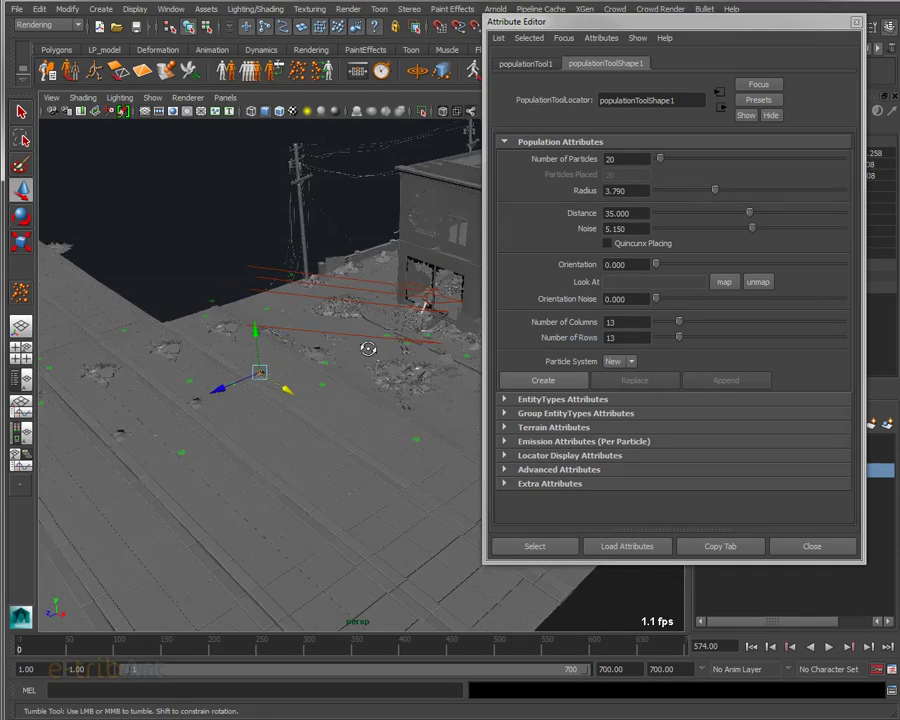
mouse_move(280, 372)
left_mouse_down()
mouse_move(162, 410)
mouse_move(292, 440)
left_mouse_up()
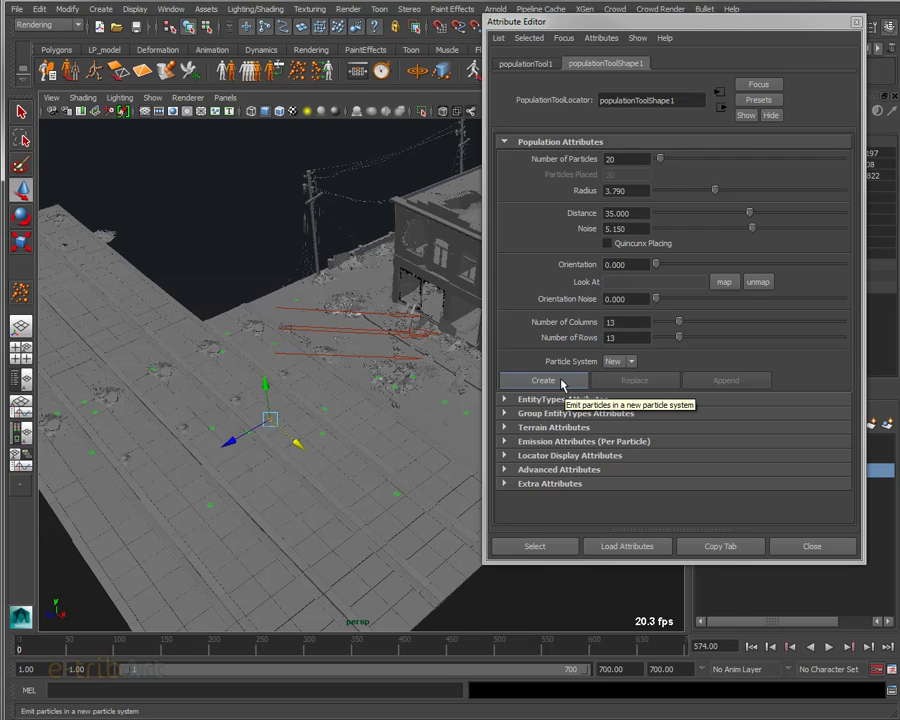
- Generate particle1 from the population and link a crowd field to it
left_click(558, 384)
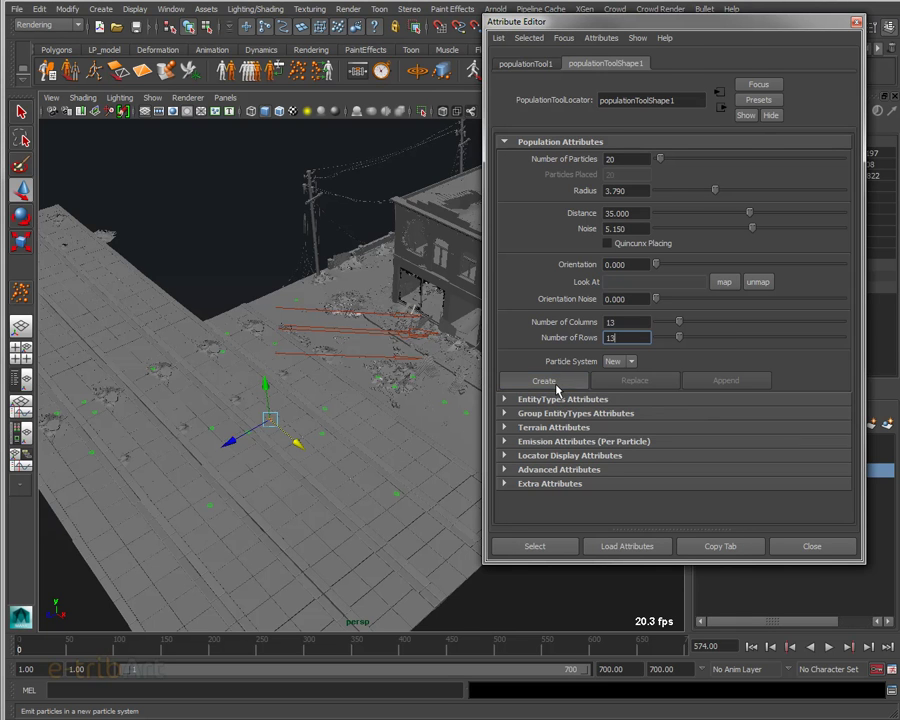
left_click(557, 388)
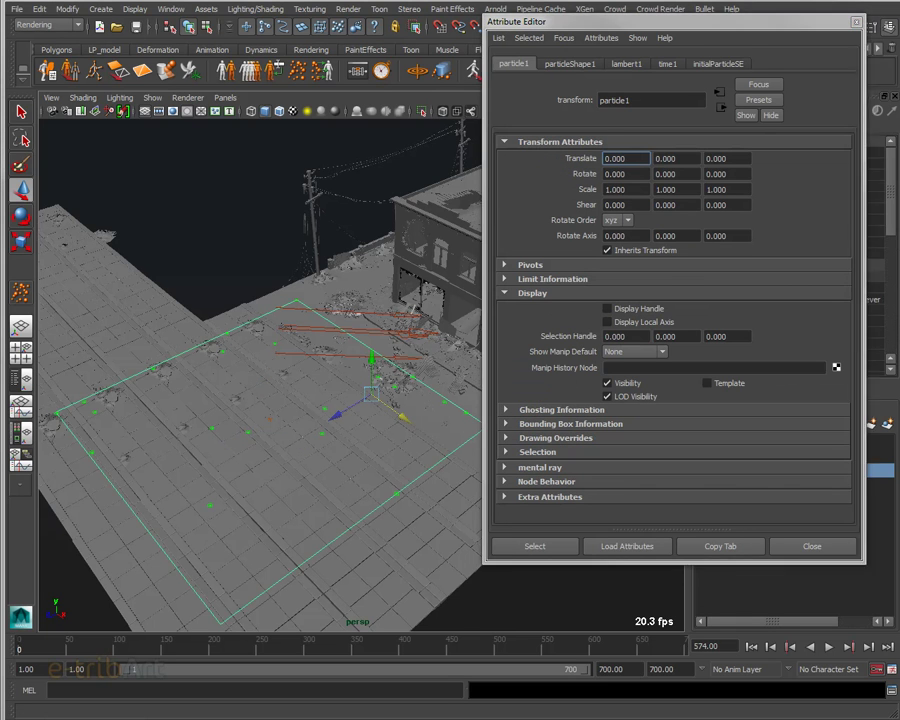
key("shift+o")
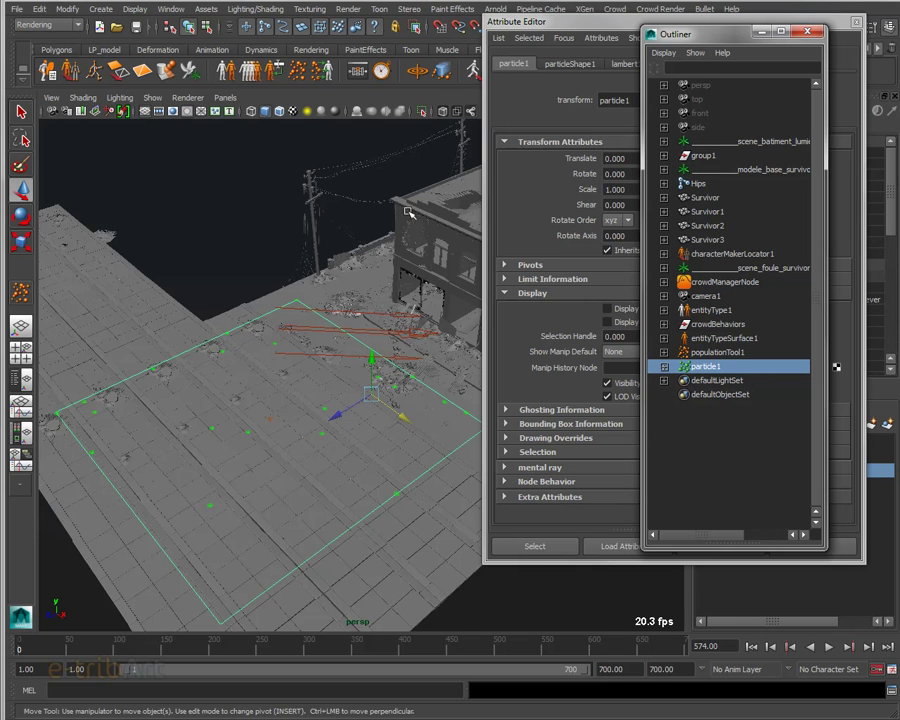
left_click(321, 76)
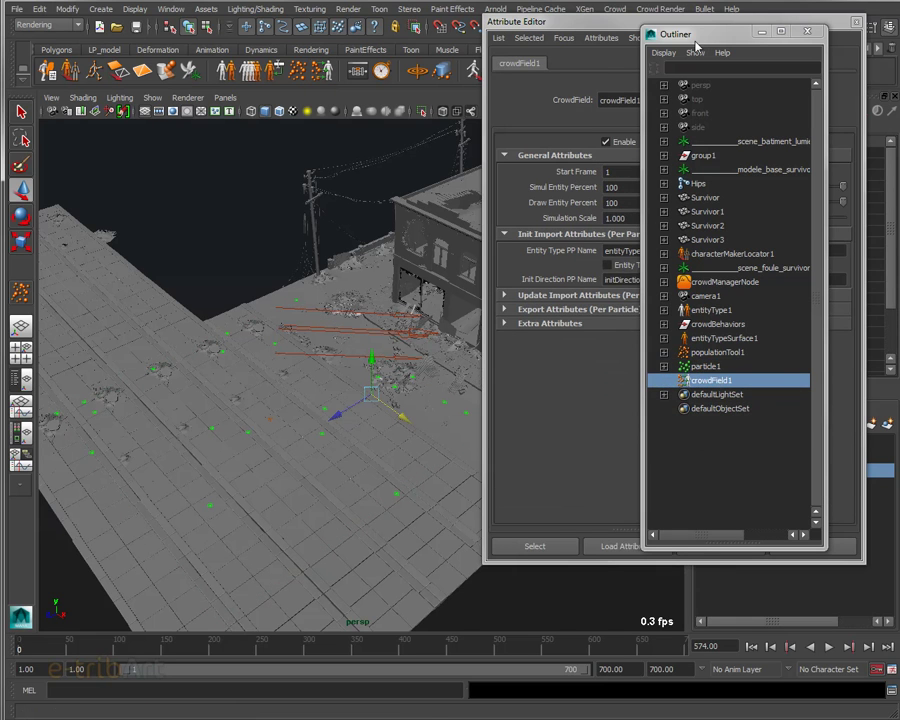
left_click(807, 31)
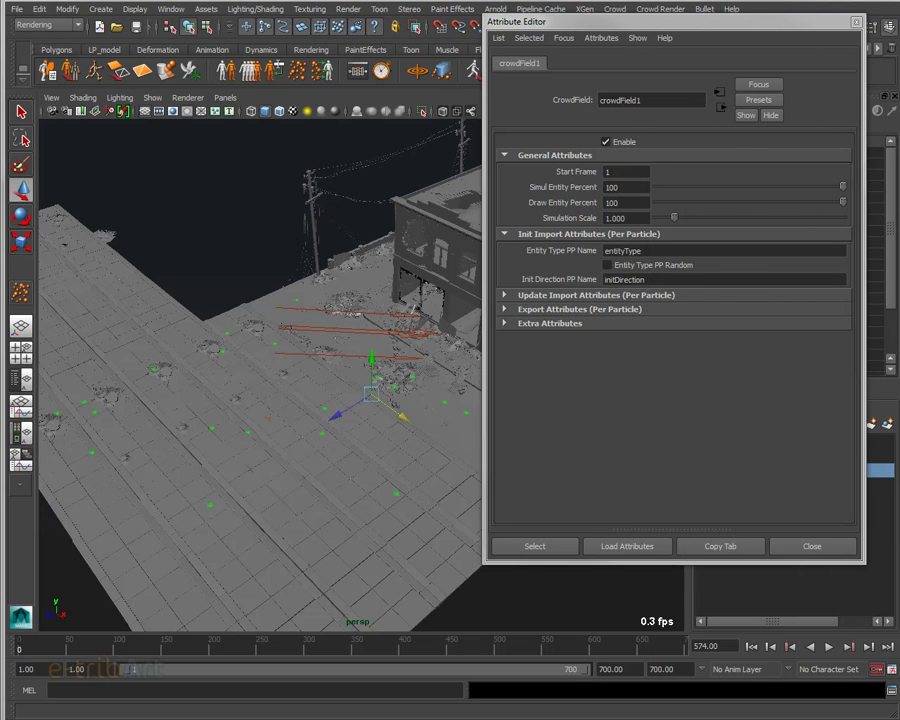
- Select particle1 and play the simulation from frame 1 to spawn the agents
left_click(754, 647)
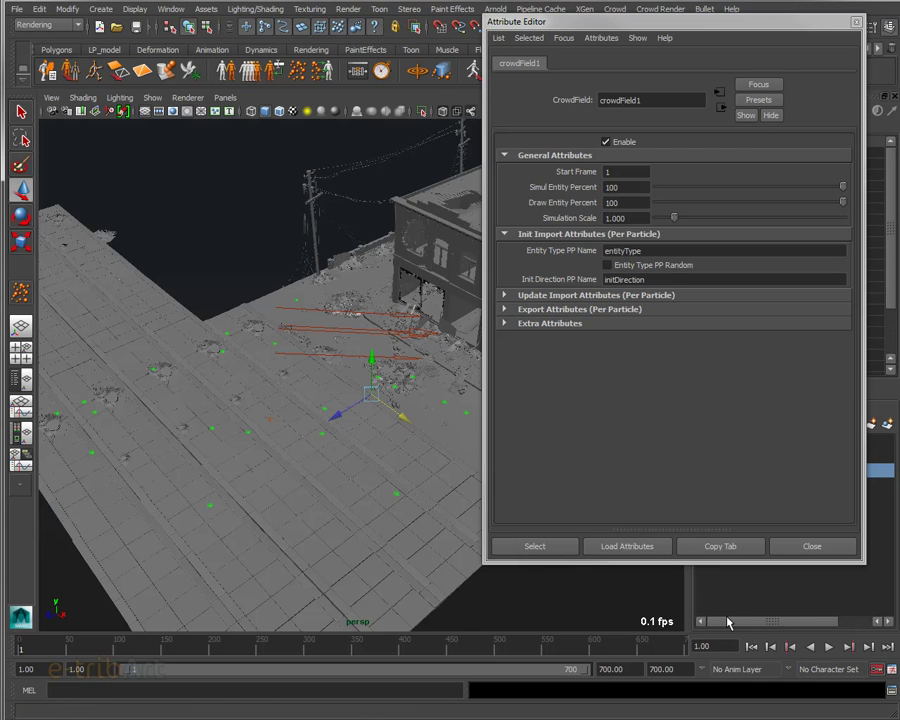
mouse_move(416, 530)
left_mouse_down("alt")
mouse_move(418, 510)
mouse_move(432, 518)
left_mouse_up("alt")
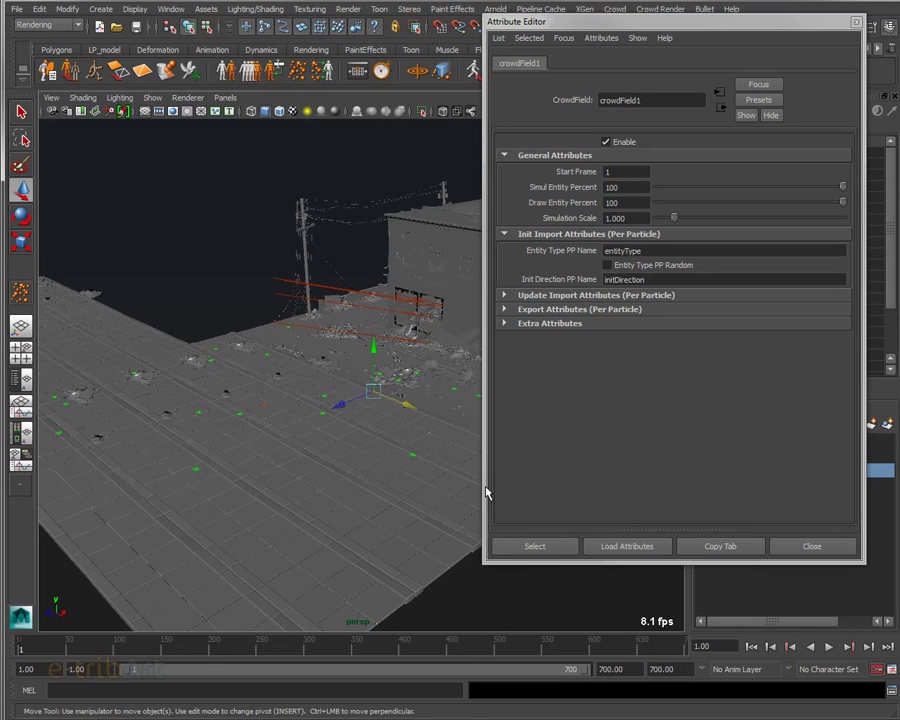
left_click(829, 647)
left_click(829, 647)
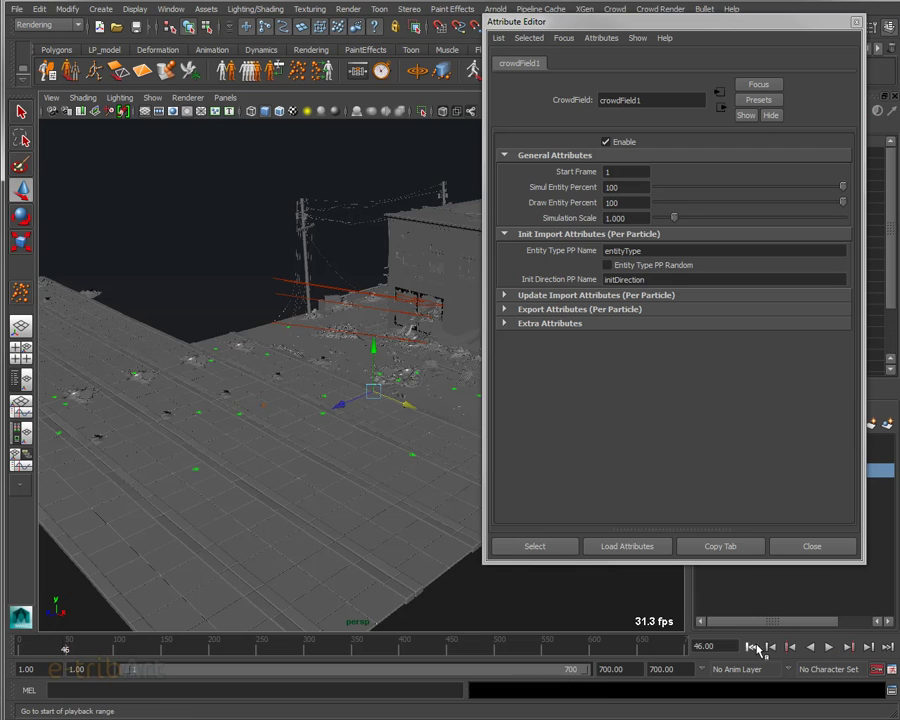
left_click(753, 647)
mouse_move(315, 444)
left_mouse_down("alt")
mouse_move(334, 441)
mouse_move(317, 426)
left_mouse_up("alt")
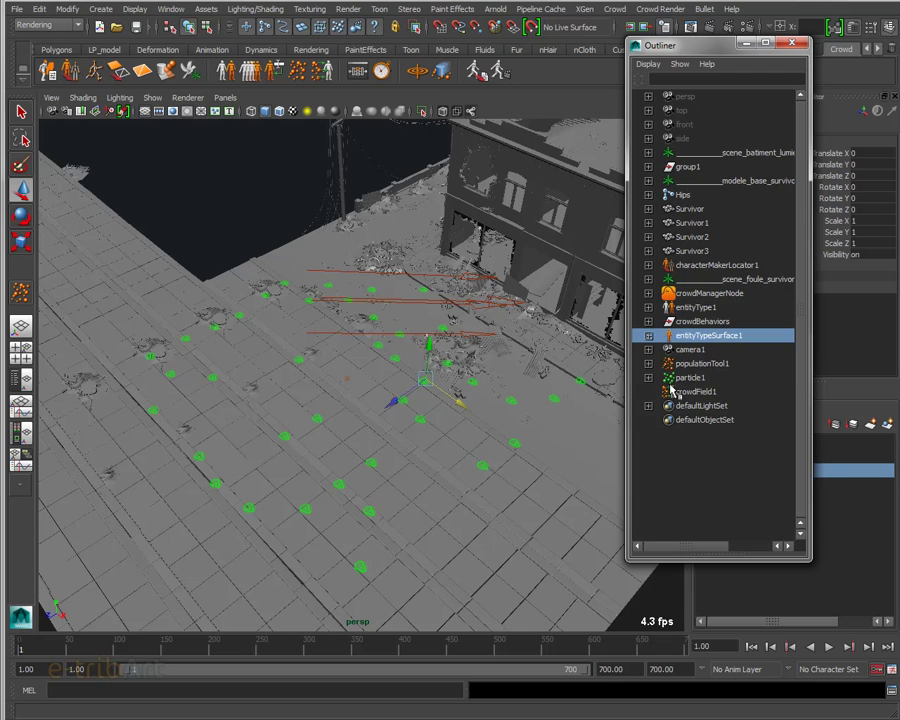
left_click(689, 377)
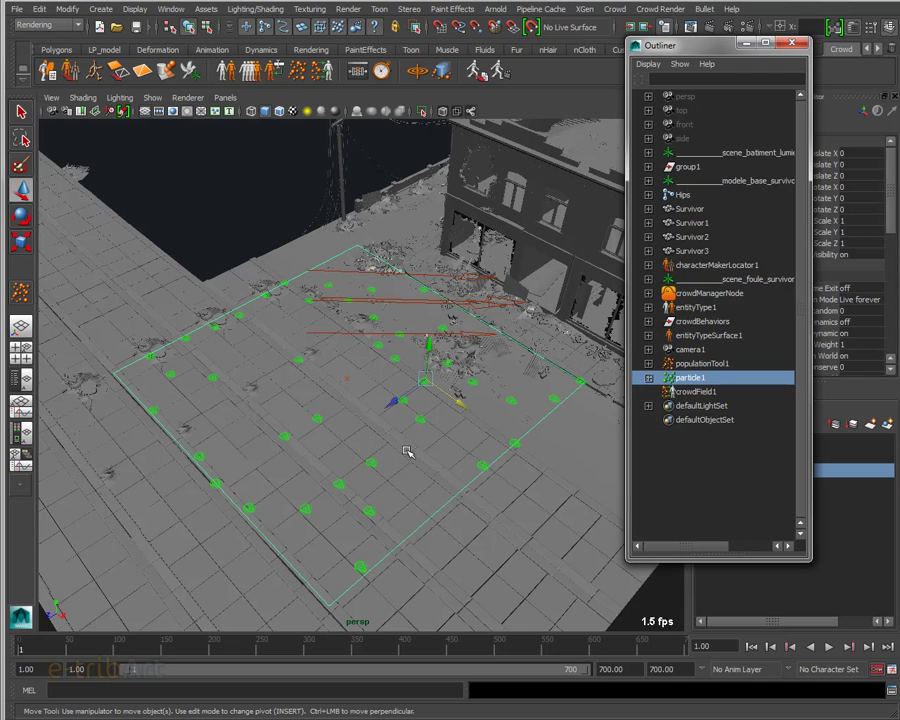
left_click(752, 652)
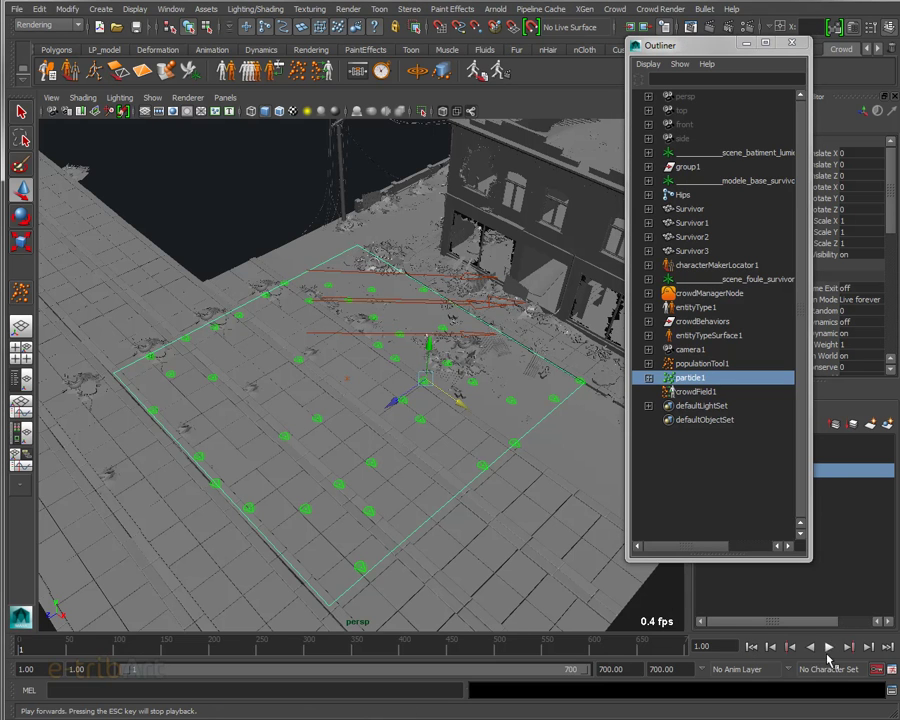
left_click(827, 648)
- Stop playback at frame 14 and orbit closer to inspect the survivor agents
left_click(829, 650)
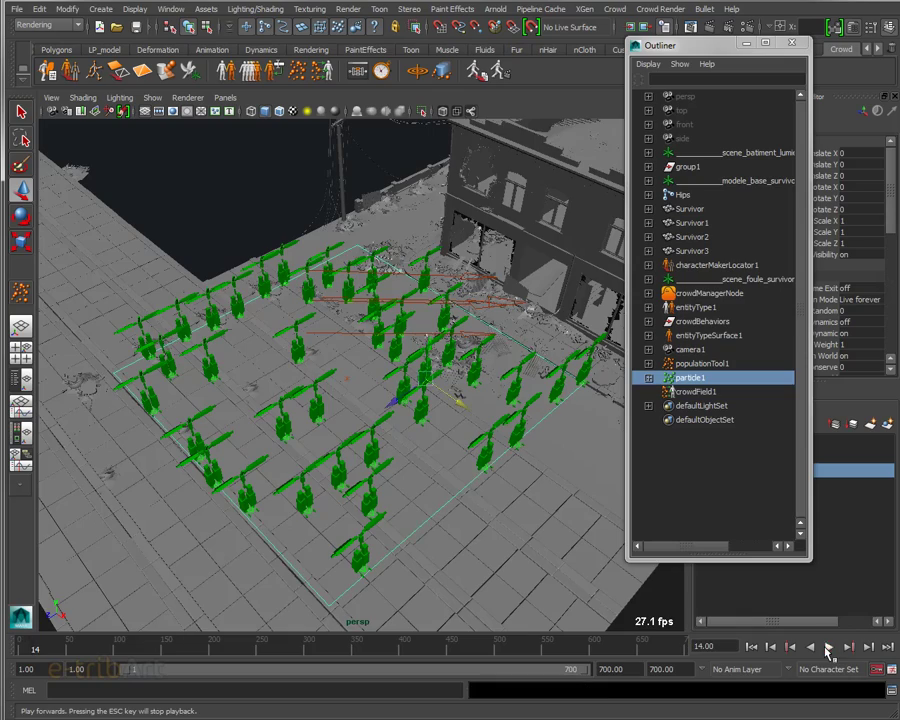
left_click_drag(474, 512, 414, 476, "alt")
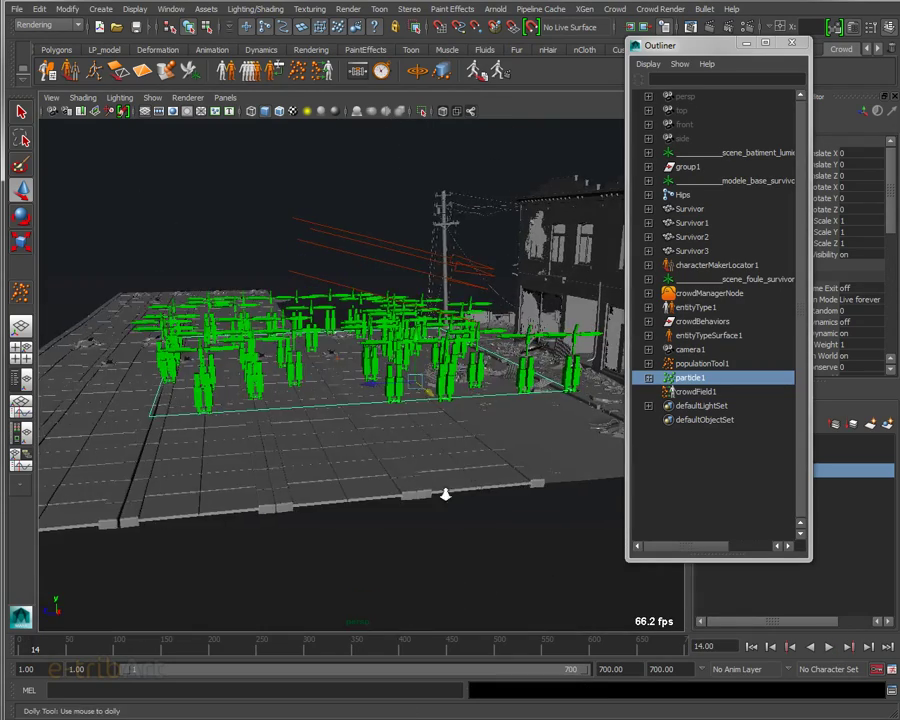
right_click_drag(444, 494, 557, 497, "alt")
left_click_drag(316, 447, 273, 408, "alt")
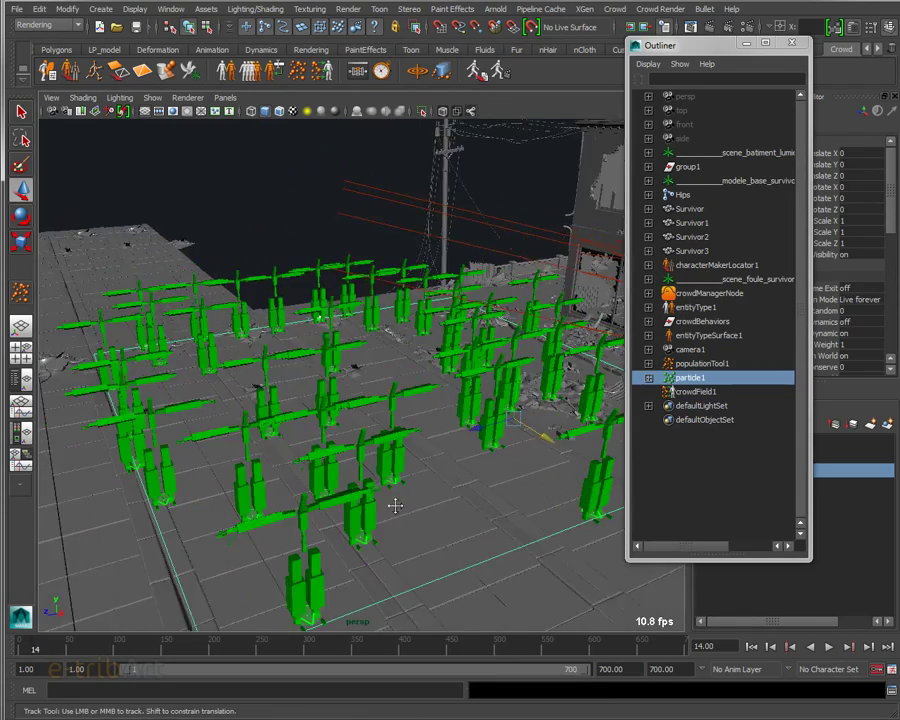
mouse_move(323, 466)
left_mouse_down("alt")
mouse_move(370, 454)
mouse_move(356, 458)
mouse_move(361, 411)
mouse_move(392, 458)
mouse_move(444, 474)
mouse_move(352, 519)
mouse_move(315, 470)
mouse_move(372, 476)
left_mouse_up("alt")
middle_click_drag(372, 476, 307, 452, "alt")
mouse_move(307, 452)
left_mouse_down("alt")
mouse_move(312, 478)
mouse_move(301, 432)
left_mouse_up("alt")
right_click_drag(301, 432, 374, 474, "alt")
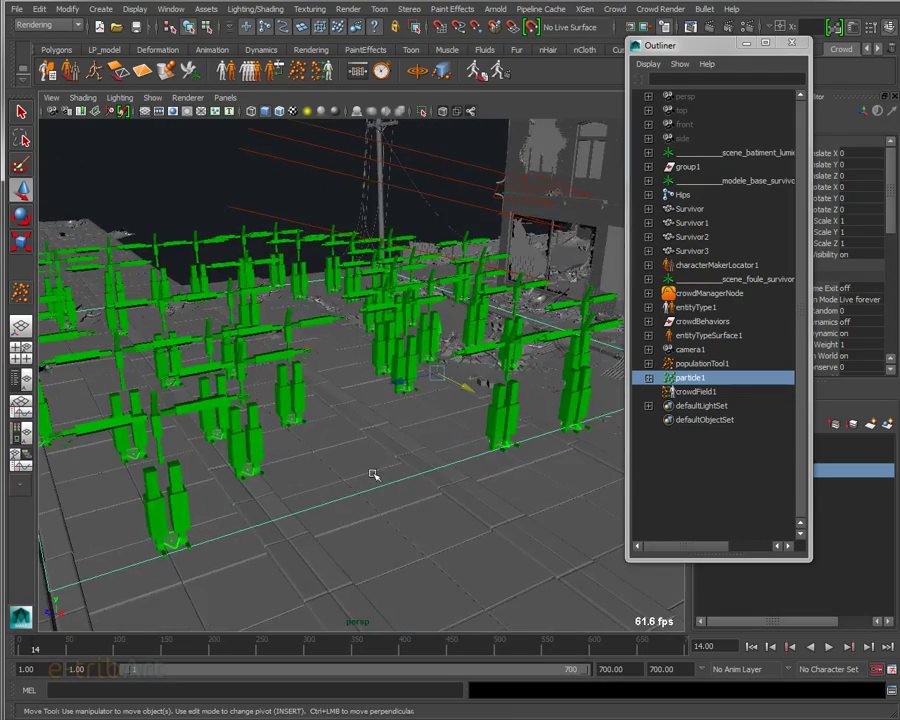
left_click_drag(374, 474, 426, 474, "alt")
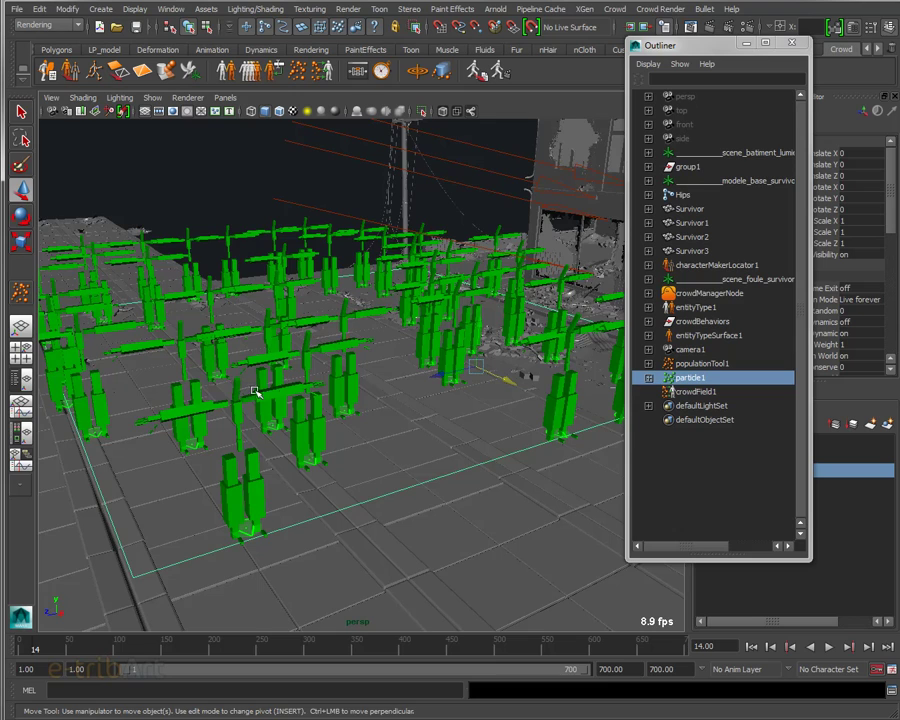
left_click_drag(245, 468, 273, 466, "alt")
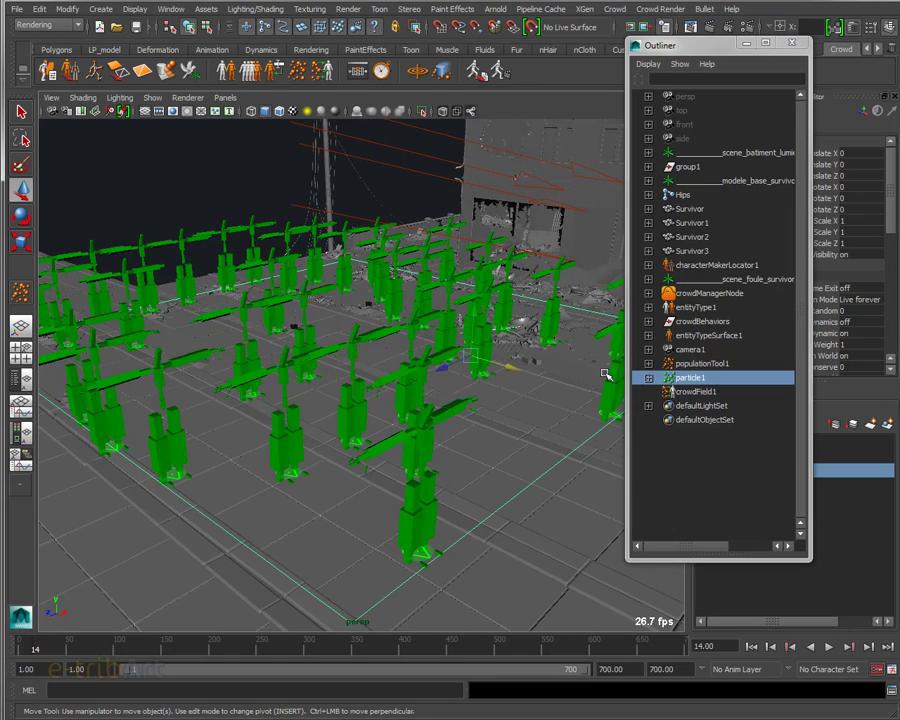
- Select the entityType1 node and move the view closer to the agents
left_click(702, 309)
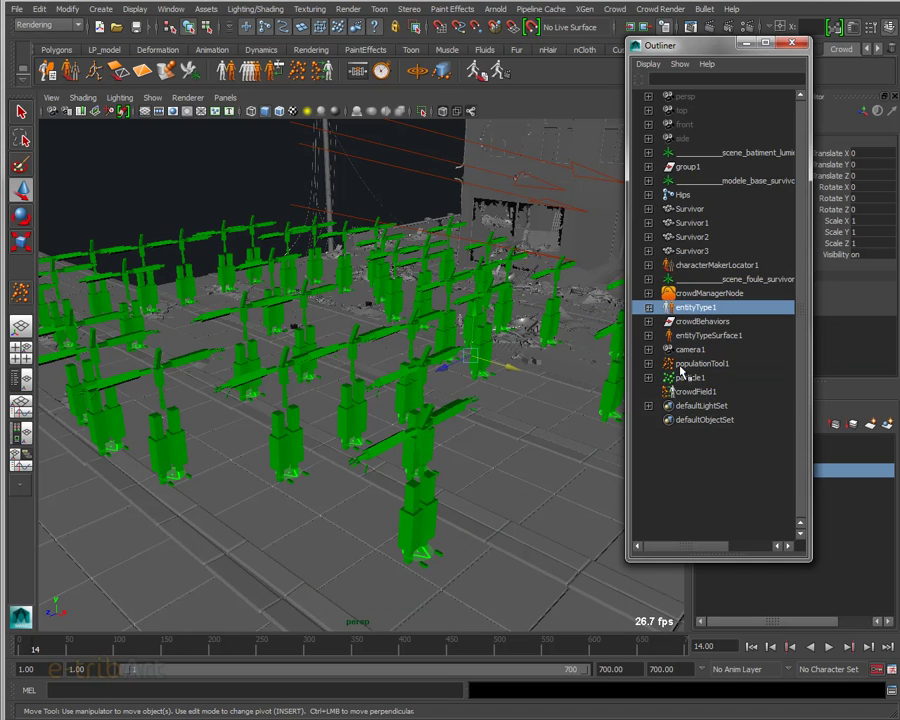
left_click_drag(505, 398, 482, 408, "alt")
middle_click_drag(482, 408, 480, 442, "alt")
left_click_drag(480, 442, 518, 430, "alt")
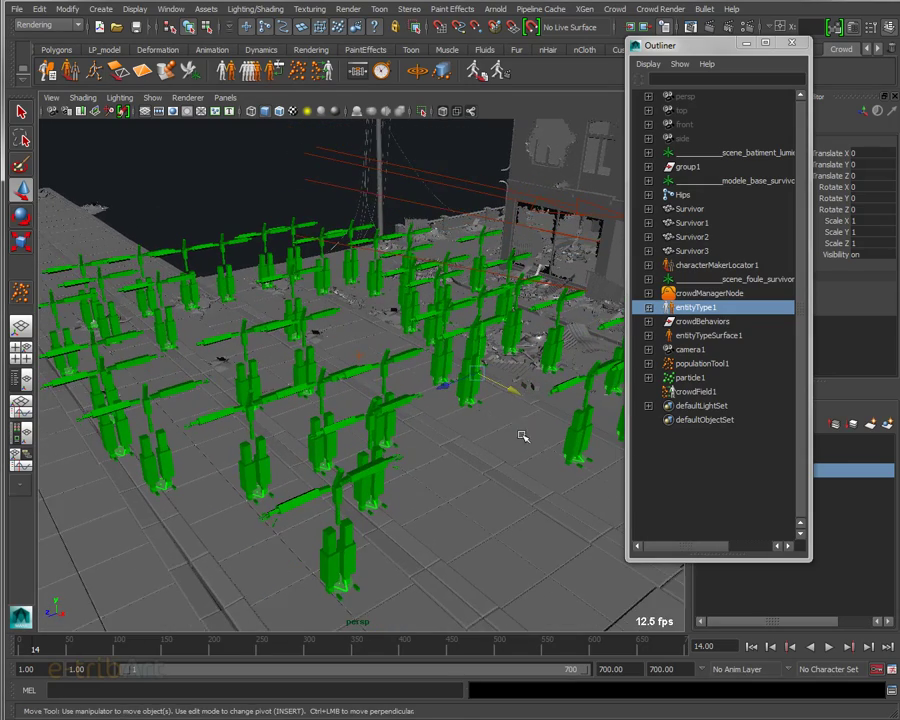
right_click_drag(518, 430, 486, 414, "alt")
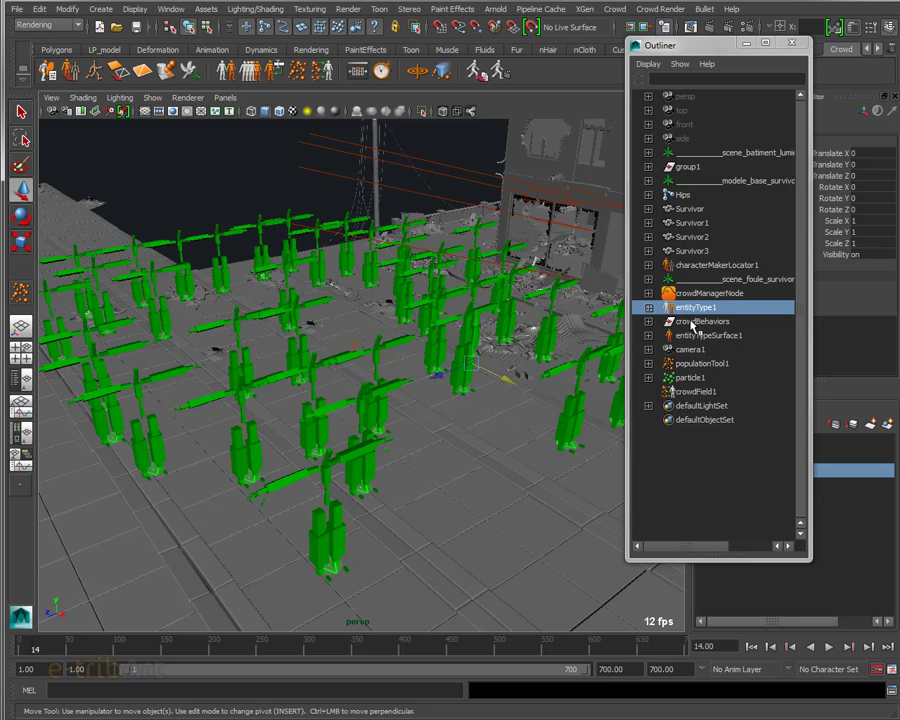
- Show the entityTypeShape1 attributes of entityType1 to reach its behavior container
key("ctrl+a")
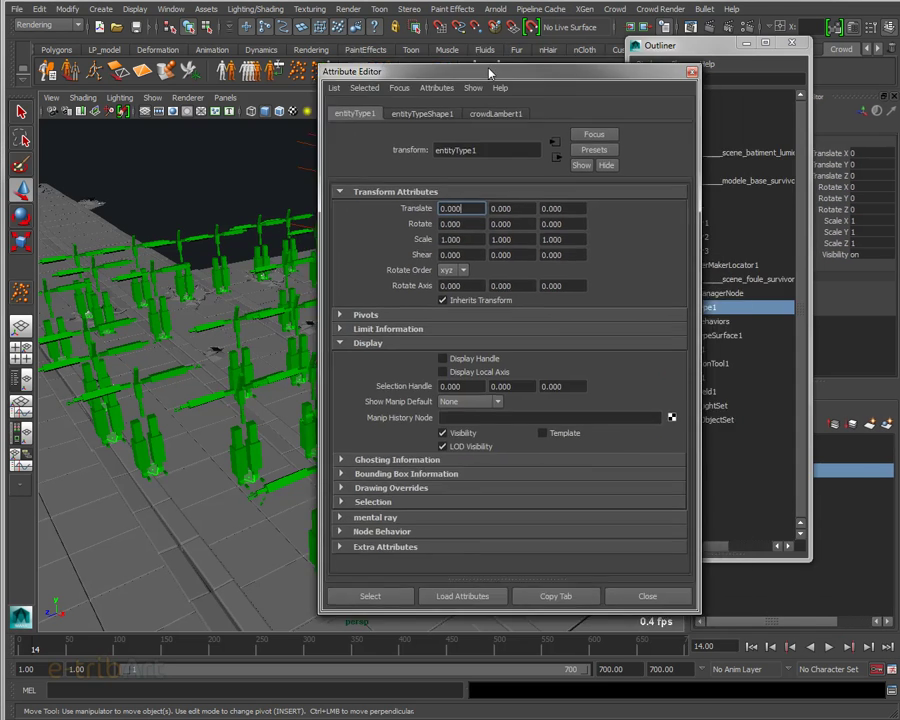
left_click_drag(489, 73, 563, 57)
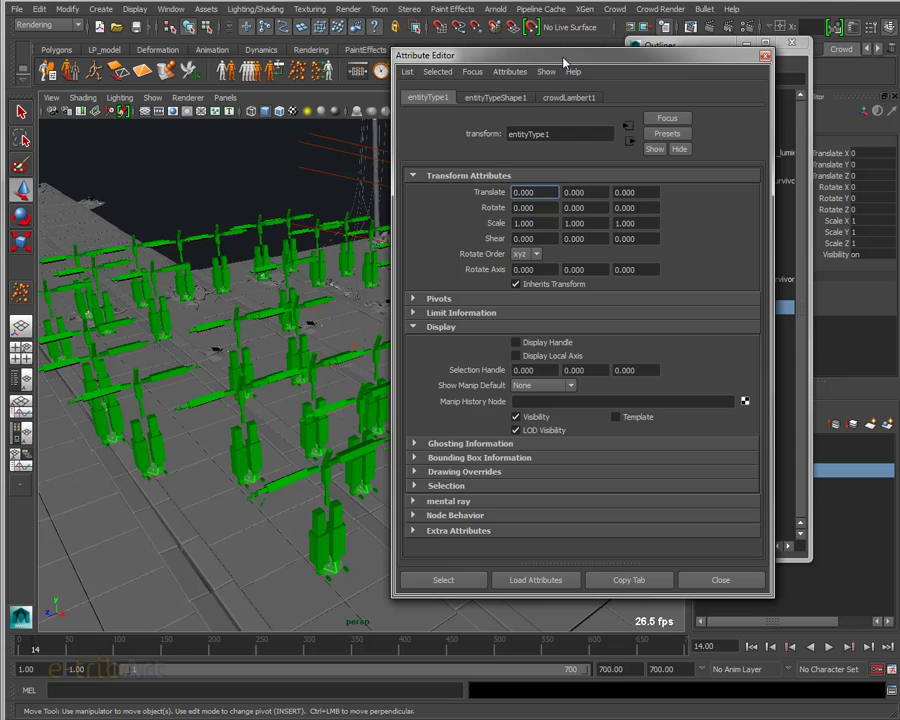
left_click(513, 99)
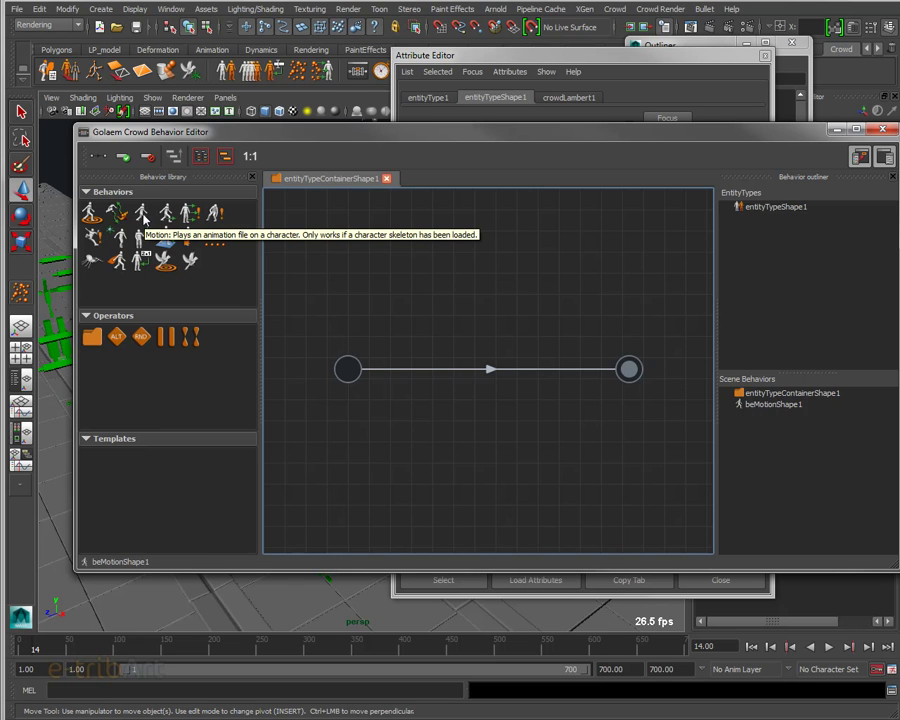
- Drop a Motion behavior onto the start-to-end transition, then move the editor aside
left_click_drag(143, 218, 470, 285)
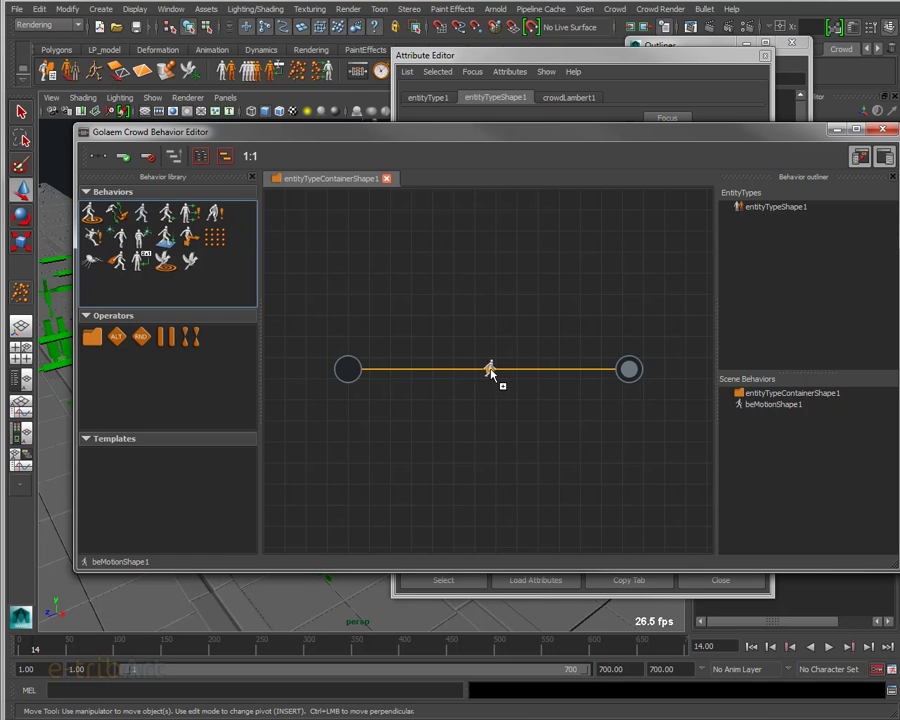
left_click_drag(470, 285, 491, 372)
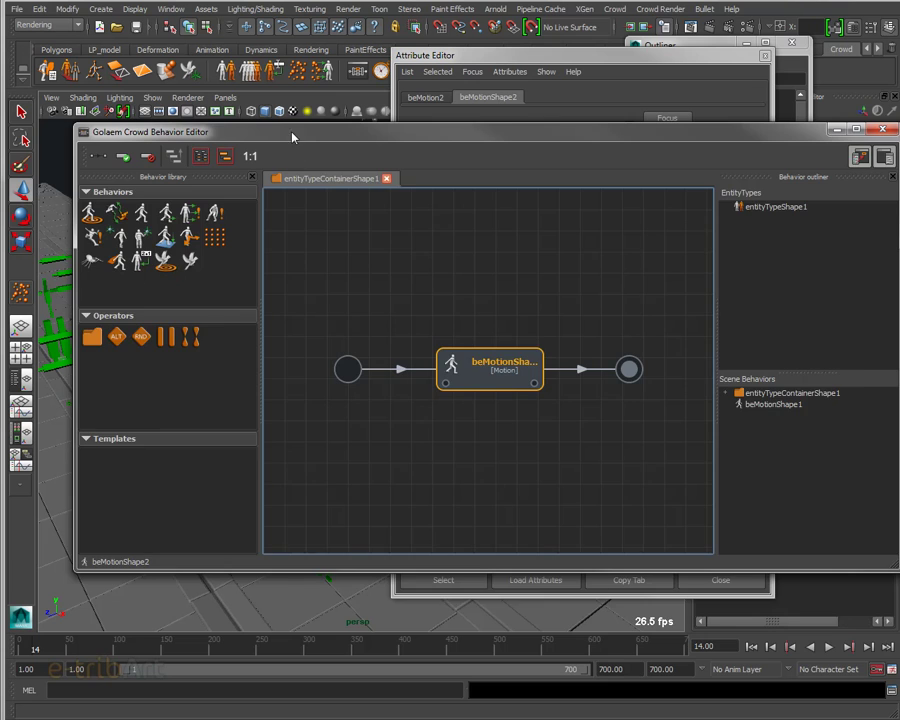
left_click_drag(293, 138, 899, 250)
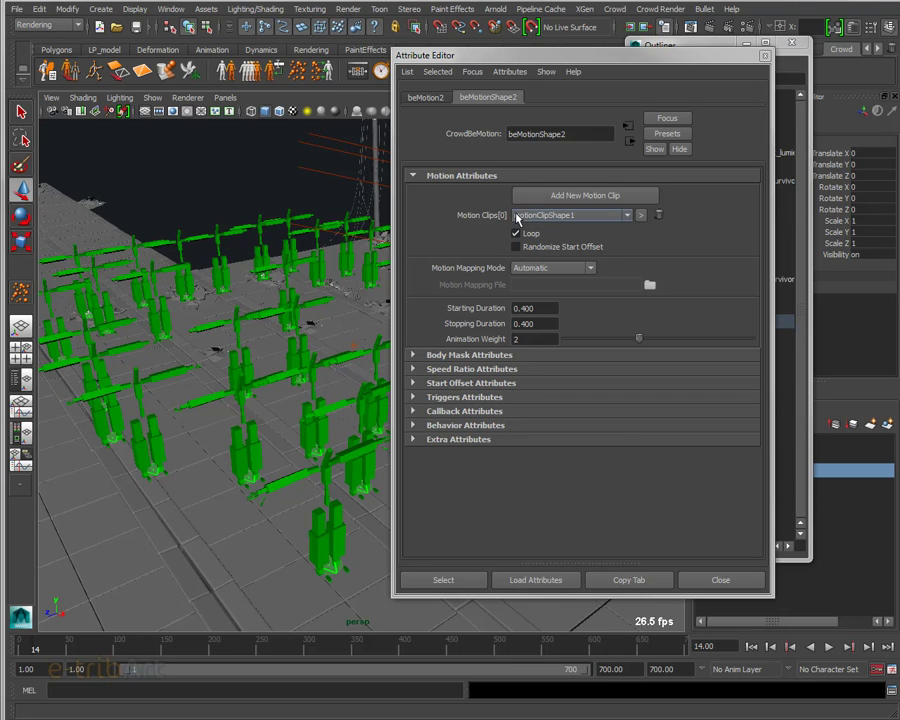
- Set motionClipShape1's Motion File to walking_survivor9.gmo, cancelling the extra file browser
left_click(642, 216)
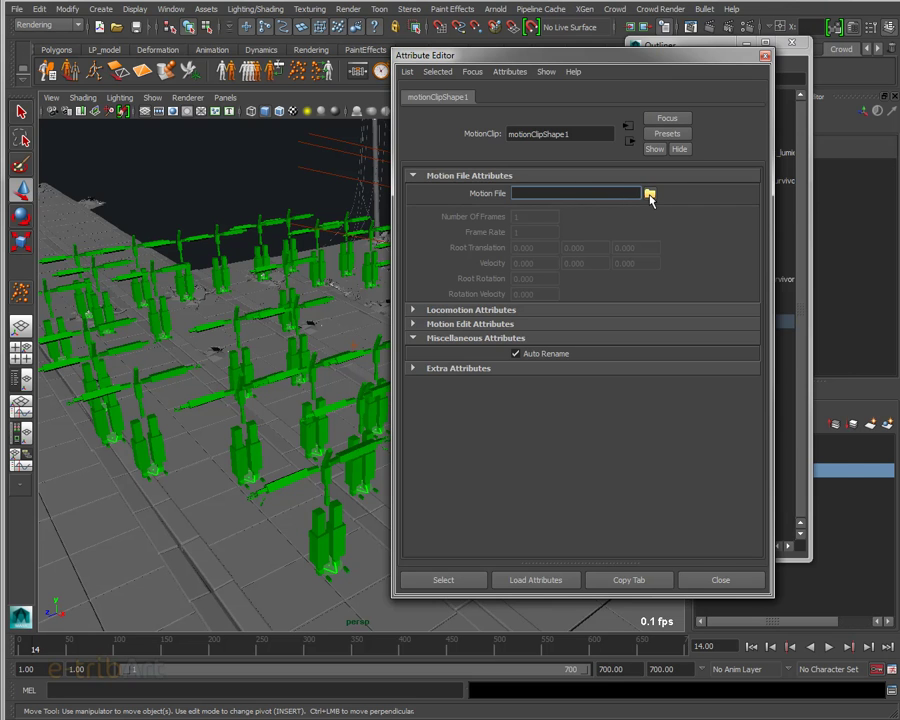
left_click(650, 195)
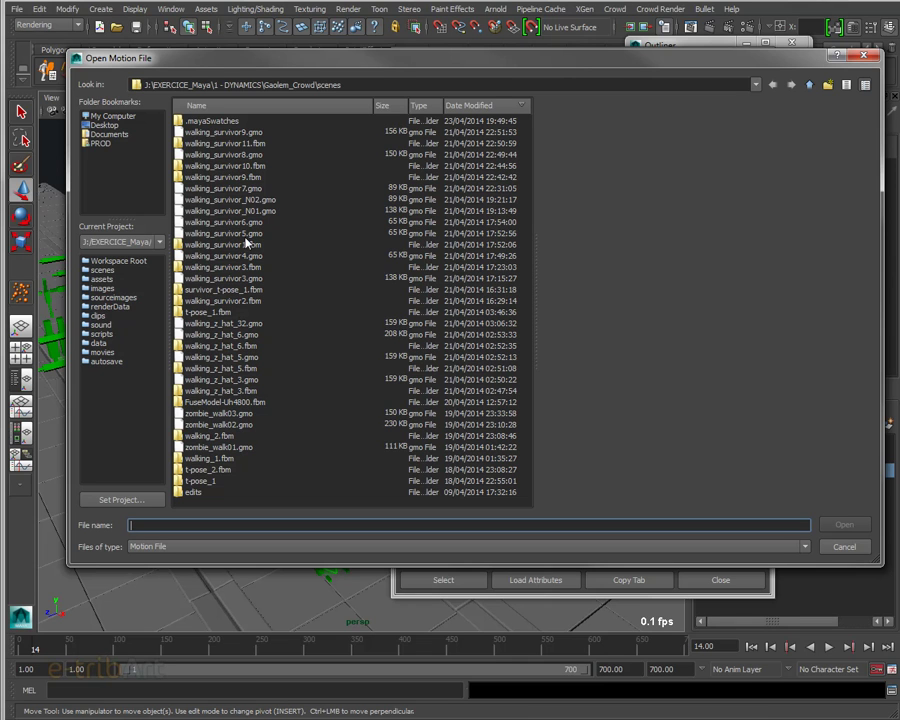
left_click(427, 108)
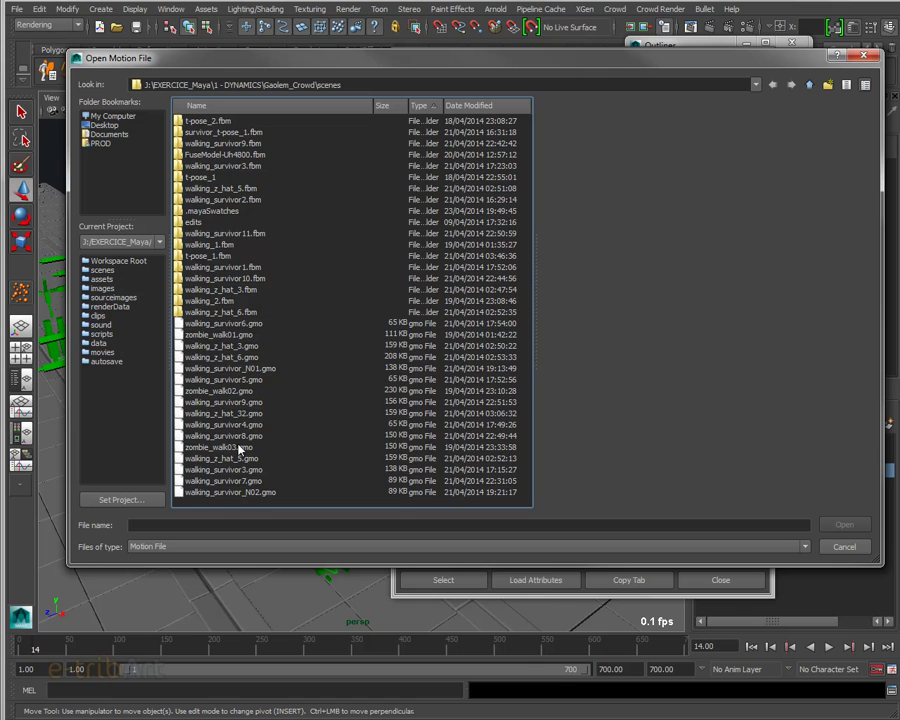
left_click(233, 404)
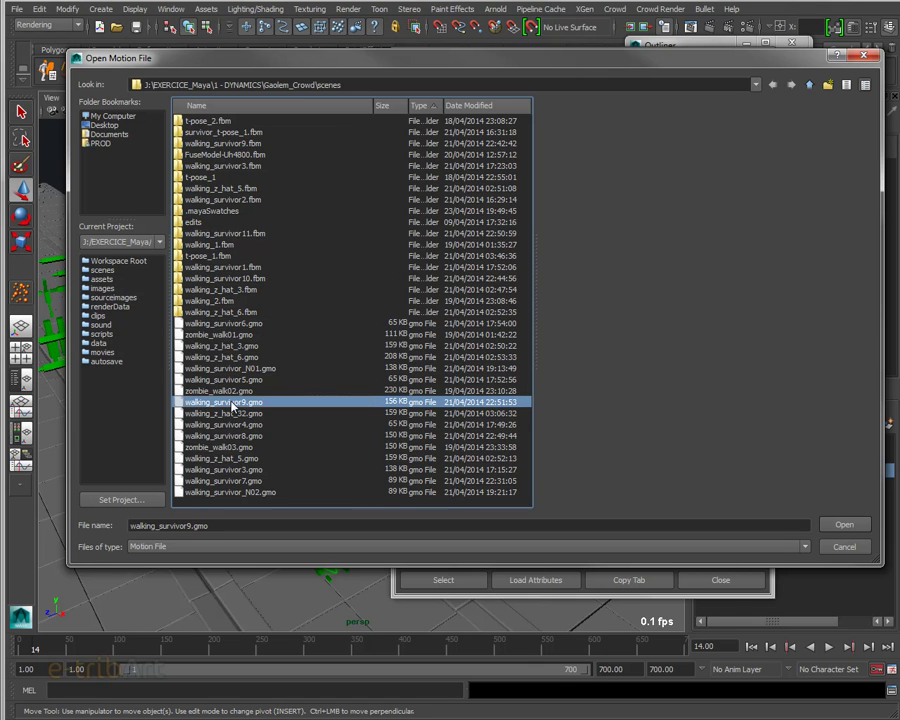
double_click(233, 404)
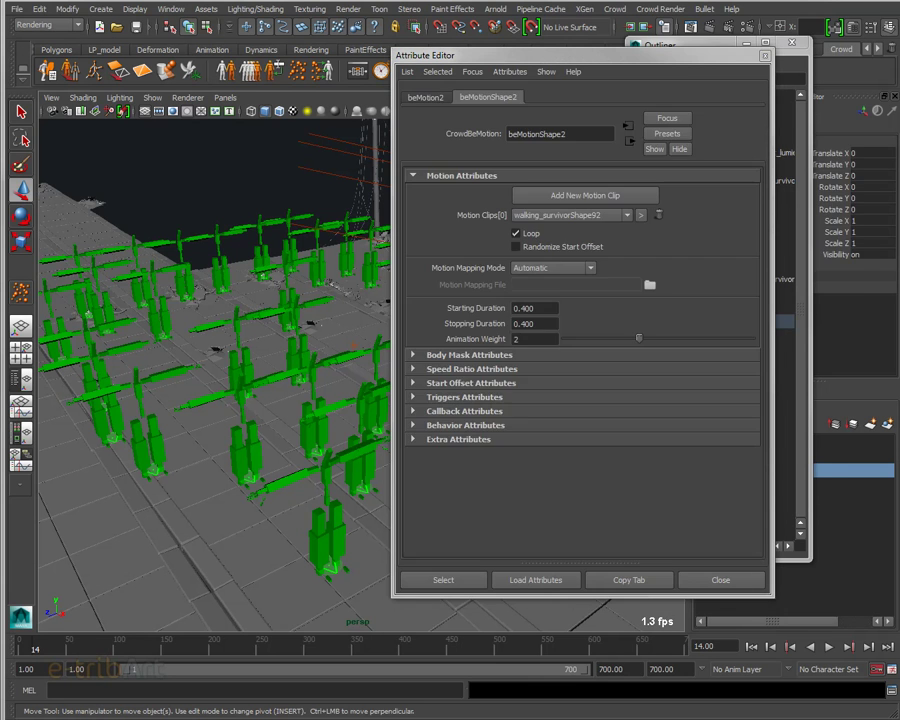
left_click(647, 283)
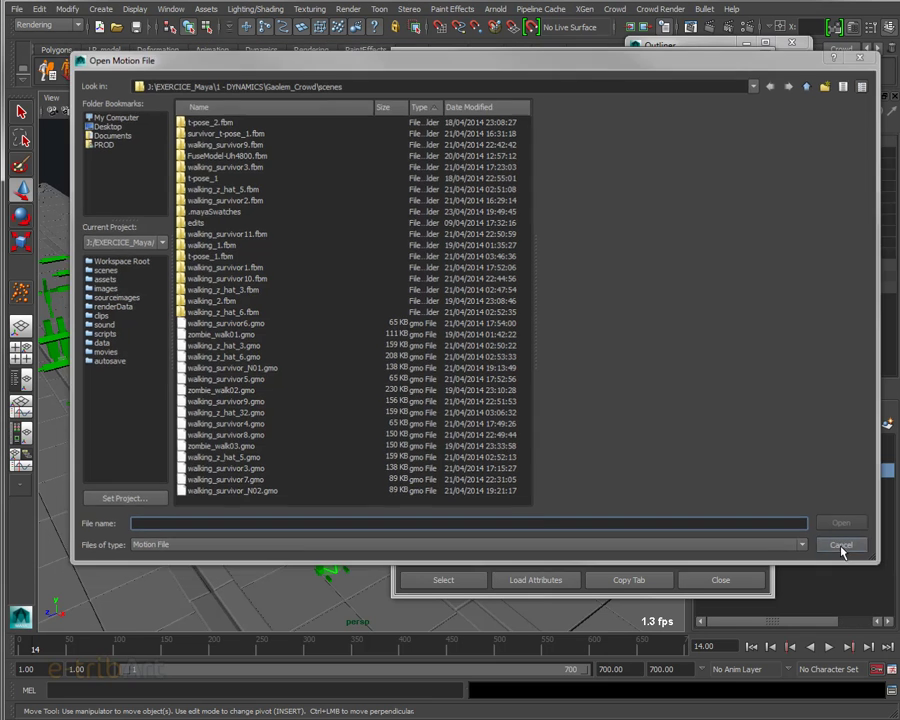
left_click(843, 546)
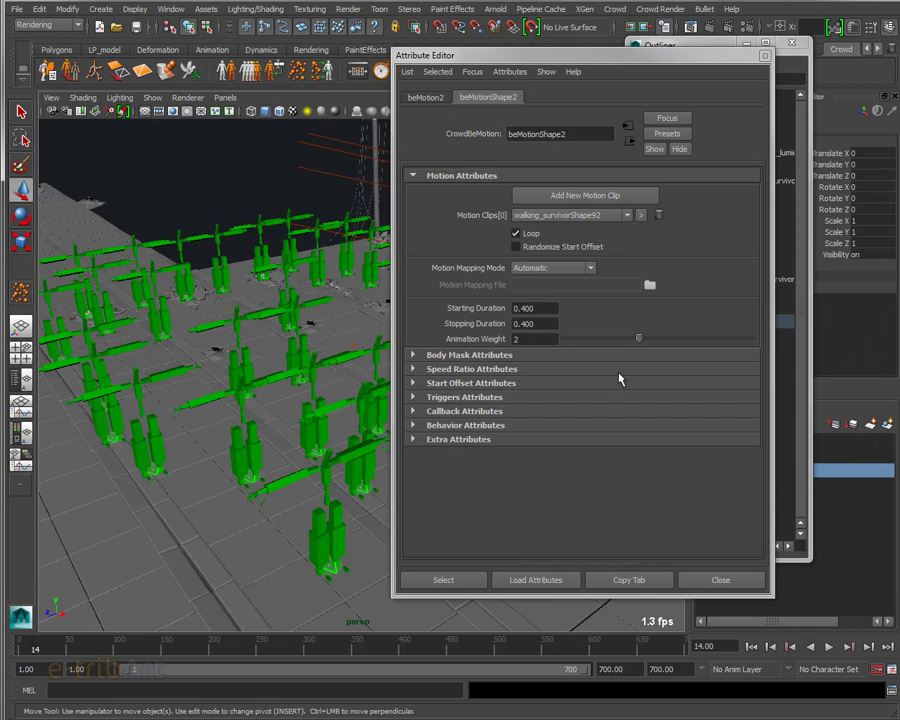
- Add a second motion clip and load walking_survivor3.gmo into it
left_click(582, 196)
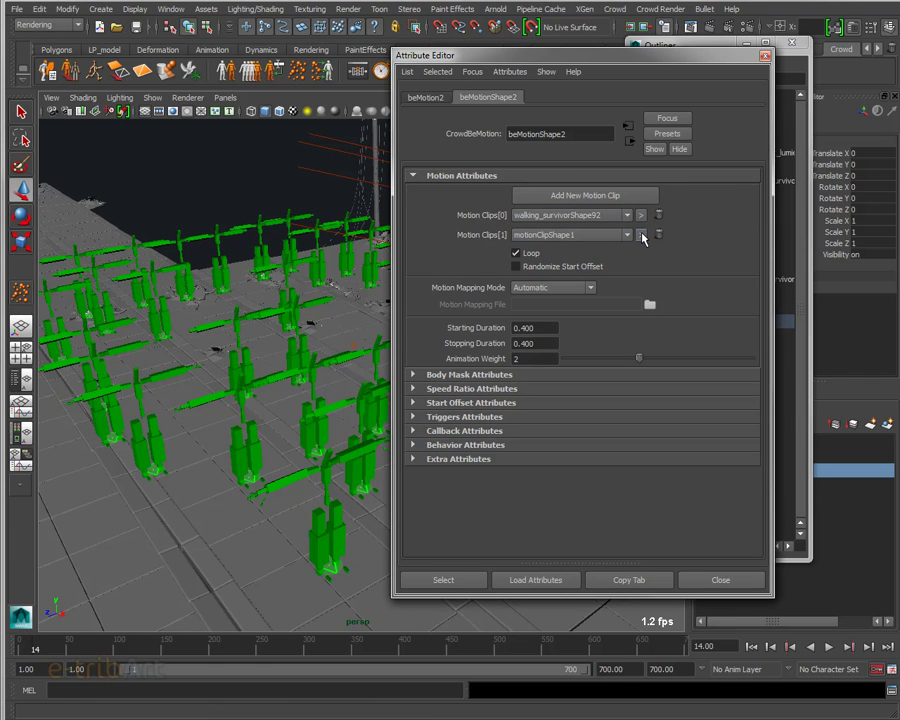
left_click(641, 235)
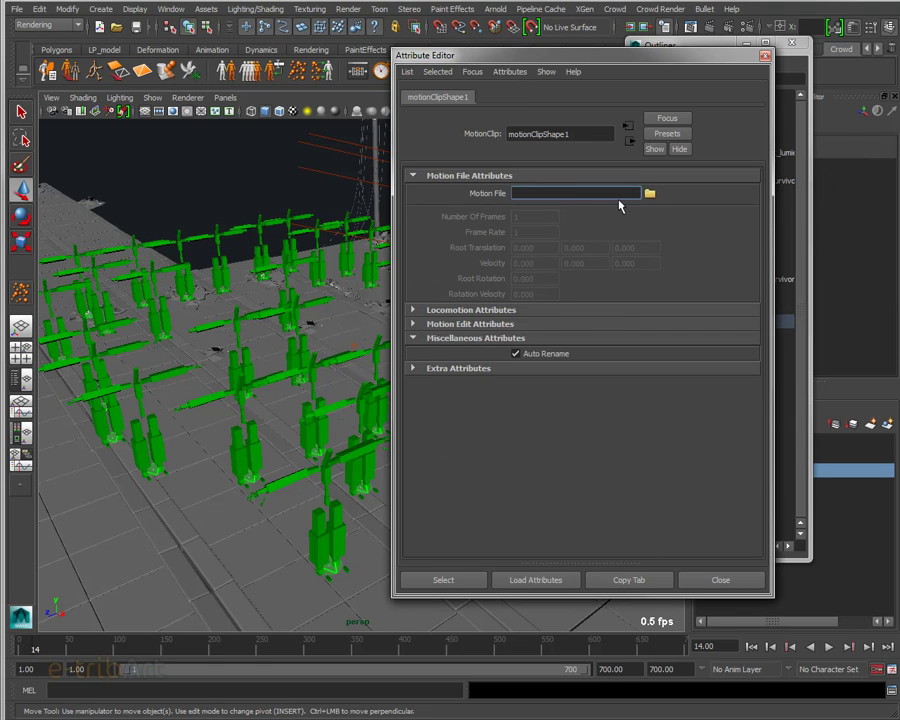
left_click(650, 193)
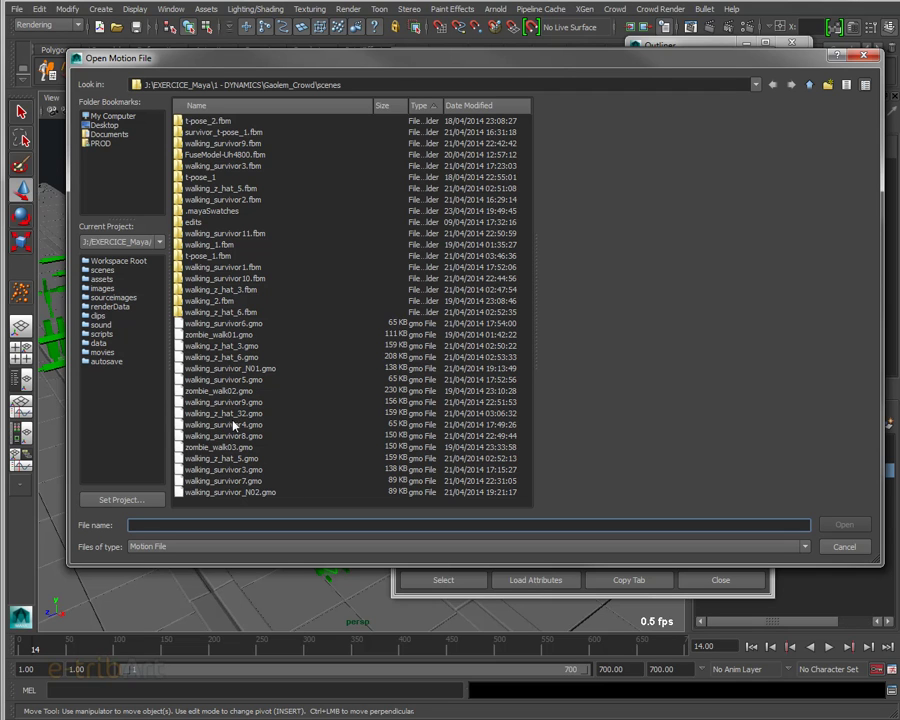
left_click(230, 471)
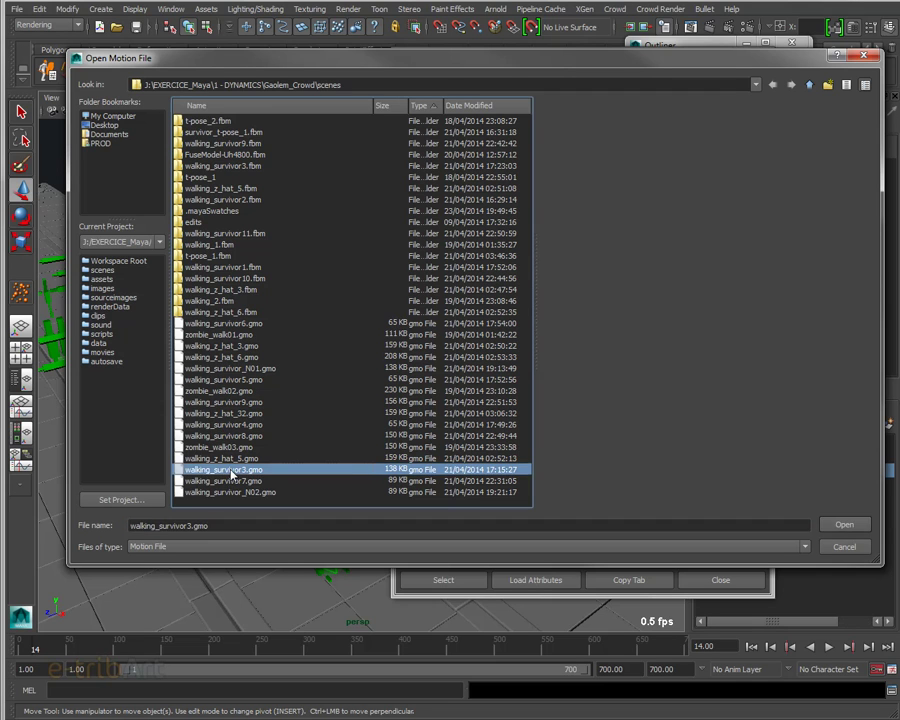
double_click(230, 472)
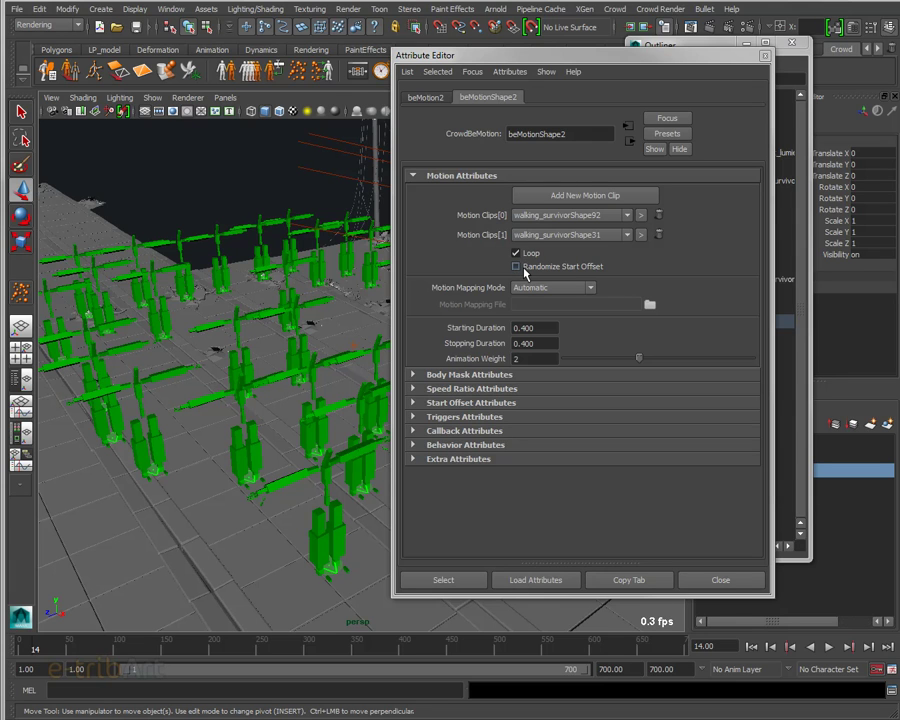
- Enable Randomize Start Offset on the new clip and set its Animation Weight to 2
left_click(520, 267)
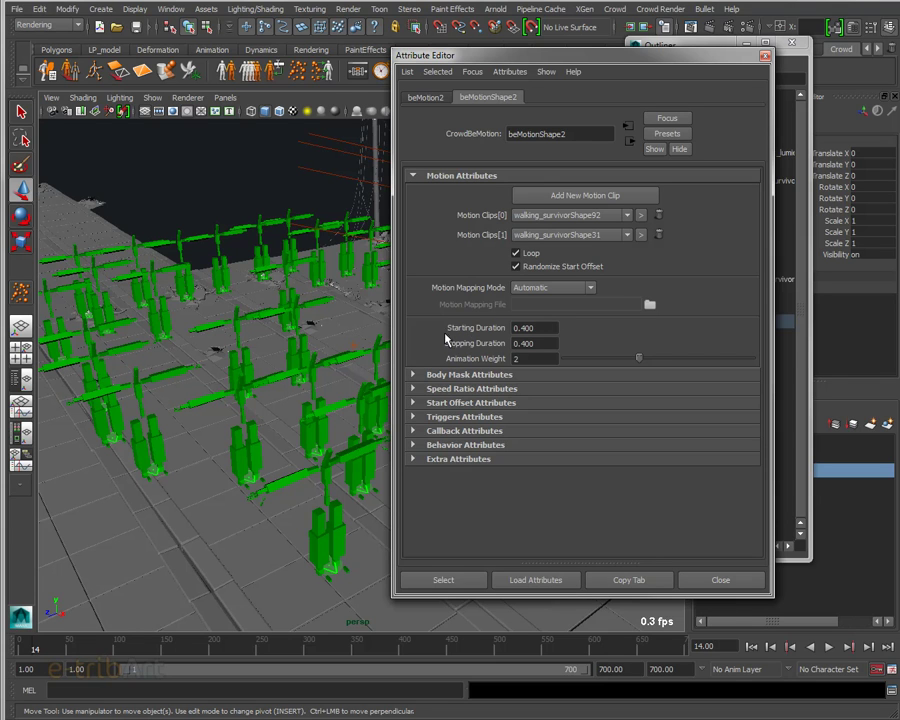
double_click(516, 357)
type("2")
left_click(505, 402)
left_click(504, 404)
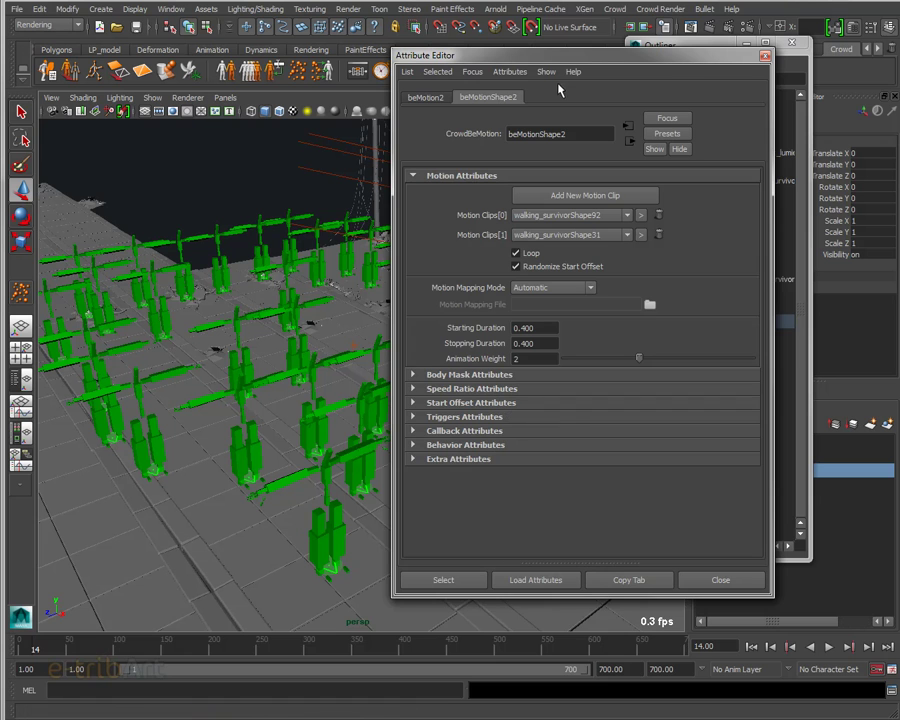
left_click_drag(561, 57, 899, 60)
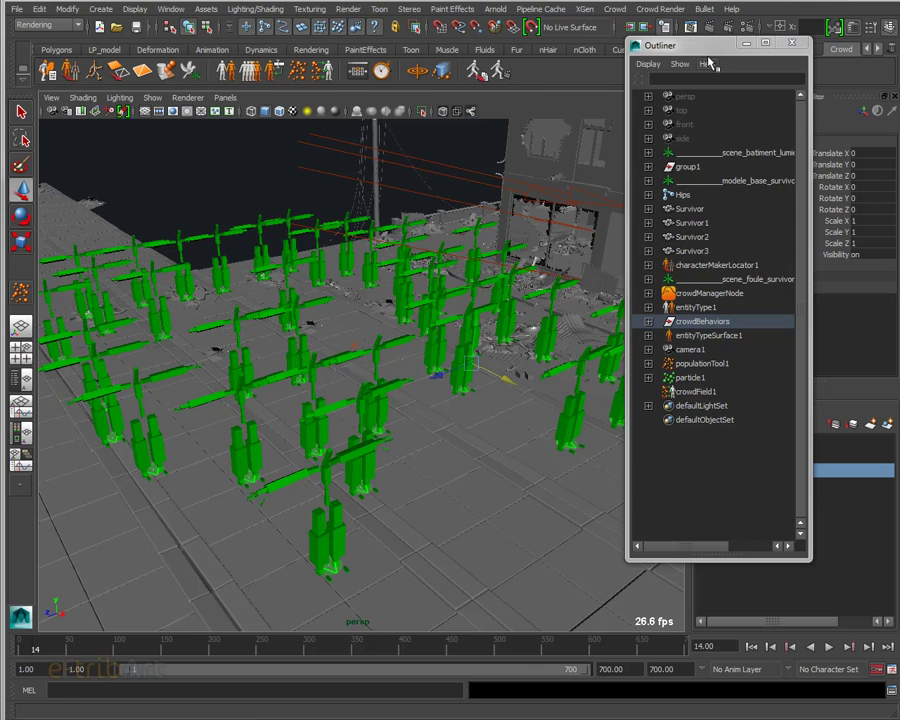
left_click_drag(708, 57, 608, 75)
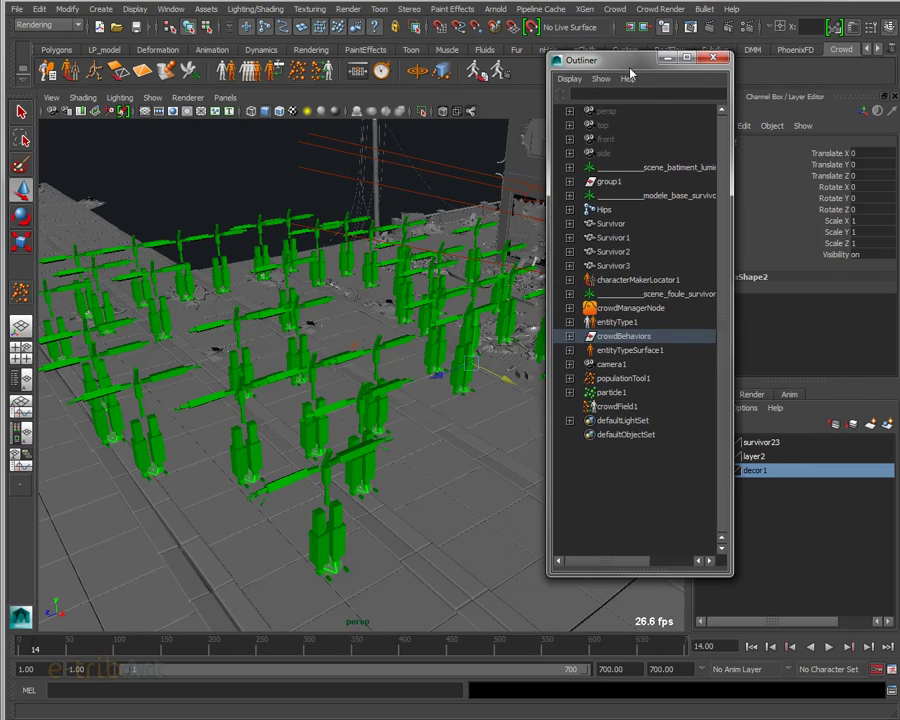
left_click(692, 61)
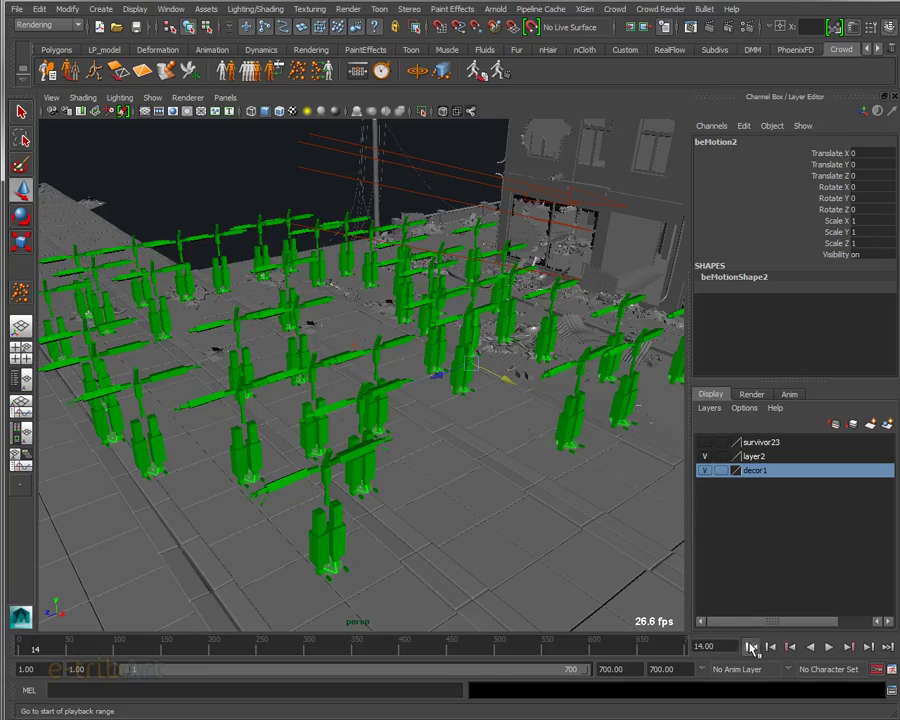
left_click(751, 647)
left_click(828, 647)
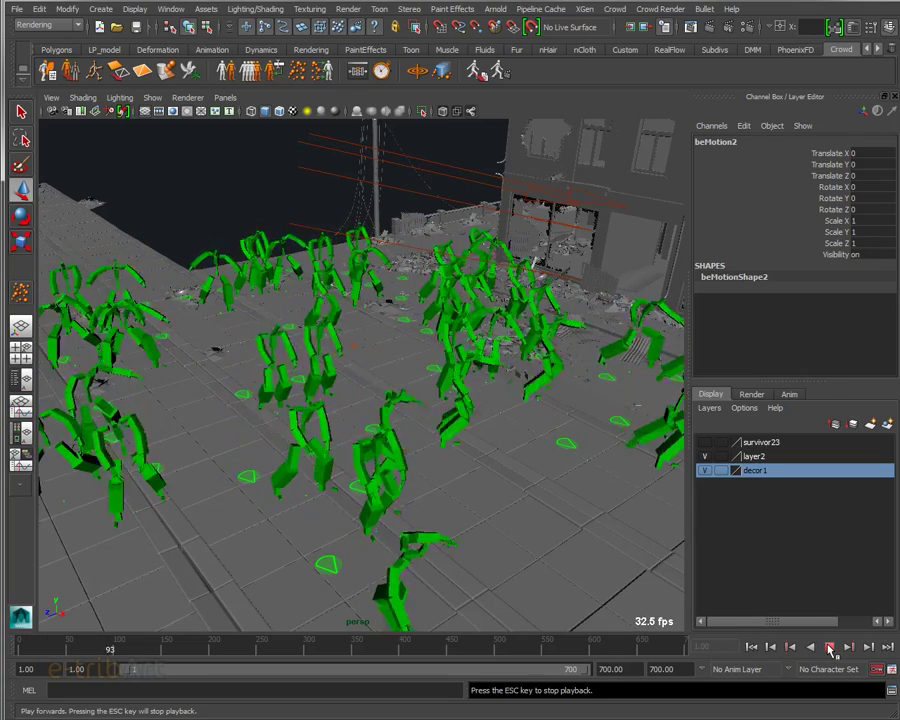
left_click(828, 647)
mouse_move(585, 616)
left_mouse_down("alt")
mouse_move(518, 555)
mouse_move(482, 543)
mouse_move(516, 558)
mouse_move(490, 540)
mouse_move(519, 521)
left_mouse_up("alt")
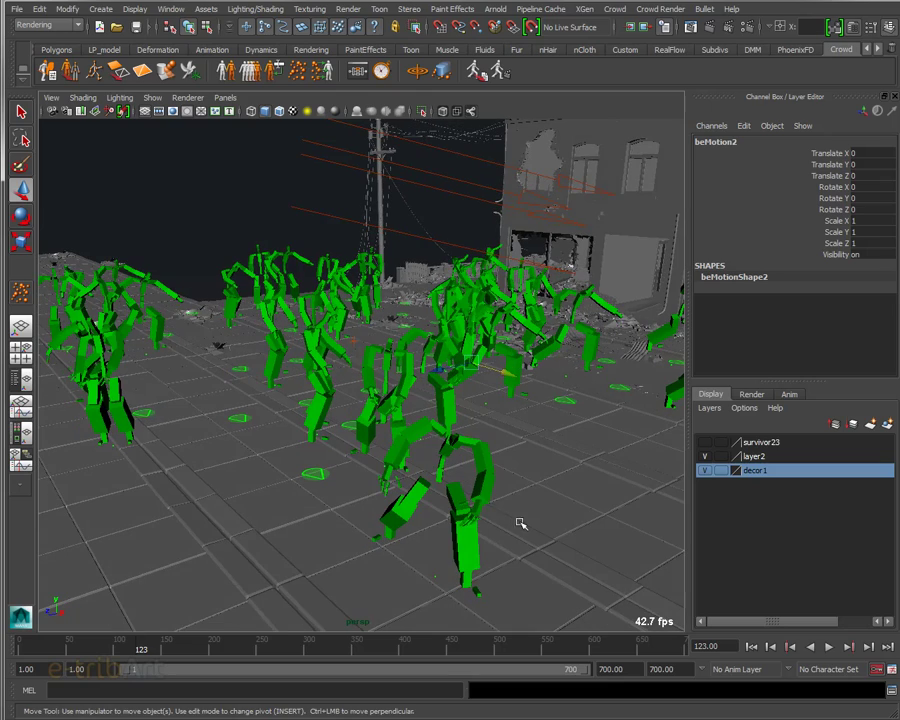
left_click(828, 647)
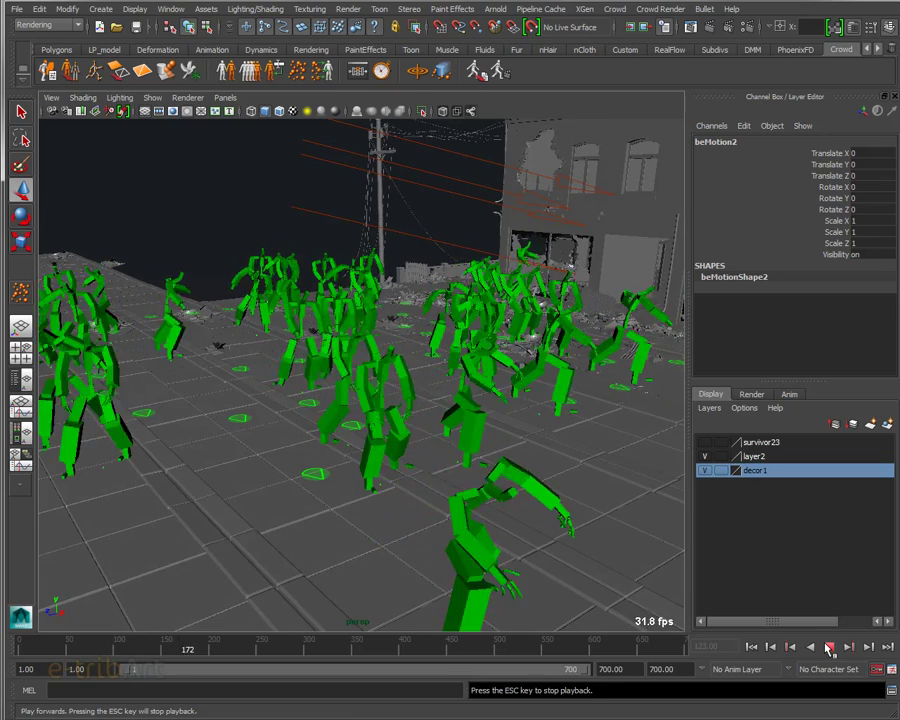
left_click(828, 647)
mouse_move(508, 526)
left_mouse_down("alt")
mouse_move(437, 527)
mouse_move(466, 566)
mouse_move(474, 553)
mouse_move(462, 532)
mouse_move(488, 514)
left_mouse_up("alt")
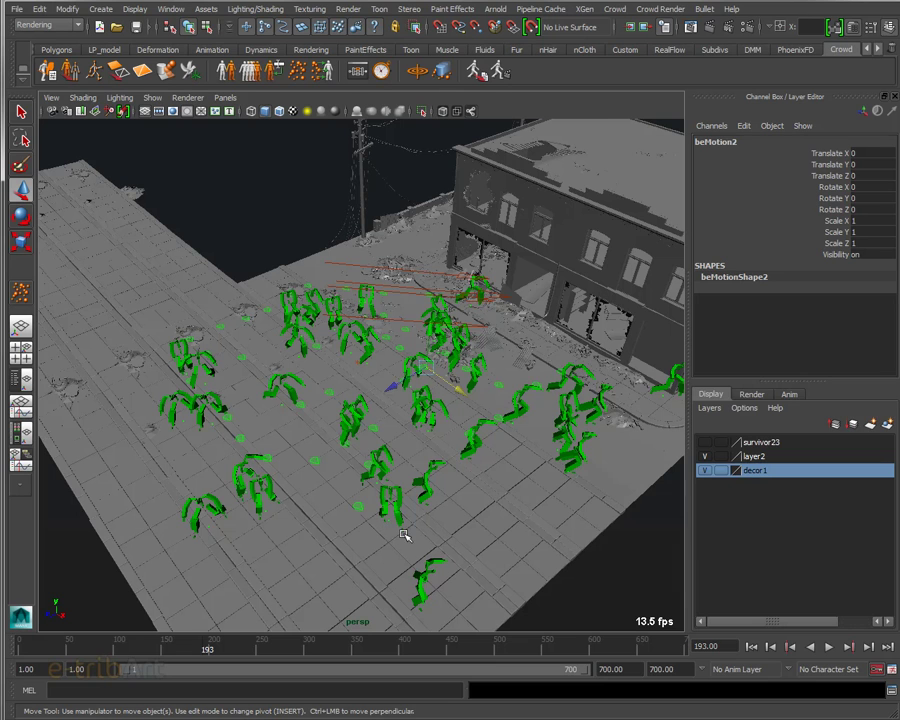
scroll(403, 532, "up", 2)
left_click_drag(405, 532, 378, 444, "alt")
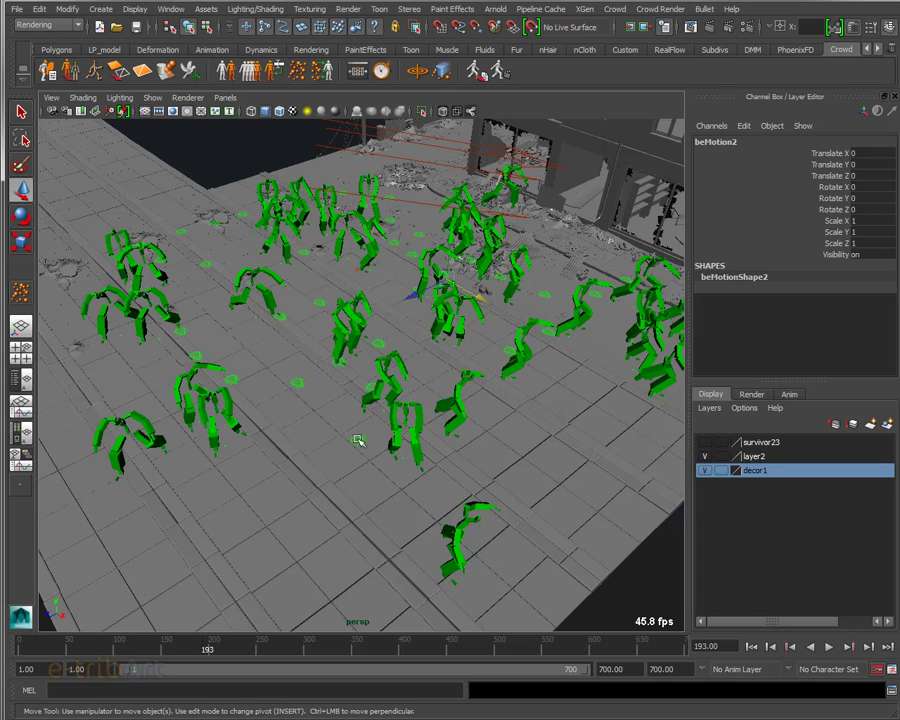
mouse_move(372, 454)
left_mouse_down("alt")
mouse_move(360, 430)
mouse_move(353, 456)
left_mouse_up("alt")
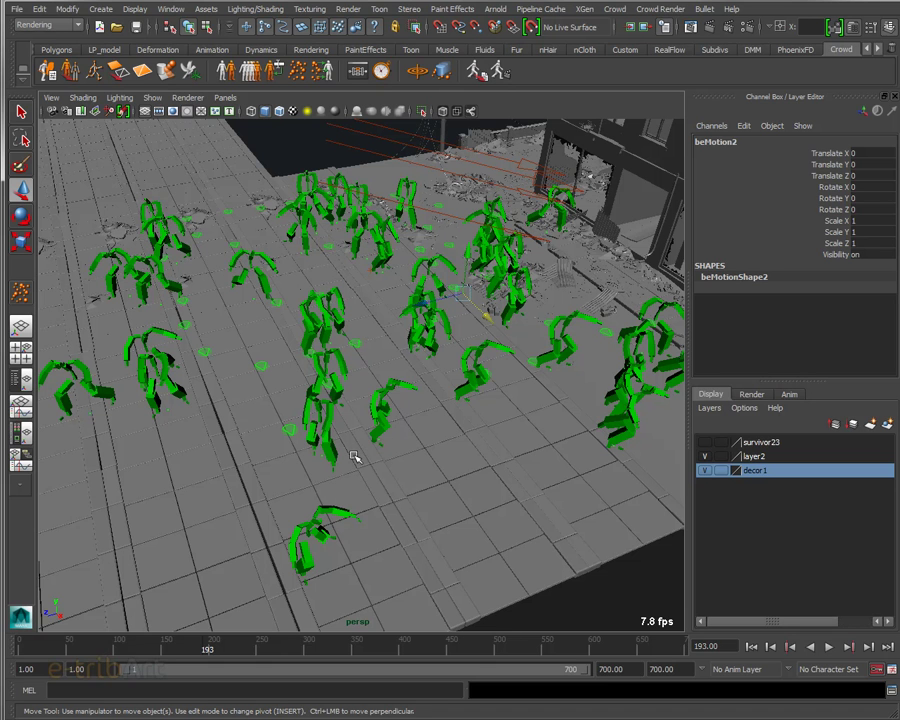
left_click(751, 646)
left_click(827, 648)
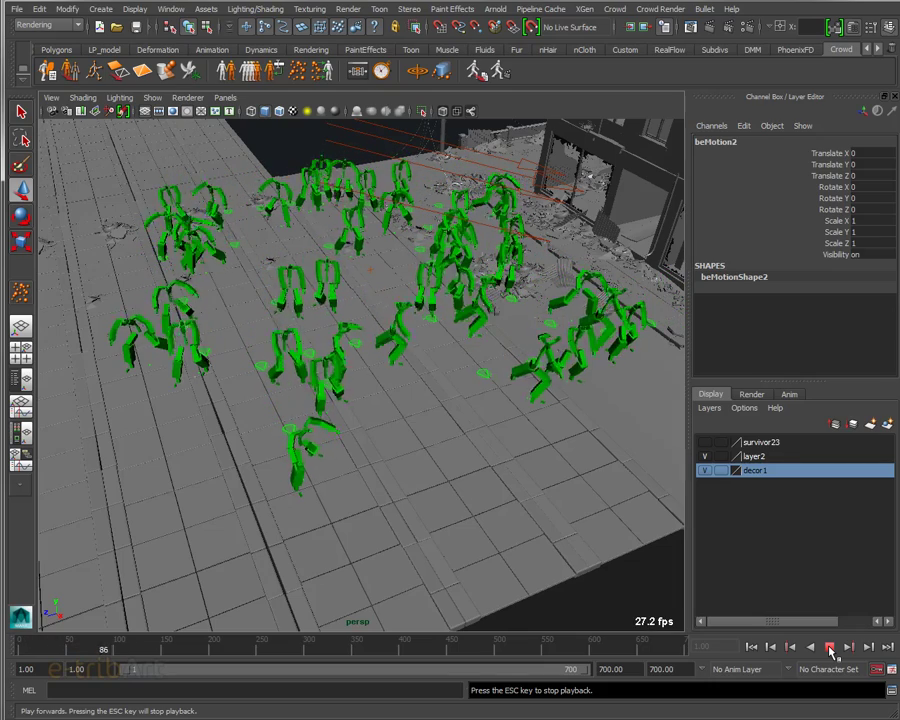
left_click(829, 648)
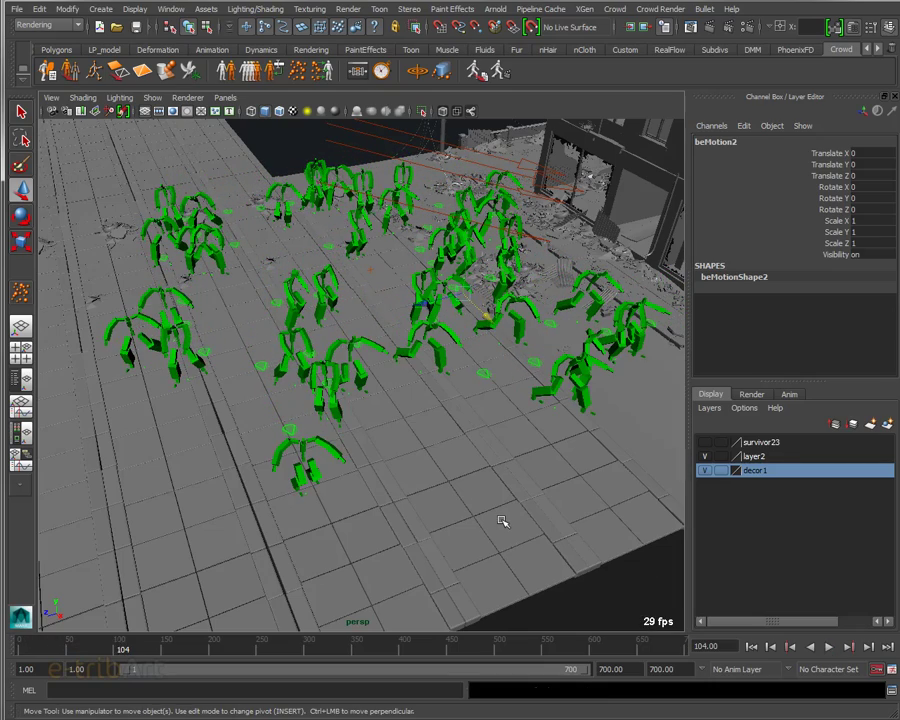
mouse_move(466, 504)
left_mouse_down("alt")
mouse_move(523, 505)
mouse_move(496, 504)
left_mouse_up("alt")
middle_click_drag(496, 504, 484, 548, "alt")
left_click_drag(484, 548, 467, 525, "alt")
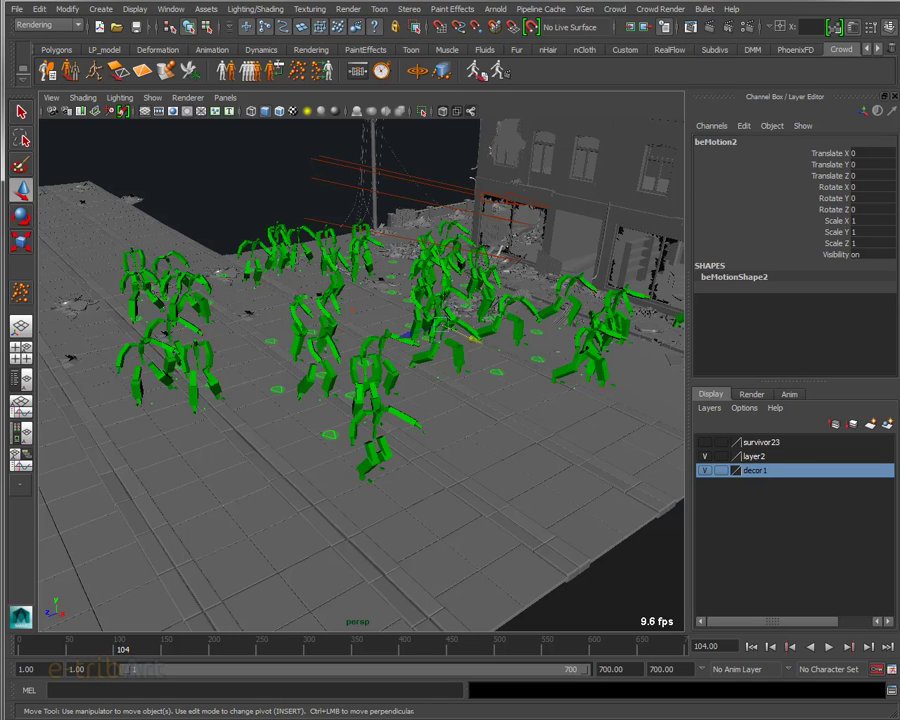
- Open the Outliner and the Golaem Assets Manager side by side
left_click(170, 9)
left_click(195, 107)
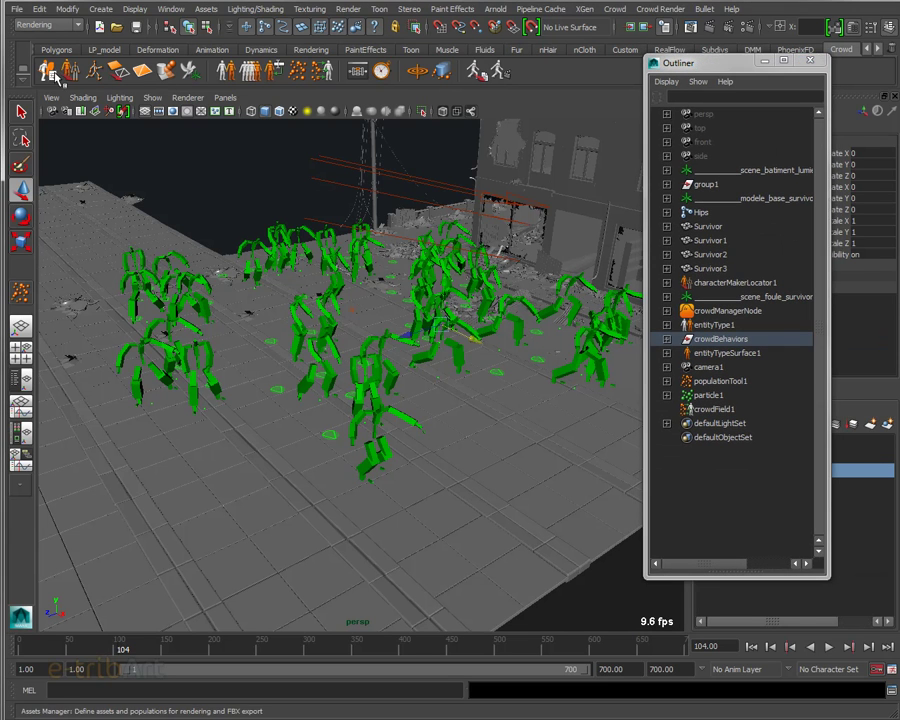
left_click(48, 72)
left_click_drag(478, 106, 360, 86)
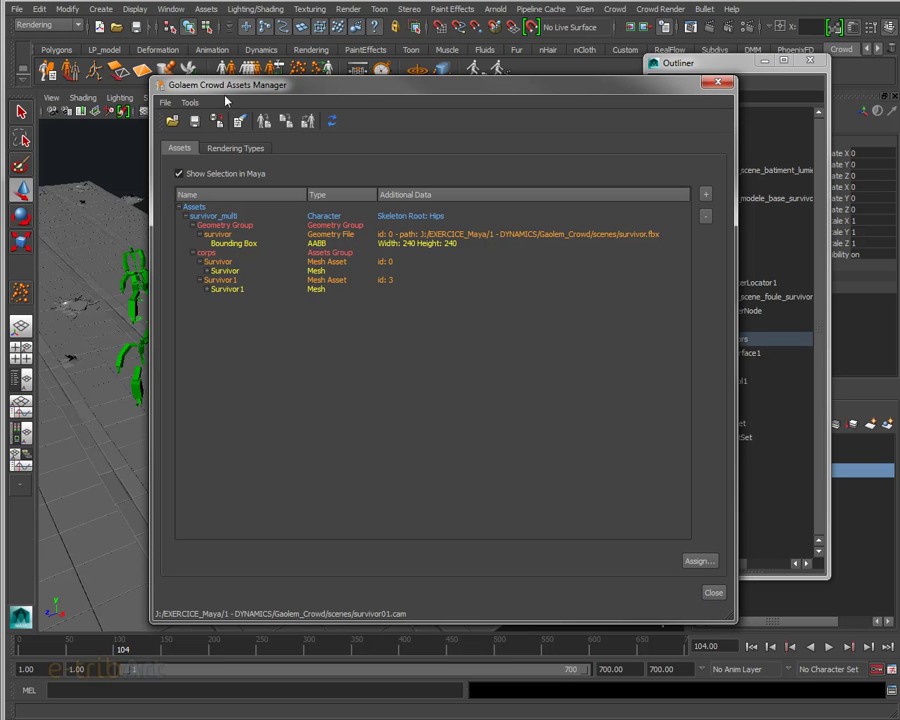
- Under Rendering Types, assign survivor_multi_rend to entityTypeShape1
left_click(240, 148)
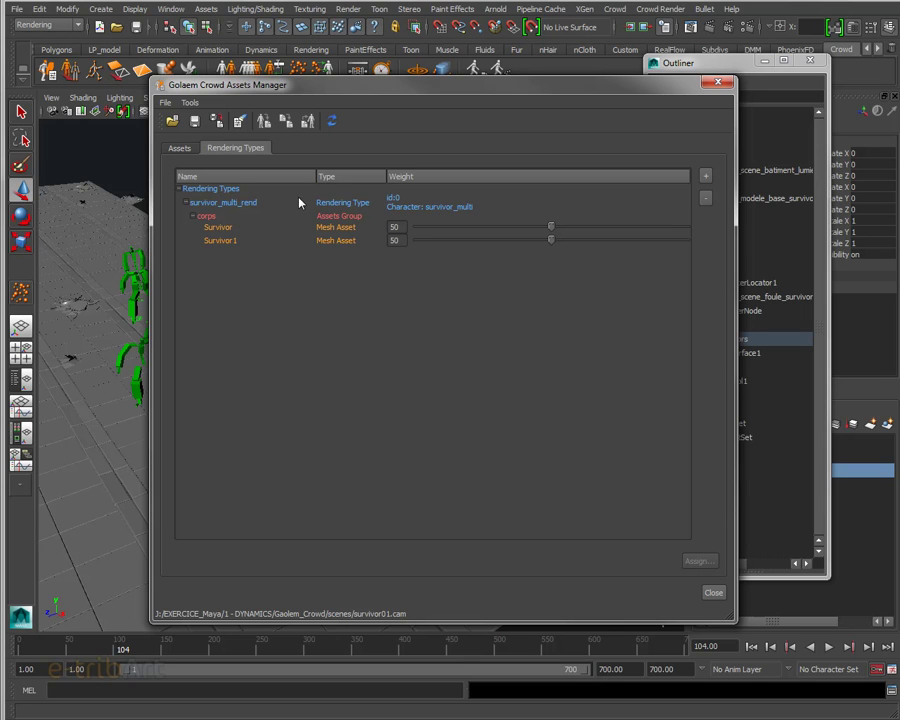
left_click(237, 202)
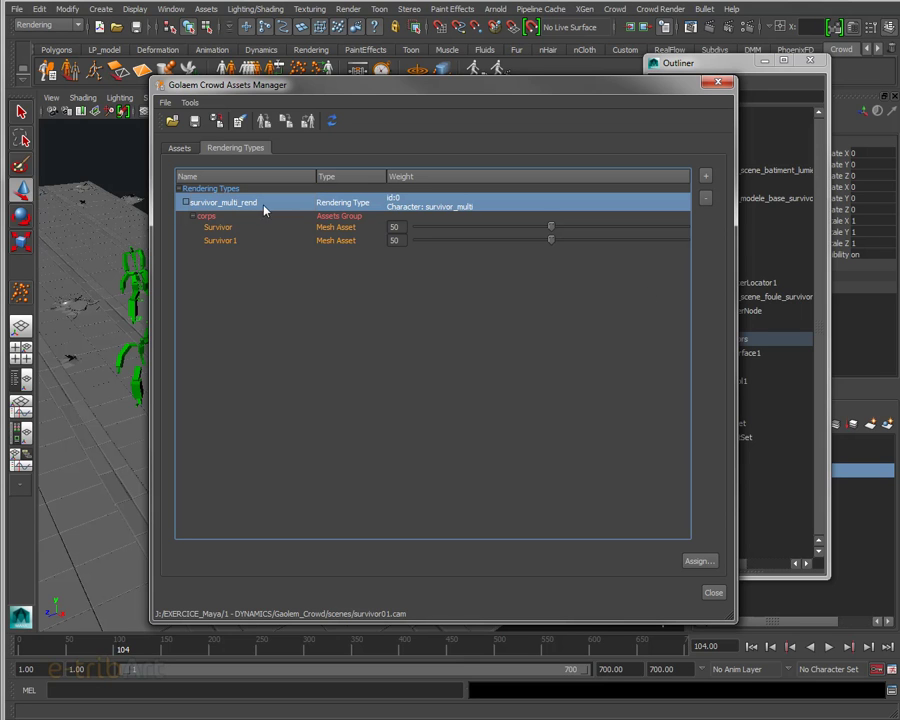
left_click(699, 562)
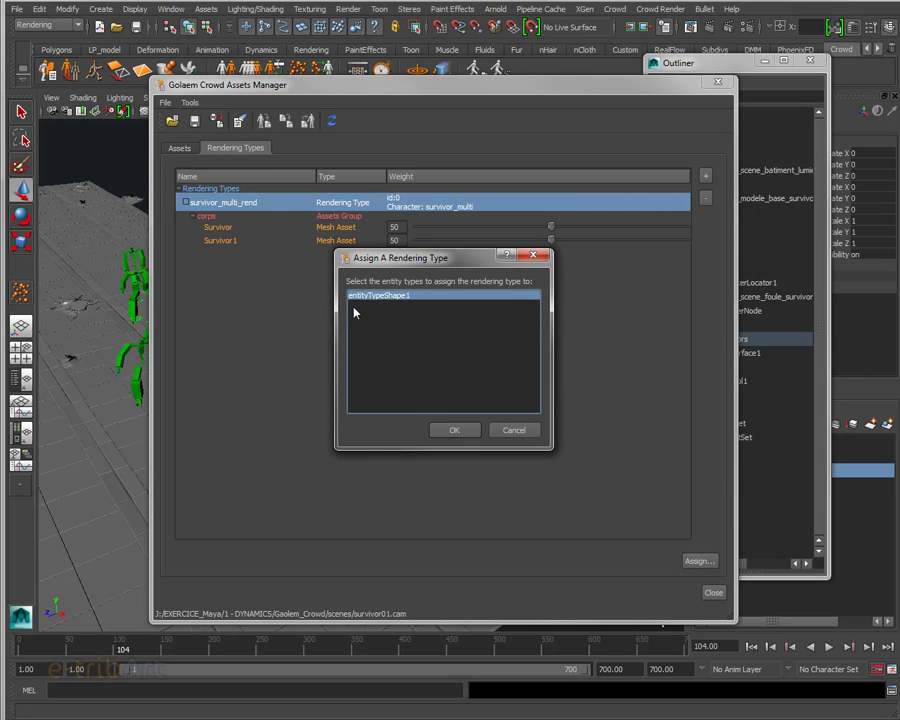
left_click(455, 431)
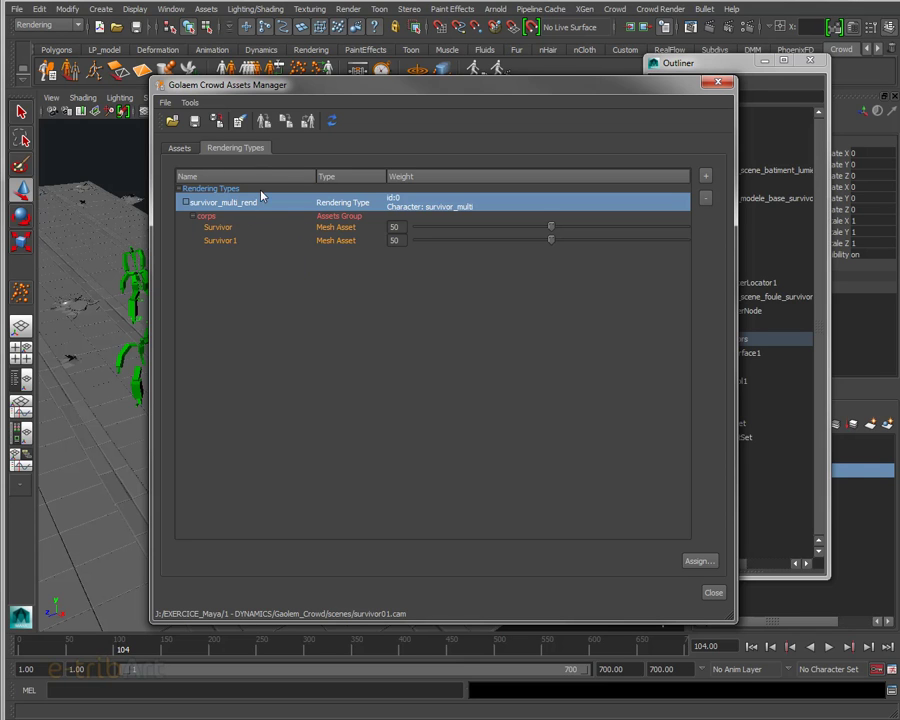
left_click_drag(305, 92, 899, 180)
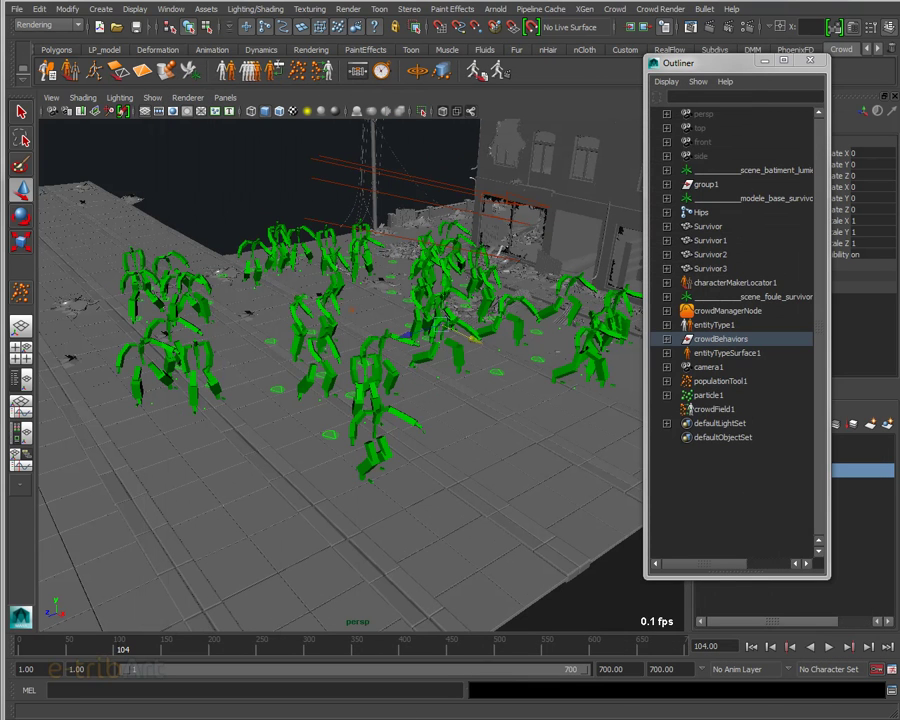
- Rewind to frame 1, then set entityTypeSurface1's Display Mode to Render Previz and refresh
left_click(752, 647)
mouse_move(536, 527)
left_mouse_down("alt")
mouse_move(496, 518)
mouse_move(452, 528)
left_mouse_up("alt")
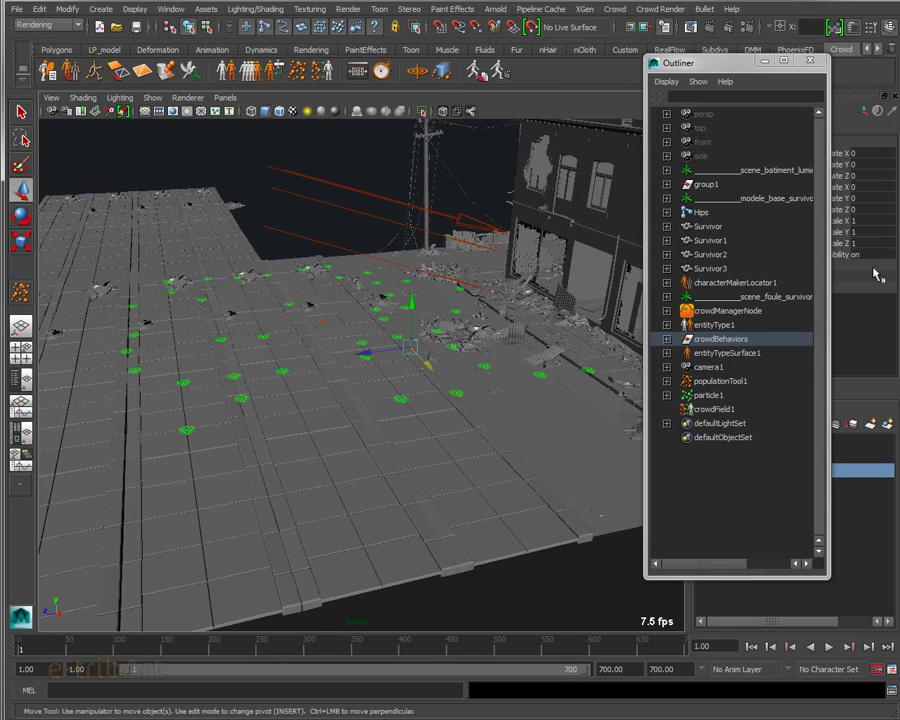
left_click(714, 354)
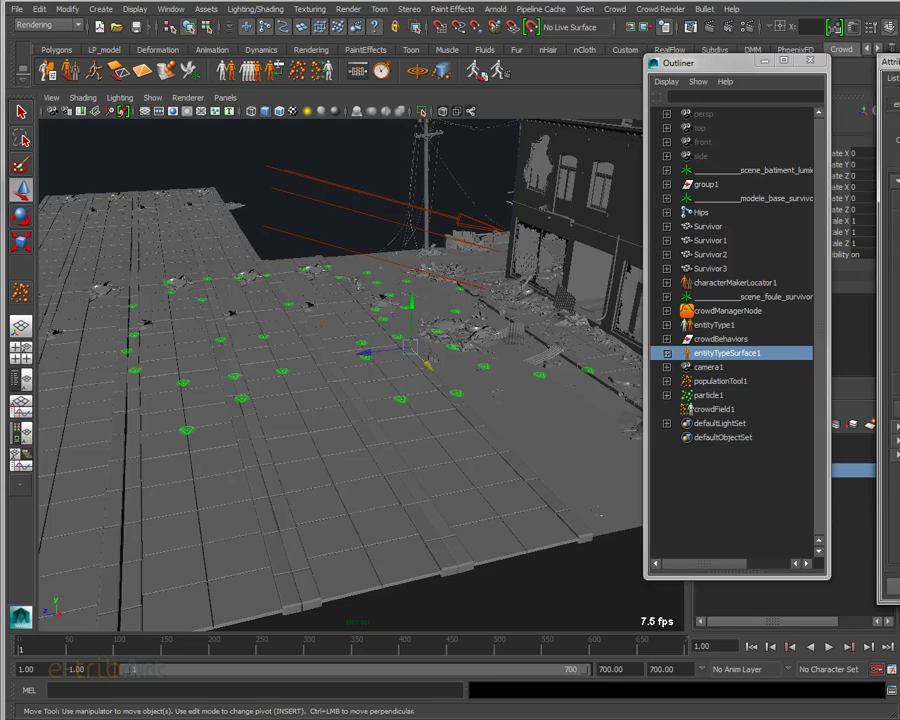
key("ctrl+a")
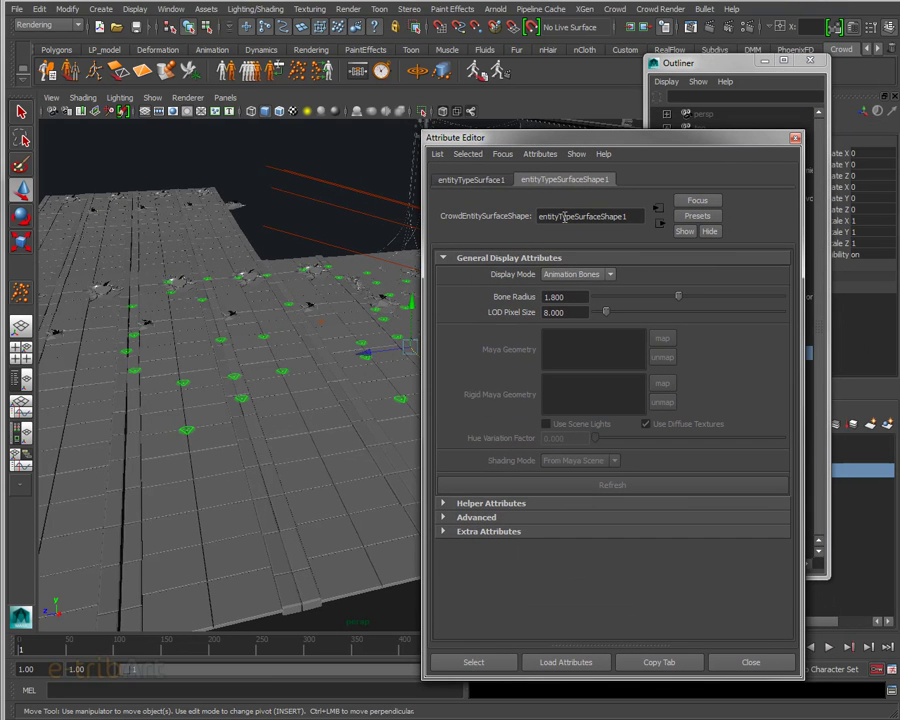
left_click(577, 275)
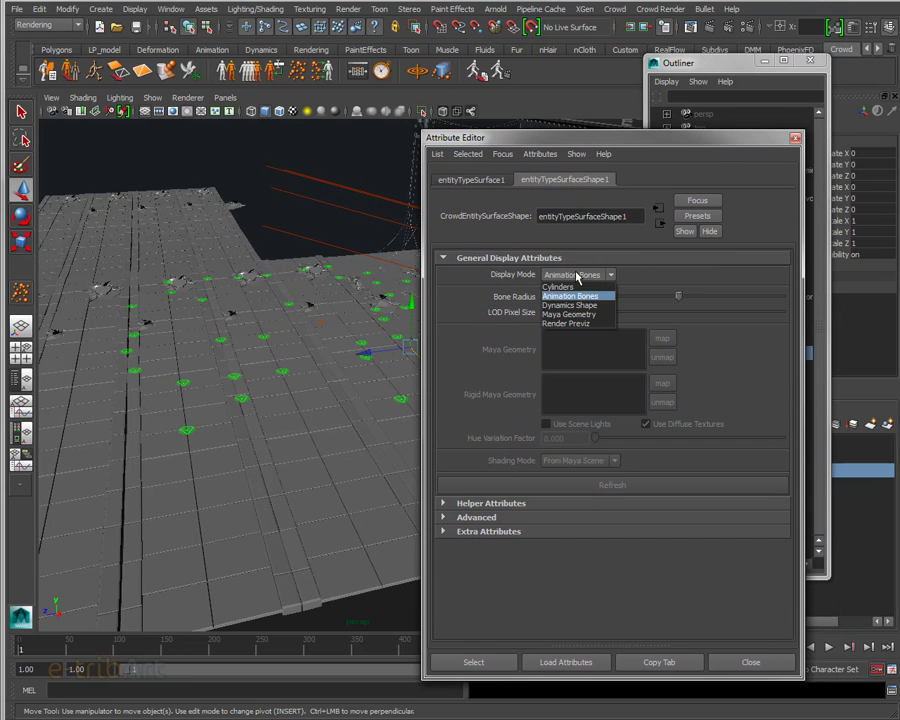
left_click(570, 325)
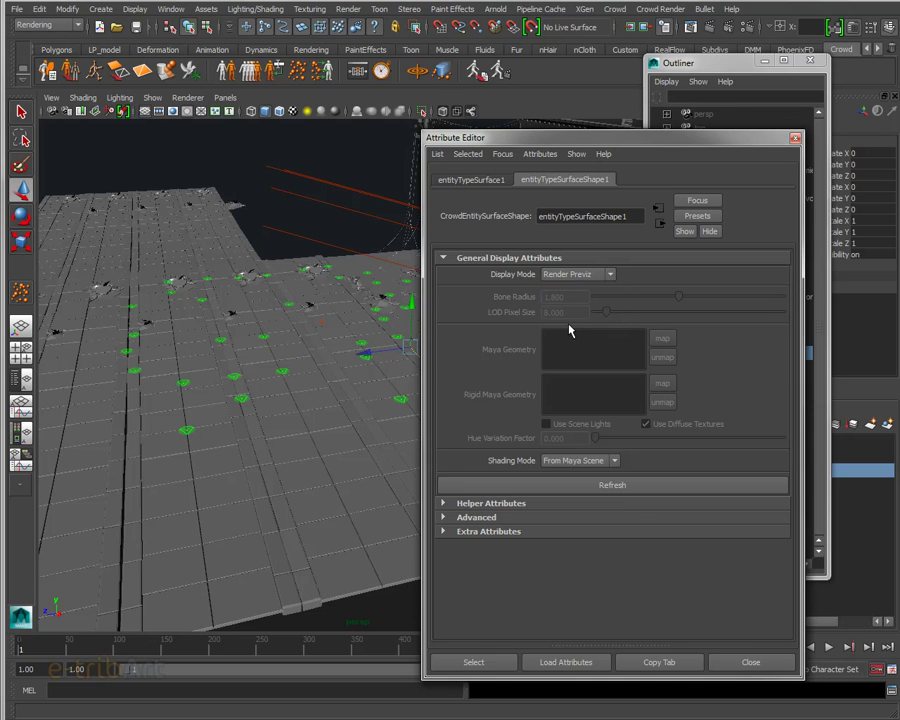
left_click(573, 488)
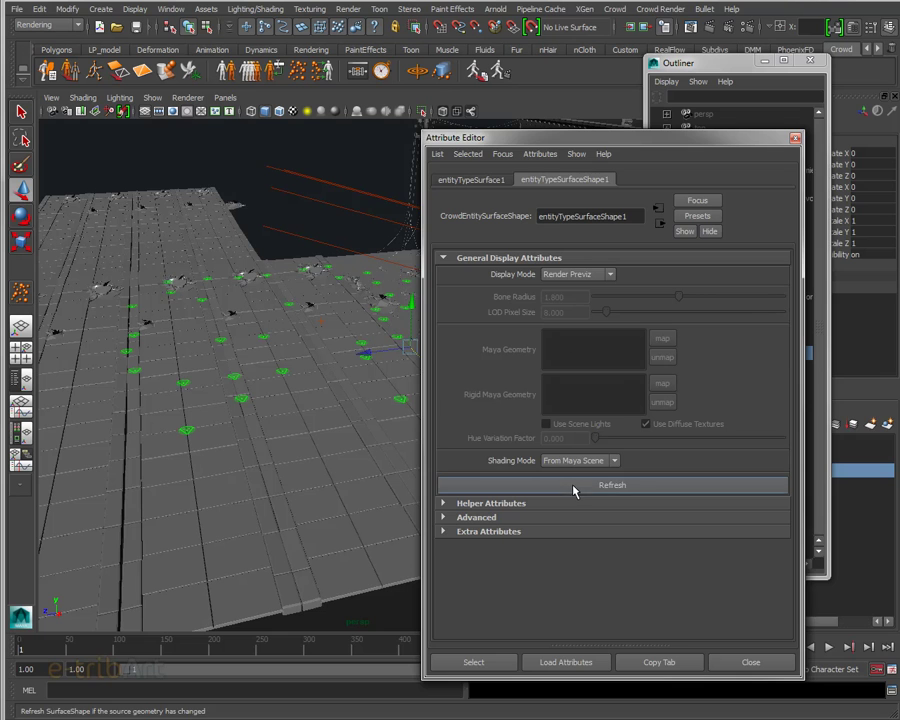
left_click_drag(542, 140, 899, 125)
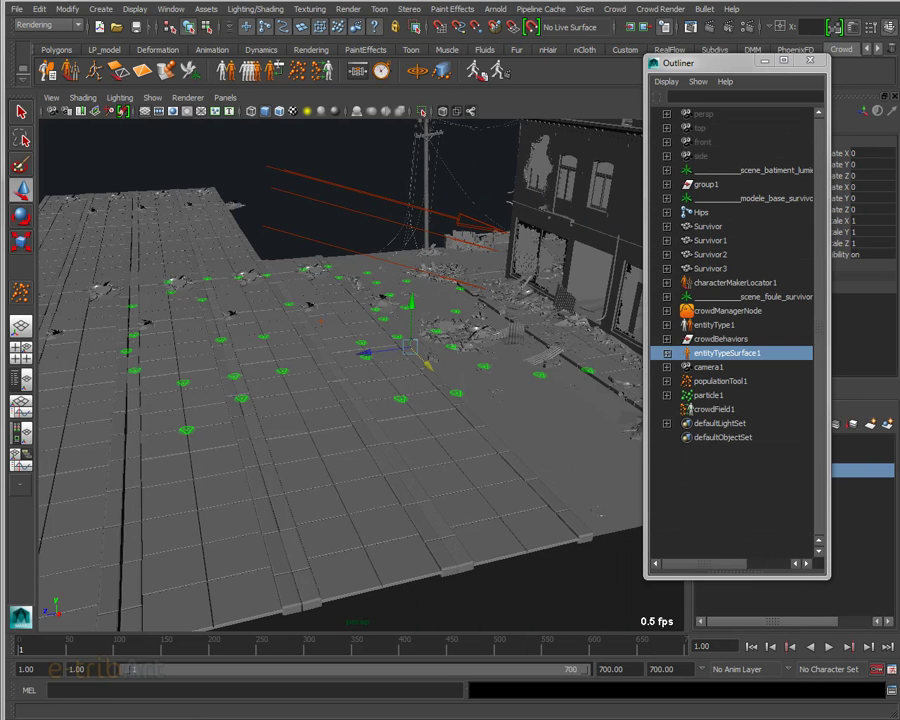
left_click(747, 646)
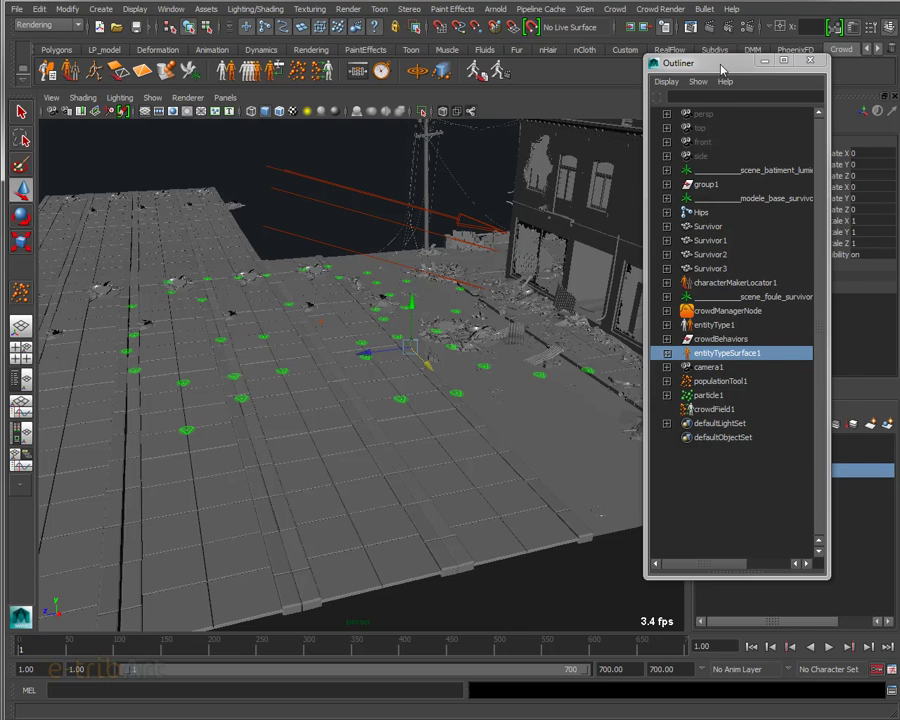
left_click_drag(722, 69, 701, 55)
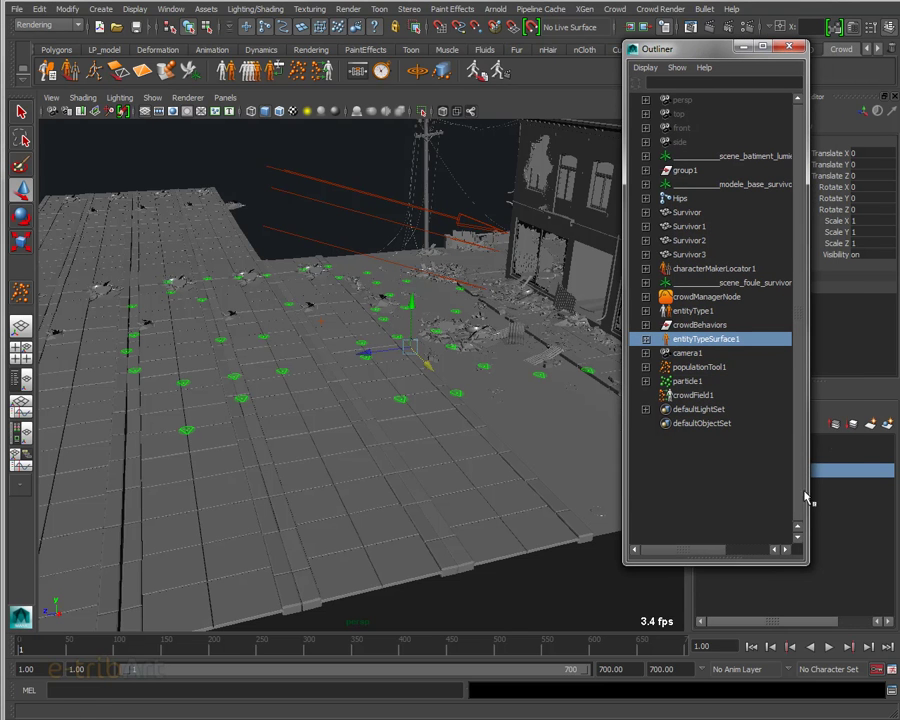
left_click(829, 647)
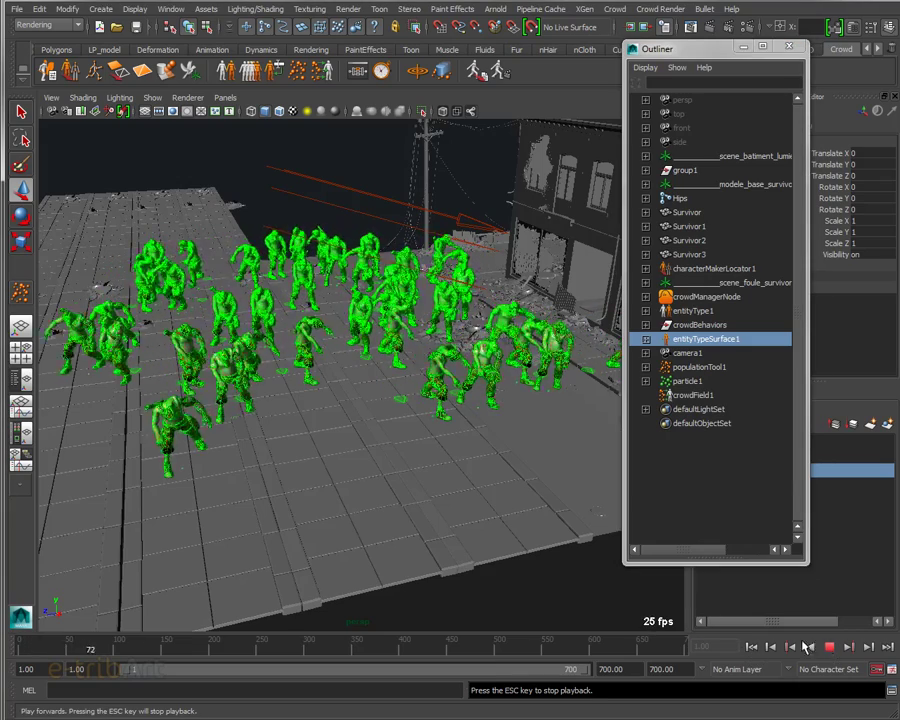
left_click(543, 582)
mouse_move(543, 582)
left_mouse_down("alt")
mouse_move(438, 496)
mouse_move(442, 488)
left_mouse_up("alt")
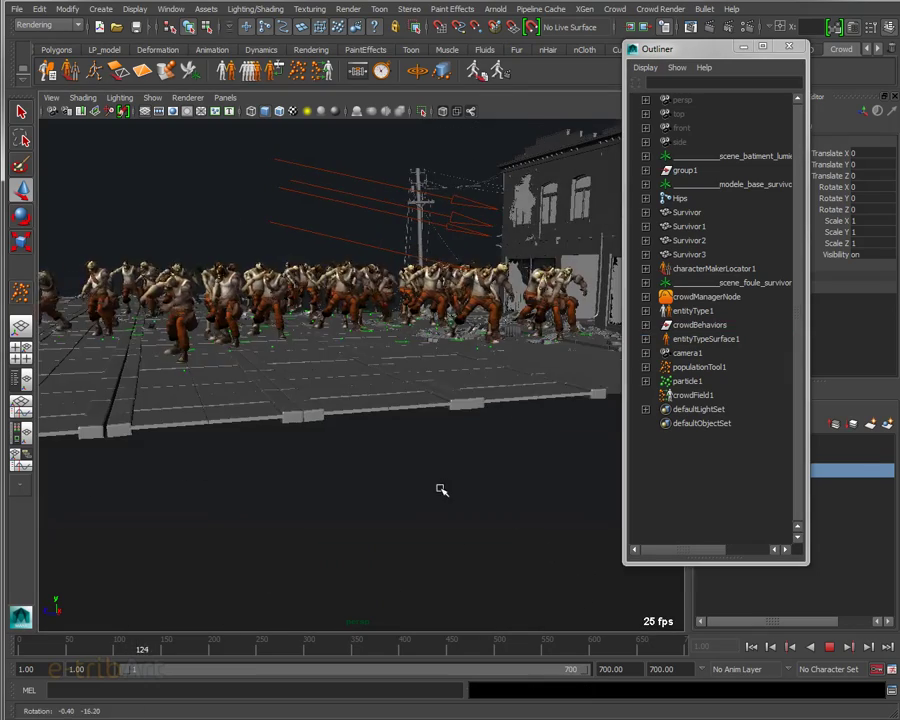
right_click_drag(488, 492, 505, 481, "alt")
mouse_move(505, 481)
left_mouse_down("alt")
mouse_move(446, 476)
mouse_move(470, 458)
mouse_move(480, 530)
left_mouse_up("alt")
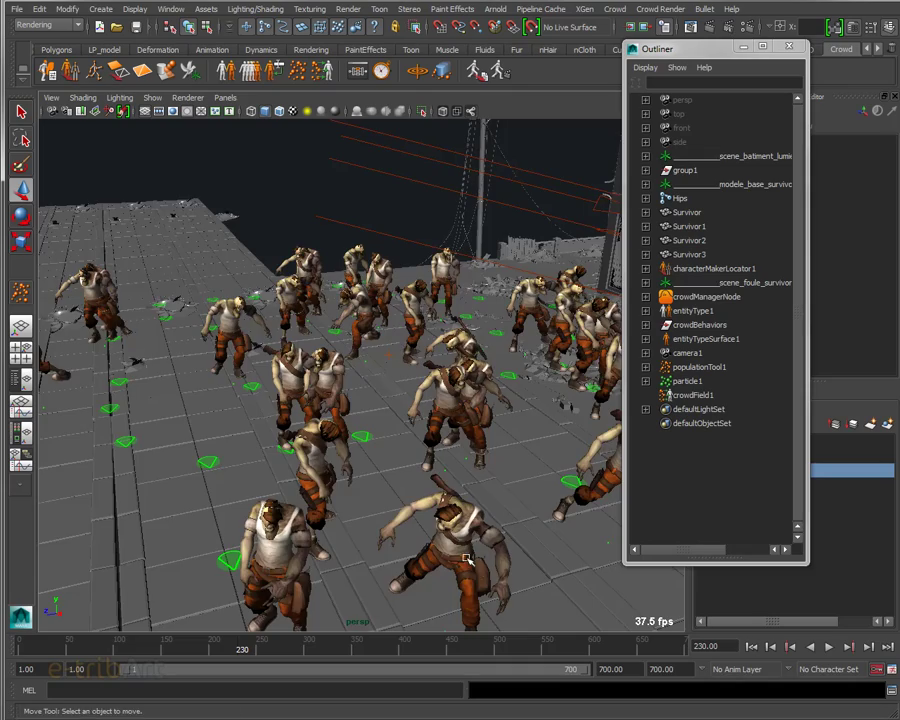
left_click_drag(330, 397, 448, 547, "alt")
mouse_move(418, 541)
right_mouse_down("alt")
mouse_move(466, 538)
mouse_move(550, 557)
right_mouse_up("alt")
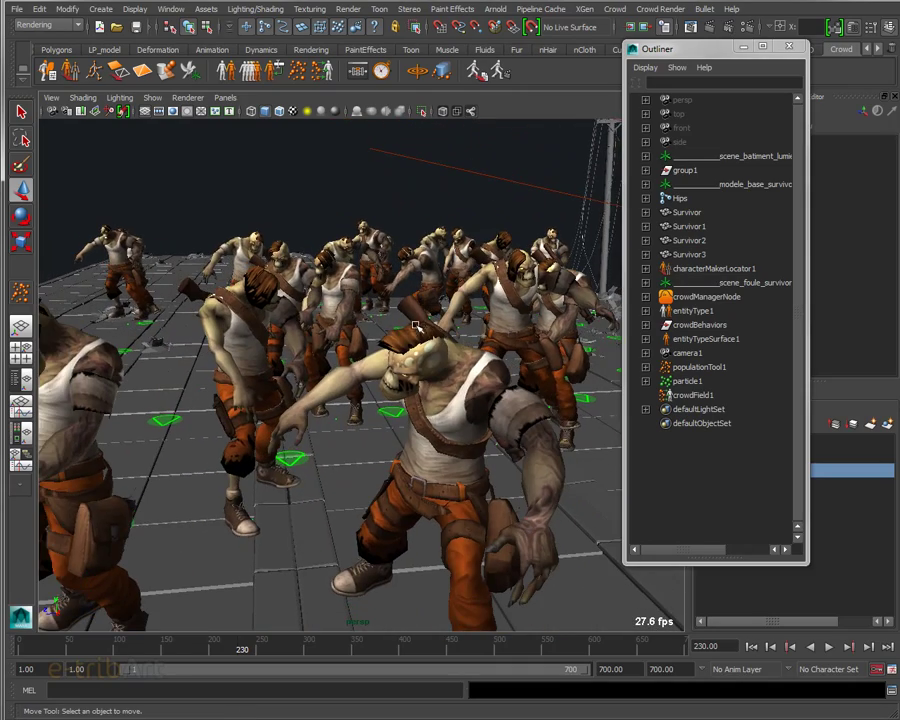
left_click_drag(405, 405, 275, 358, "alt")
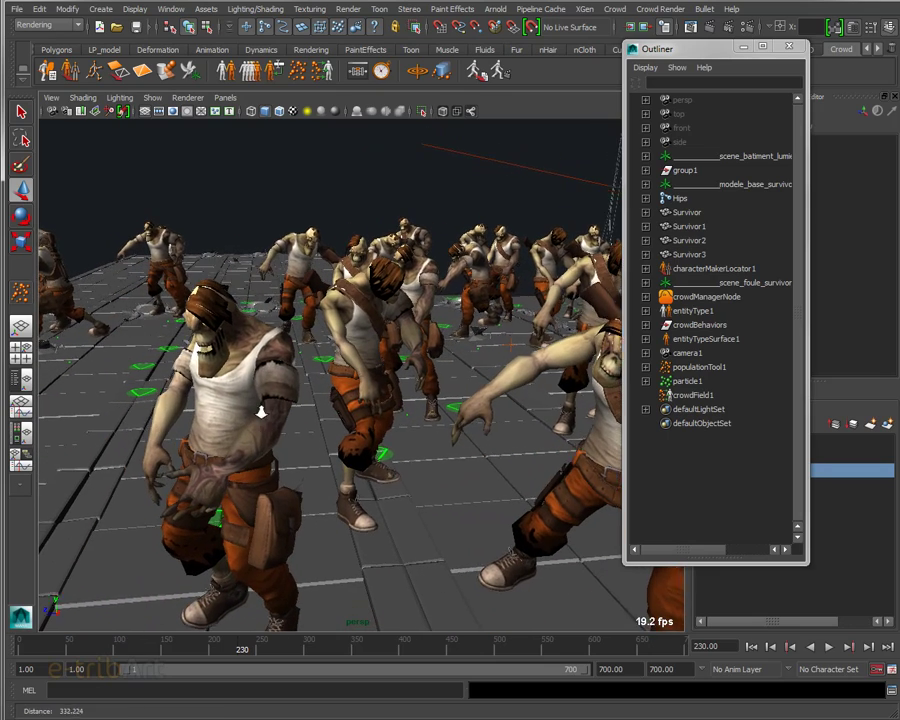
right_click_drag(301, 386, 238, 366, "alt")
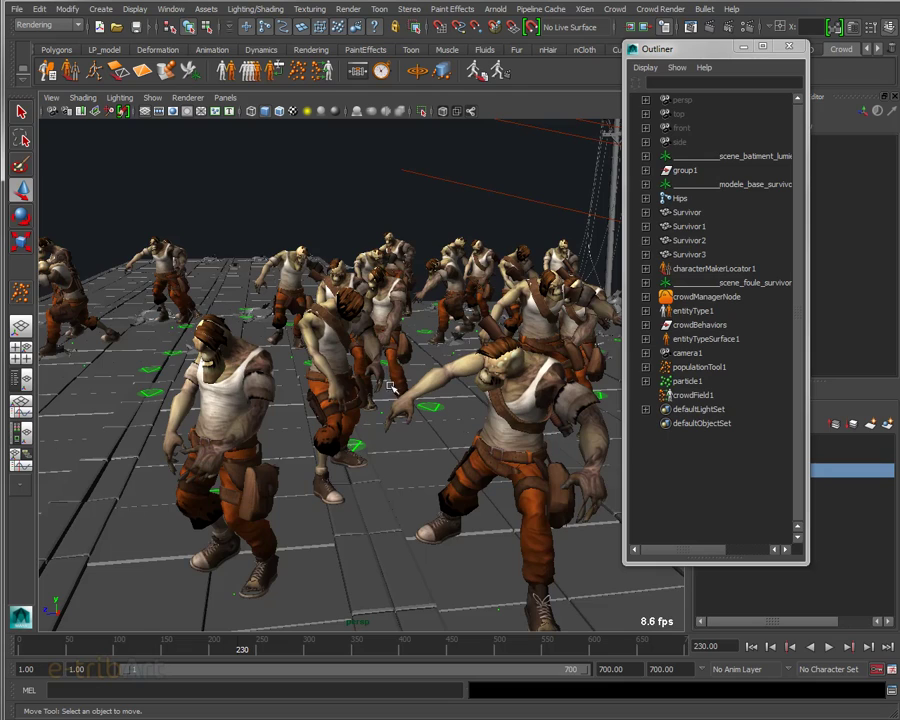
mouse_move(460, 425)
left_mouse_down("alt")
mouse_move(263, 404)
mouse_move(300, 408)
left_mouse_up("alt")
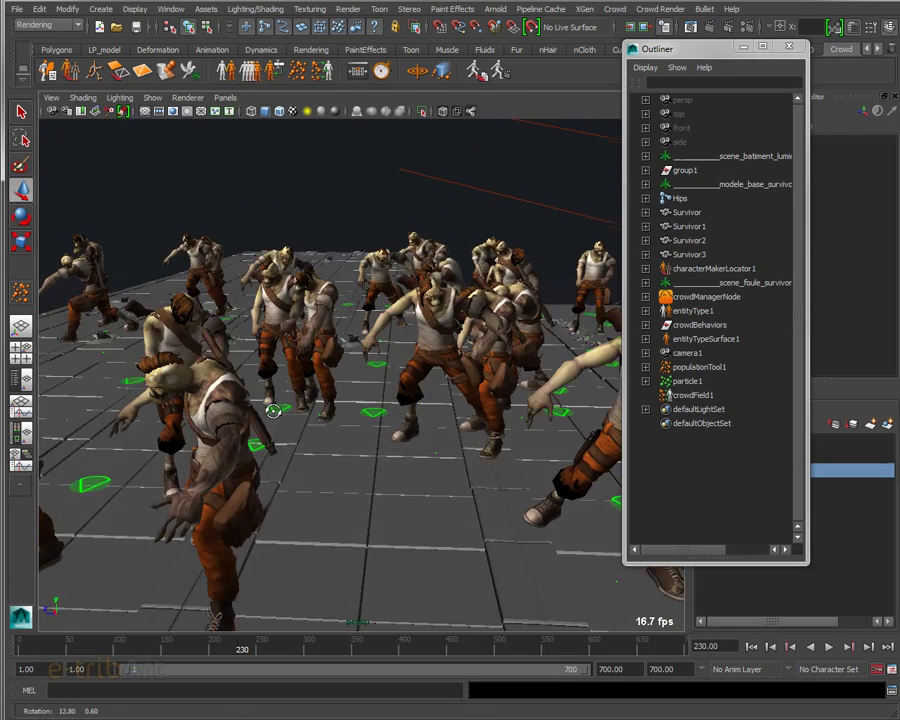
middle_click_drag(300, 408, 307, 410, "alt")
scroll(383, 388, "down", 4)
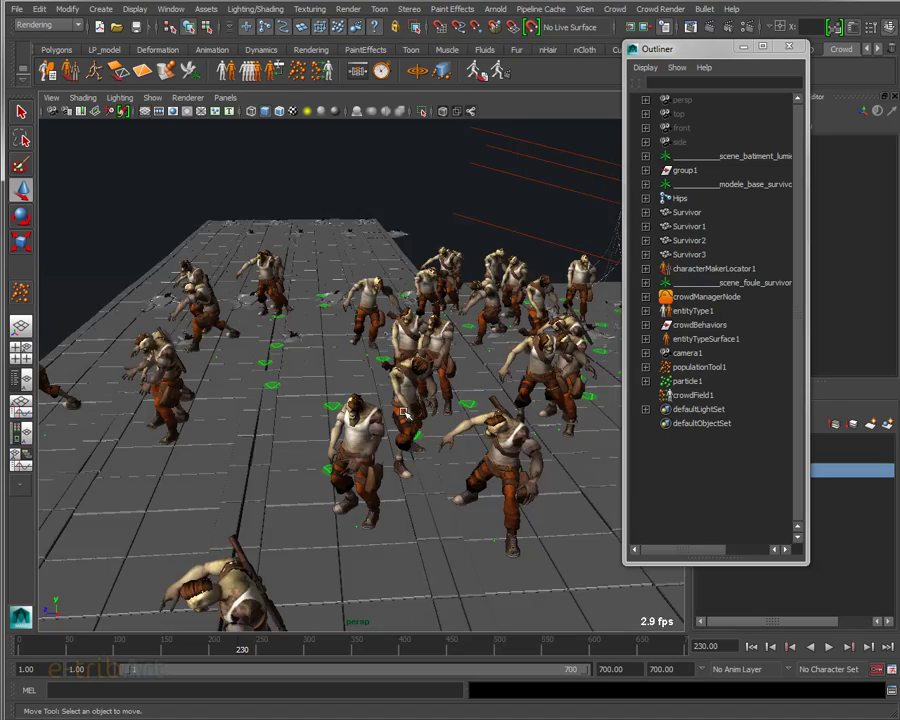
left_click_drag(385, 403, 350, 385, "alt")
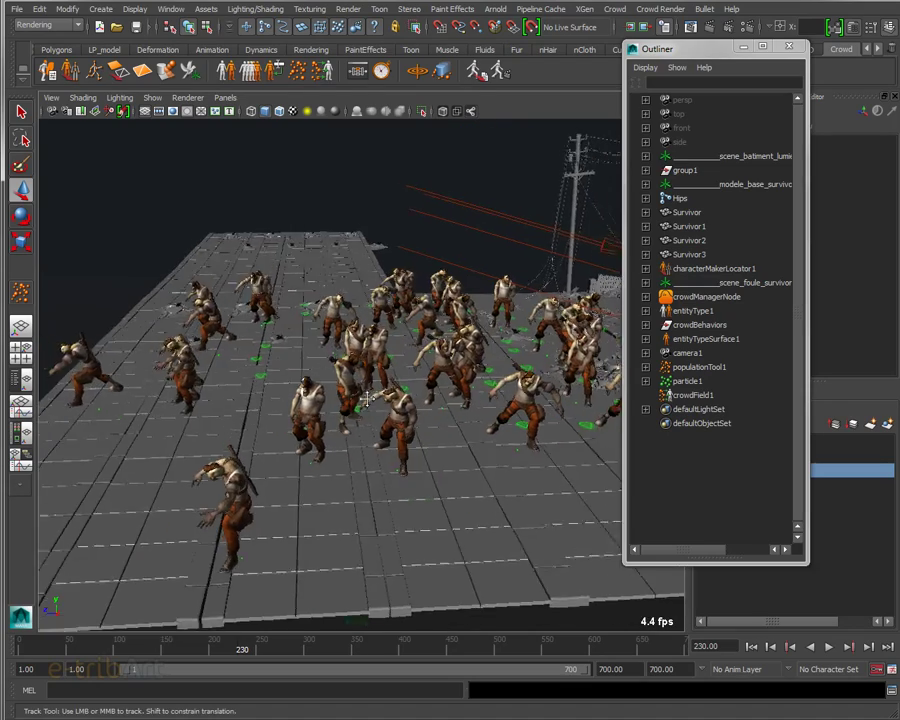
middle_click_drag(350, 385, 333, 368, "alt")
mouse_move(333, 368)
left_mouse_down("alt")
mouse_move(376, 376)
mouse_move(349, 371)
left_mouse_up("alt")
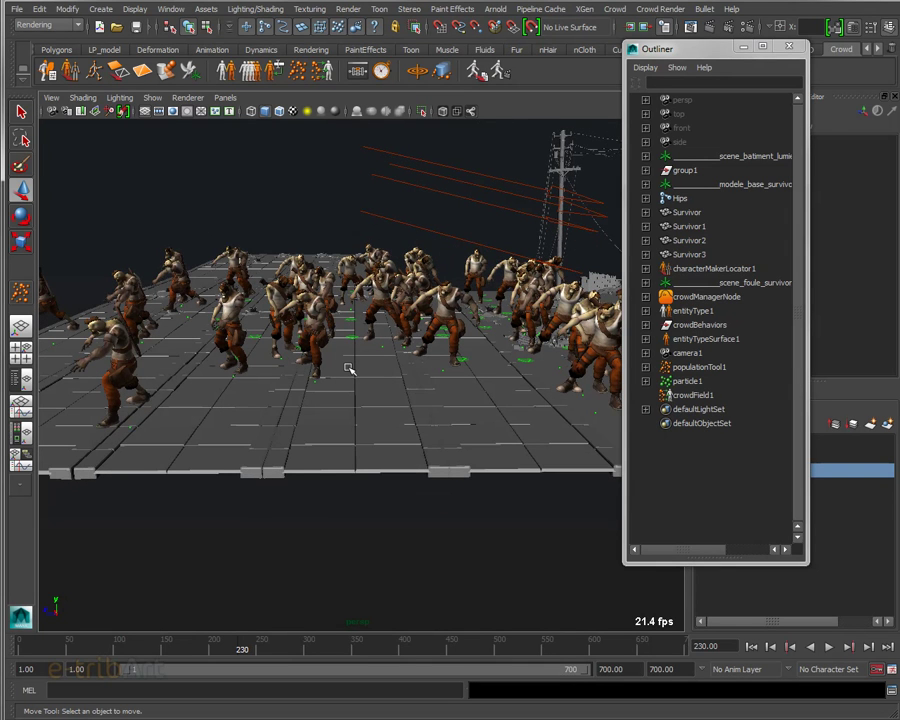
left_click_drag(416, 368, 440, 399, "alt")
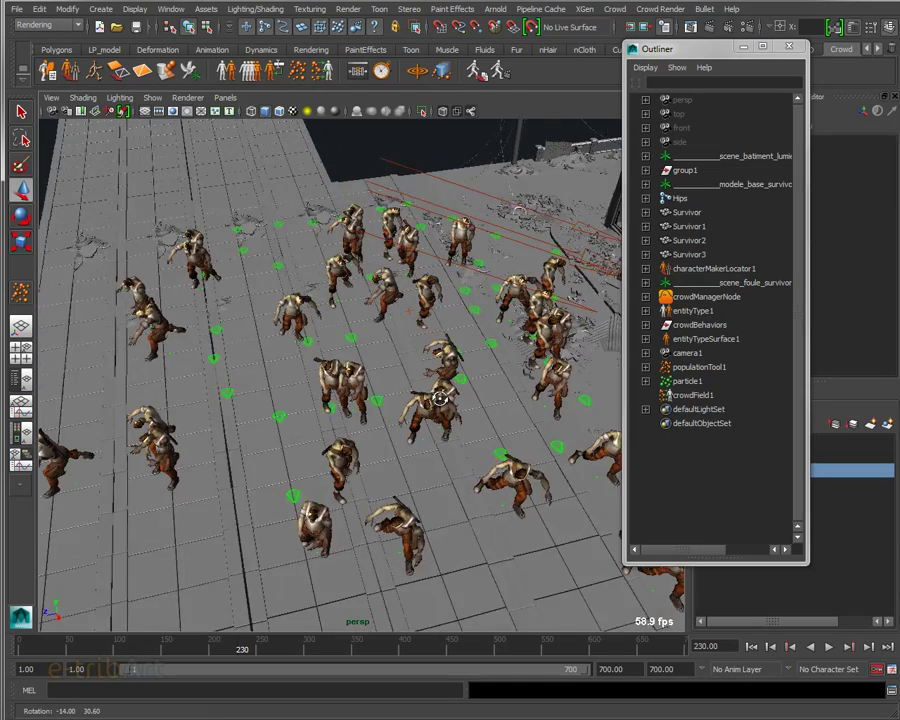
scroll(440, 399, "up", 2)
scroll(430, 405, "up", 2)
scroll(422, 412, "up", 2)
middle_click_drag(422, 412, 307, 387, "alt")
mouse_move(307, 387)
left_mouse_down("alt")
mouse_move(410, 410)
mouse_move(355, 429)
mouse_move(346, 420)
left_mouse_up("alt")
scroll(410, 410, "up", 2)
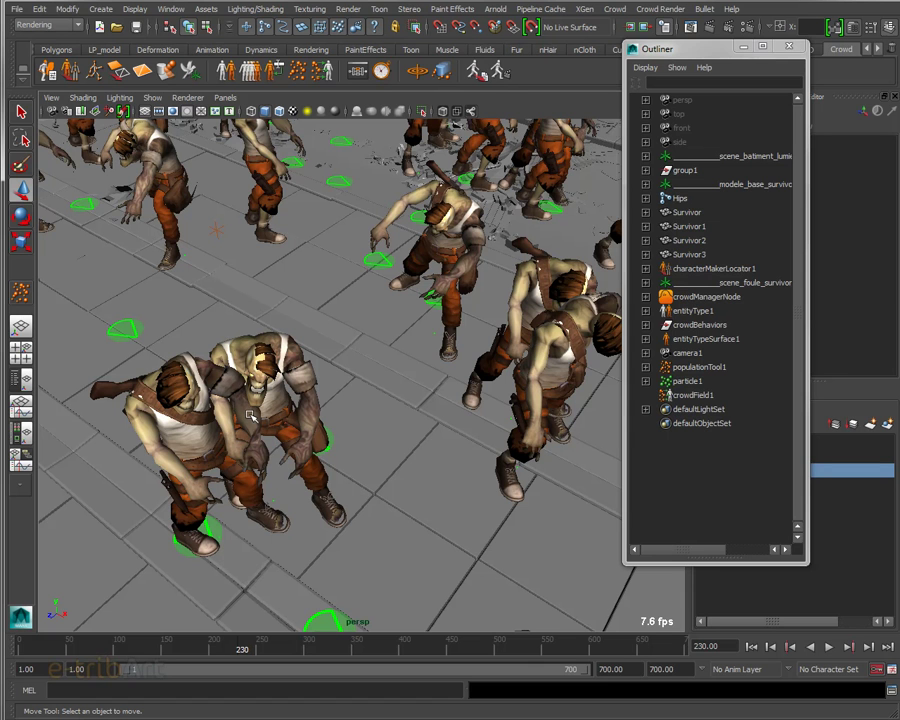
- Check the beMotion node in the Behavior Editor, then rewind the timeline to frame 1
left_click_drag(725, 142, 240, 118)
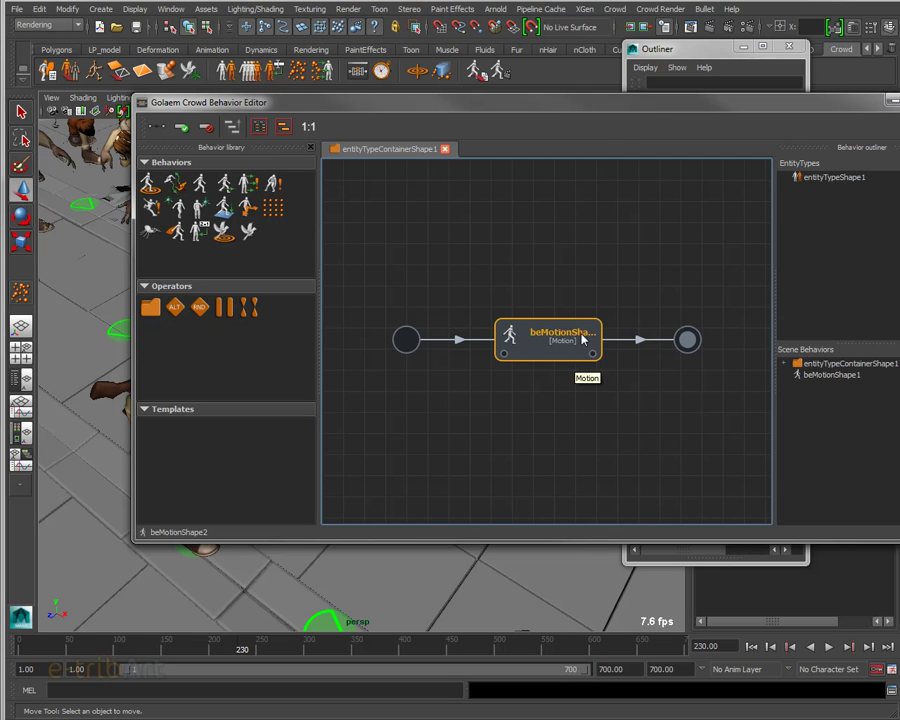
mouse_move(438, 104)
left_mouse_down()
mouse_move(385, 92)
mouse_move(414, 104)
left_mouse_up()
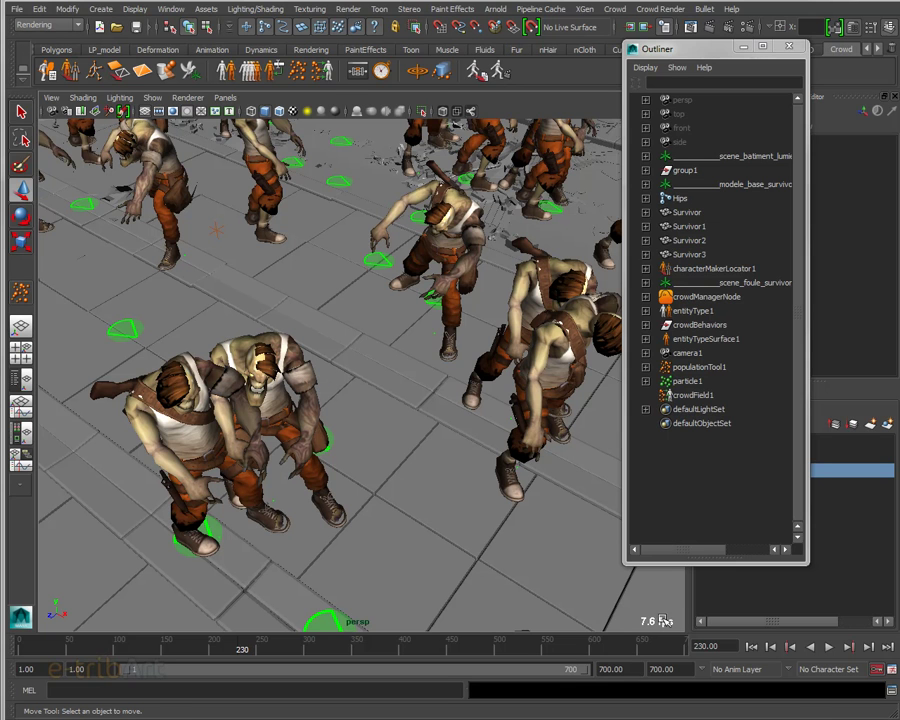
left_click(752, 647)
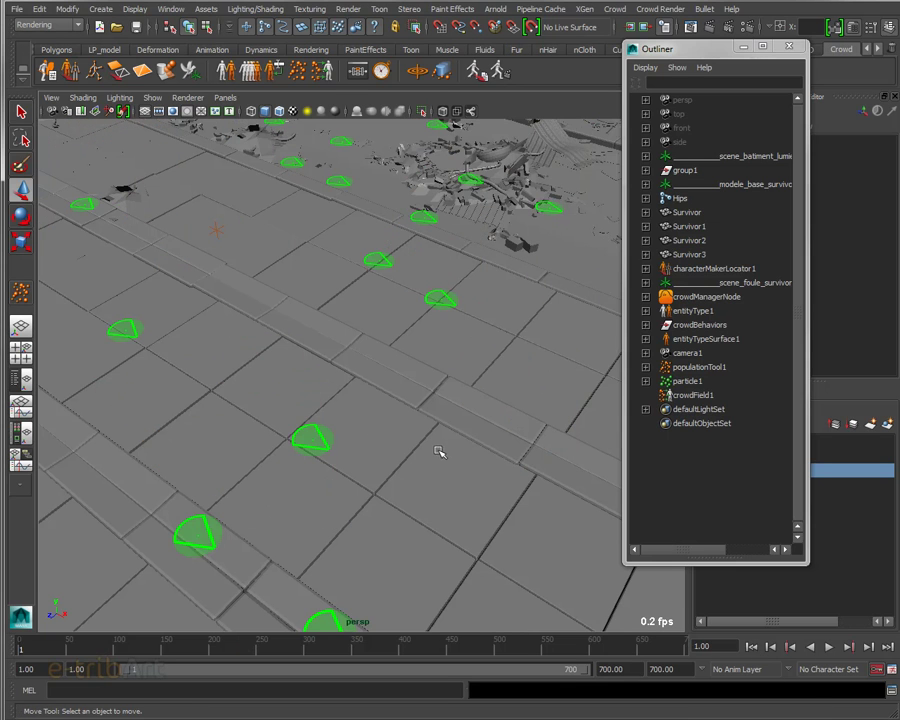
- Play the crowd simulation while closing in on the agents, stop at frame 388, and rewind
left_click_drag(437, 448, 406, 457, "alt")
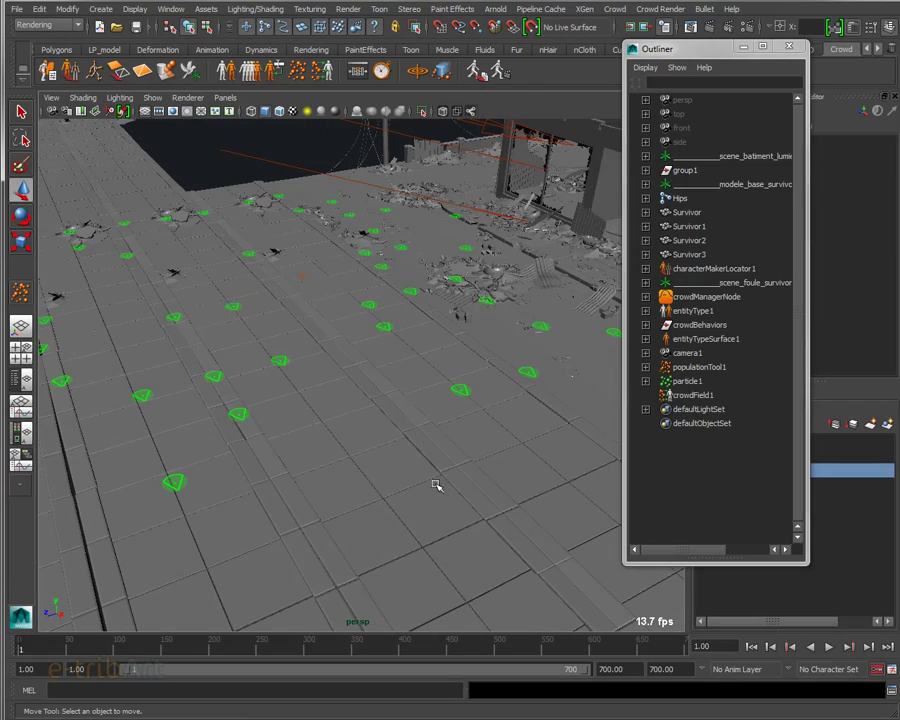
left_click(829, 647)
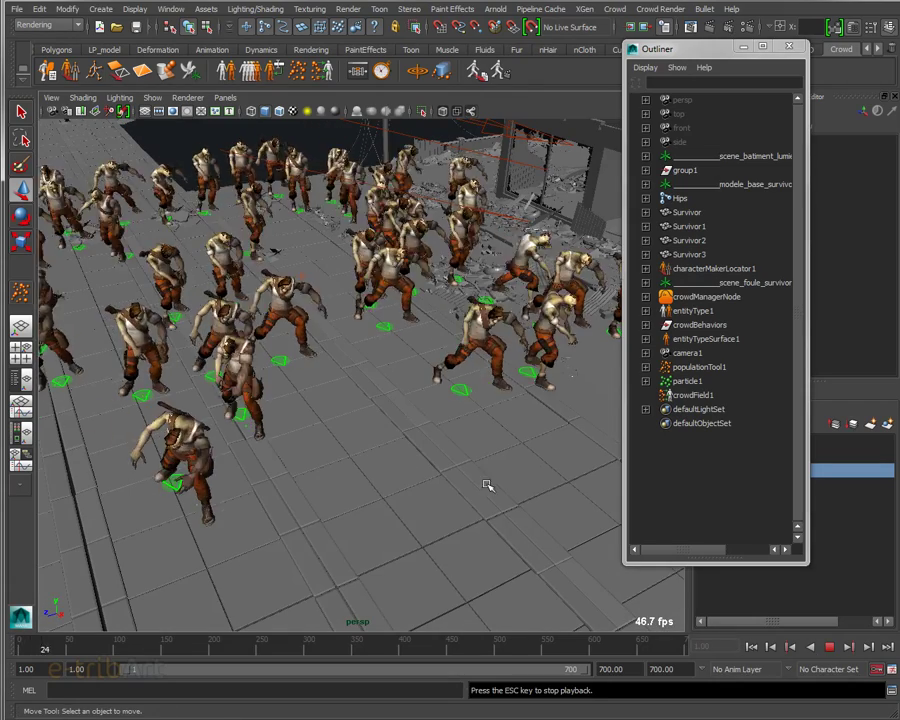
scroll(476, 478, "down", 5)
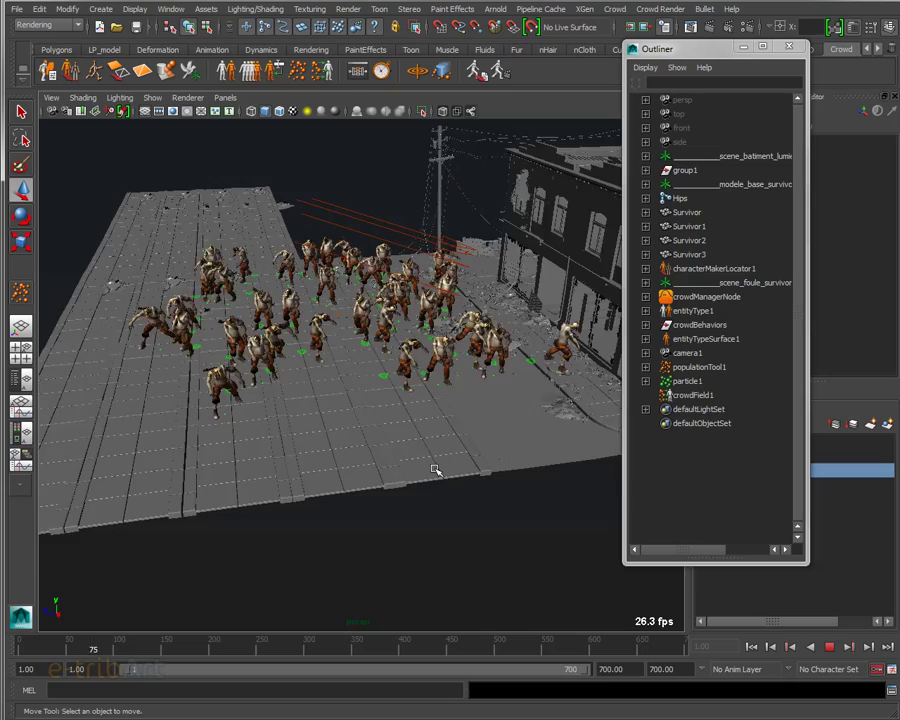
mouse_move(435, 469)
left_mouse_down("alt")
mouse_move(484, 488)
mouse_move(504, 484)
left_mouse_up("alt")
right_click_drag(504, 484, 489, 527, "alt")
mouse_move(489, 527)
left_mouse_down("alt")
mouse_move(488, 512)
mouse_move(508, 518)
left_mouse_up("alt")
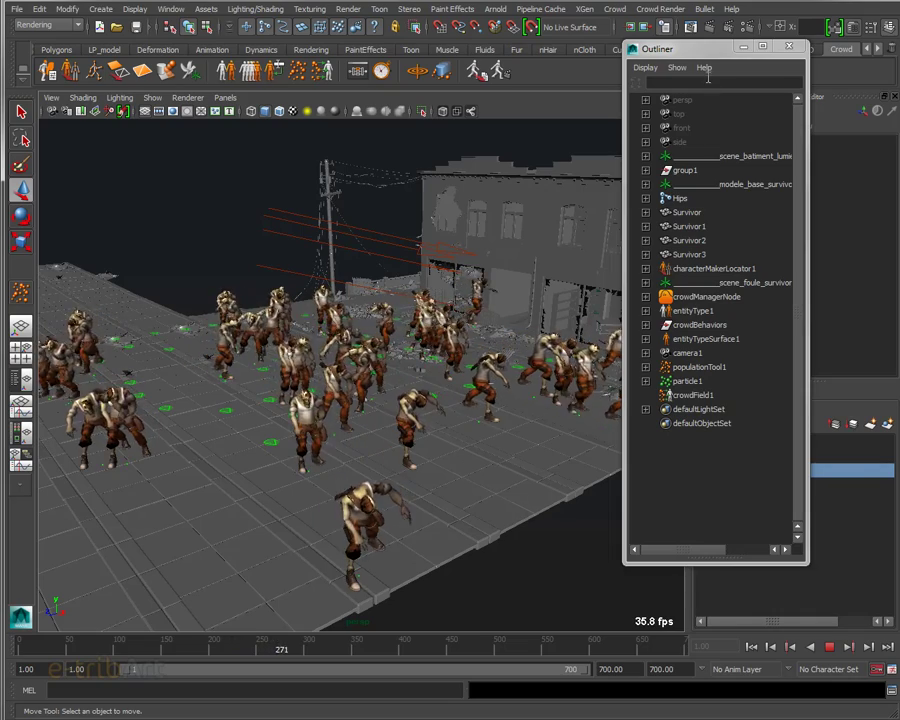
mouse_move(702, 55)
left_mouse_down()
mouse_move(753, 76)
mouse_move(735, 78)
left_mouse_up()
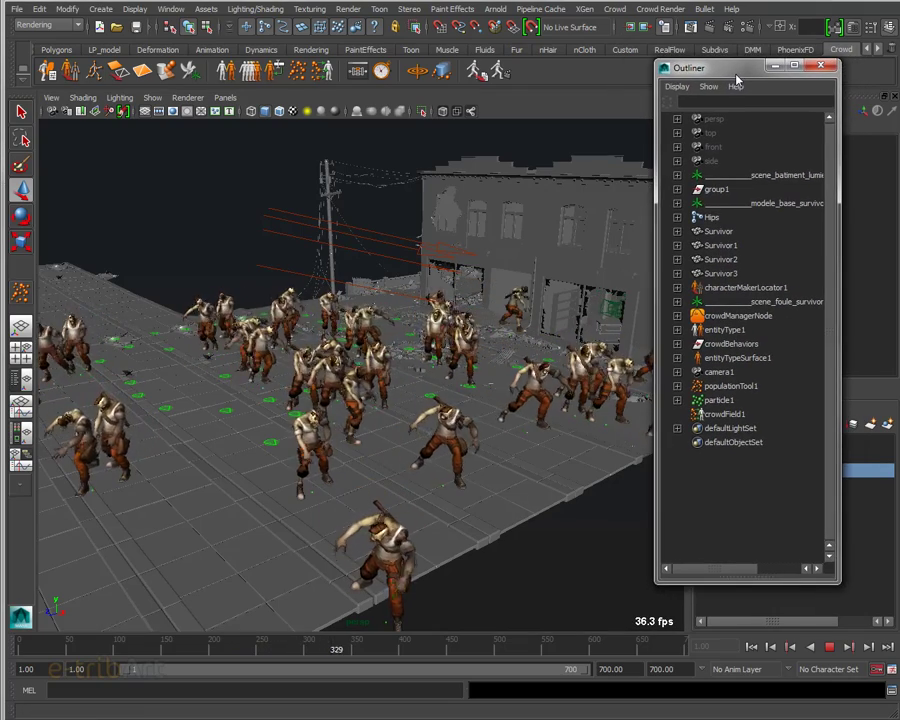
left_click(827, 650)
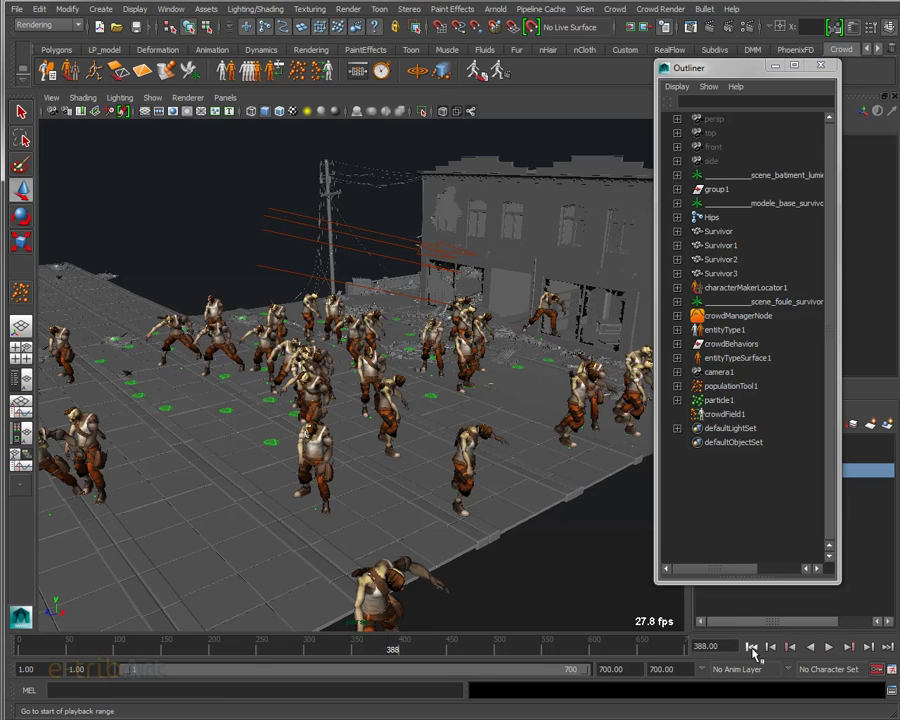
left_click(753, 649)
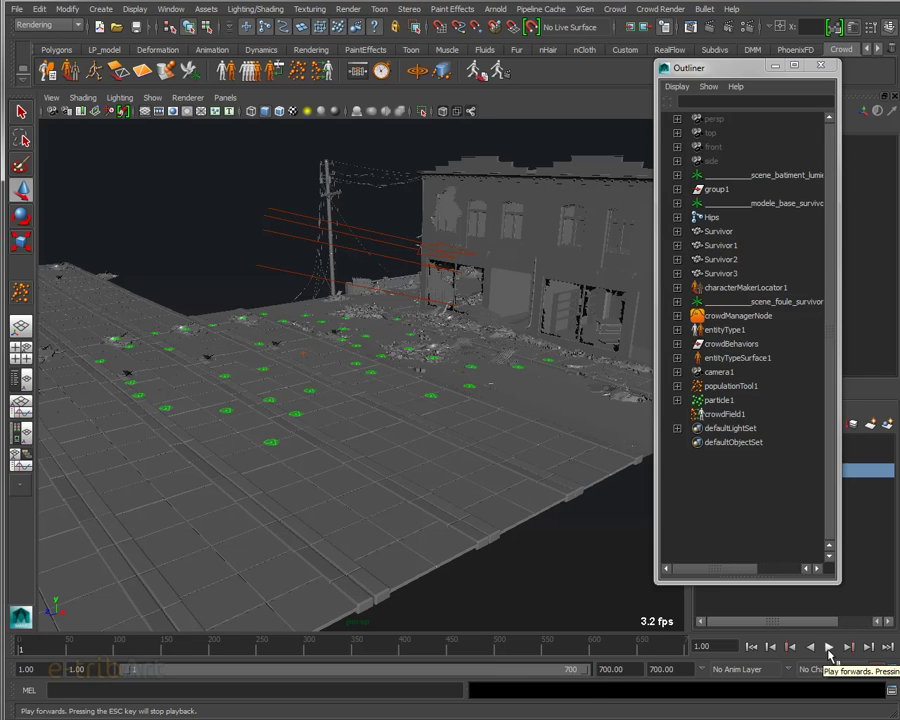
- Replay the simulation, stop at frame 300, and orbit around the walking crowd
left_click(828, 649)
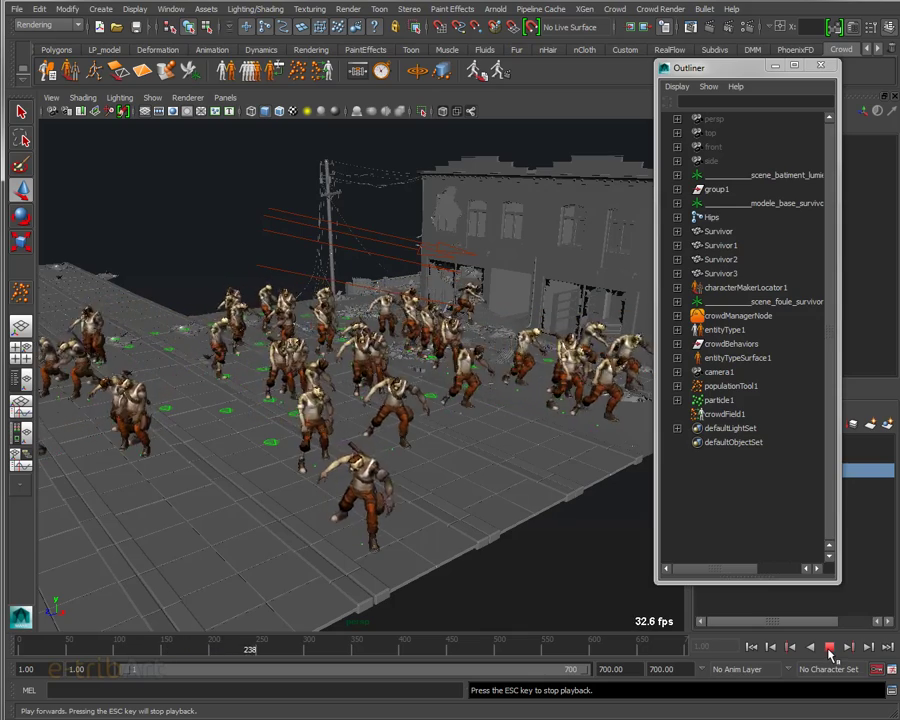
left_click(829, 648)
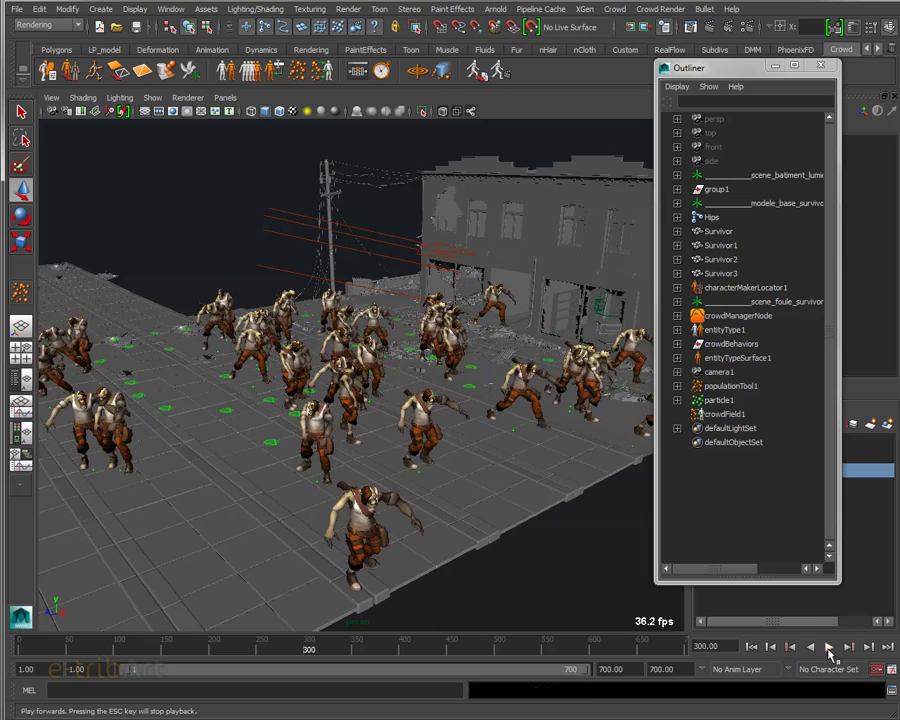
mouse_move(458, 470)
left_mouse_down("alt")
mouse_move(371, 484)
mouse_move(442, 458)
left_mouse_up("alt")
middle_click_drag(442, 458, 446, 504, "alt")
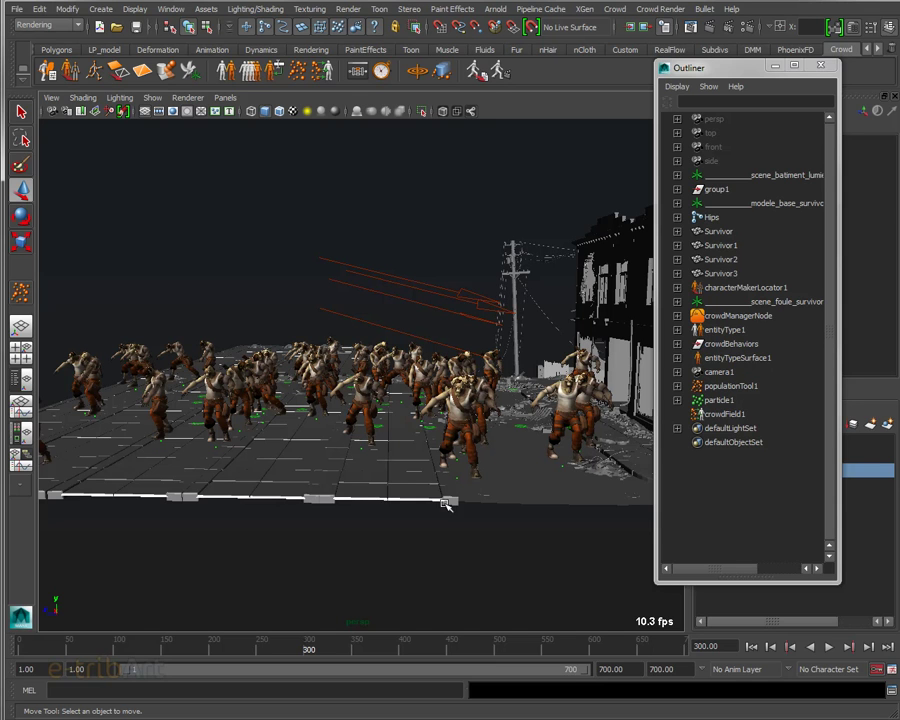
mouse_move(362, 428)
left_mouse_down("alt")
mouse_move(398, 478)
mouse_move(387, 384)
left_mouse_up("alt")
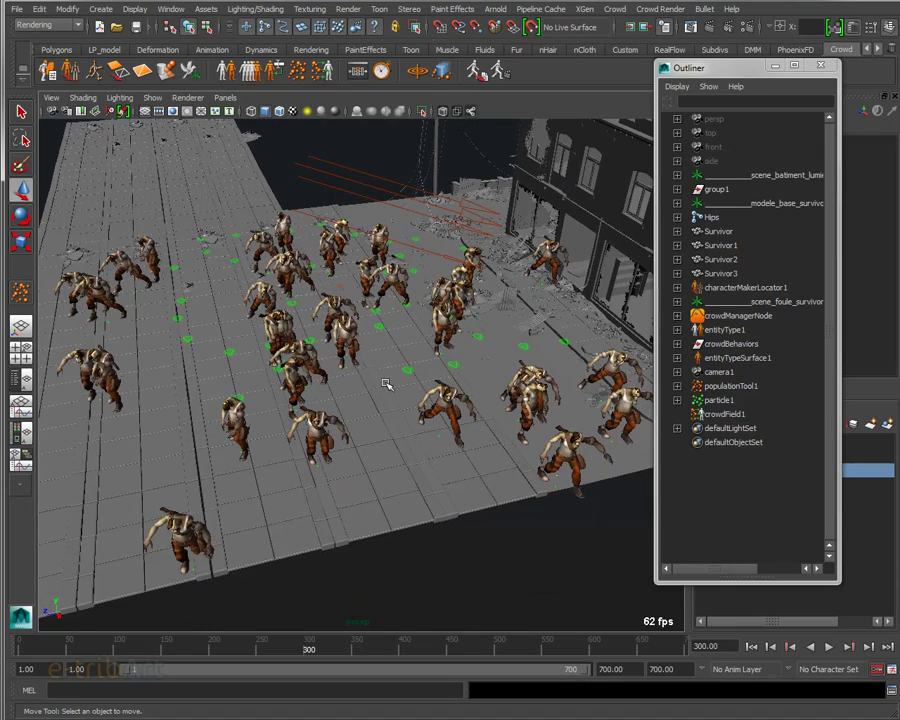
mouse_move(255, 280)
left_mouse_down("alt")
mouse_move(373, 393)
mouse_move(336, 372)
mouse_move(342, 384)
mouse_move(418, 394)
mouse_move(410, 390)
mouse_move(450, 420)
left_mouse_up("alt")
right_click_drag(450, 420, 447, 418, "alt")
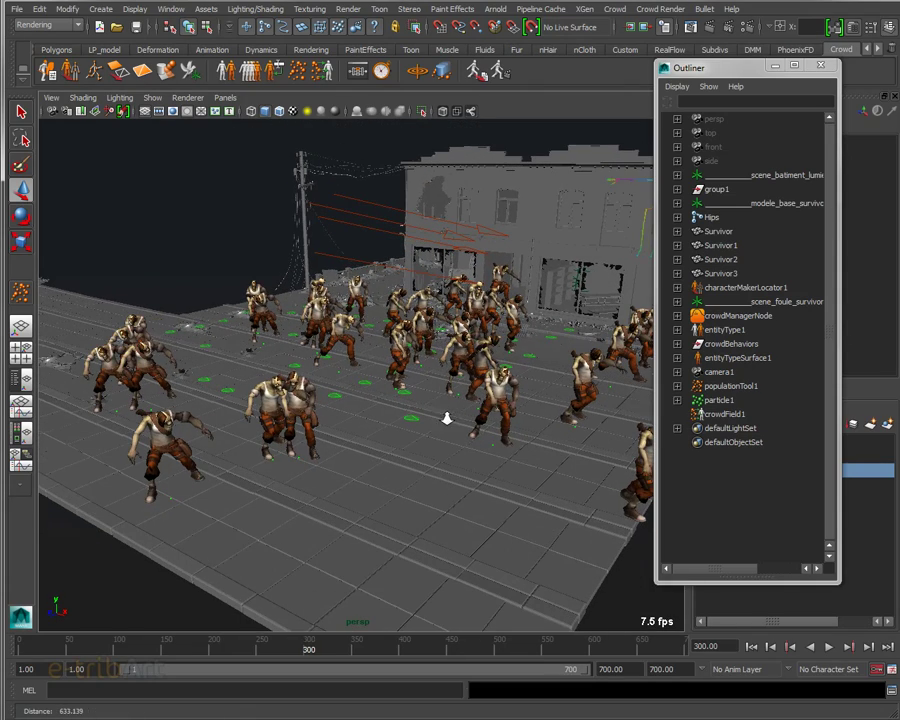